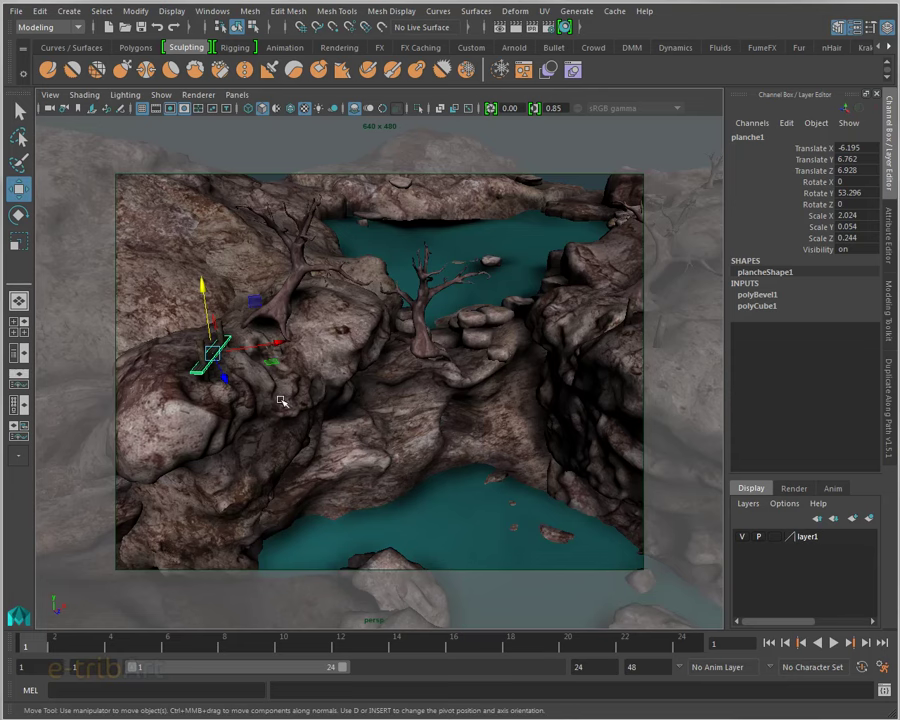
Inspect the rocks and select the post Poteau1, then the plank planche1 again.
mouse_move(281, 401)
left_mouse_down("alt")
mouse_move(374, 393)
mouse_move(421, 408)
mouse_move(424, 424)
mouse_move(444, 412)
mouse_move(380, 414)
left_mouse_up("alt")
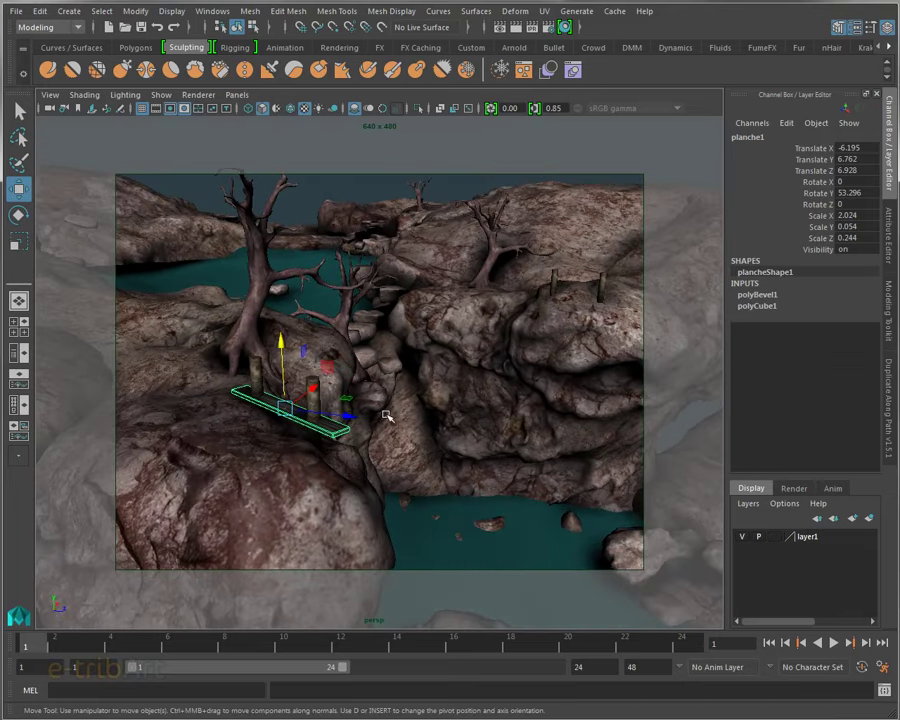
mouse_move(266, 395)
left_mouse_down("alt")
mouse_move(360, 406)
mouse_move(393, 385)
left_mouse_up("alt")
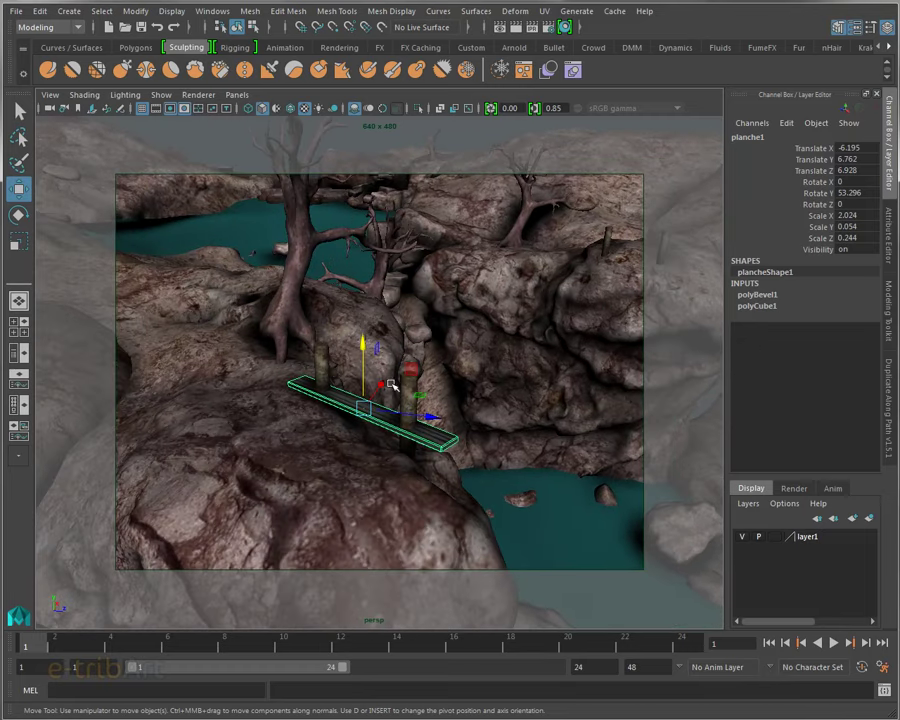
left_click(318, 370)
left_click(414, 396)
mouse_move(458, 420)
left_mouse_down("alt")
mouse_move(472, 416)
mouse_move(411, 440)
left_mouse_up("alt")
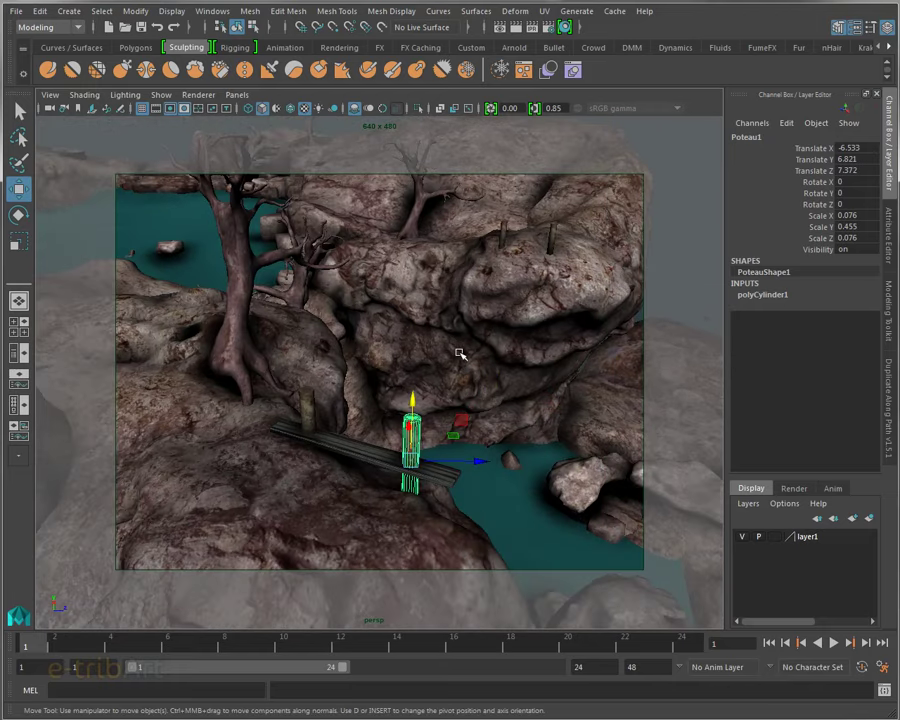
left_click(351, 441)
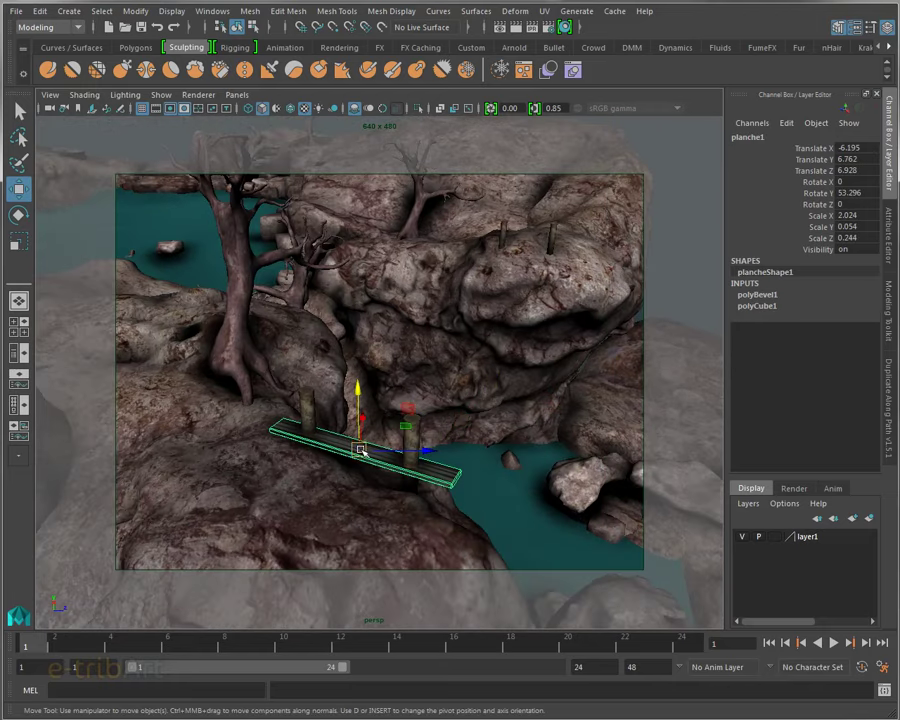
Orbit, zoom and pan around the rocky scene to see the plank from other angles.
mouse_move(360, 444)
left_mouse_down("alt")
mouse_move(340, 452)
mouse_move(476, 396)
mouse_move(372, 400)
left_mouse_up("alt")
scroll(368, 400, "up", 2)
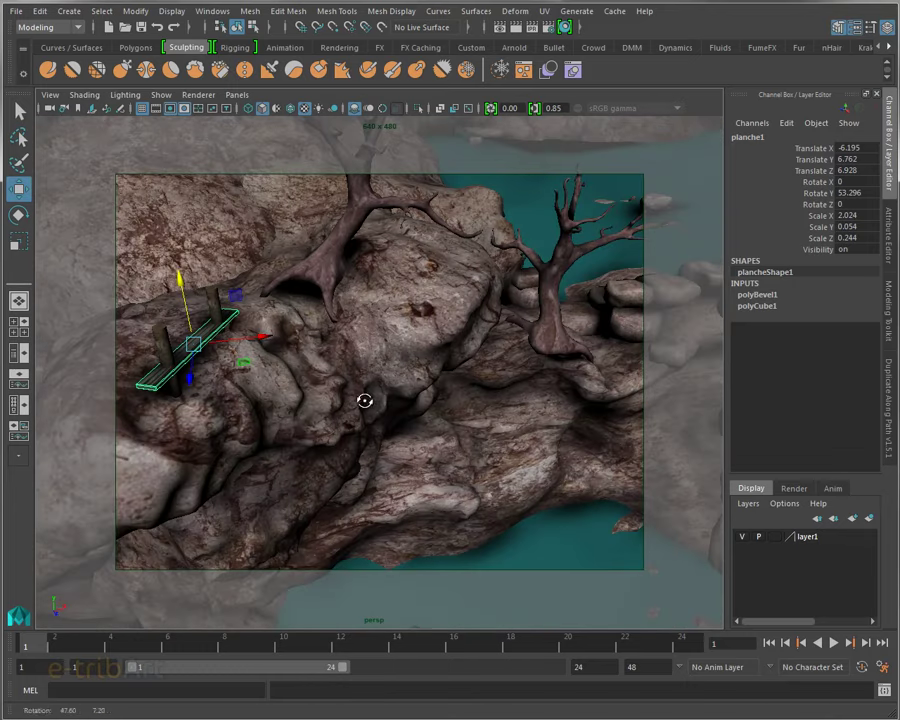
scroll(386, 410, "up", 2)
mouse_move(386, 410)
middle_mouse_down("alt")
mouse_move(531, 422)
mouse_move(474, 402)
middle_mouse_up("alt")
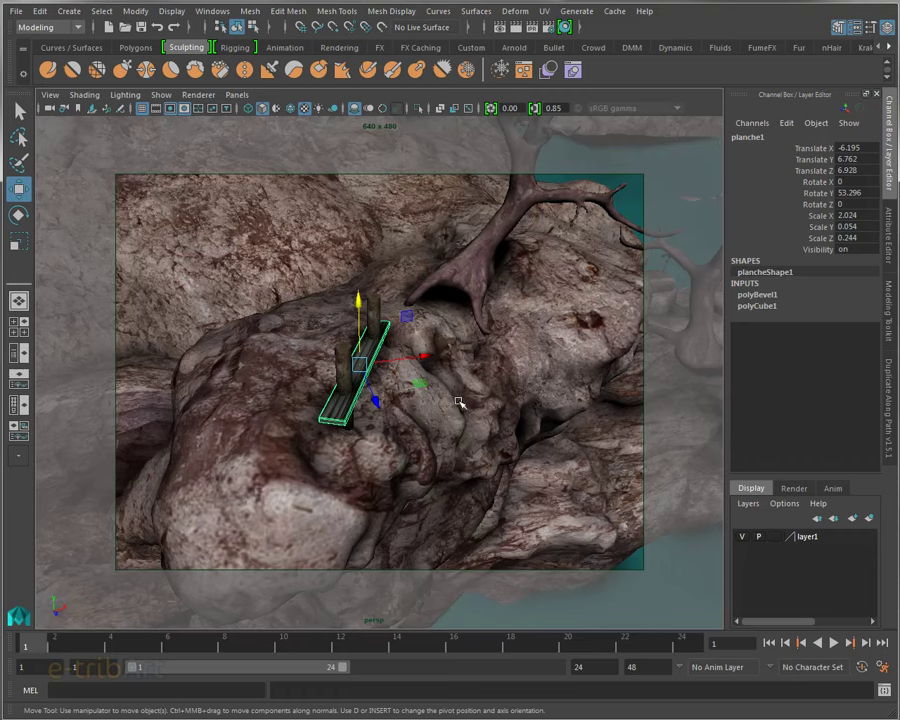
left_click_drag(410, 378, 416, 376, "alt")
middle_click_drag(416, 376, 316, 343, "alt")
left_click_drag(316, 343, 311, 346, "alt")
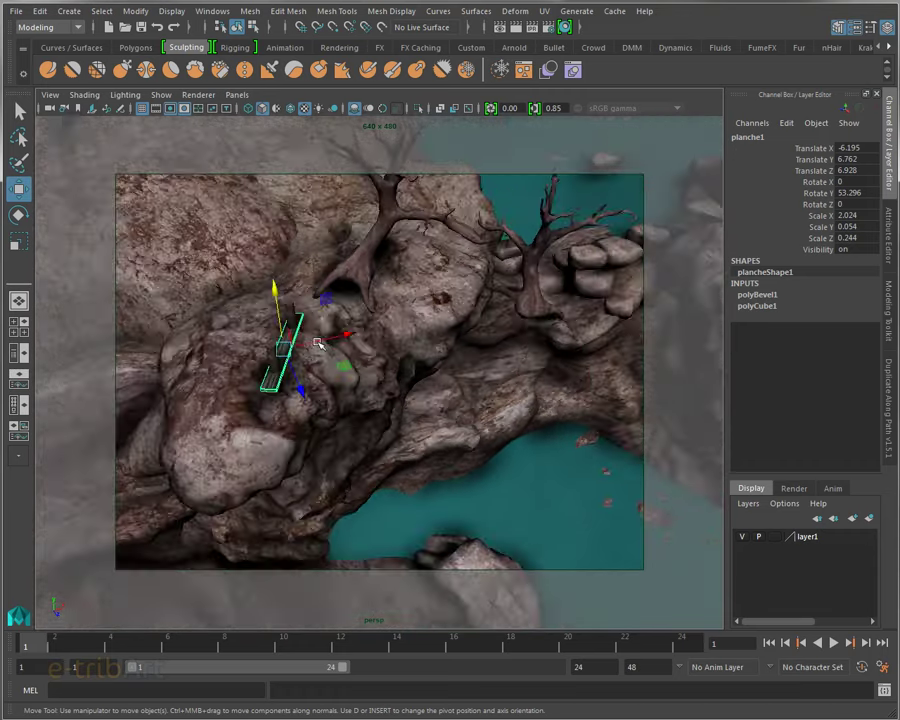
left_click_drag(484, 352, 390, 344, "alt")
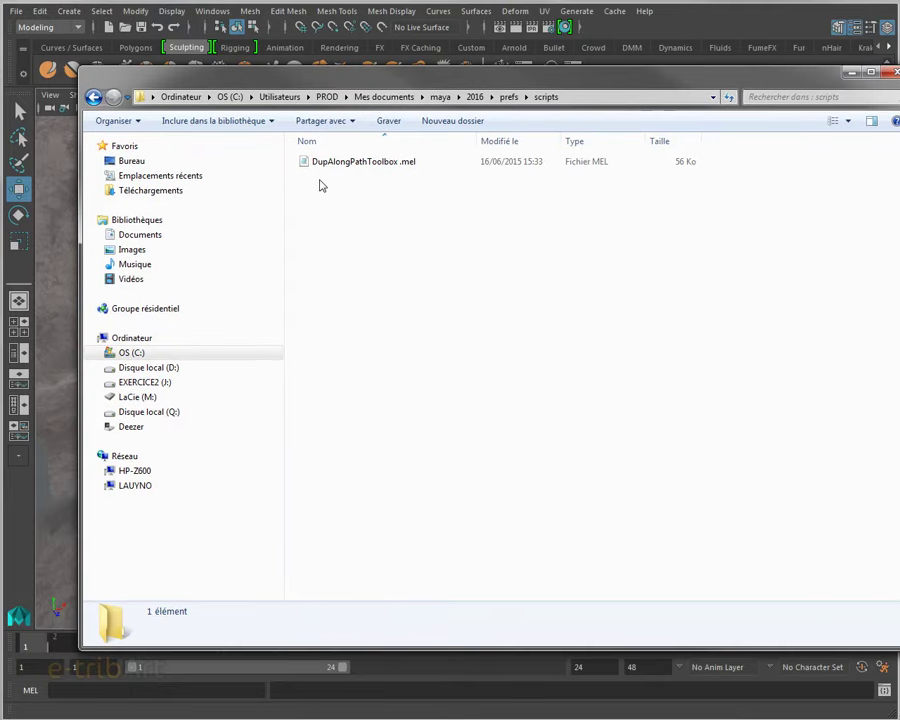
Read the DupAlongPathToolbox.mel code in a text window, then close it.
left_click(399, 169)
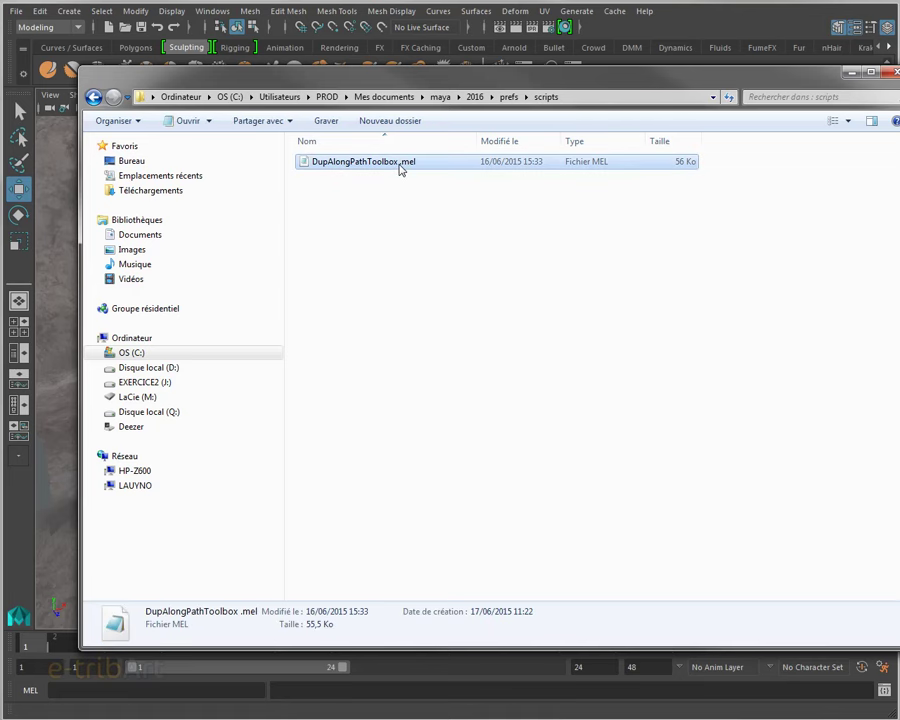
double_click(399, 169)
mouse_move(810, 70)
left_mouse_down()
mouse_move(273, 80)
mouse_move(279, 67)
left_mouse_up()
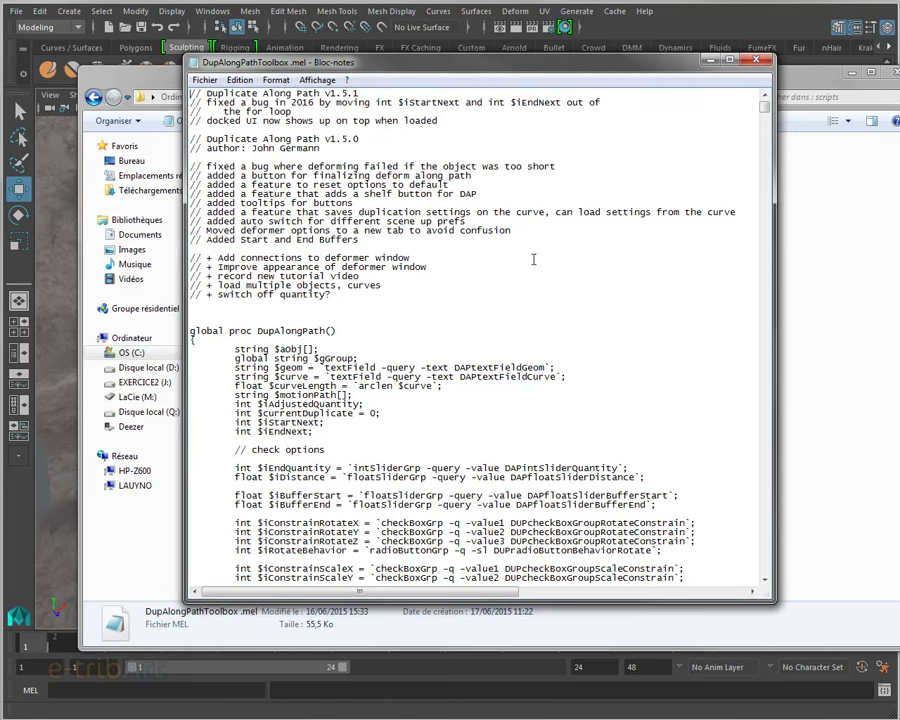
left_click(756, 61)
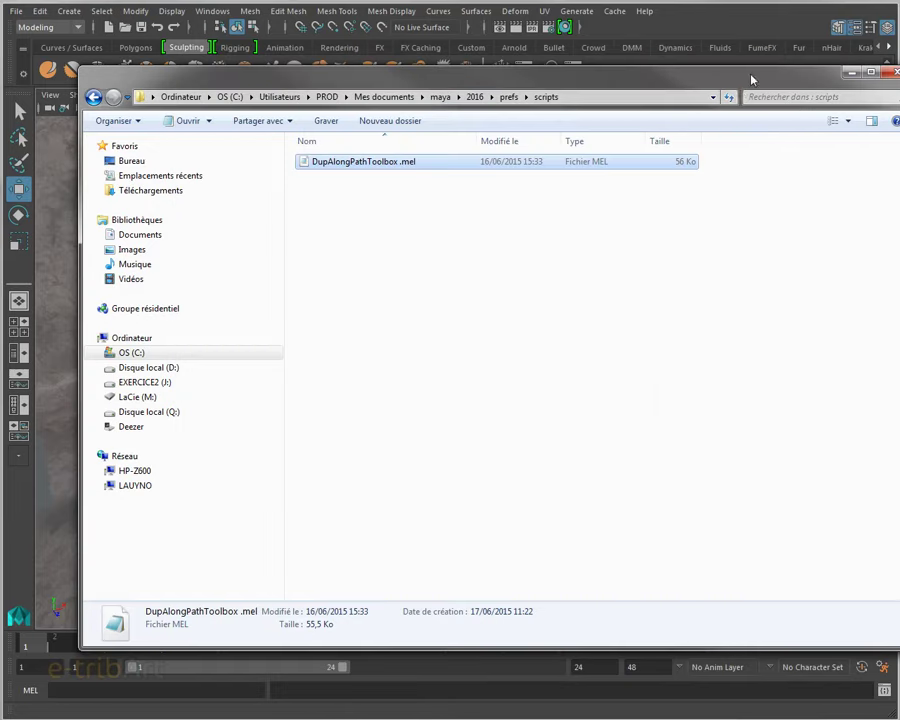
Glance at Maya behind Explorer, then go up to prefs and open the scriptEditorTemp folder.
left_click_drag(403, 81, 138, 101)
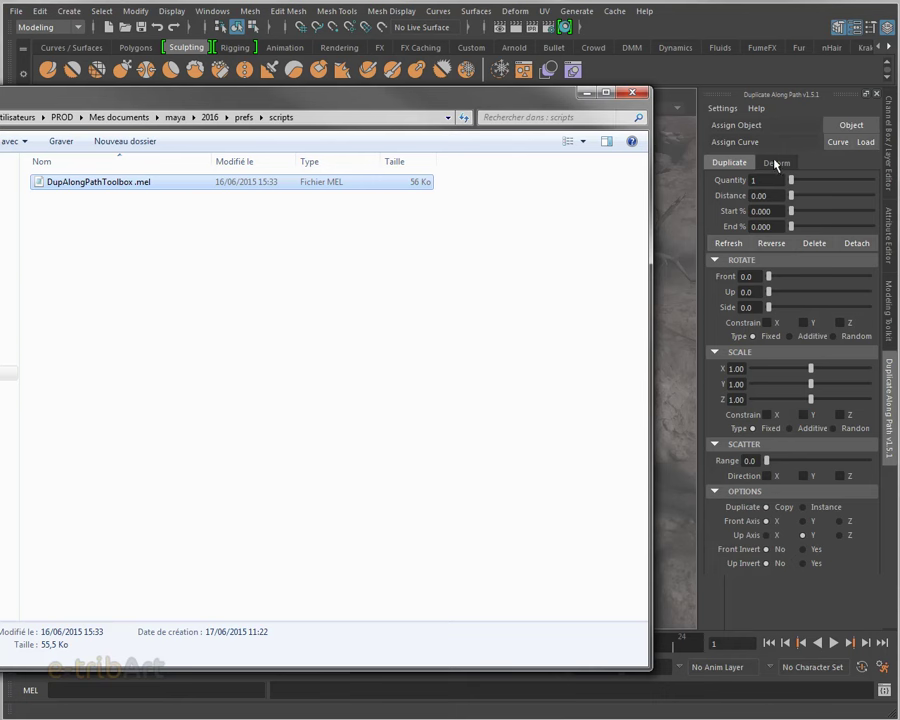
left_click_drag(478, 103, 701, 95)
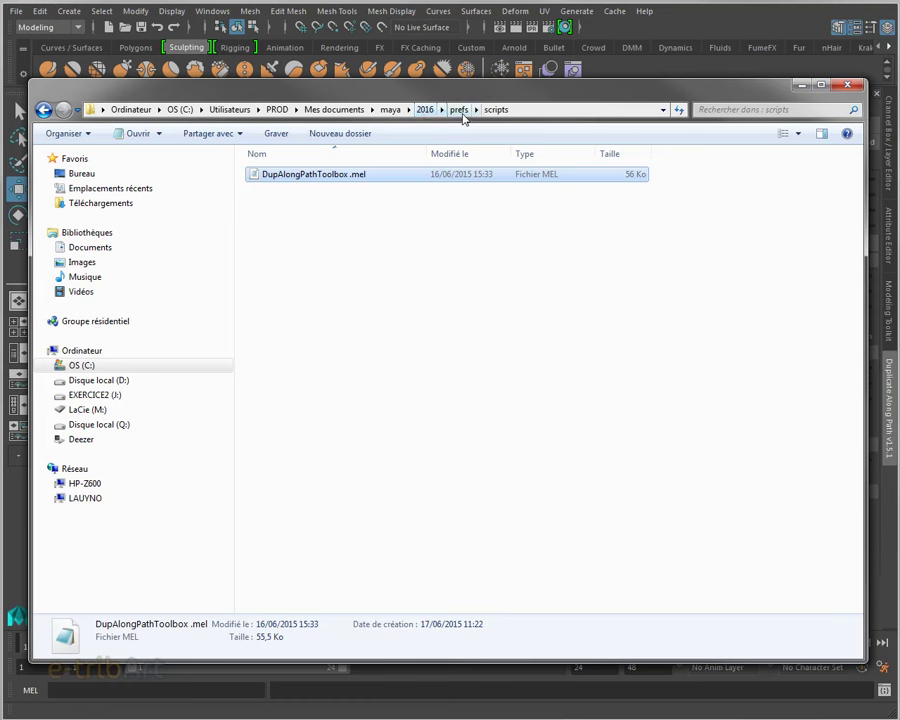
left_click(458, 110)
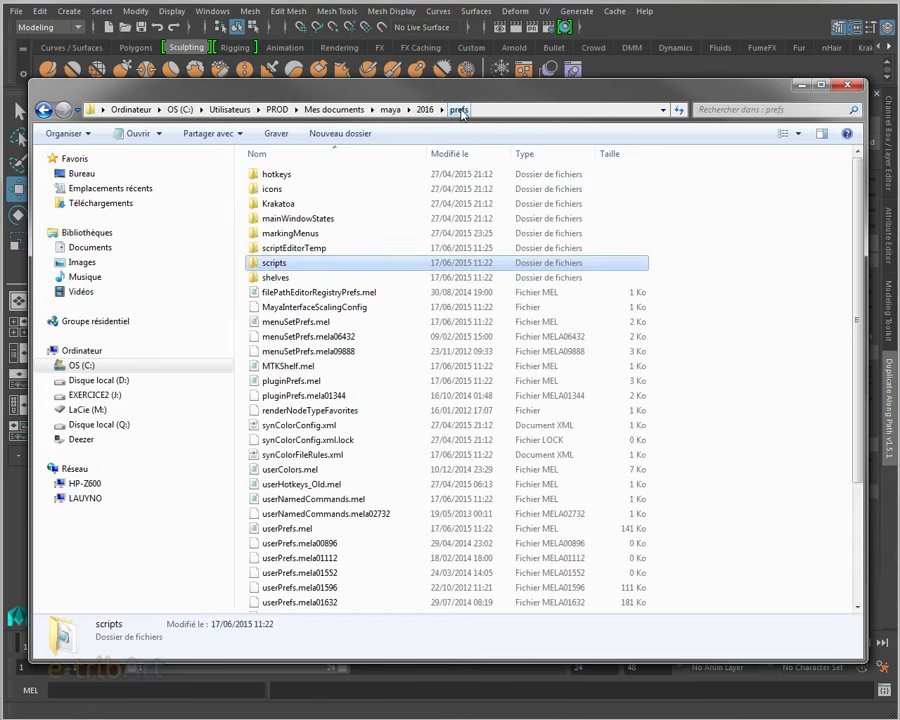
double_click(296, 249)
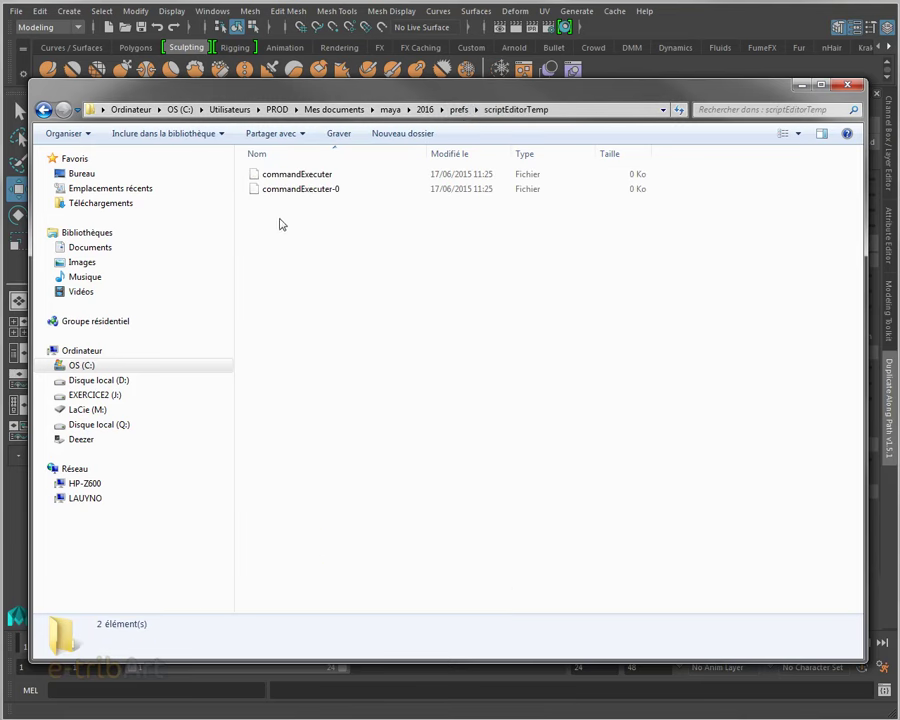
left_click_drag(307, 100, 363, 107)
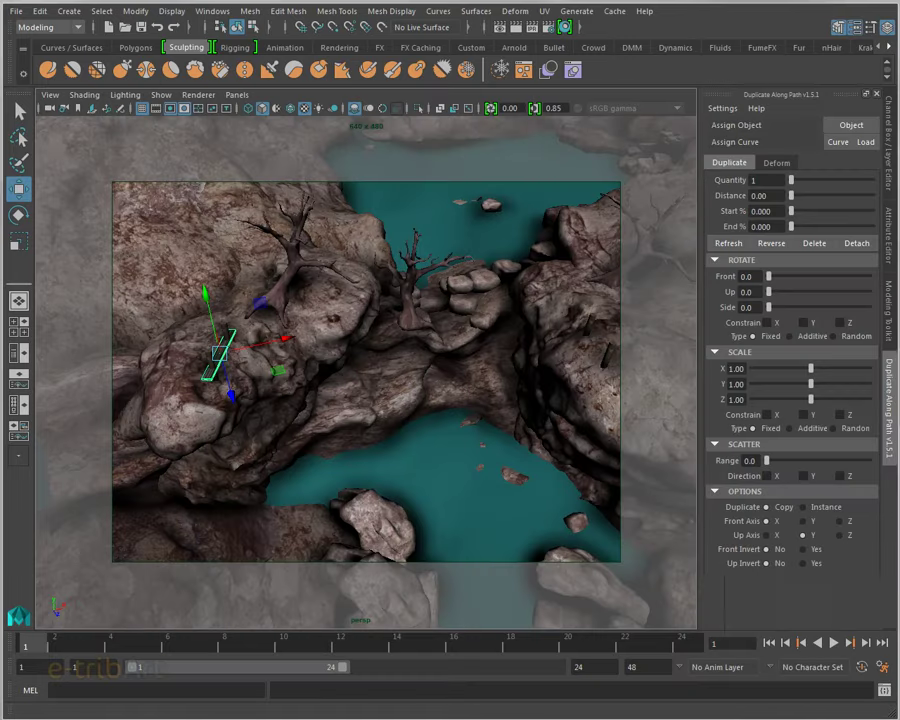
Enter and select DupAlongPathToolbox on the MEL command line, and center the Script Editor.
left_click(174, 692)
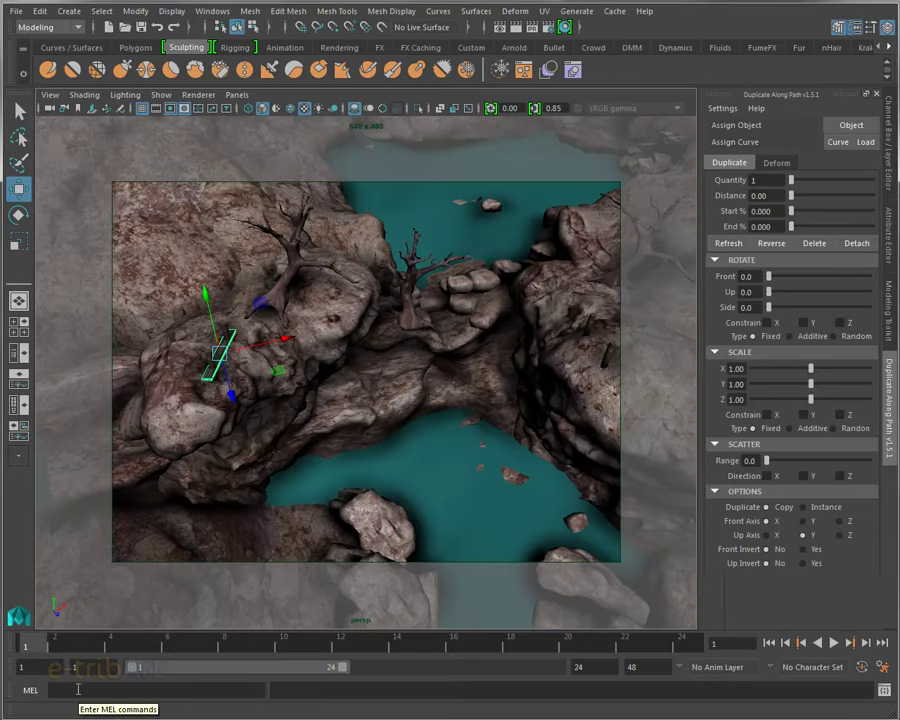
type("DupAlongPathToolbox")
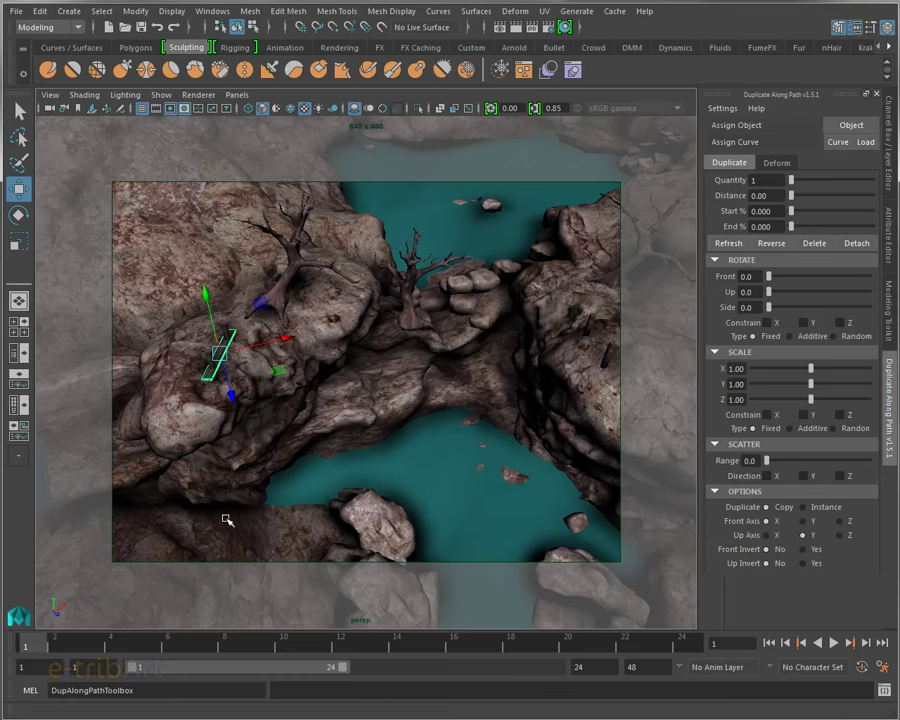
left_click_drag(136, 690, 15, 687)
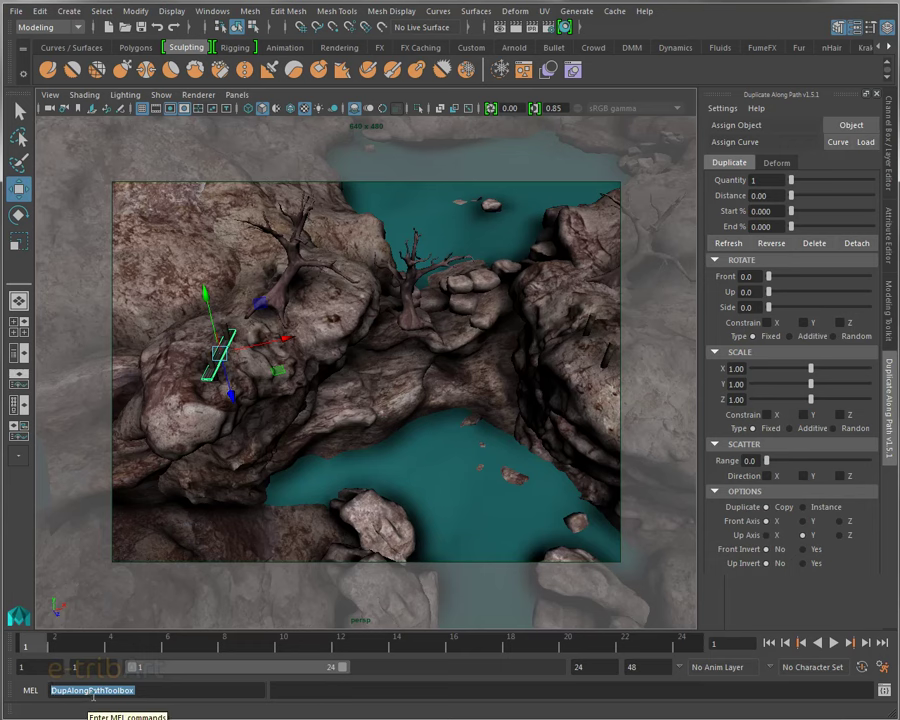
left_click(884, 691)
left_click_drag(820, 299, 352, 212)
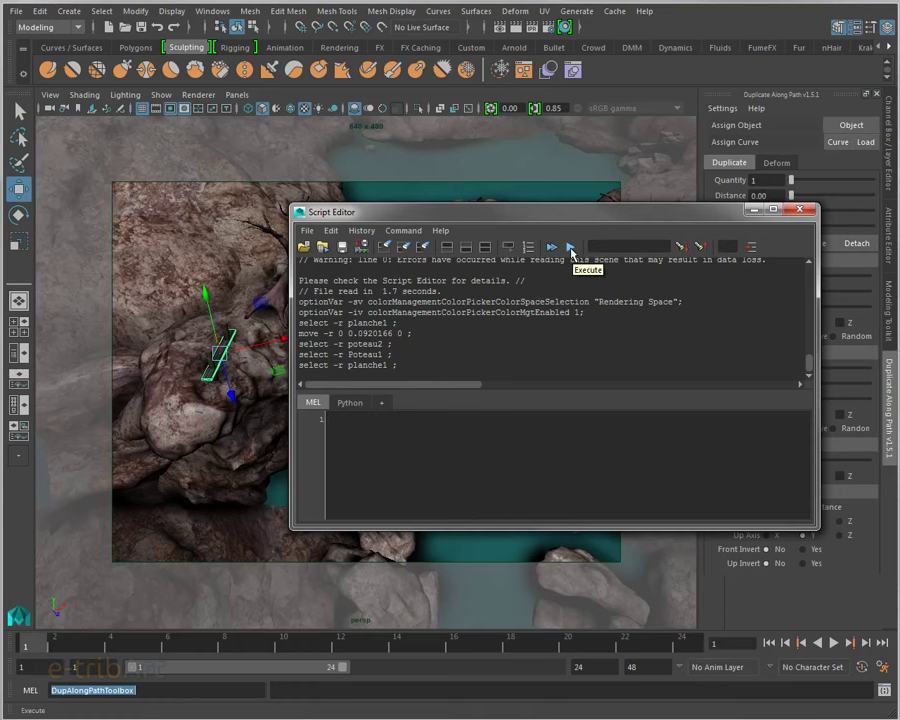
Close the Script Editor window.
left_click(799, 212)
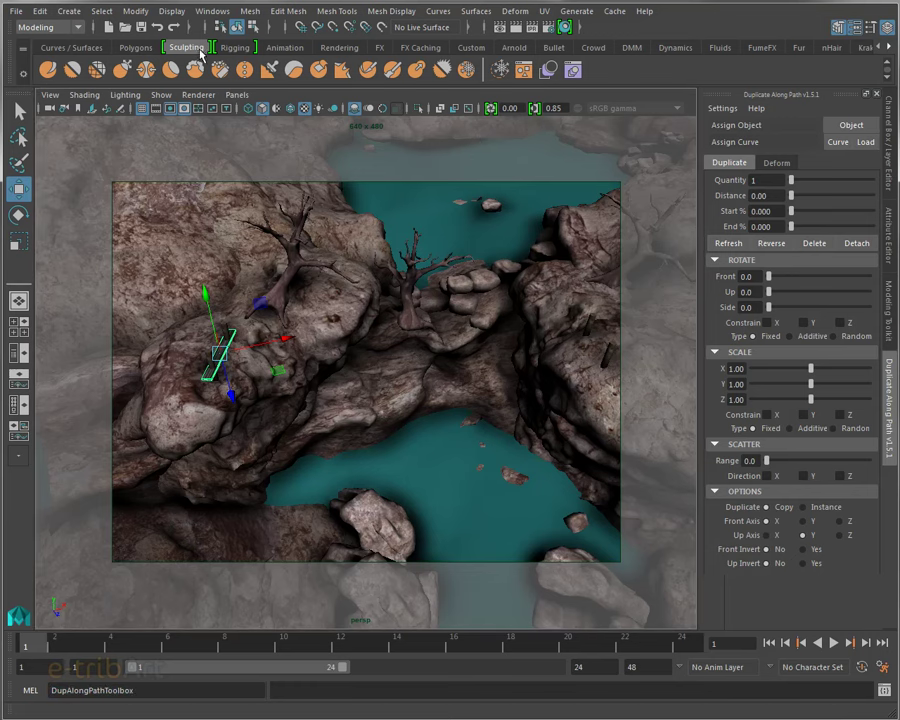
Scroll through the shelf tabs to reveal the last shelf sets.
left_click(138, 47)
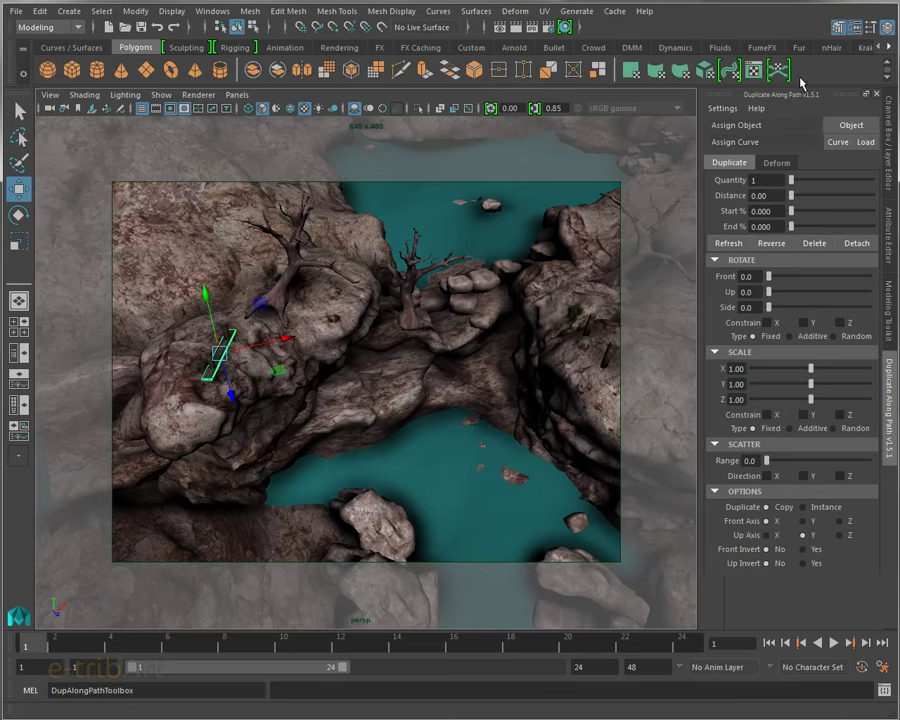
left_click(889, 47)
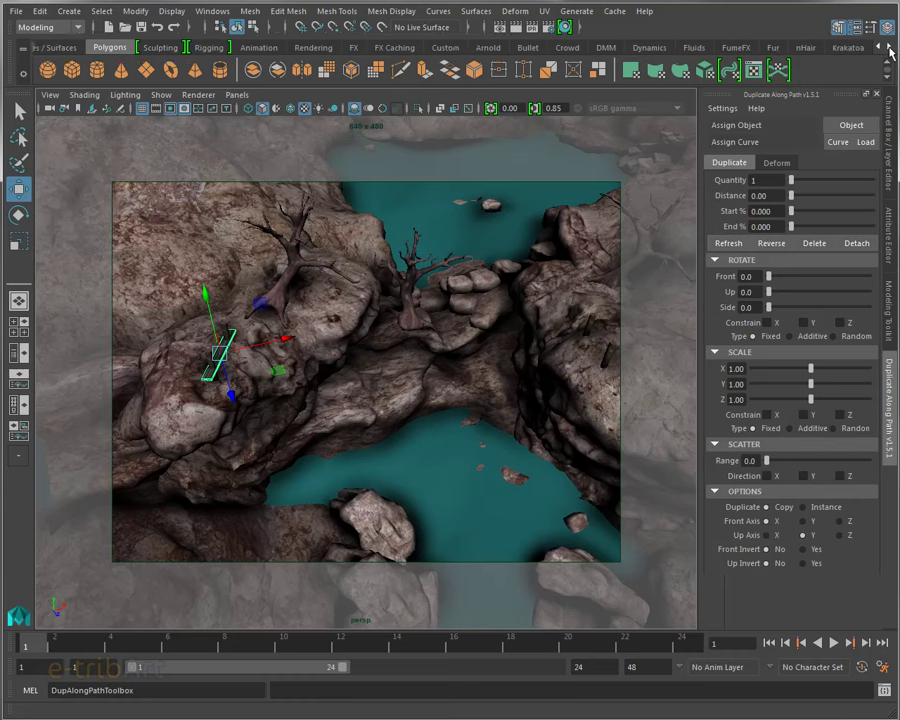
left_click(889, 47)
left_click(889, 47)
left_click(889, 47)
left_click(889, 47)
left_click(889, 47)
left_click(889, 47)
left_click(889, 47)
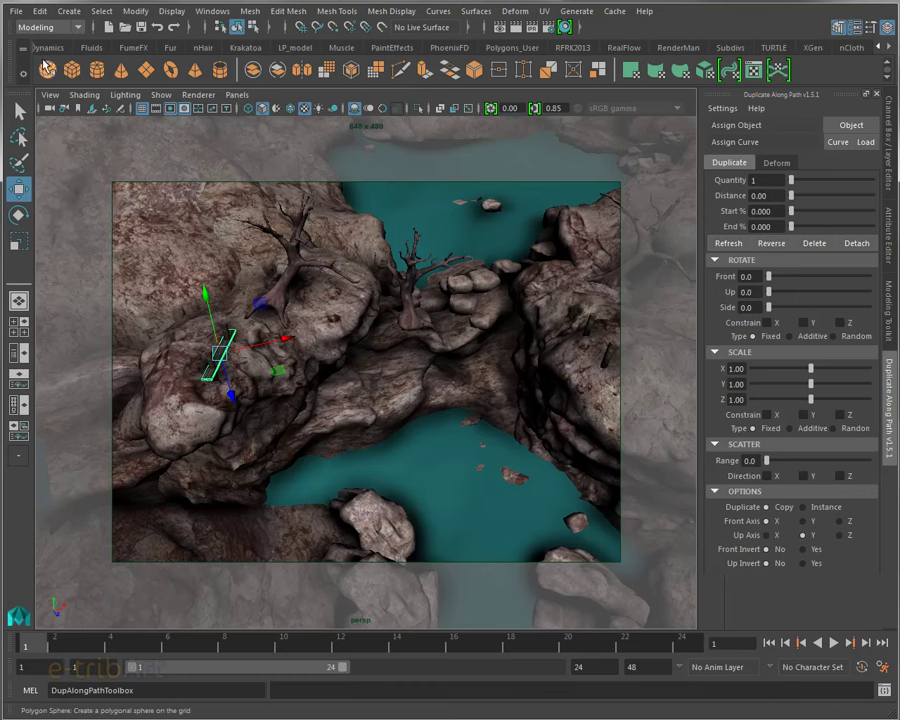
scroll(881, 47, "up", 3)
scroll(881, 47, "up", 3)
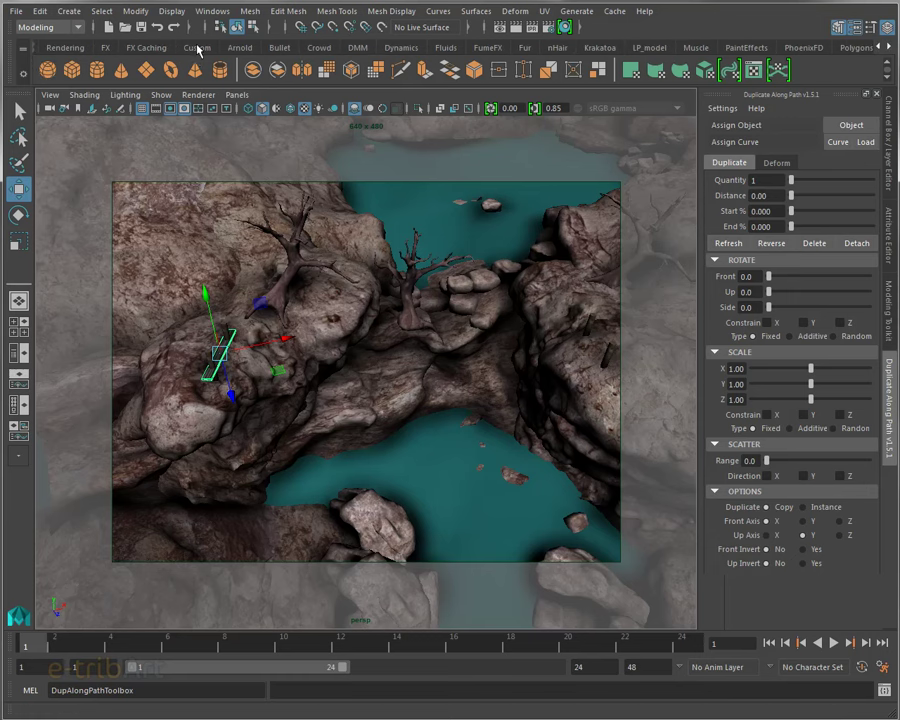
Drag the DupAlongPathToolbox command text from the MEL line onto the Custom shelf.
left_click(197, 47)
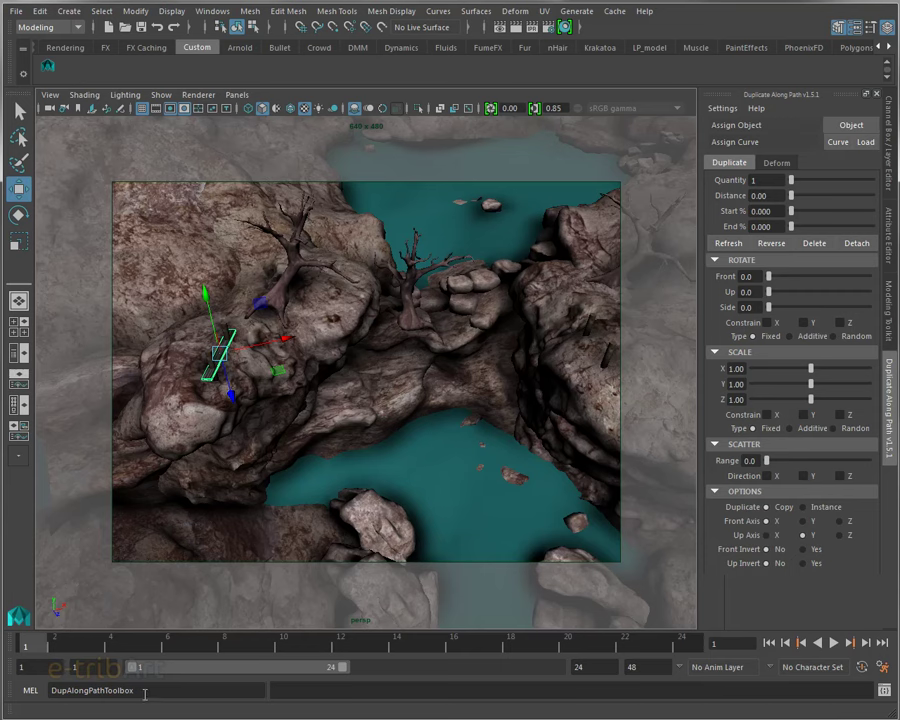
left_click_drag(145, 694, 49, 692)
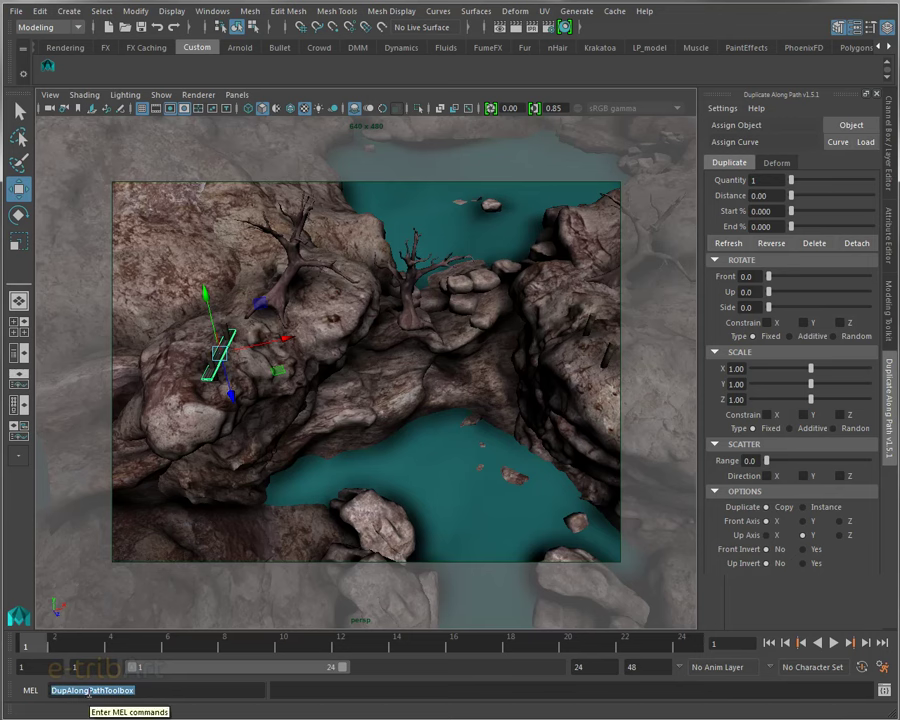
middle_click_drag(88, 694, 77, 80)
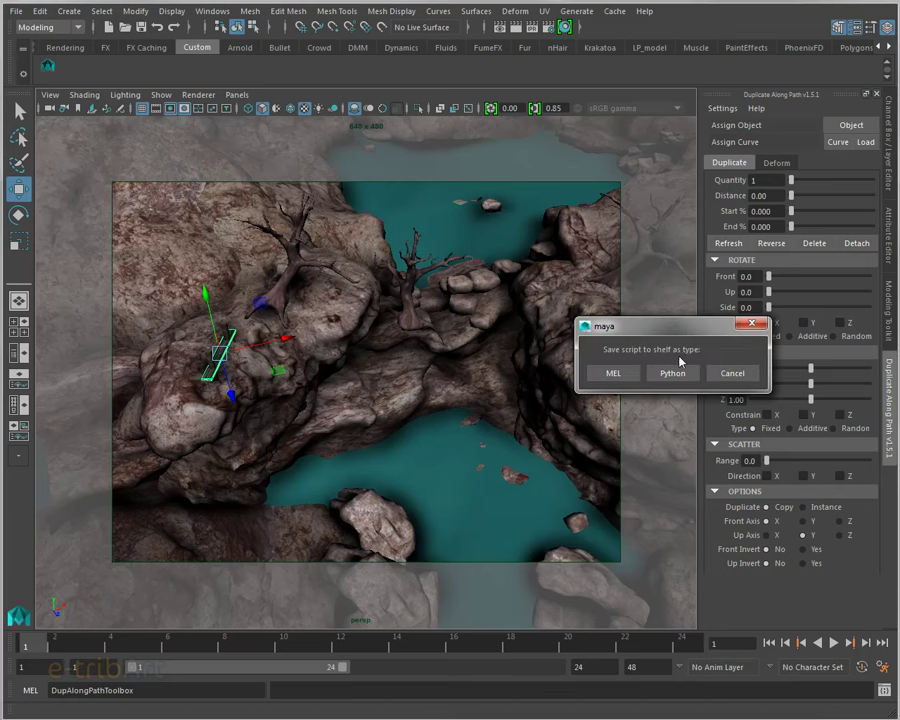
Save the command as a MEL shelf button and select it in the Shelf Editor.
left_click(627, 377)
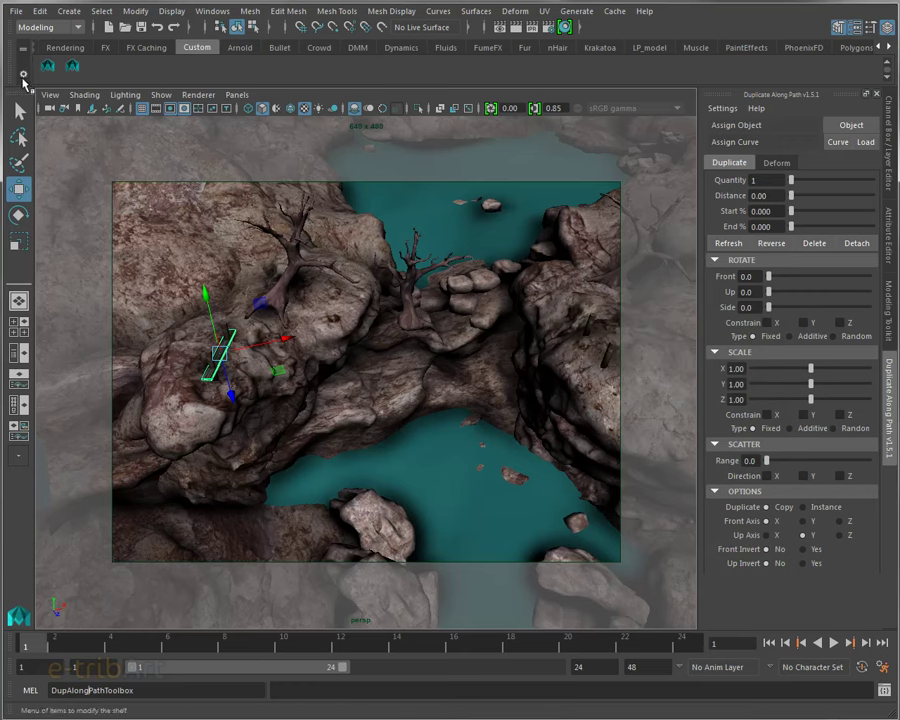
left_click(23, 75)
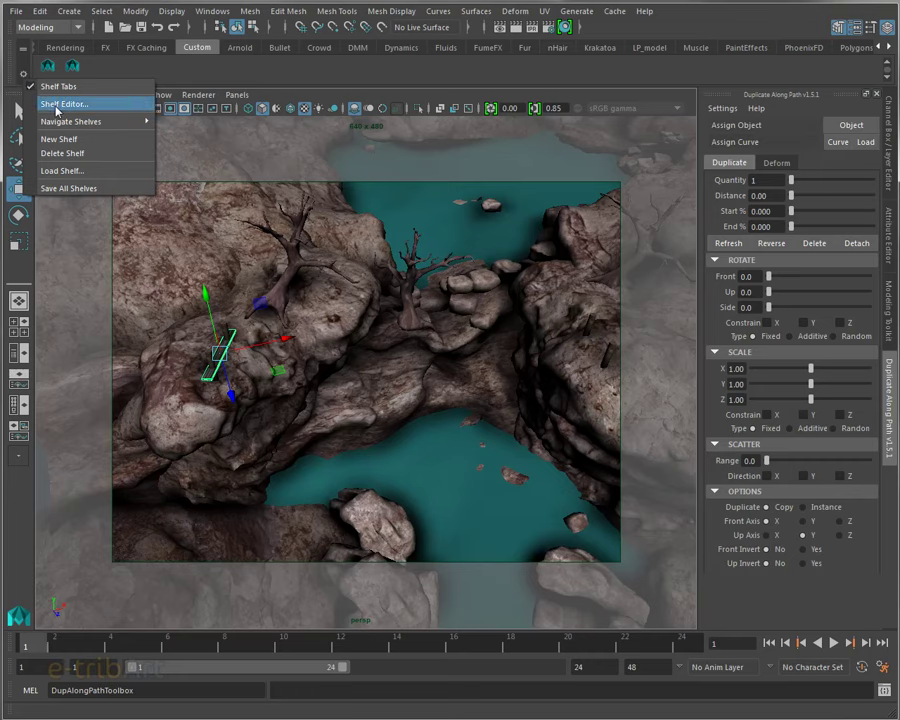
left_click(57, 104)
left_click_drag(518, 243, 310, 113)
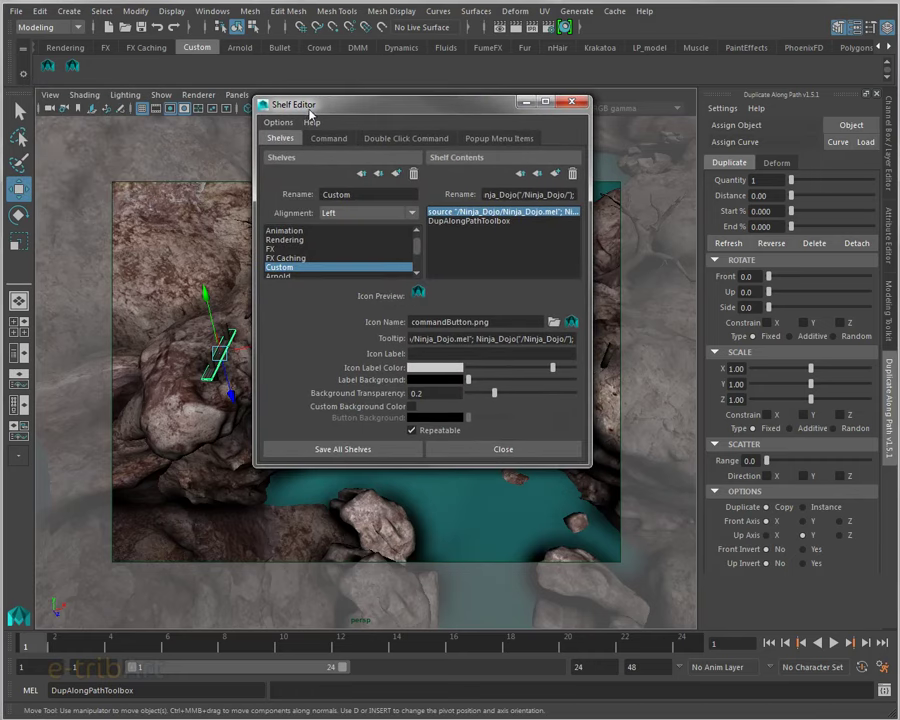
left_click(440, 222)
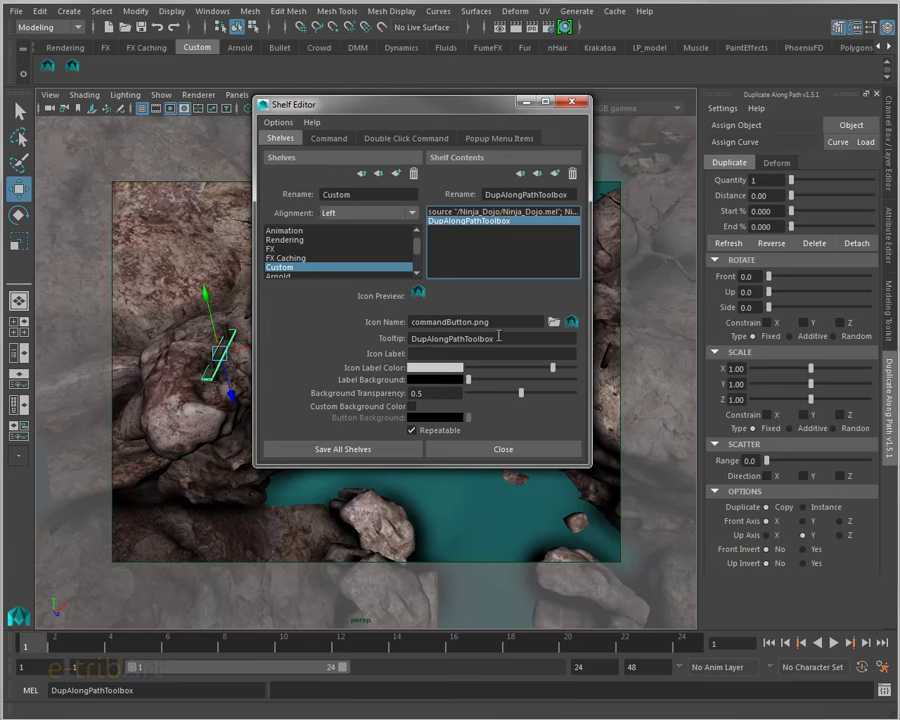
Preview the MASH icons and apply render_MASH_Curve as the button icon.
left_click(553, 322)
left_click(430, 314)
left_click(462, 337)
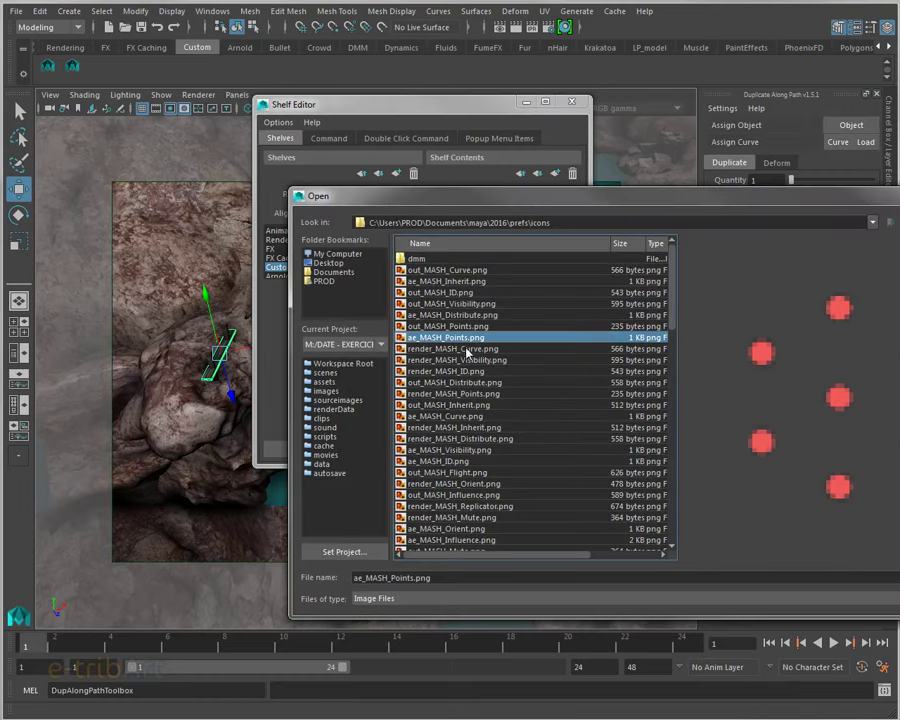
left_click(439, 330)
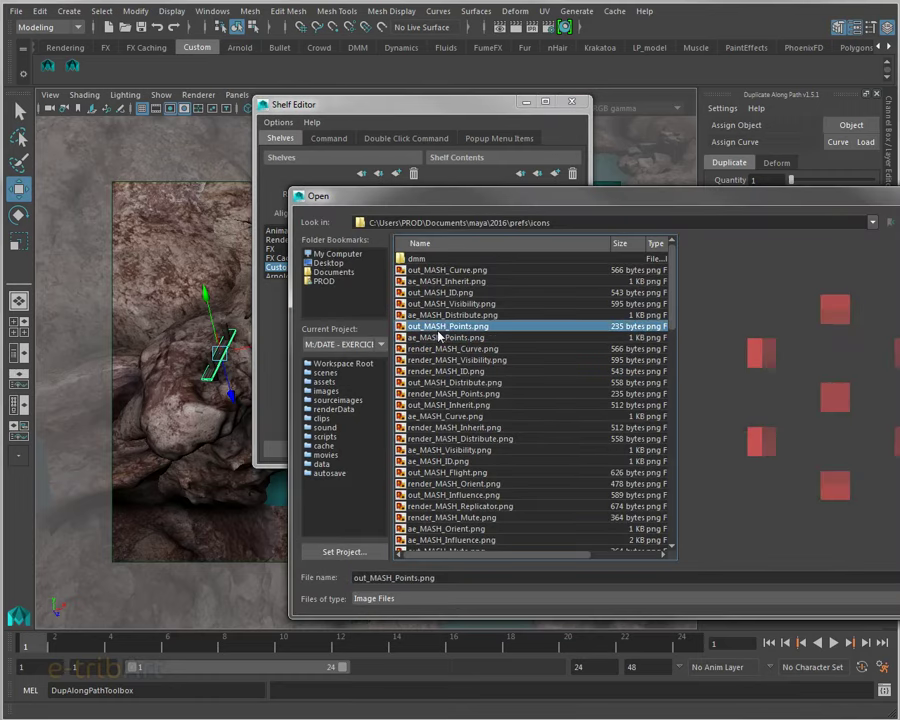
left_click(444, 349)
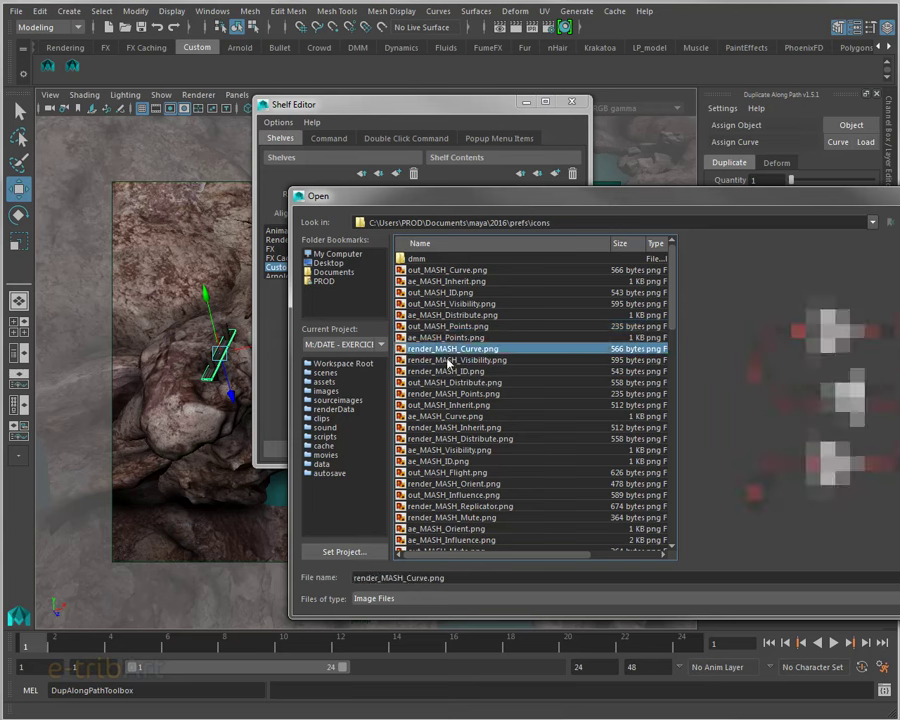
left_click(447, 360)
left_click(447, 349)
key("Return")
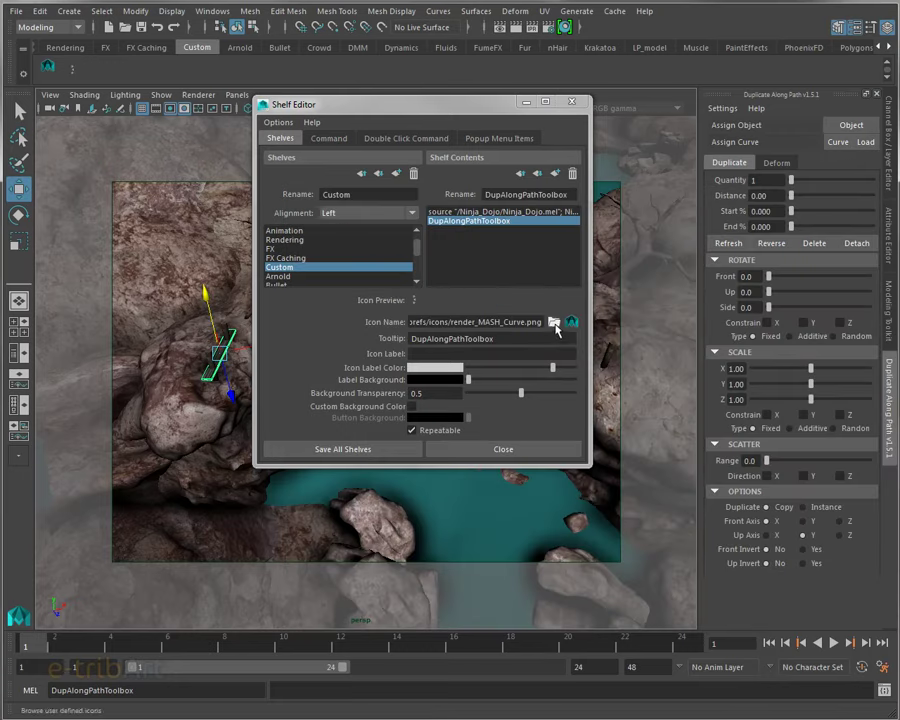
Replace the icon with ae_MASH_Points and close the Shelf Editor.
left_click(554, 321)
left_click(450, 338)
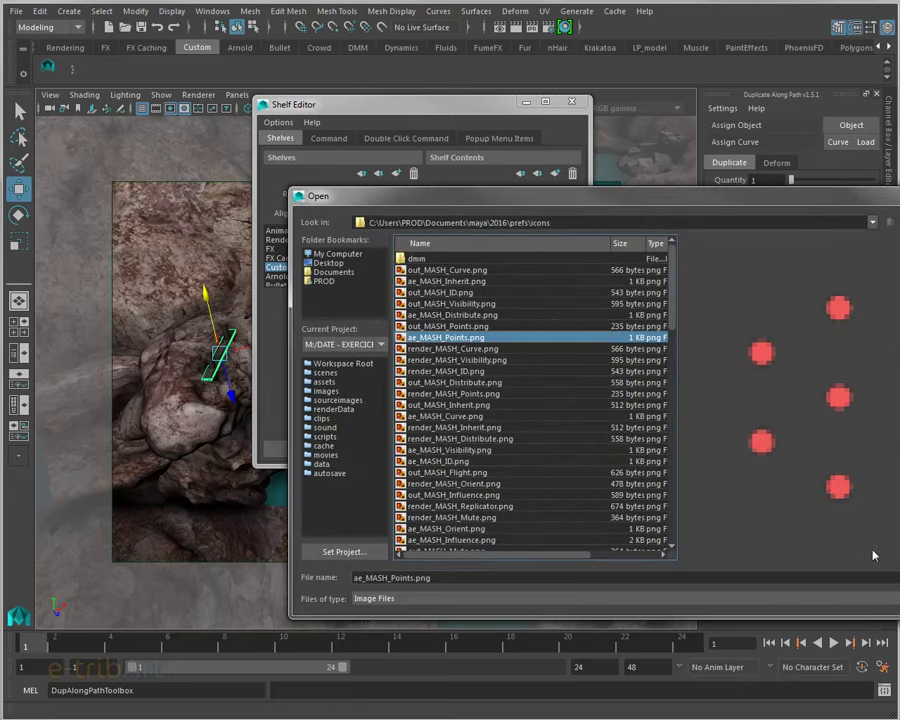
key("Return")
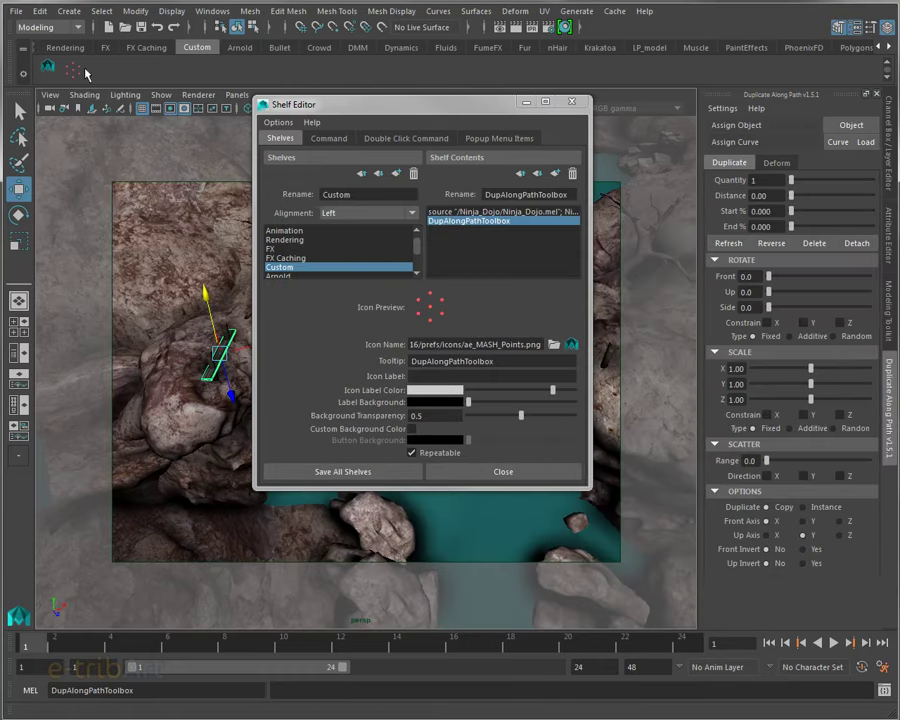
left_click(460, 474)
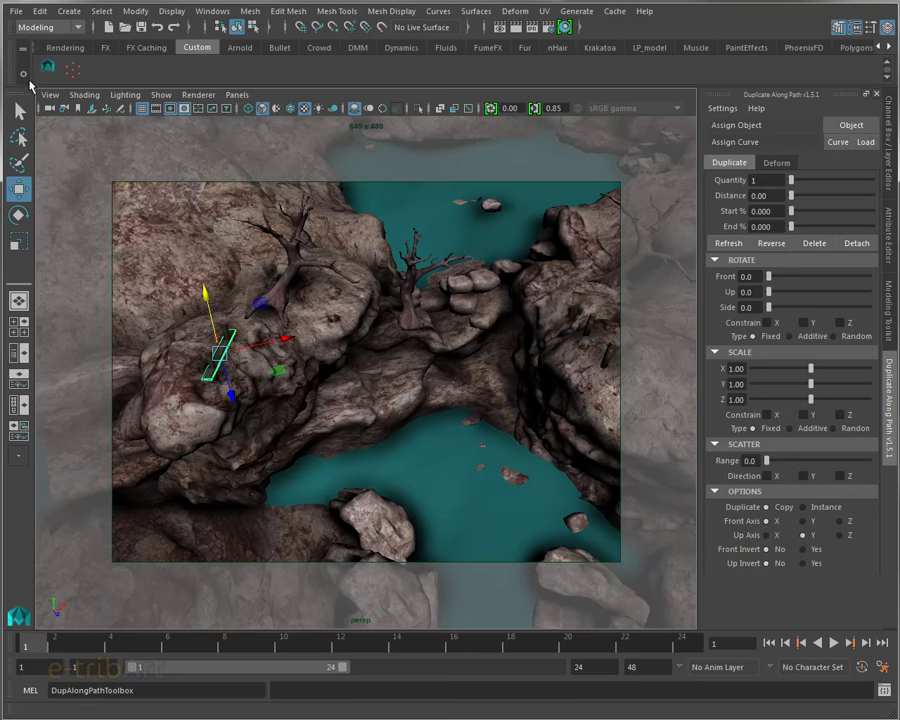
Save all shelves from the shelf options menu.
left_click(24, 74)
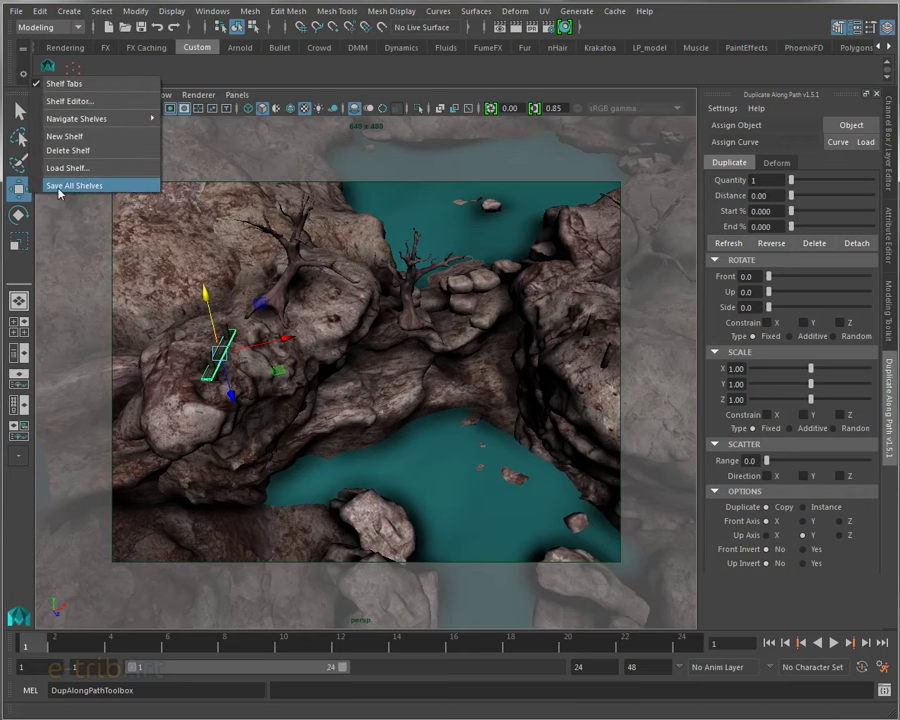
left_click(99, 187)
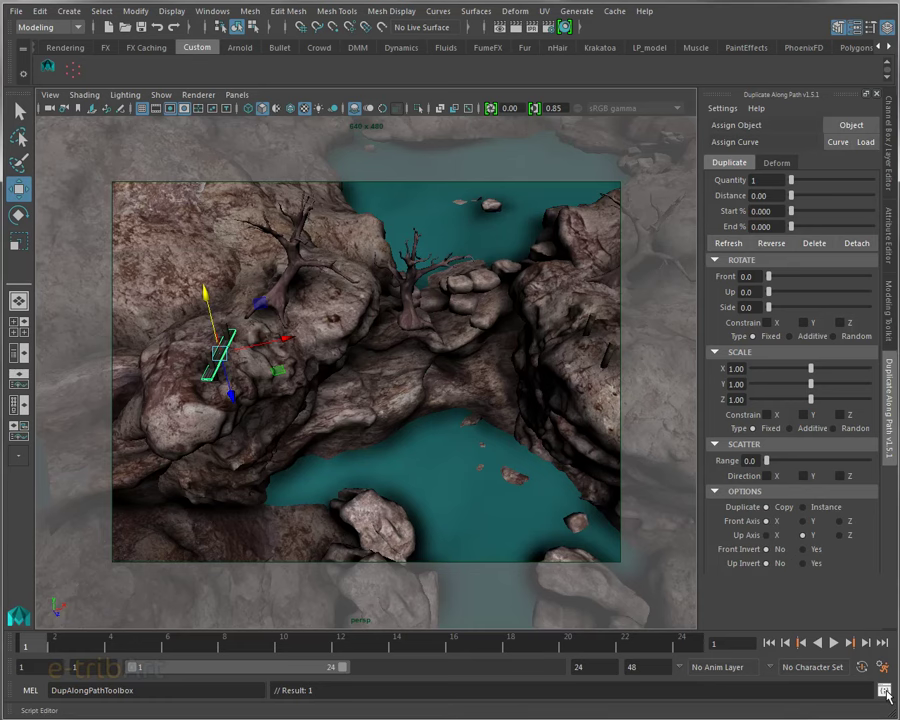
left_click(884, 690)
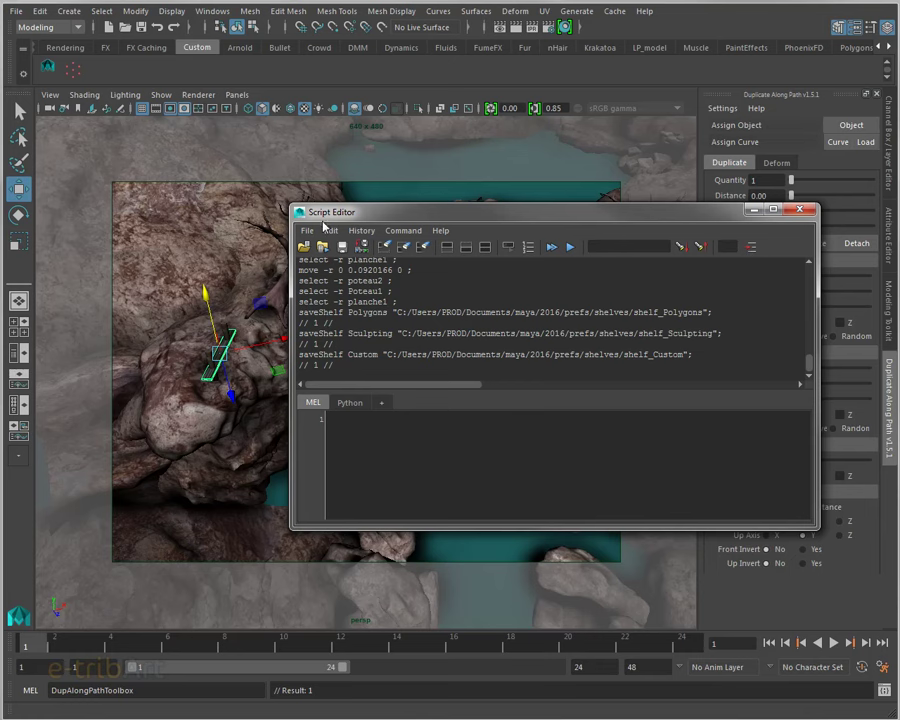
left_click_drag(350, 212, 345, 178)
left_click(302, 197)
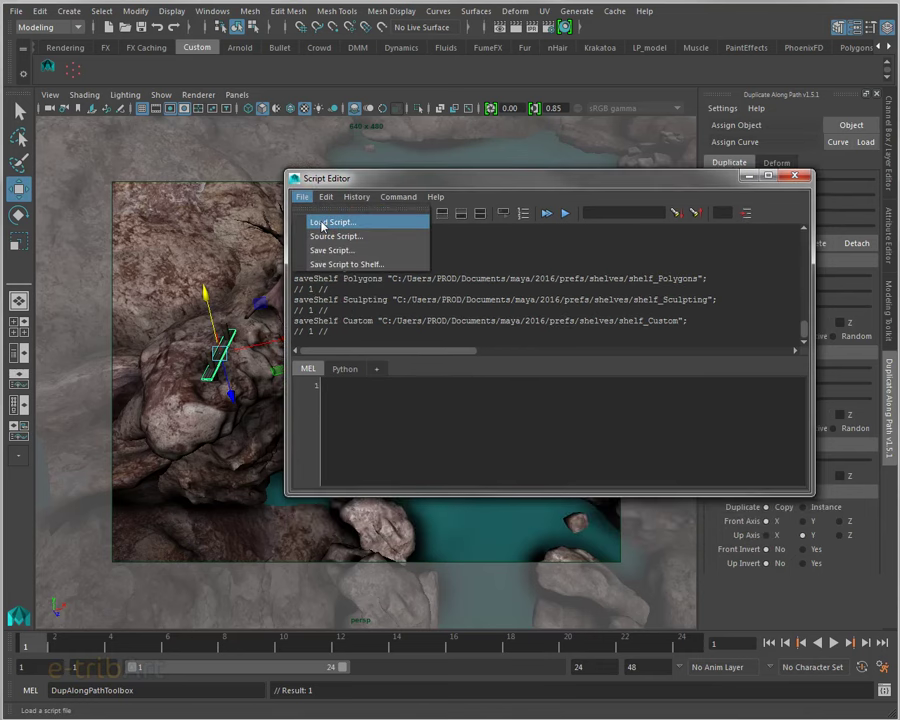
left_click(418, 187)
left_click(363, 388)
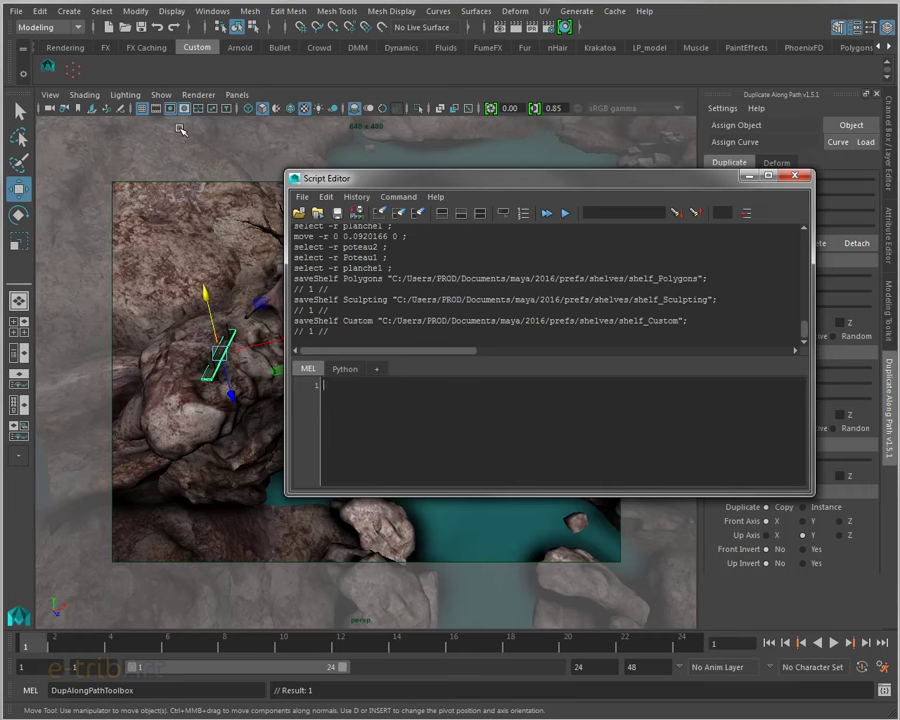
left_click(794, 177)
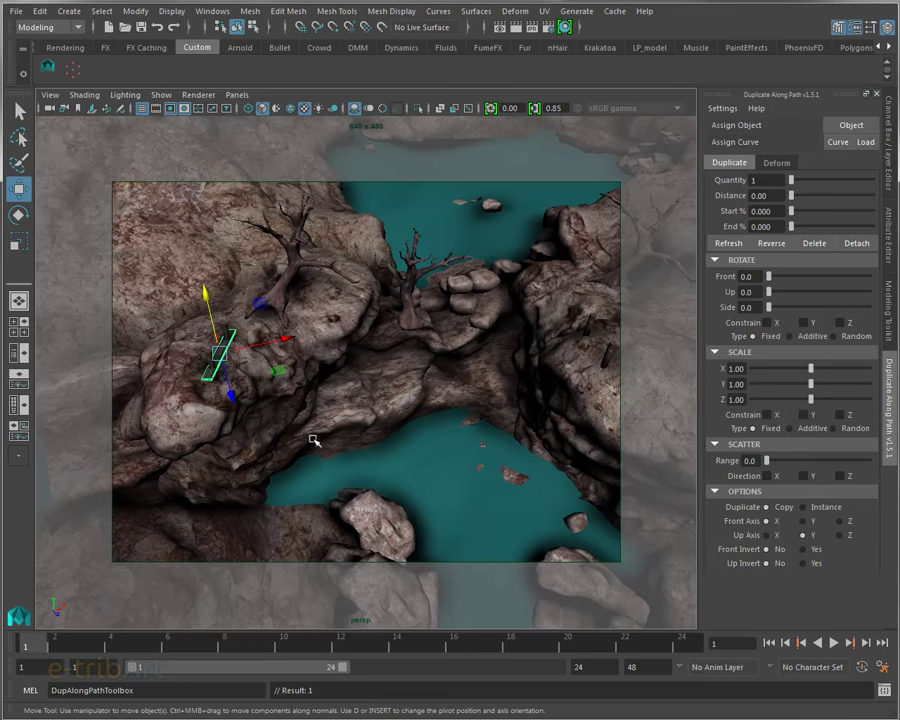
Set the move handles to Object axis and slide the plank along one of its axes.
mouse_move(349, 442)
left_mouse_down("alt")
mouse_move(427, 423)
mouse_move(374, 452)
left_mouse_up("alt")
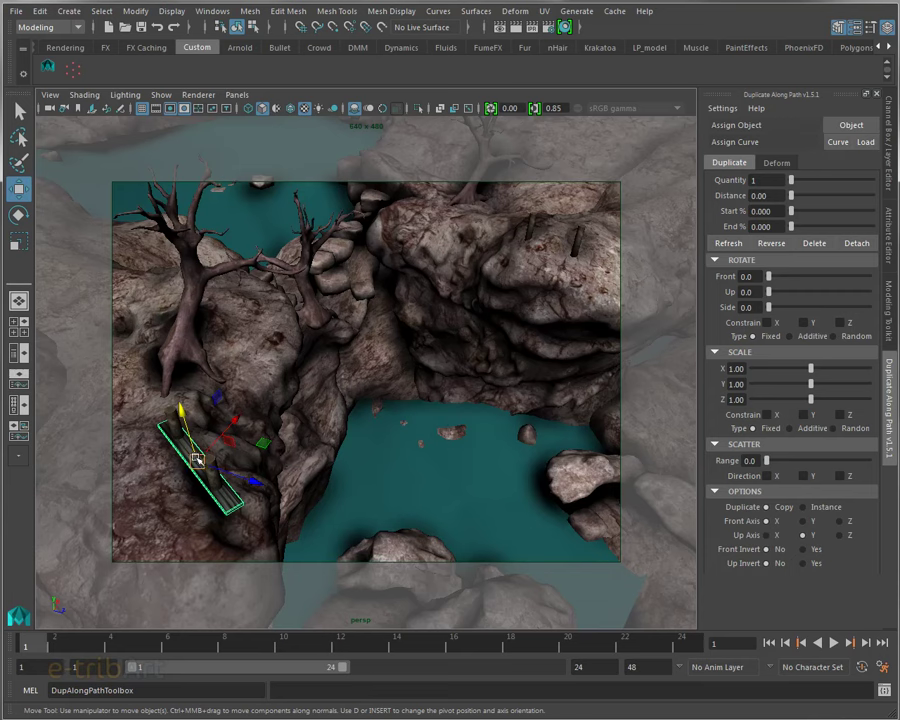
left_click_drag(198, 460, 138, 438)
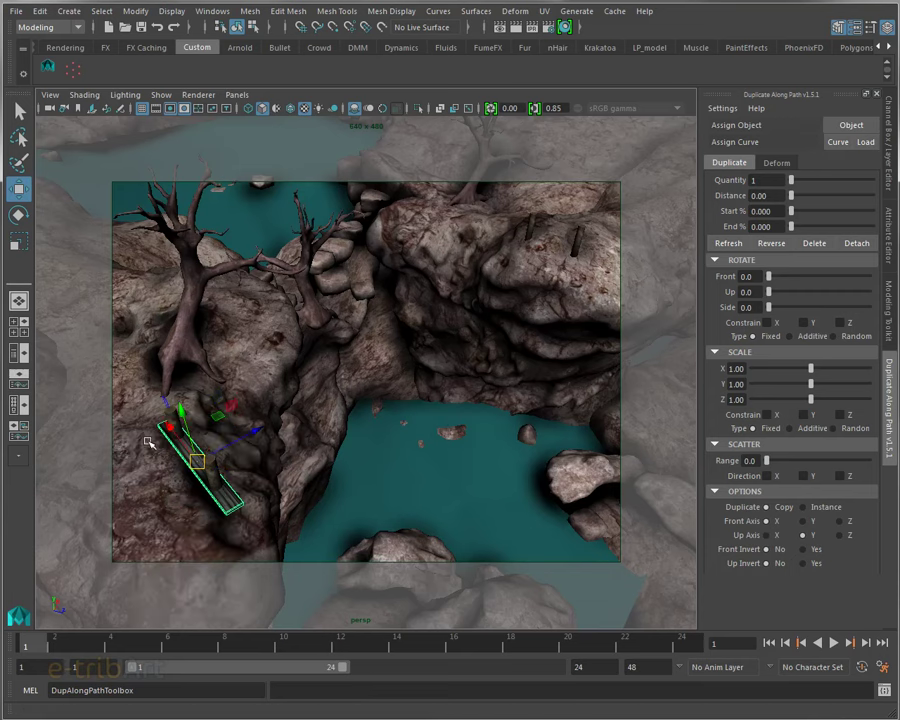
mouse_move(256, 428)
left_mouse_down()
mouse_move(270, 437)
mouse_move(241, 462)
mouse_move(222, 462)
mouse_move(287, 434)
mouse_move(296, 440)
left_mouse_up()
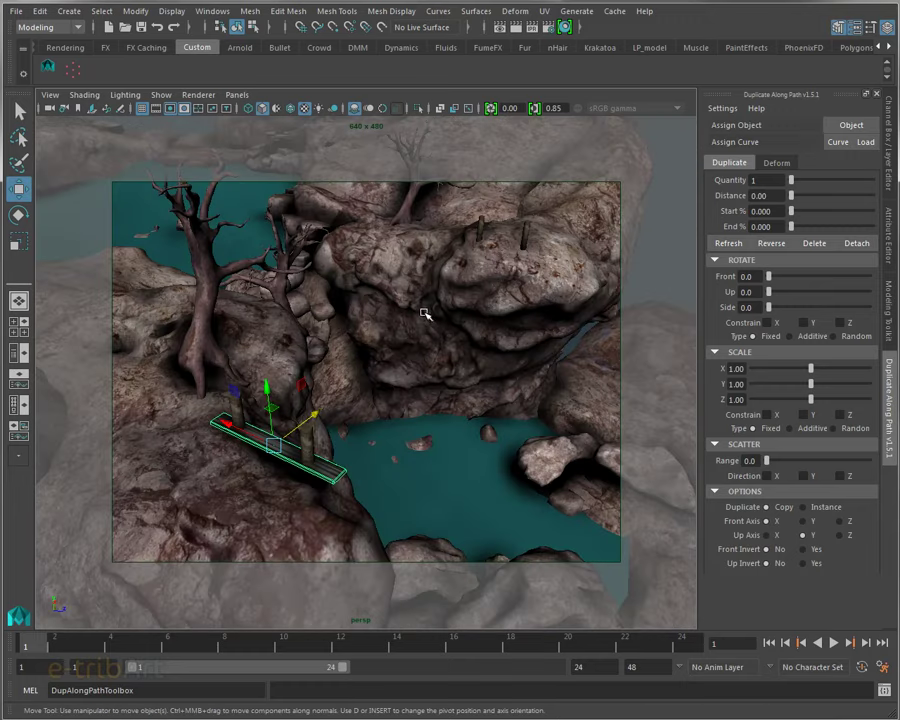
left_click(237, 95)
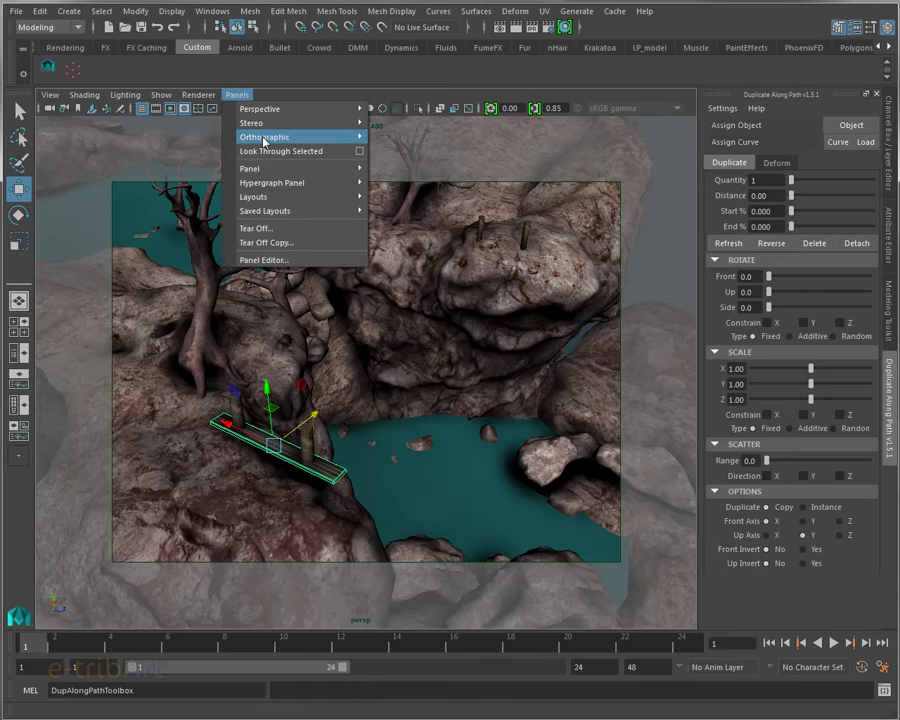
Switch to the Top view, turn off the grid, and frame the canyon gap.
mouse_move(264, 137)
left_click(397, 168)
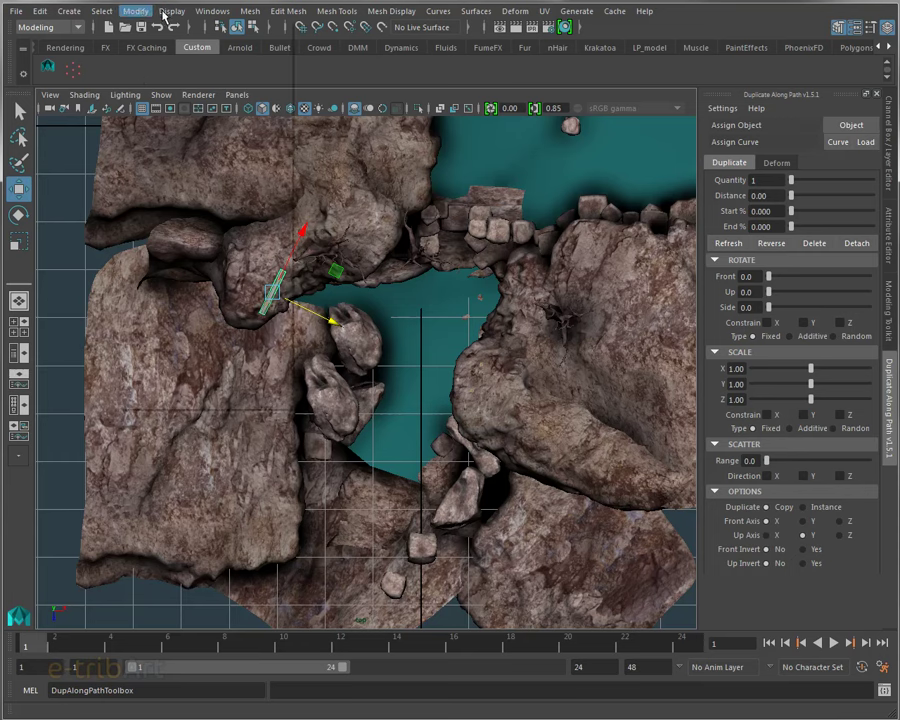
left_click(170, 12)
left_click(173, 15)
left_click(173, 14)
left_click(125, 32)
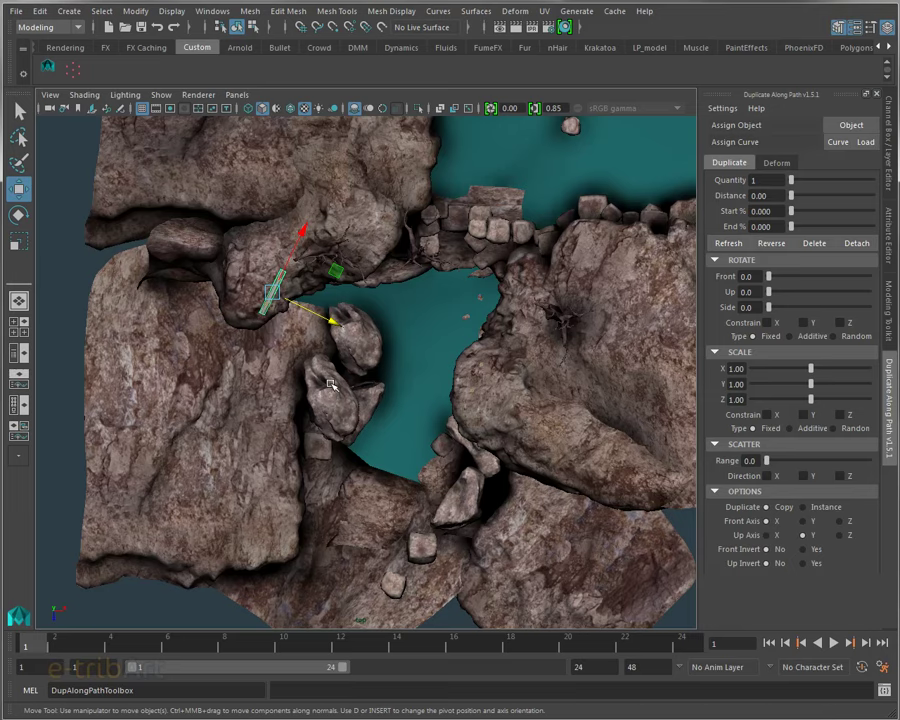
scroll(331, 384, "up", 2)
middle_click_drag(344, 378, 270, 385, "alt")
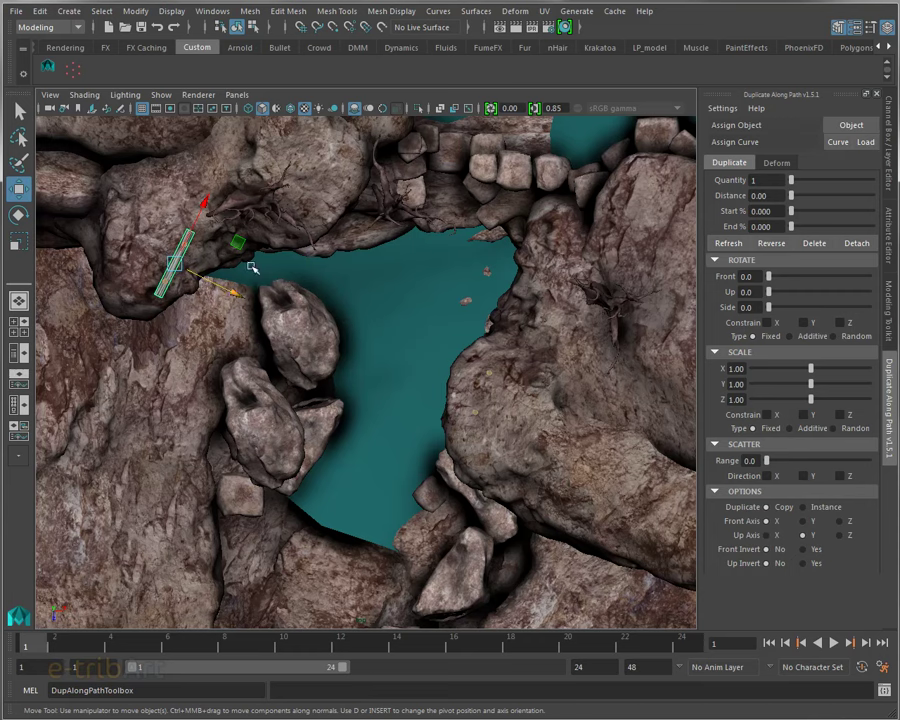
left_click(75, 15)
mouse_move(100, 117)
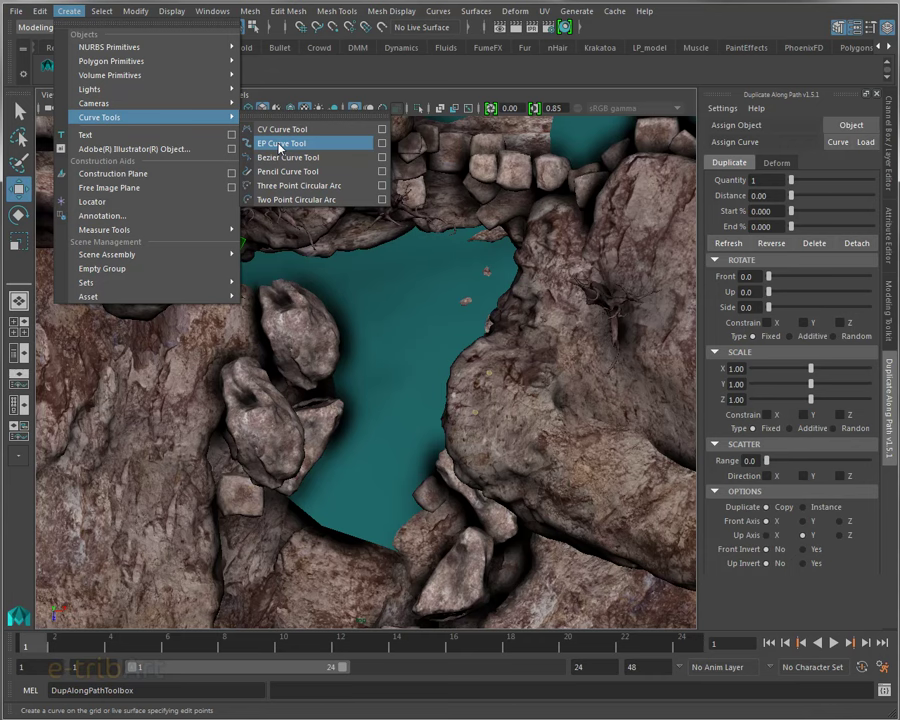
Draw a two-point EP curve from the left rocks to the right rocks.
left_click(280, 146)
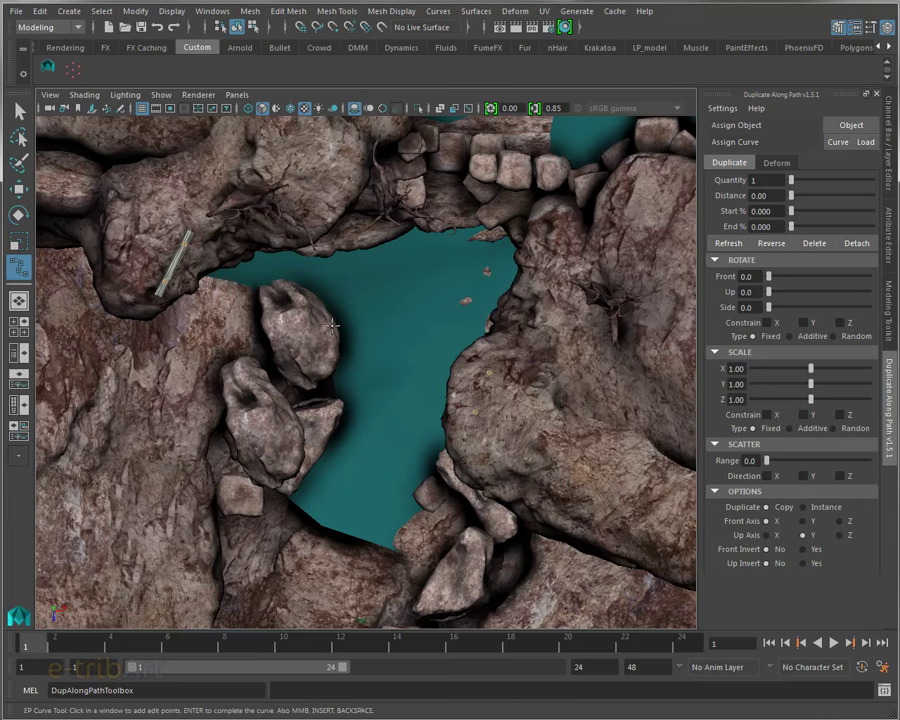
left_click(413, 371)
left_click(480, 396)
key("w")
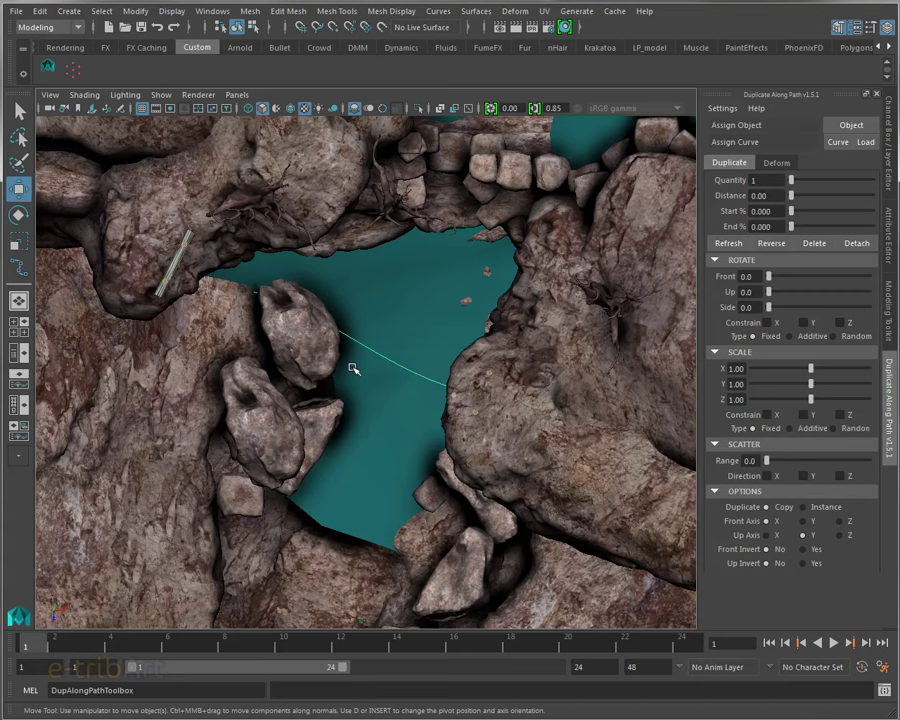
Check the menu sets list, then browse the Surfaces and Curves menus.
left_click(45, 26)
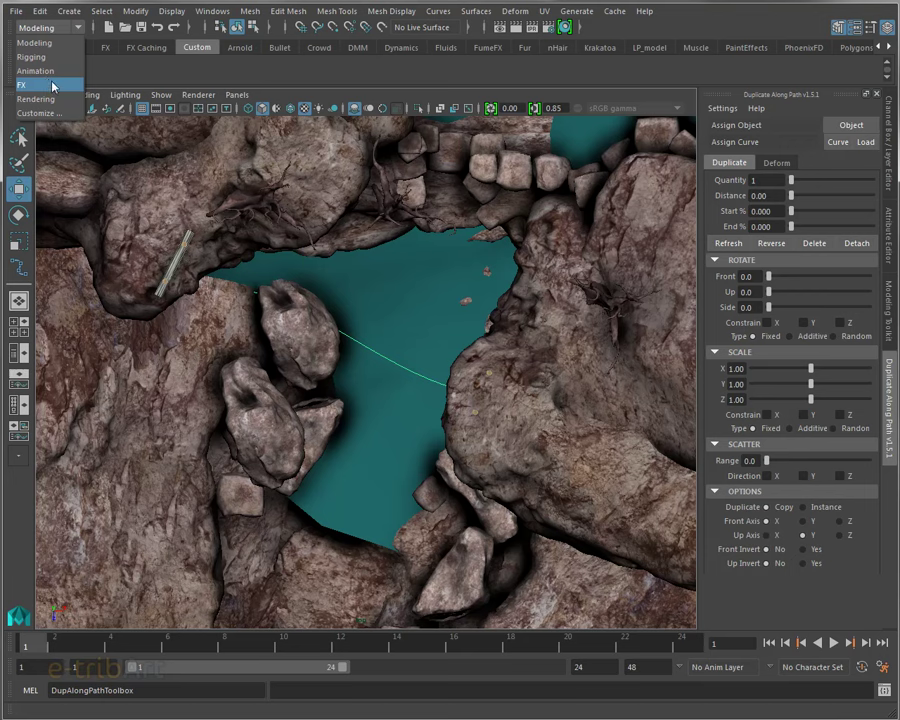
left_click(156, 63)
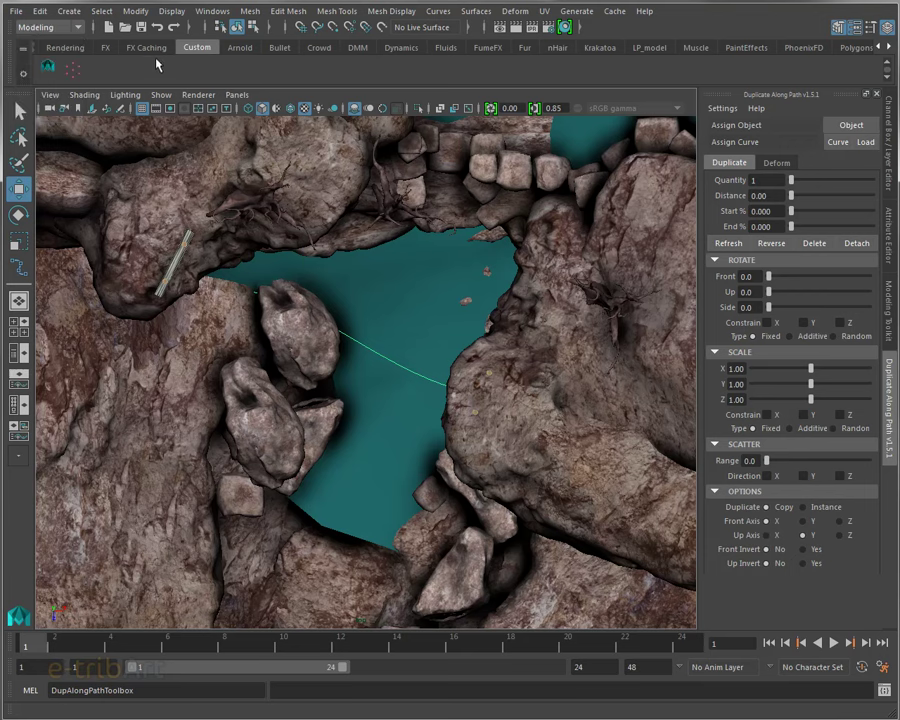
left_click(476, 14)
left_click(438, 12)
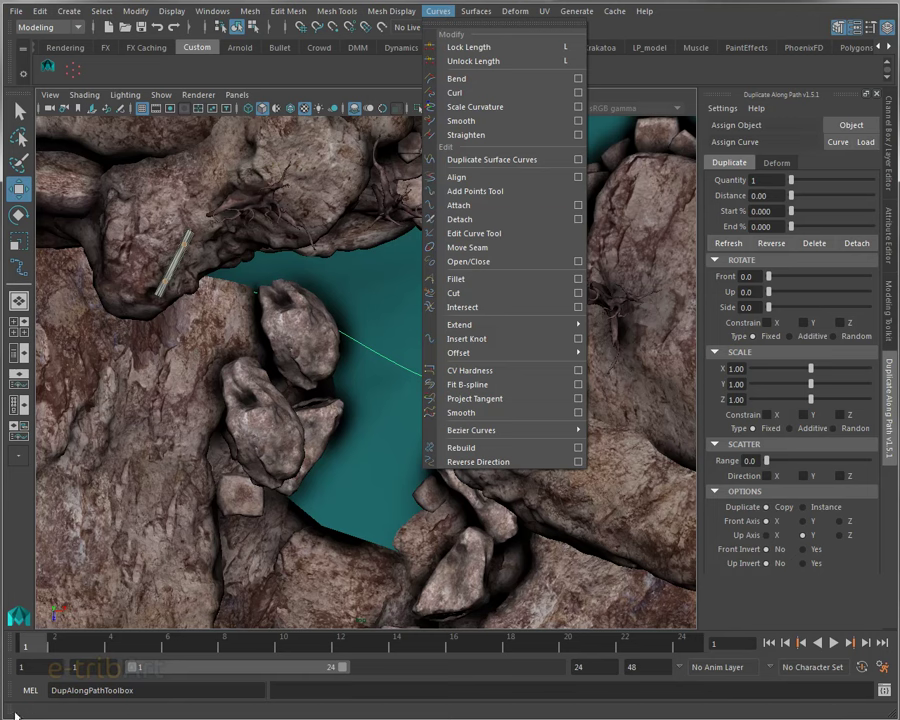
Rebuild the bridge curve as a uniform 3 Cubic curve with 8 spans.
left_click(438, 11)
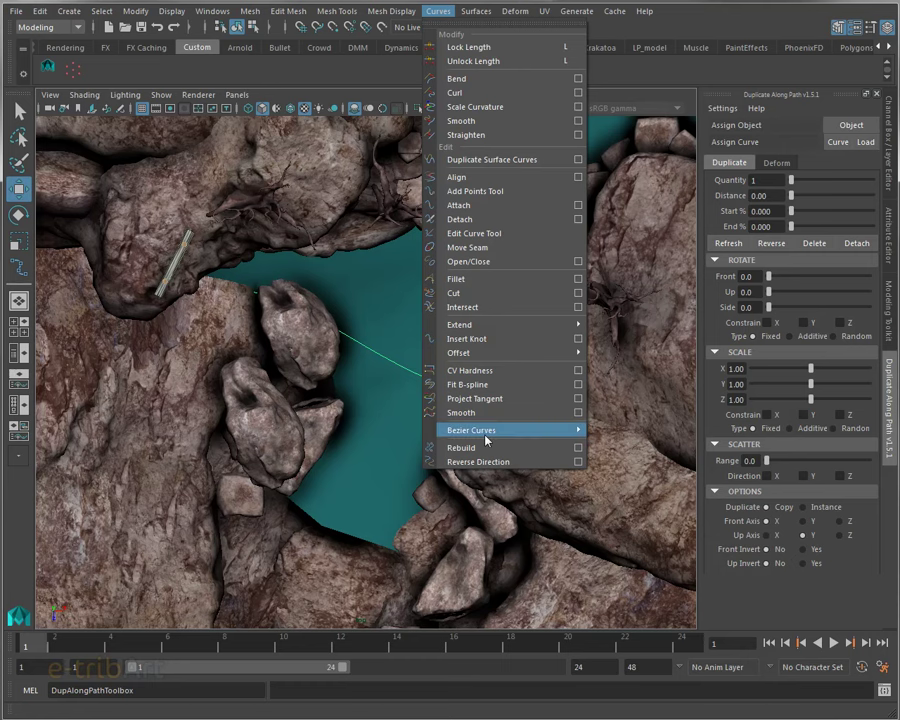
left_click(578, 448)
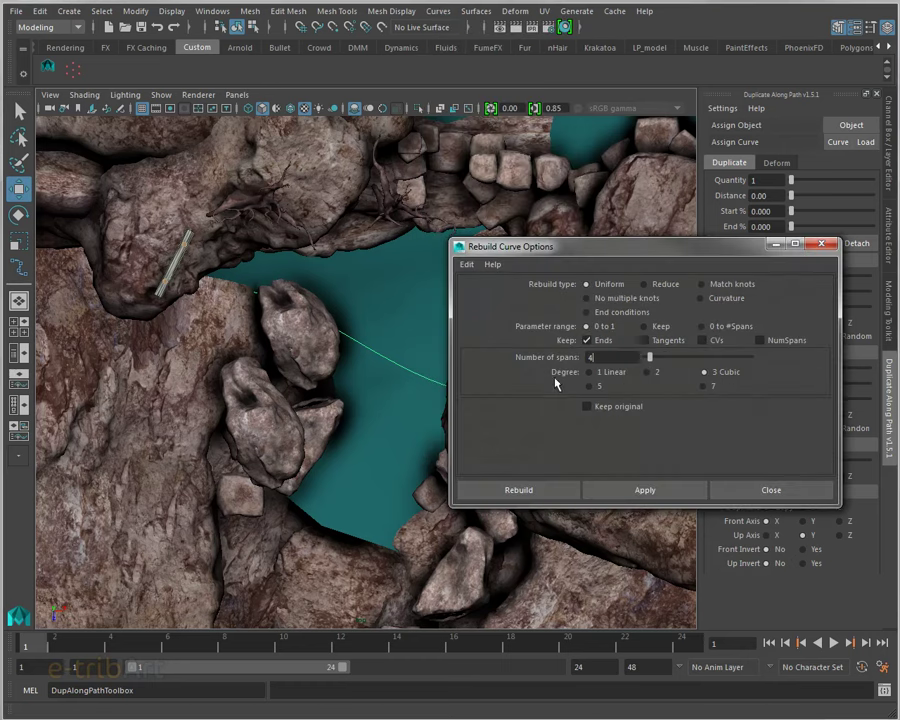
left_click_drag(553, 247, 407, 139)
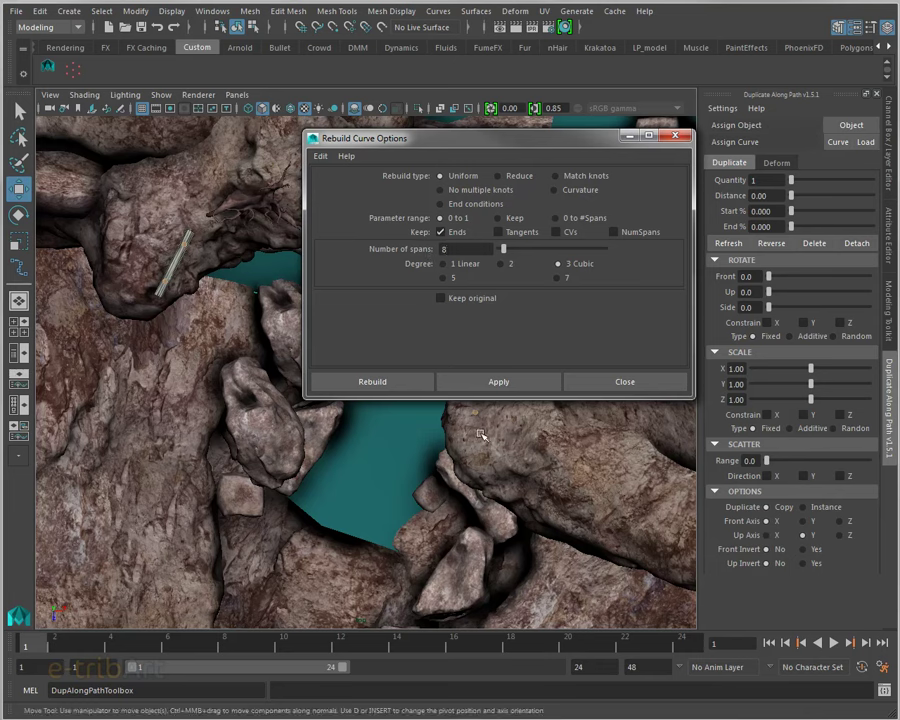
left_click(464, 386)
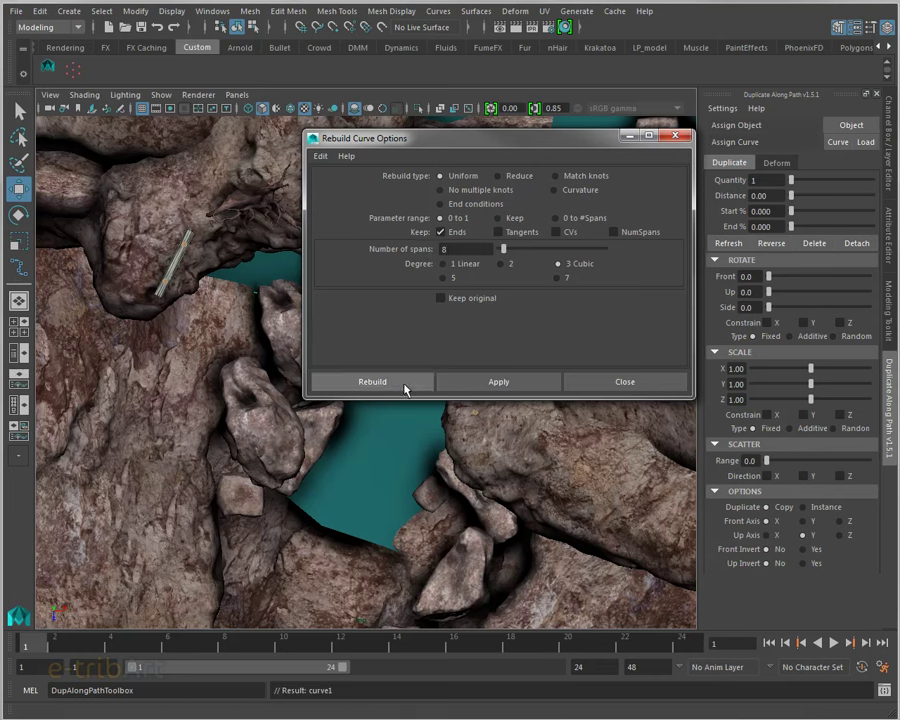
left_click(405, 388)
left_click_drag(380, 406, 398, 388, "alt")
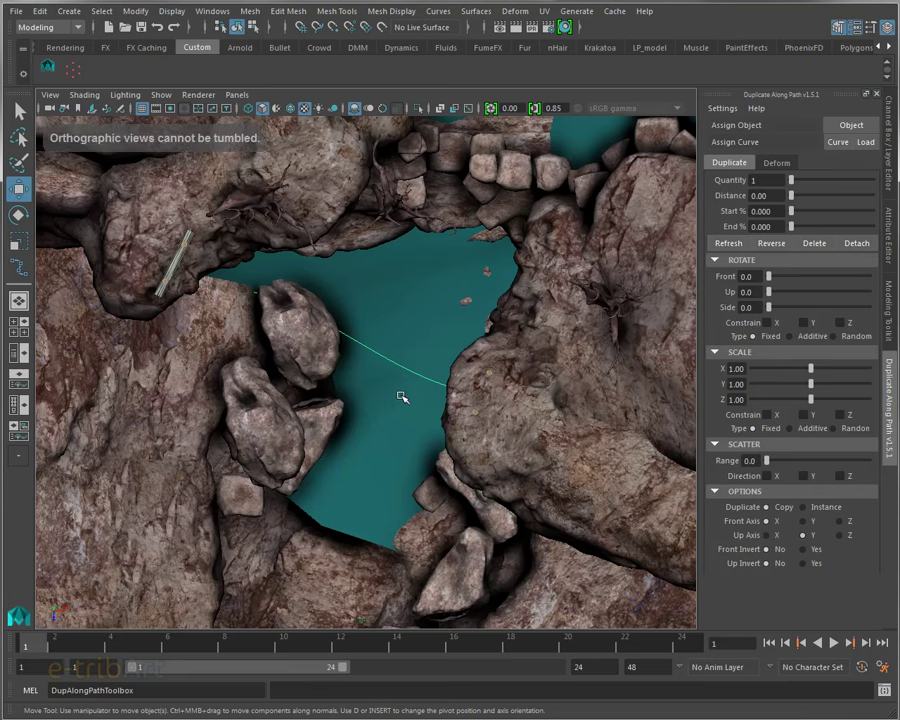
left_click(208, 95)
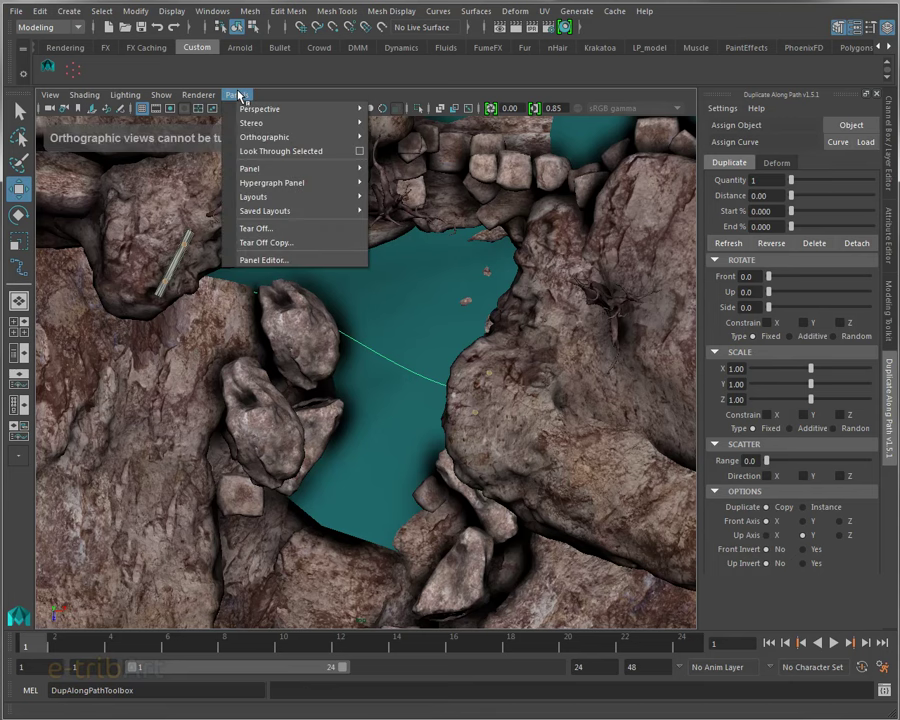
mouse_move(290, 109)
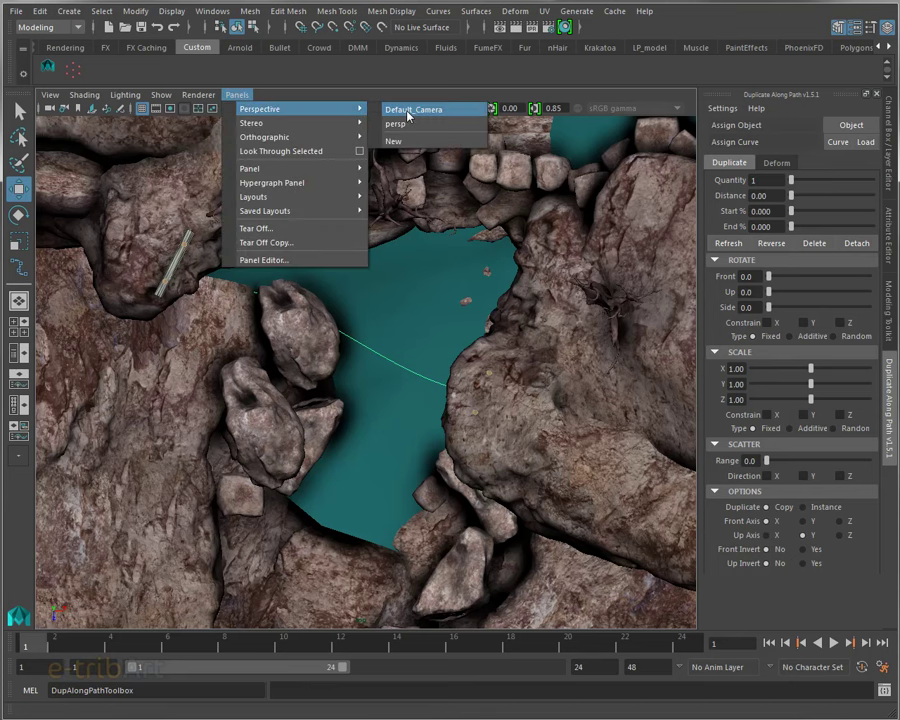
Look through the persp camera and orbit down over the canyon near the left rock.
left_click(400, 123)
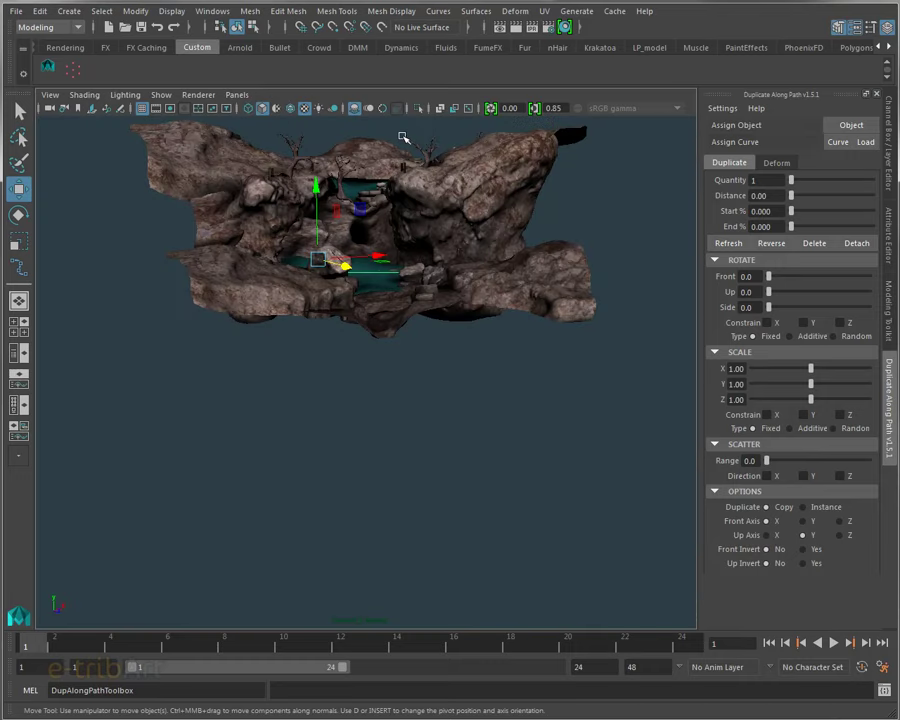
left_click(236, 95)
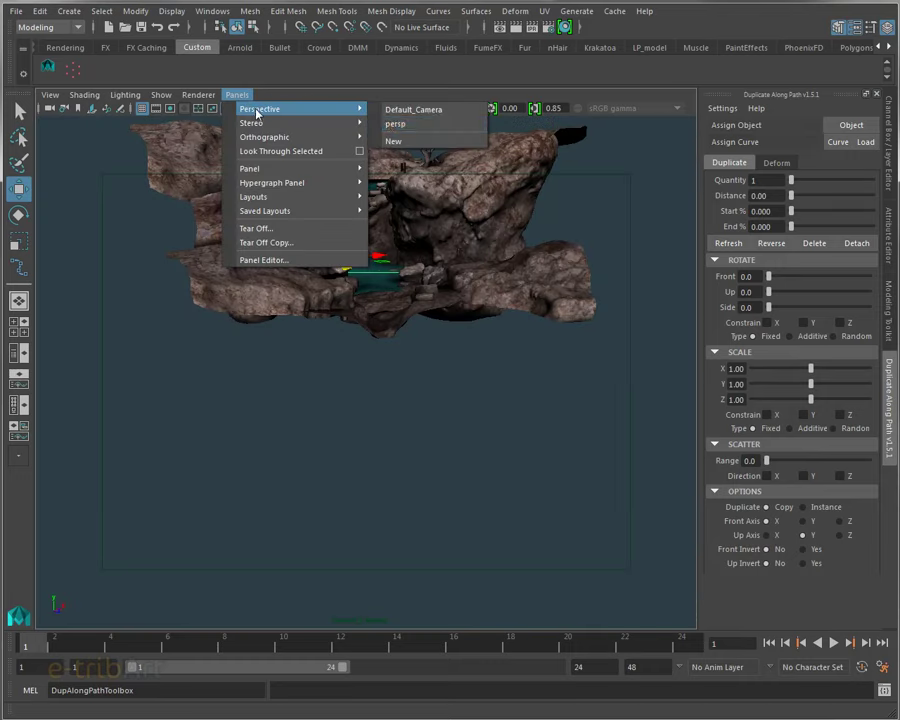
left_click(388, 124)
left_click_drag(382, 381, 364, 378, "alt")
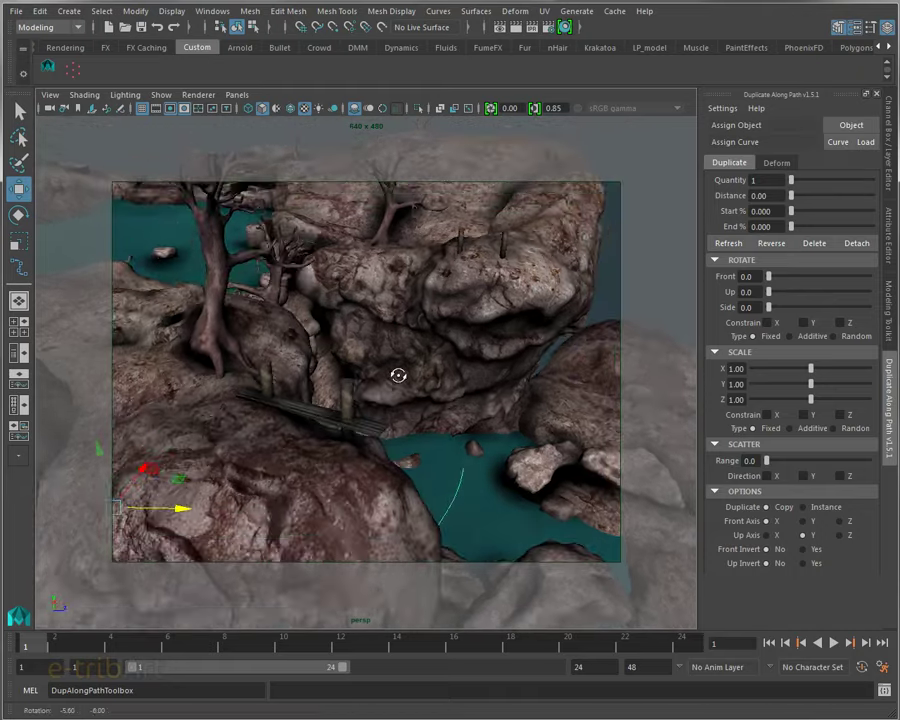
middle_click_drag(364, 378, 386, 294, "alt")
left_click_drag(386, 294, 353, 345, "alt")
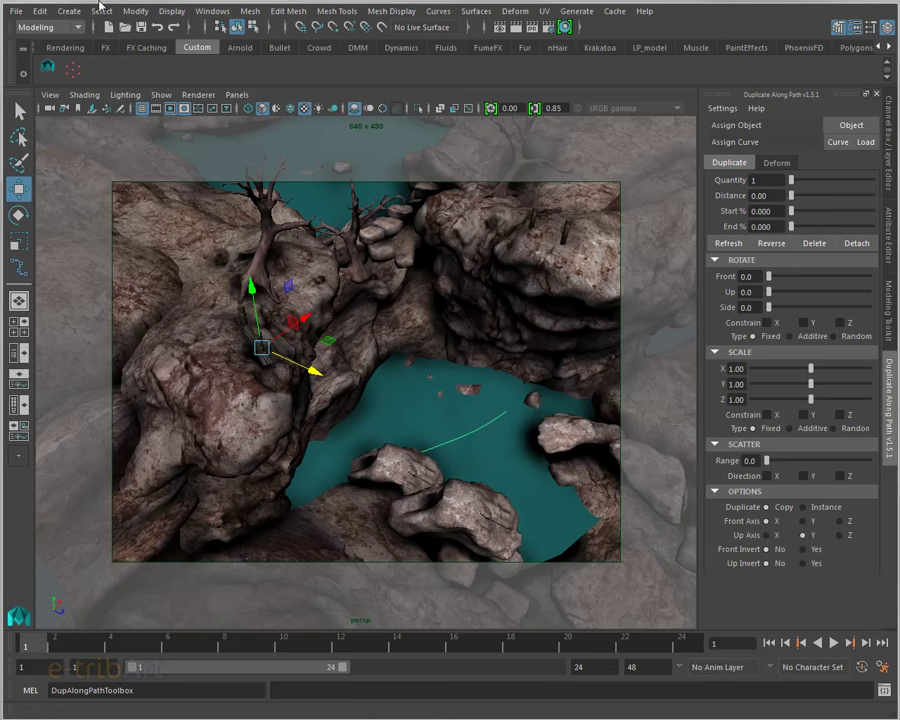
left_click(67, 12)
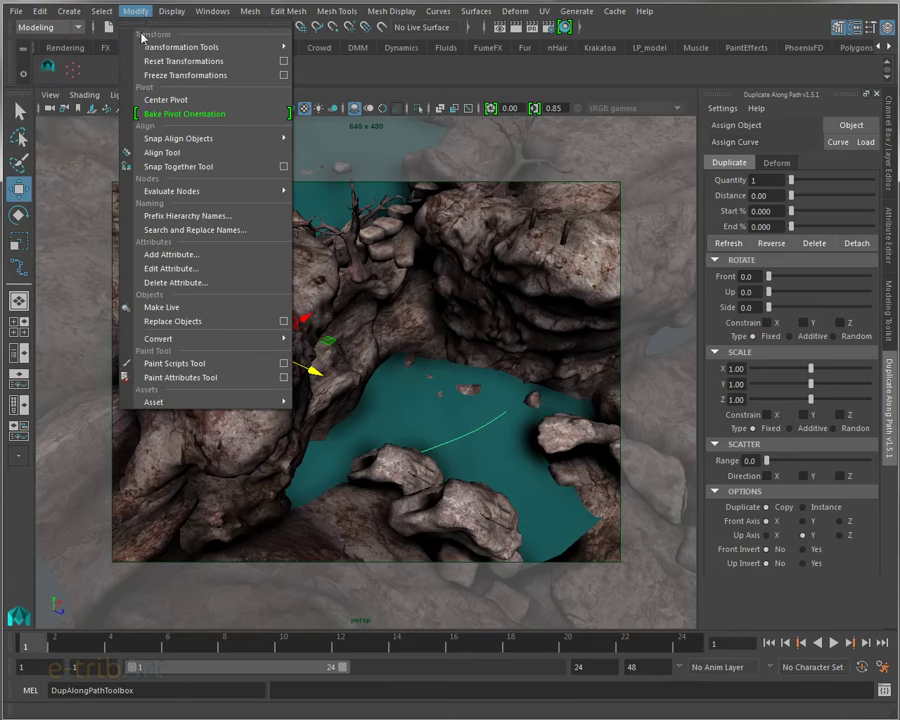
Center the curve's pivot and lift the curve up between the canyon walls.
left_click(166, 99)
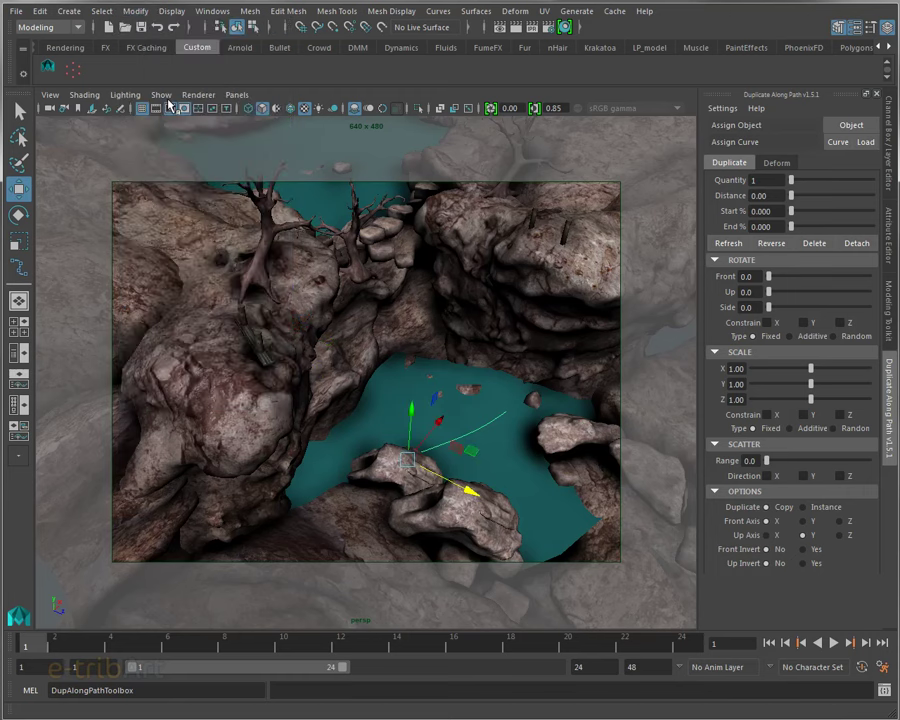
left_click_drag(418, 421, 407, 192)
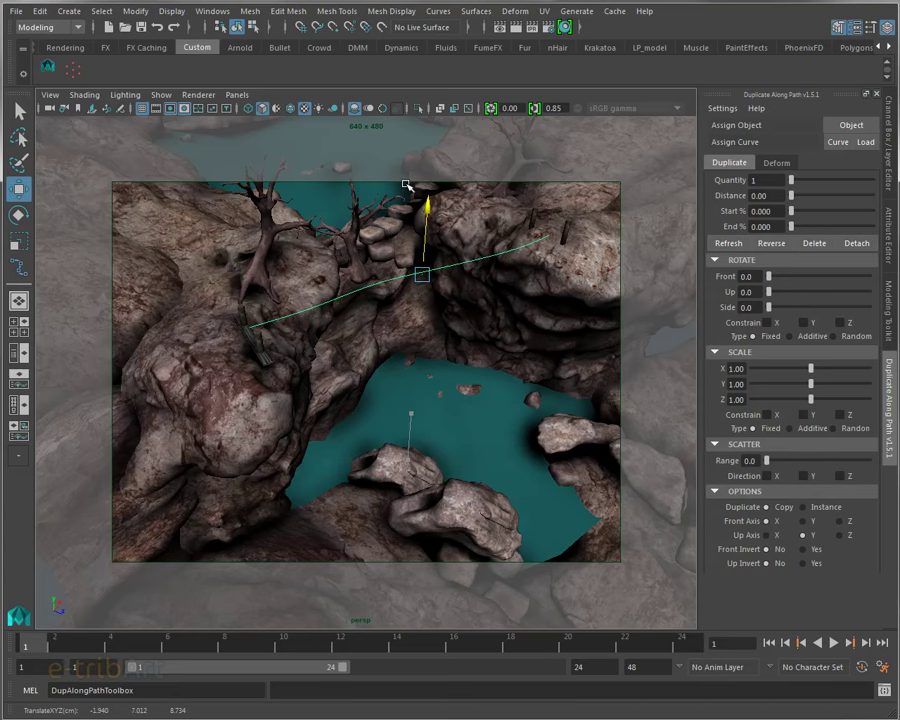
left_click_drag(407, 192, 405, 188)
mouse_move(424, 302)
left_mouse_down("alt")
mouse_move(368, 288)
mouse_move(387, 292)
left_mouse_up("alt")
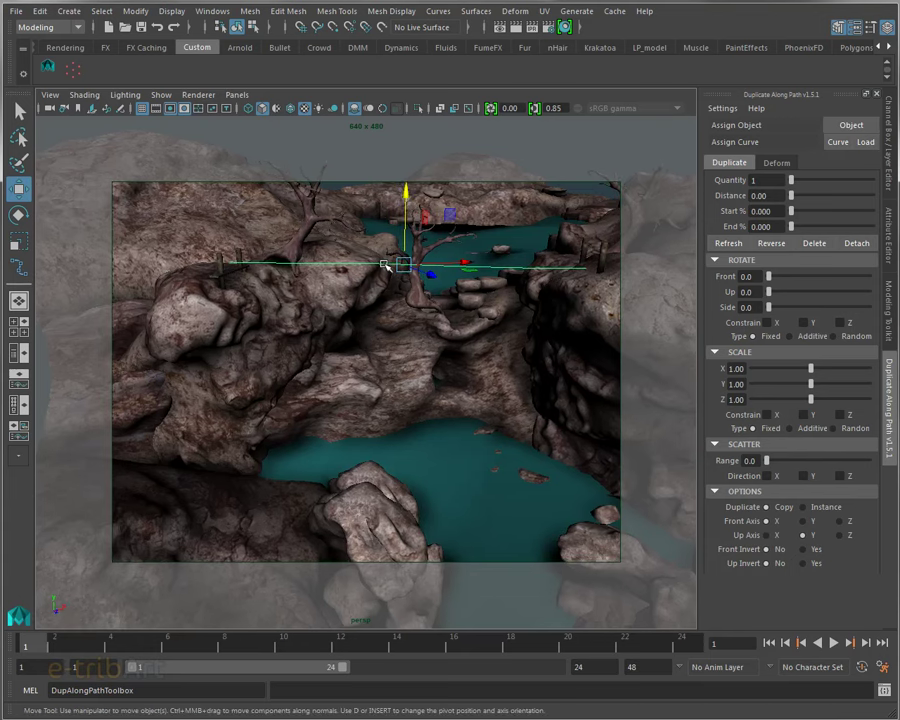
In Control Vertex mode, pull the middle and left CVs down to make the curve sag.
right_click(386, 266)
mouse_move(386, 266)
left_mouse_down("alt")
mouse_move(409, 334)
mouse_move(386, 297)
left_mouse_up("alt")
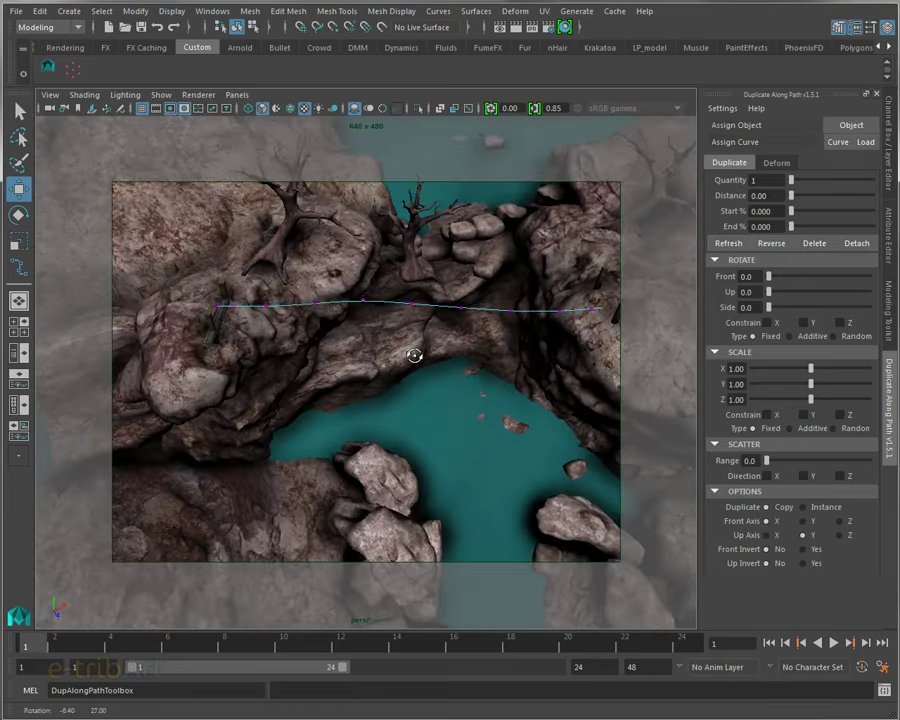
left_click_drag(354, 252, 461, 293)
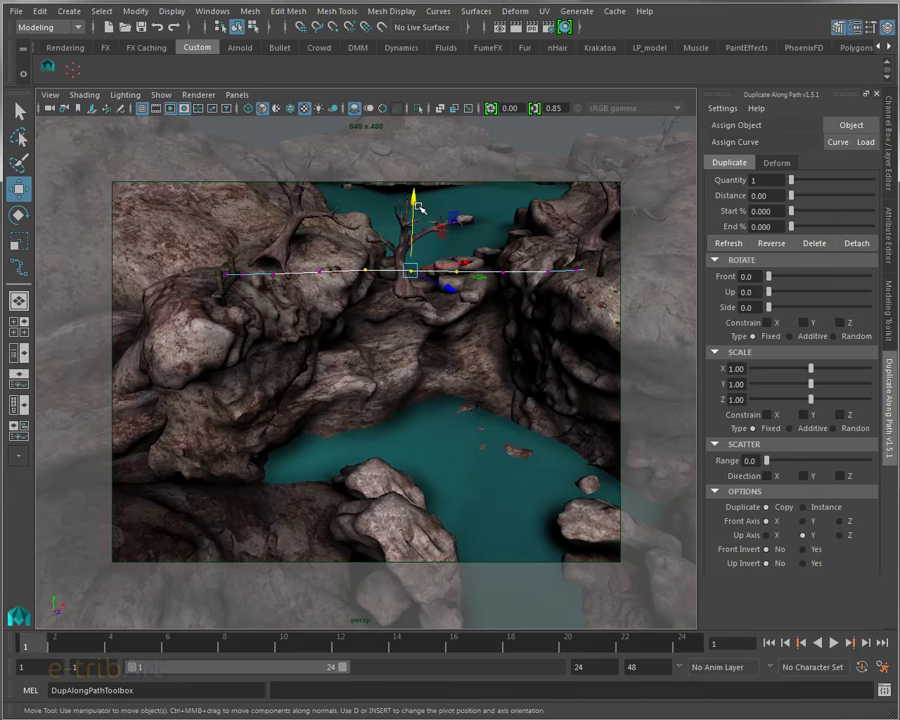
left_click_drag(412, 200, 416, 213)
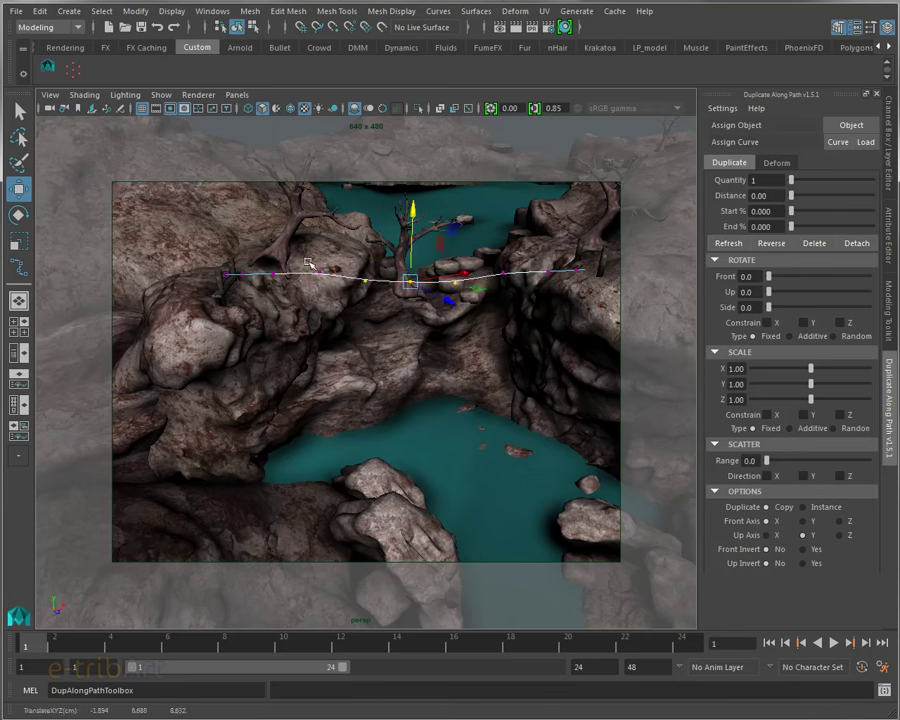
left_click_drag(300, 290, 341, 250)
left_click_drag(325, 205, 326, 219)
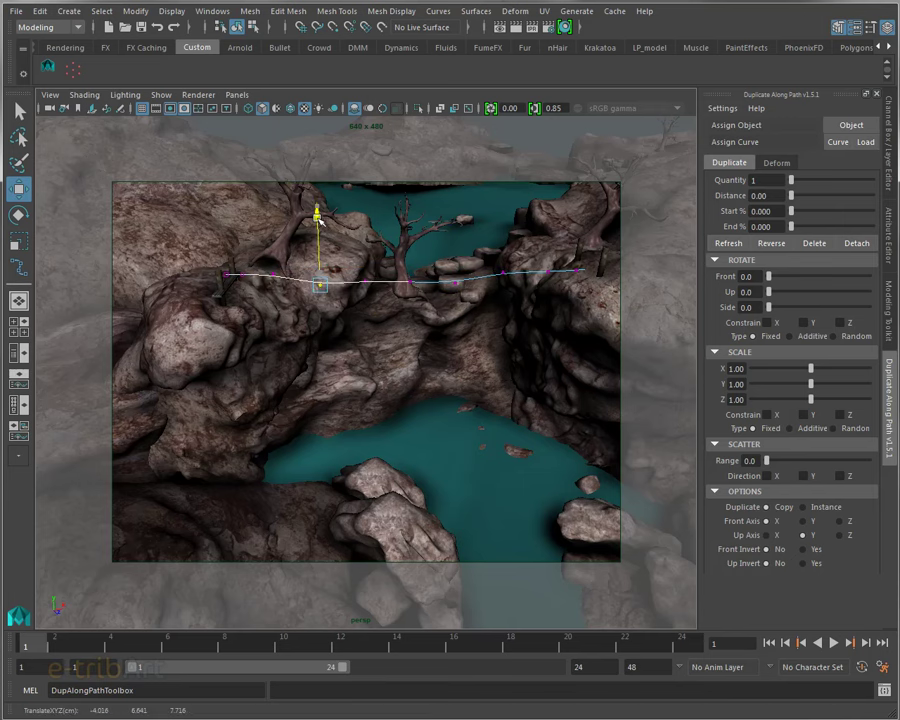
Adjust the right and middle CVs, check the sag, and return to object mode with F8.
left_click_drag(493, 276, 494, 264)
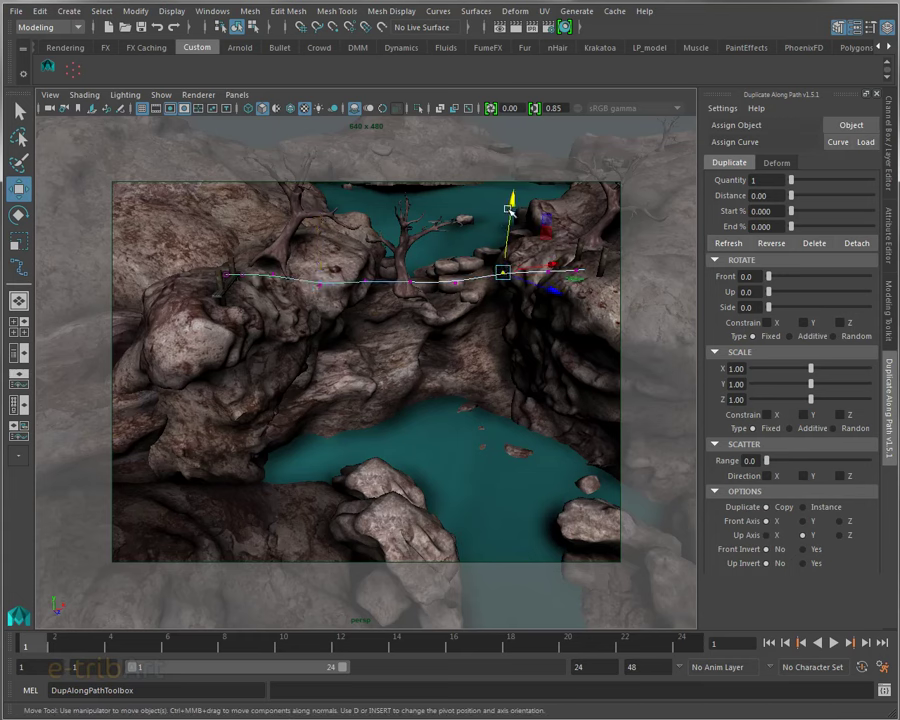
left_click(407, 284)
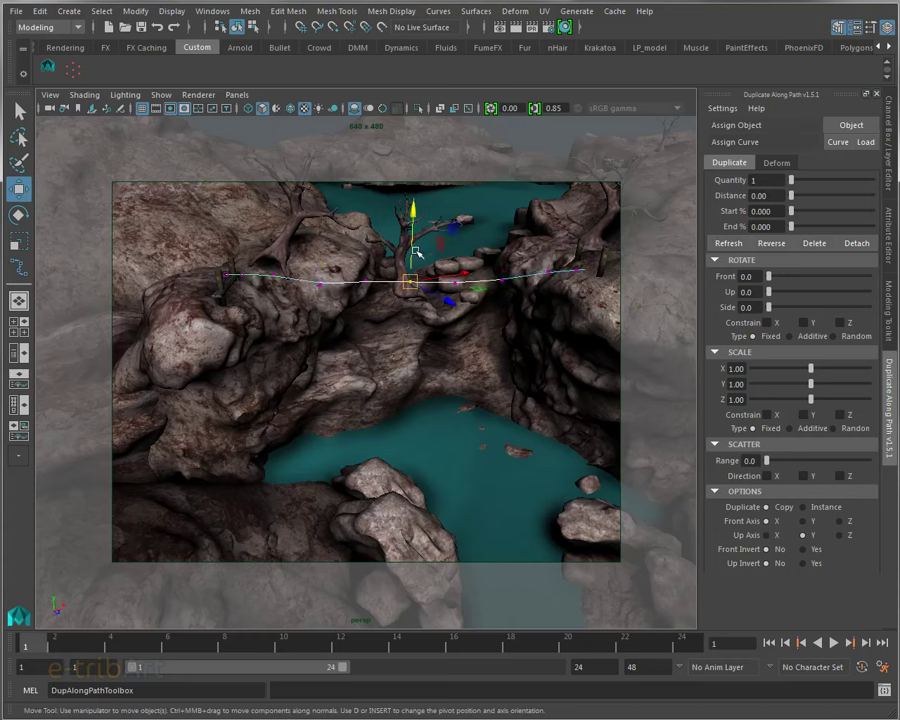
left_click(365, 281)
left_click(409, 287)
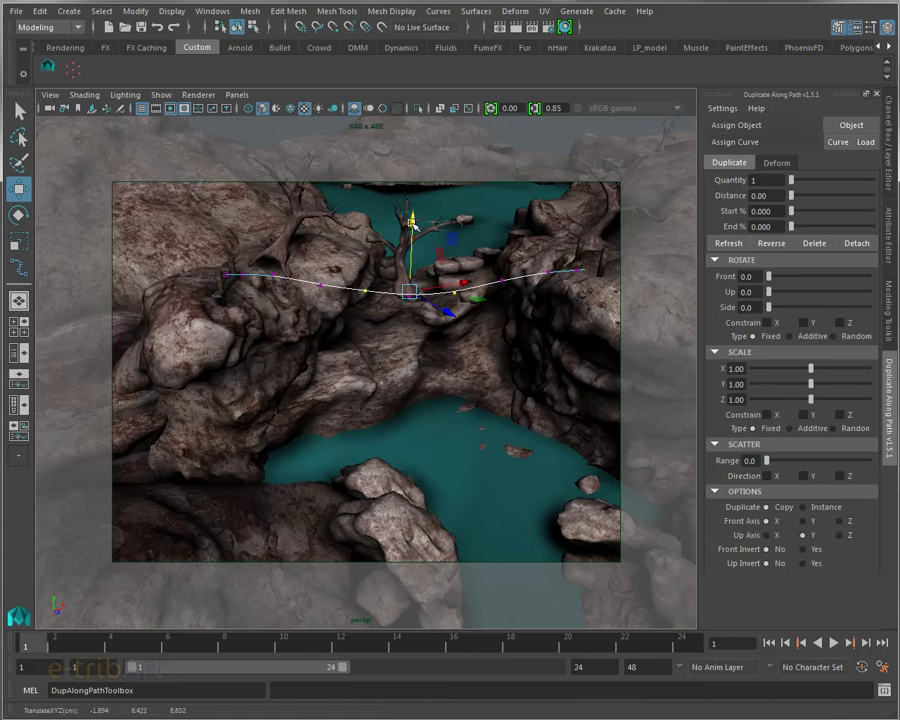
mouse_move(460, 357)
left_mouse_down("alt")
mouse_move(387, 365)
mouse_move(357, 348)
mouse_move(468, 324)
mouse_move(441, 339)
mouse_move(400, 330)
left_mouse_up("alt")
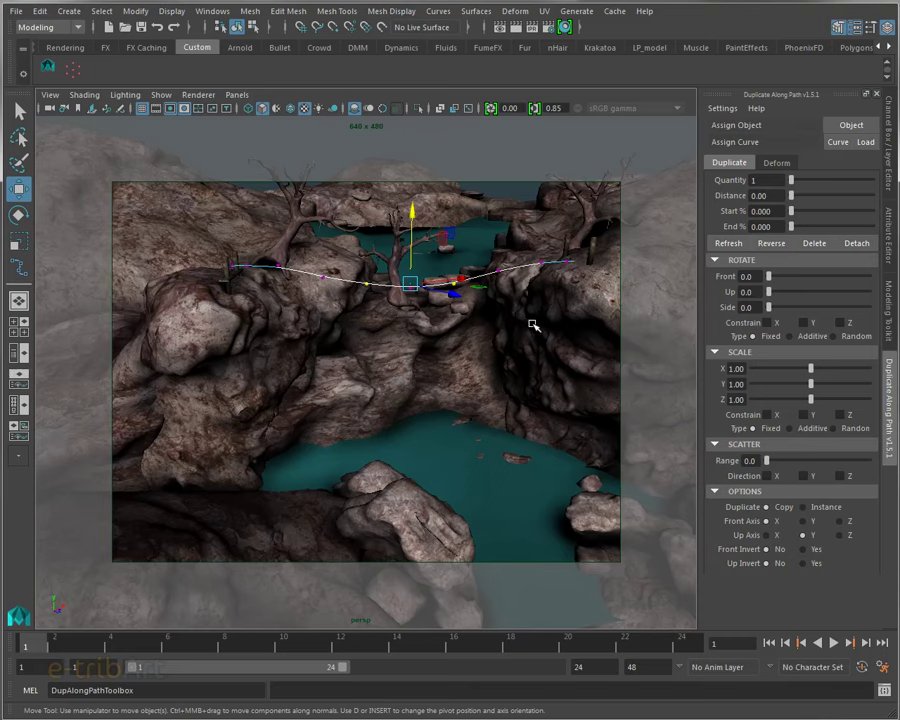
mouse_move(426, 315)
left_mouse_down("alt")
mouse_move(522, 344)
mouse_move(428, 318)
mouse_move(435, 326)
mouse_move(426, 346)
mouse_move(404, 344)
left_mouse_up("alt")
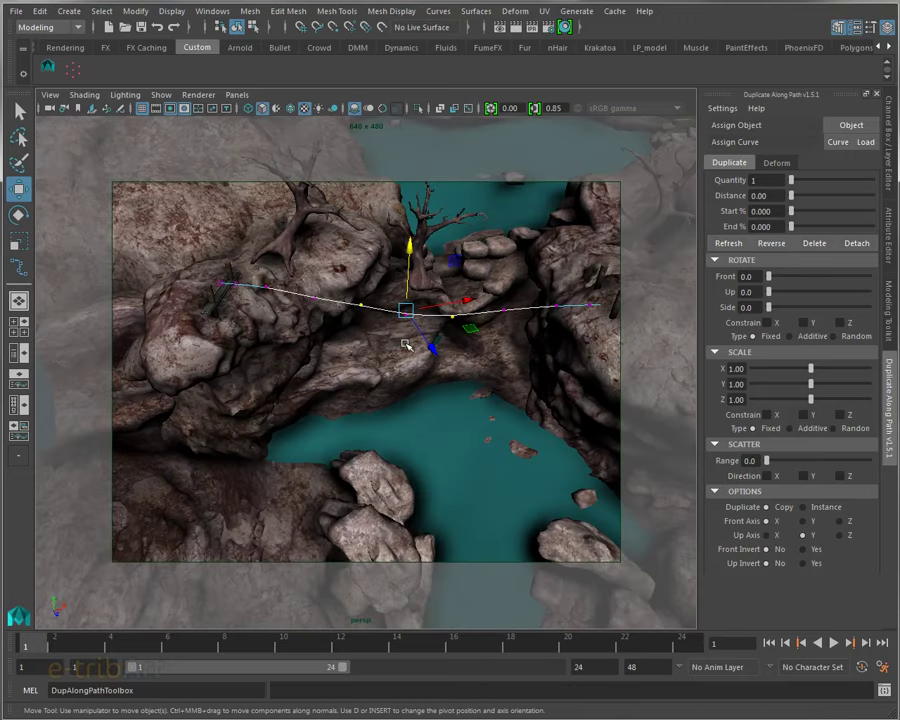
key("F8")
key("F8")
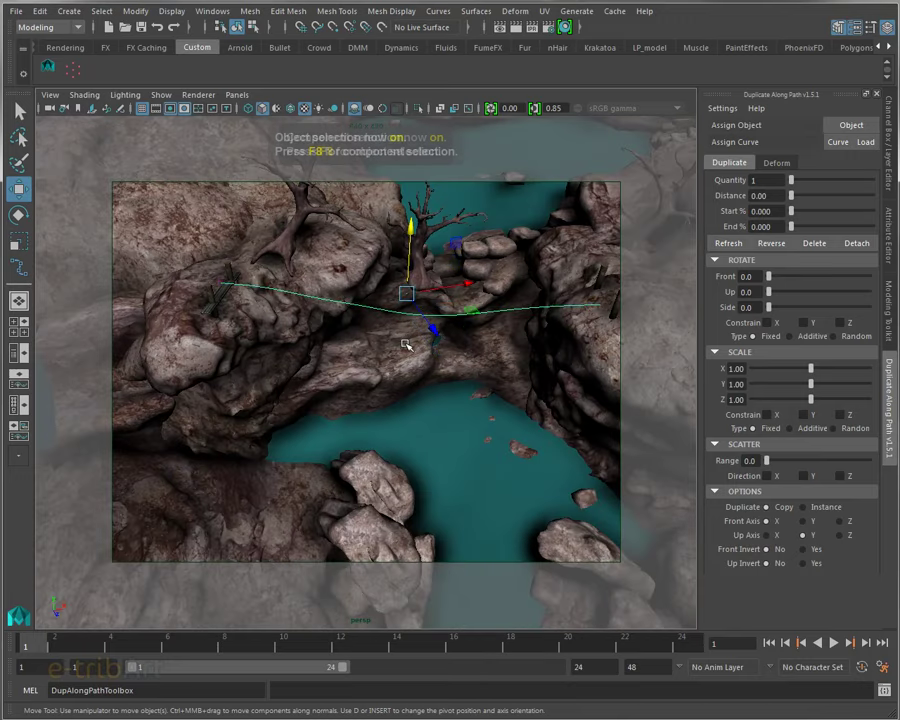
Load Duplicate Along Path settings with Quantity 10 and assign the plank planche1 as the object.
left_click_drag(610, 245, 635, 240, "alt")
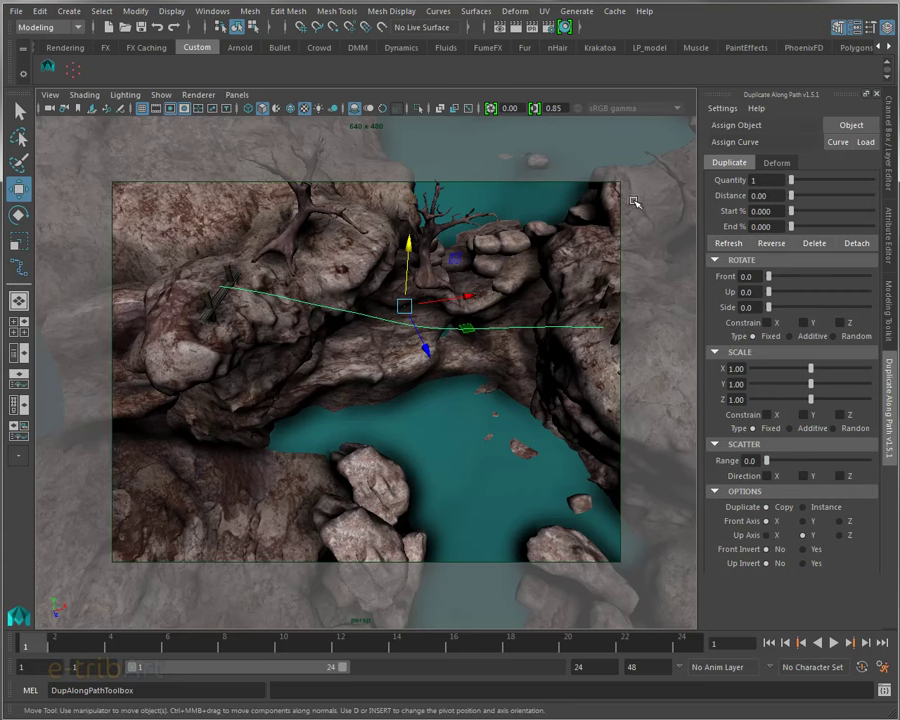
left_click(723, 109)
left_click(724, 140)
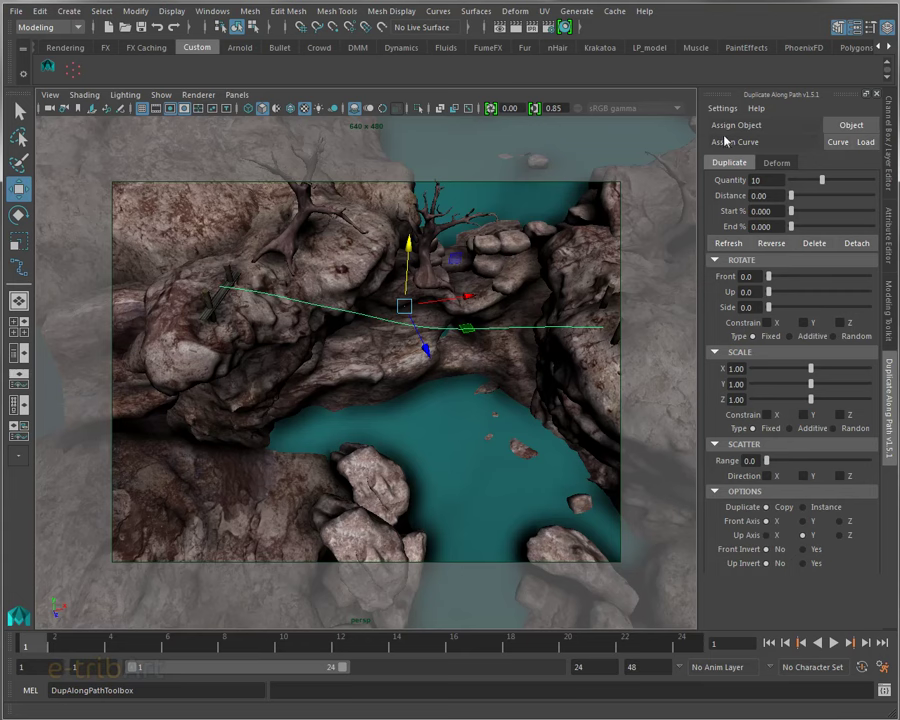
left_click(221, 308)
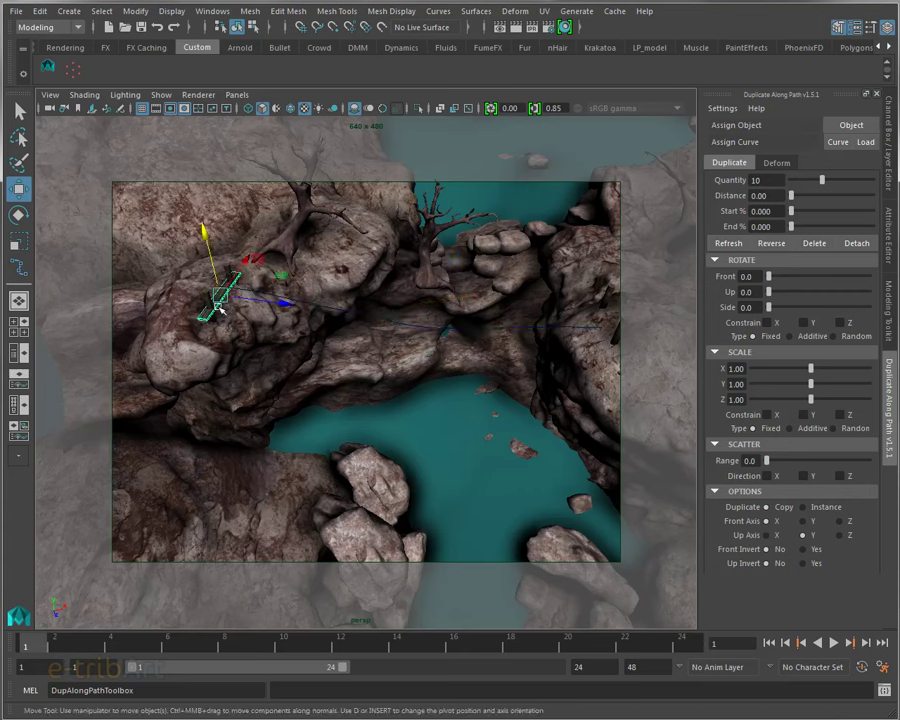
left_click(864, 126)
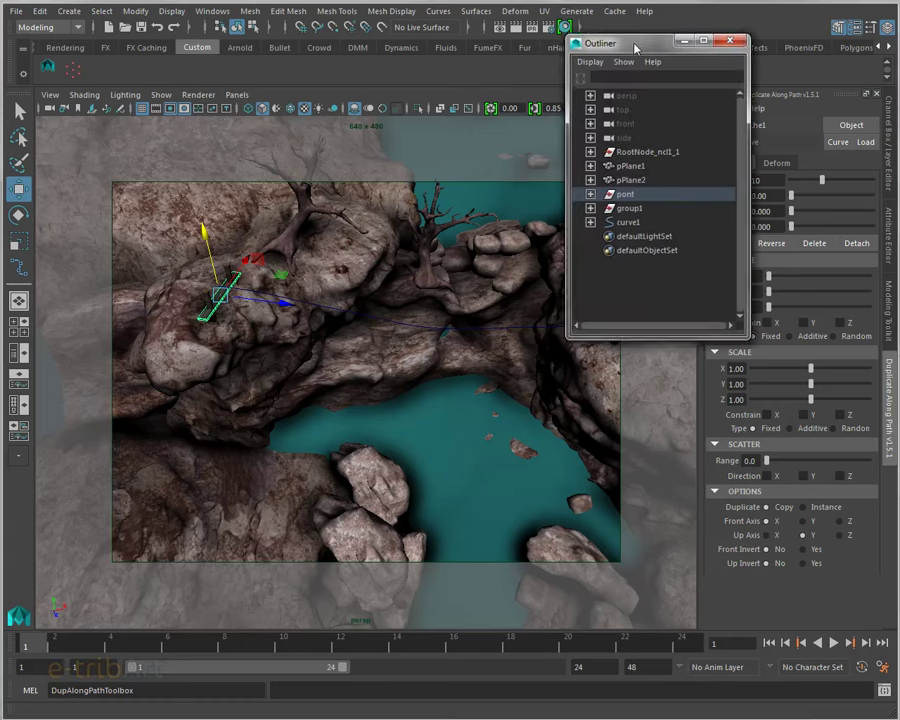
Rename the bridge curve curve1 to curve_pont in the Outliner, then close the Outliner.
left_click_drag(640, 44, 618, 36)
left_click(575, 188)
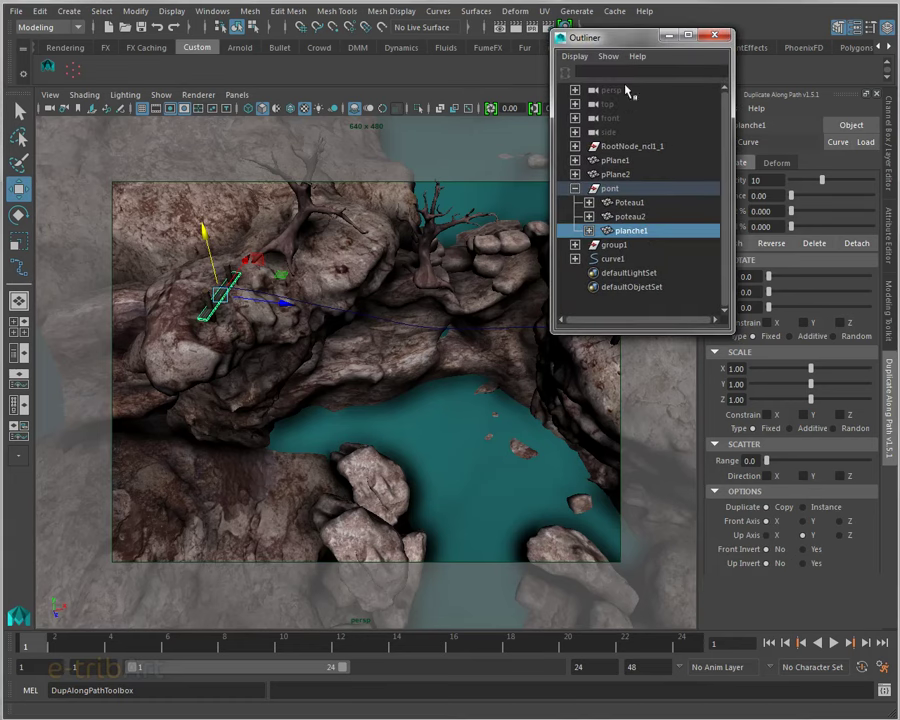
left_click_drag(640, 37, 754, 37)
left_click(876, 37)
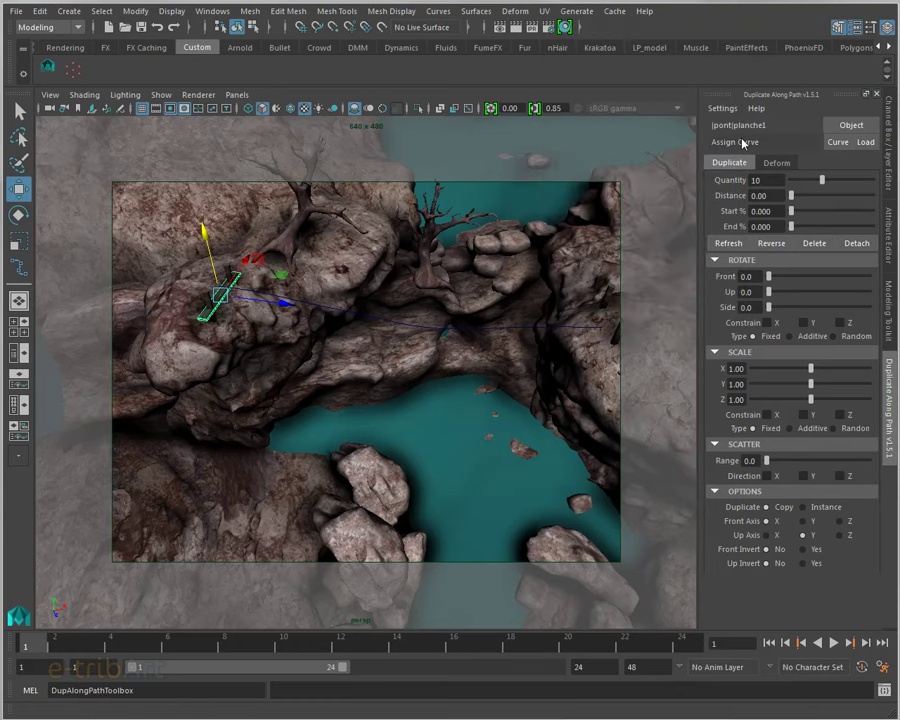
left_click(450, 336)
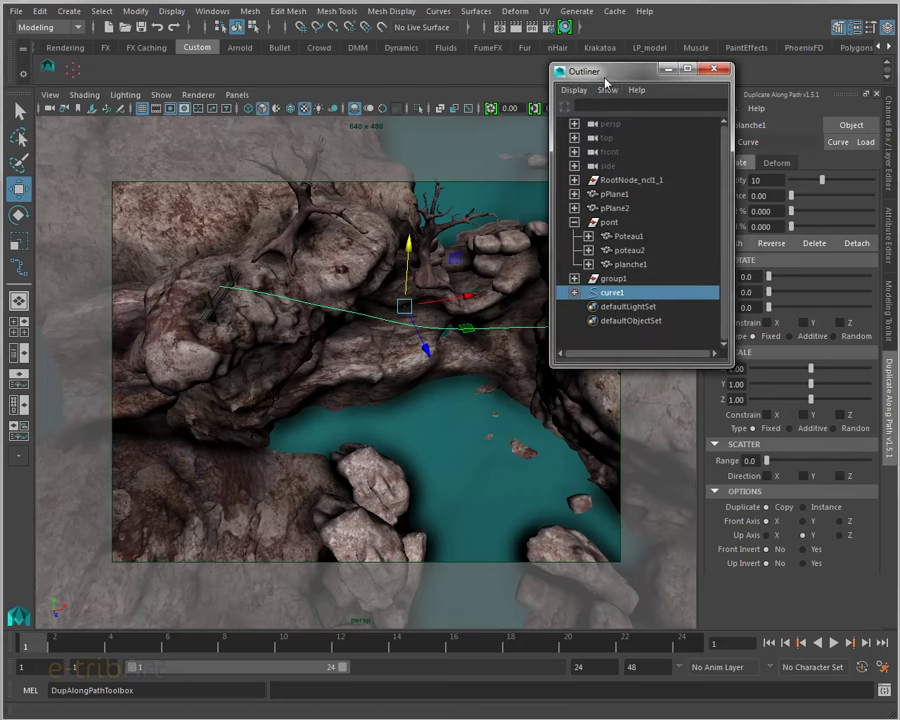
double_click(614, 292)
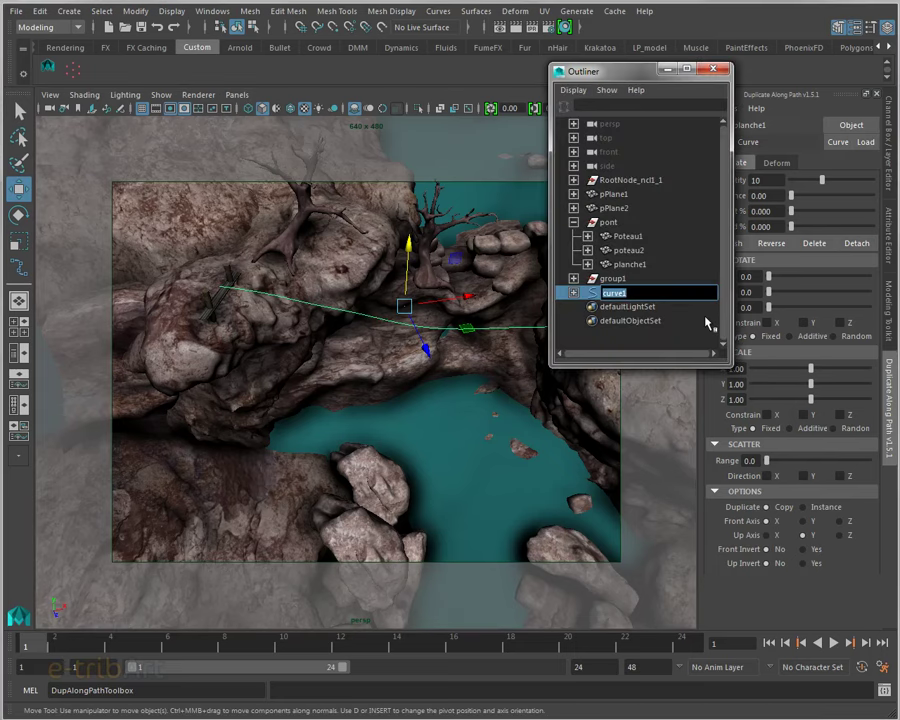
type("d")
key("Return")
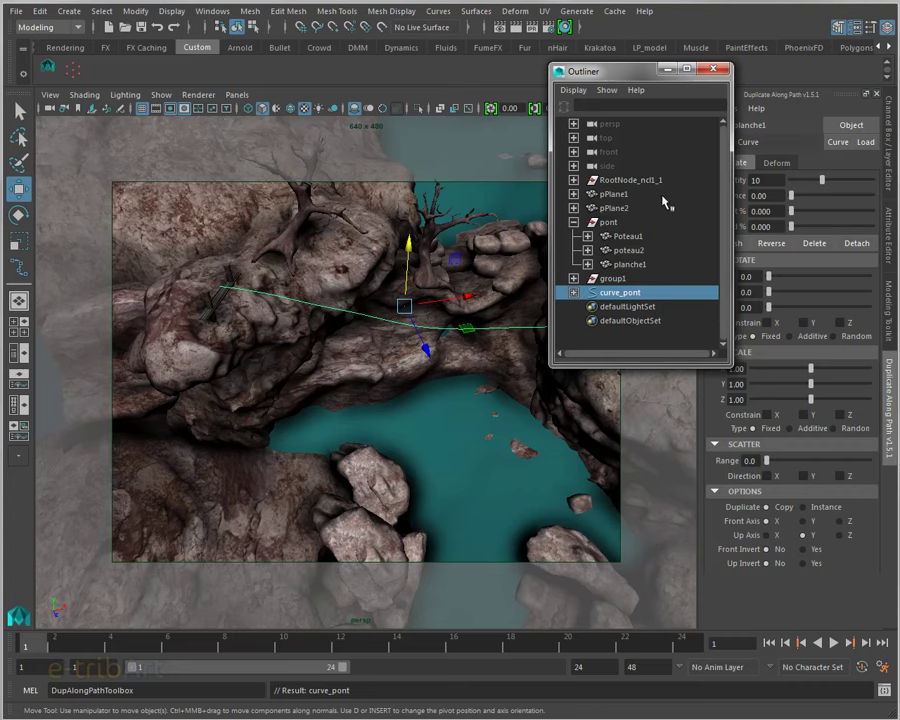
left_click_drag(600, 71, 316, 102)
left_click(429, 100)
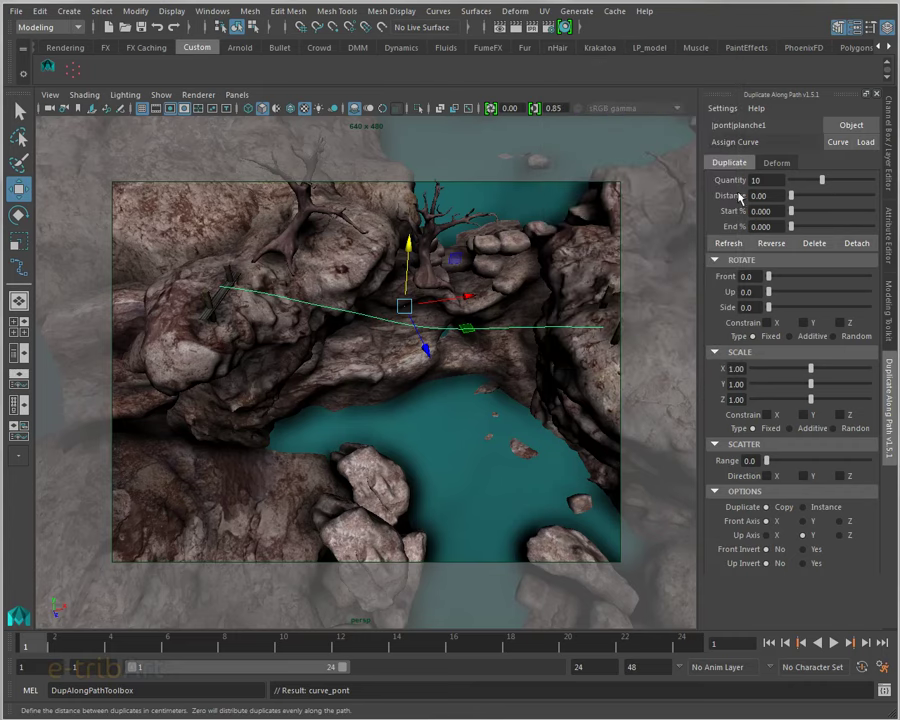
left_click(838, 143)
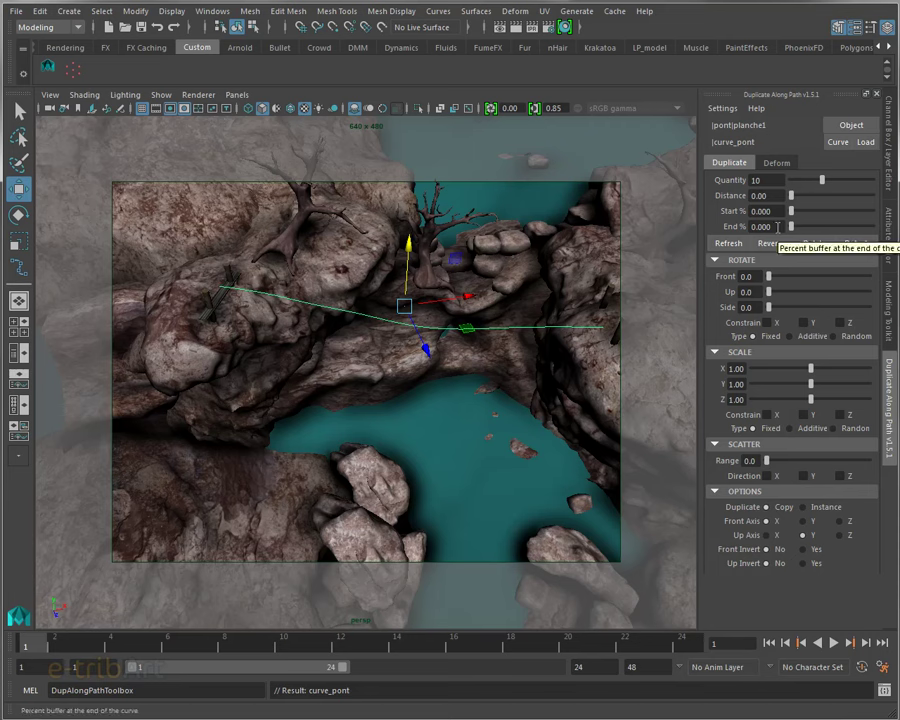
left_click(732, 243)
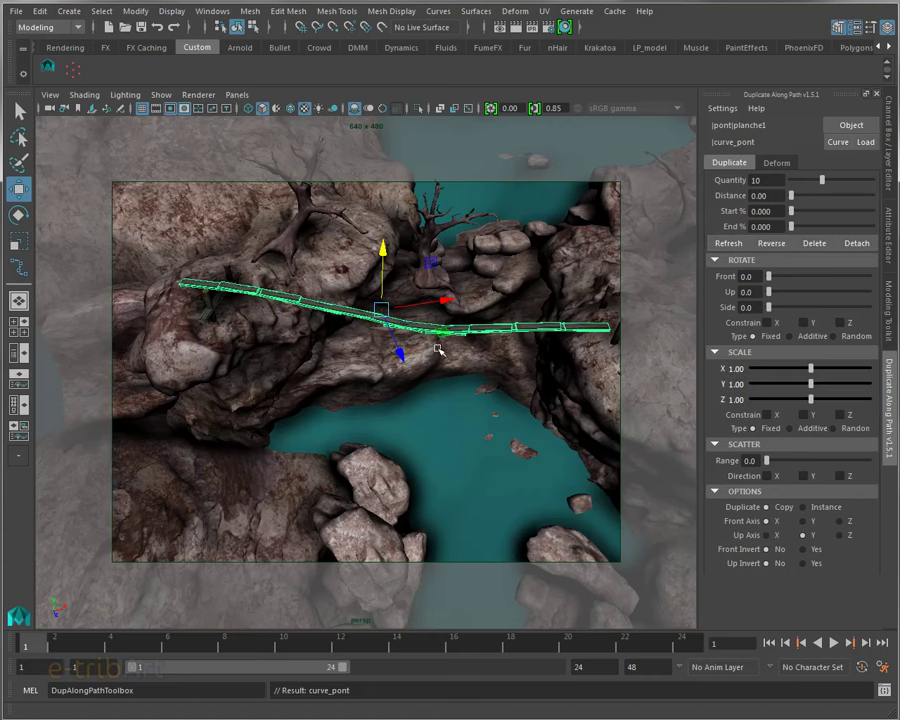
mouse_move(426, 342)
left_mouse_down("alt")
mouse_move(443, 345)
mouse_move(444, 327)
mouse_move(538, 348)
mouse_move(420, 318)
mouse_move(342, 311)
mouse_move(301, 319)
mouse_move(398, 288)
left_mouse_up("alt")
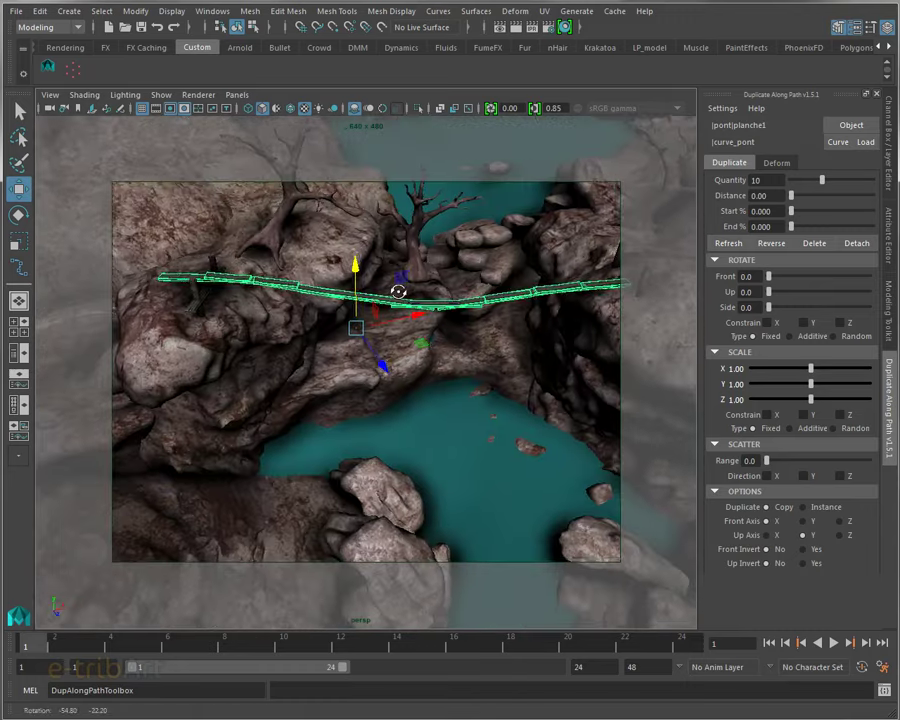
mouse_move(372, 328)
left_mouse_down("alt")
mouse_move(467, 345)
mouse_move(388, 313)
mouse_move(437, 293)
left_mouse_up("alt")
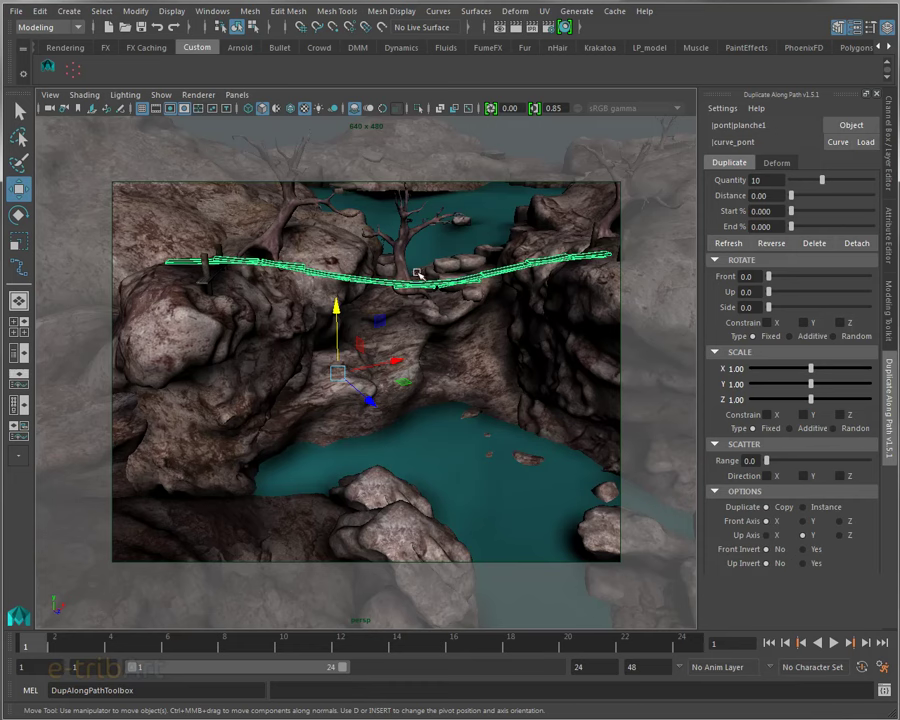
mouse_move(428, 325)
right_mouse_down("alt")
mouse_move(411, 321)
mouse_move(460, 341)
right_mouse_up("alt")
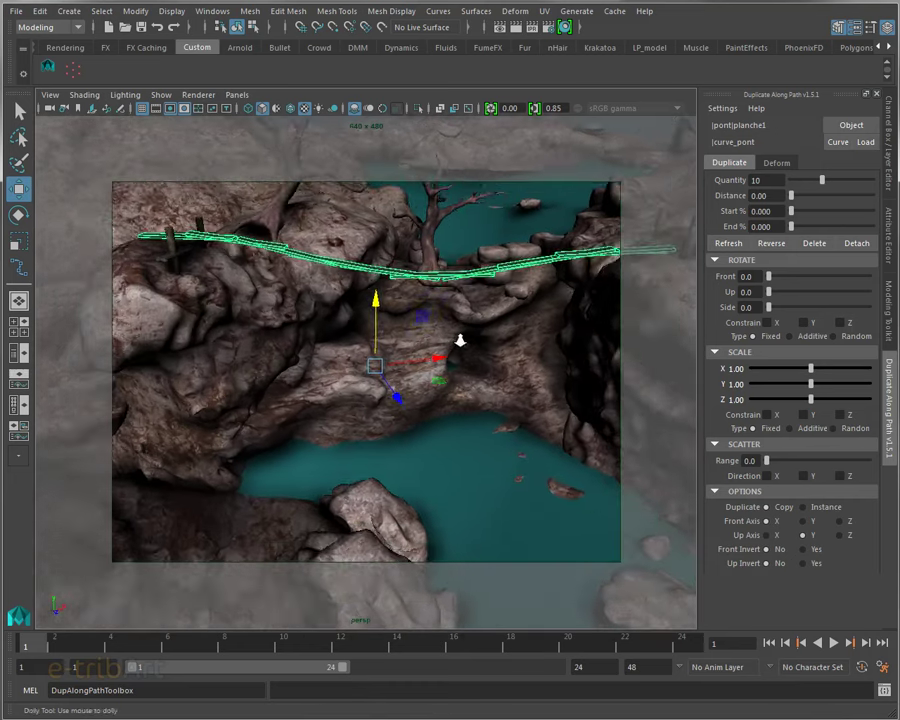
left_click_drag(460, 341, 371, 307, "alt")
left_click_drag(436, 330, 414, 316, "alt")
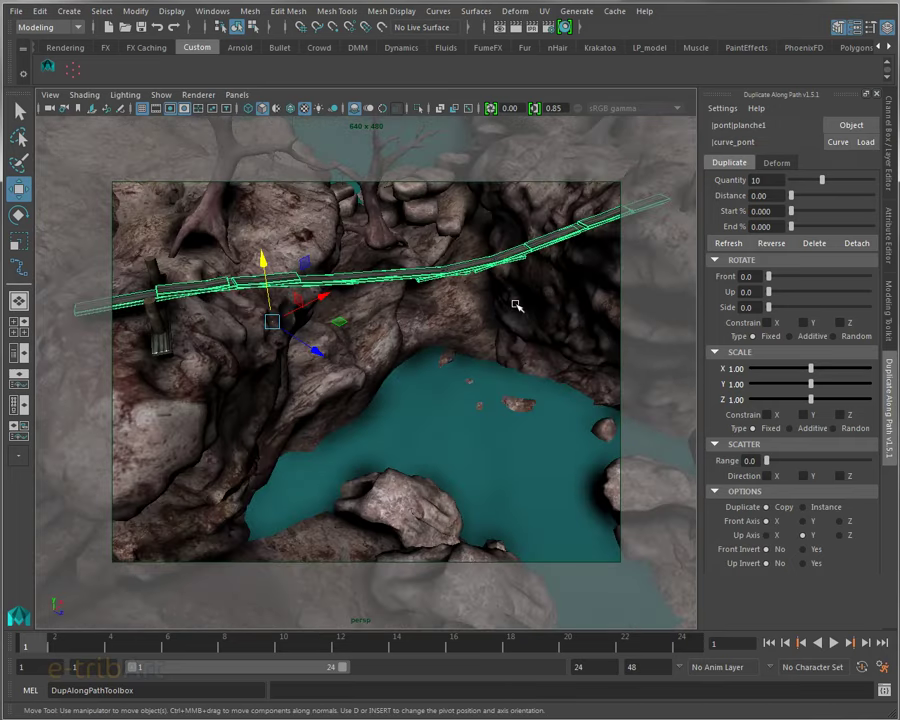
left_click_drag(290, 322, 246, 320, "alt")
mouse_move(331, 347)
left_mouse_down("alt")
mouse_move(334, 314)
mouse_move(307, 321)
mouse_move(325, 321)
left_mouse_up("alt")
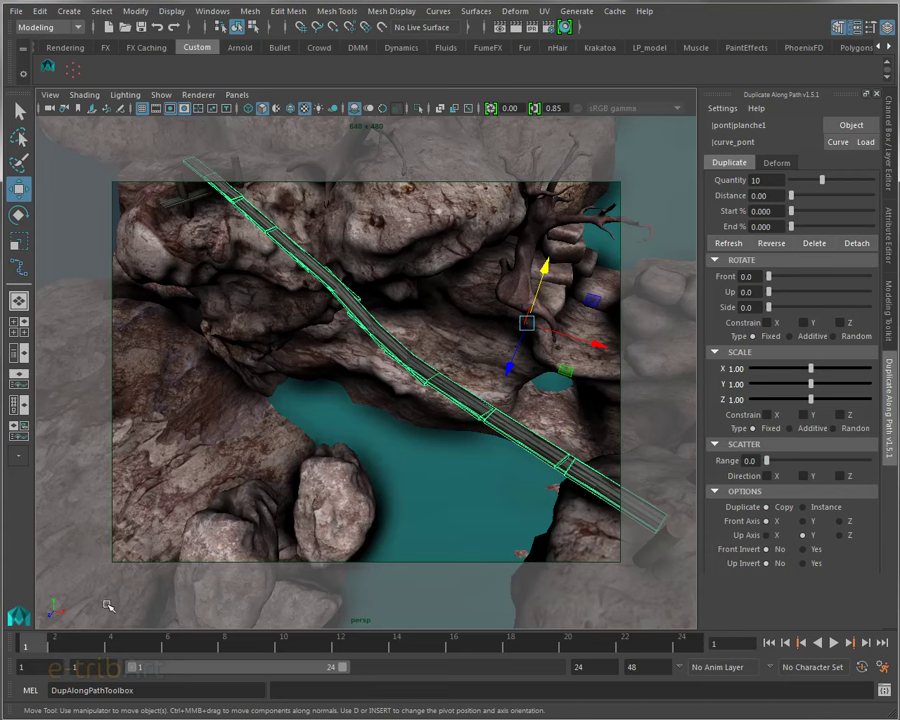
key("ctrl+z")
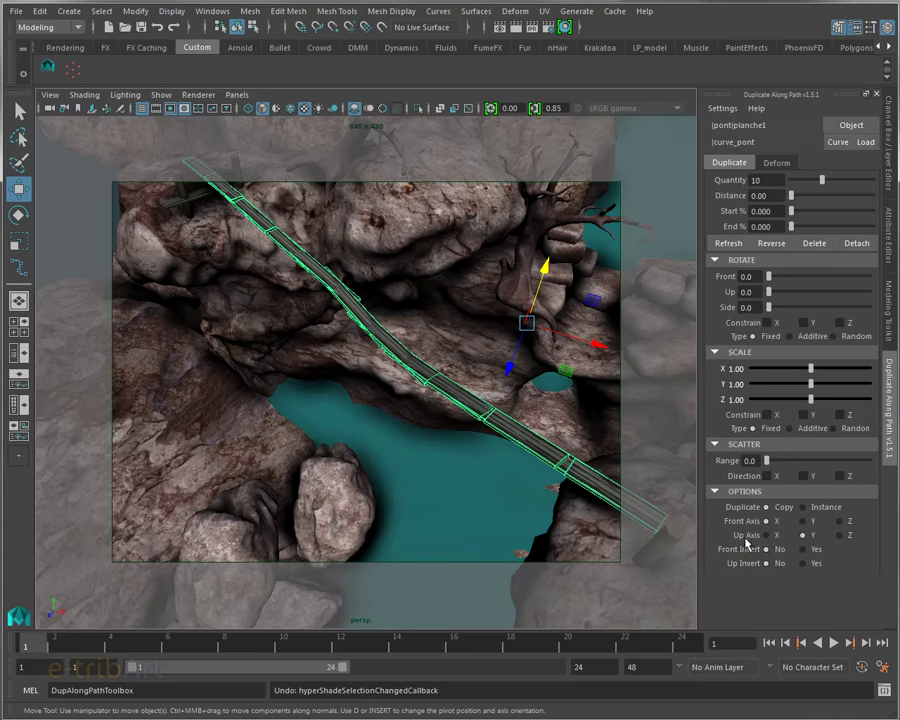
Set the planks' Up Axis to Y and inspect the first plank's orientation.
left_click(810, 537)
left_click_drag(330, 372, 427, 462, "alt")
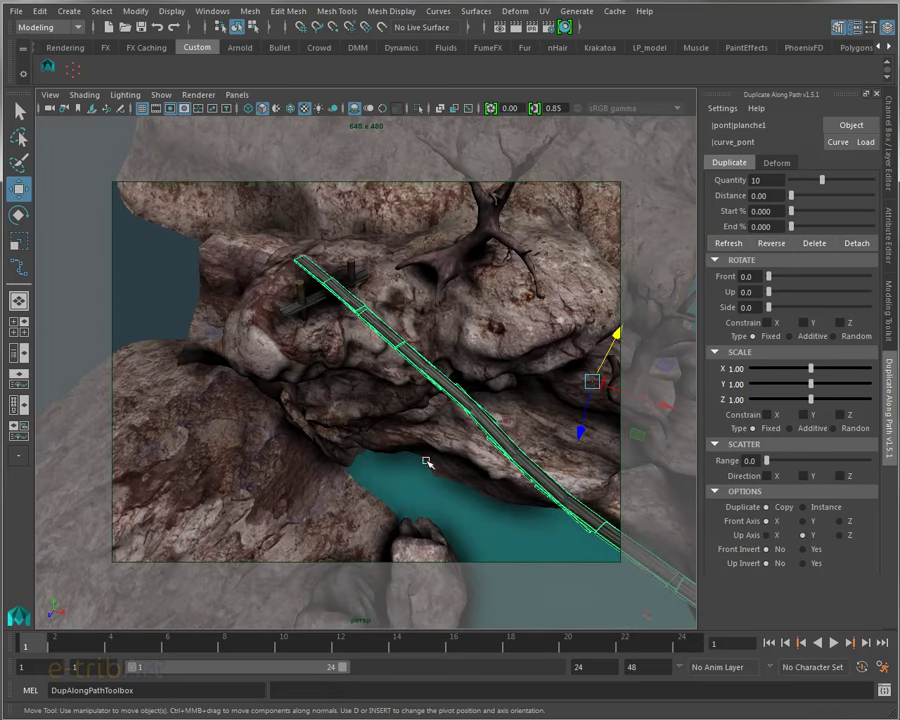
left_click(288, 308)
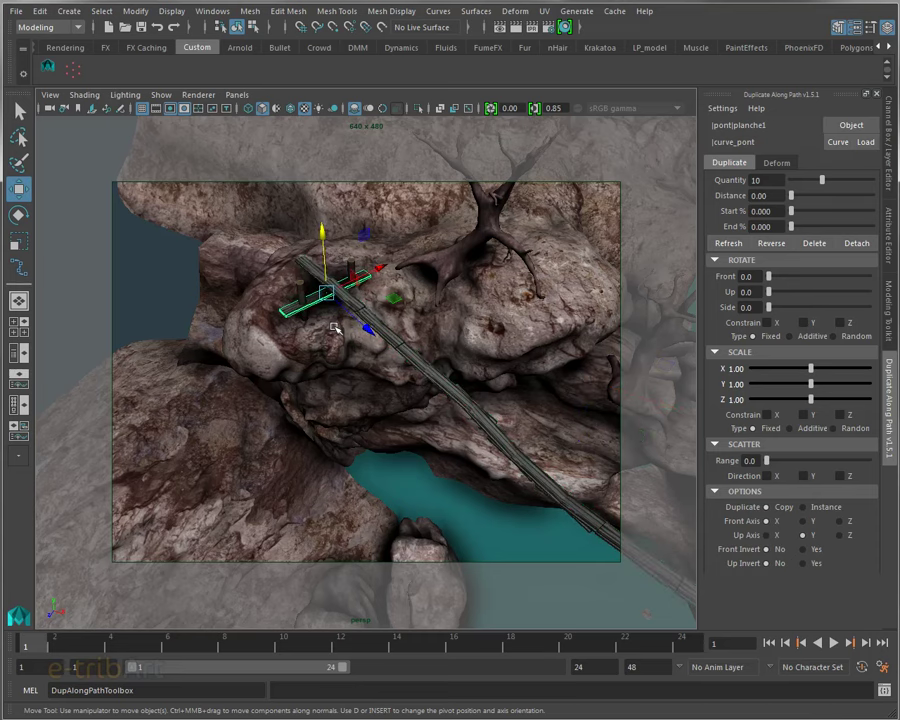
mouse_move(330, 338)
left_mouse_down("alt")
mouse_move(462, 466)
mouse_move(470, 403)
left_mouse_up("alt")
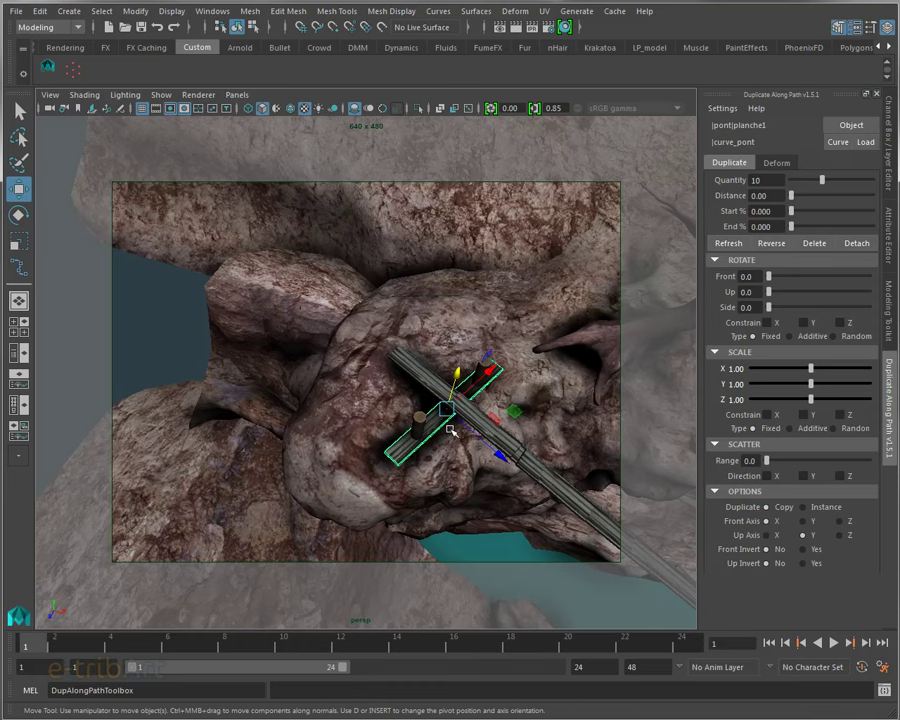
left_click_drag(440, 452, 443, 418, "alt")
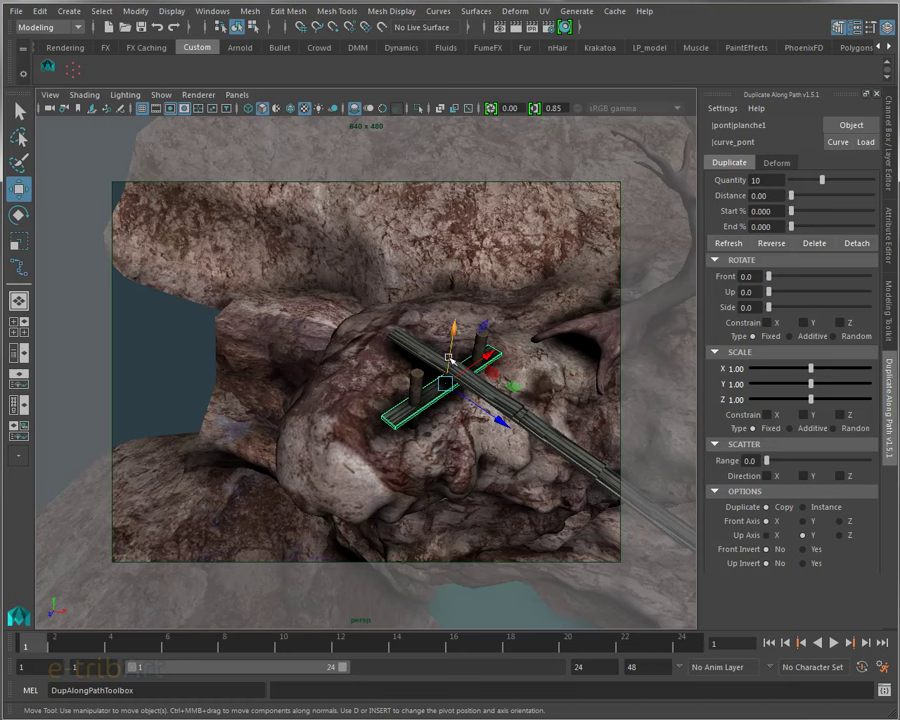
left_click(449, 358)
Set Front Axis to Z so the planks lie across the path, and review them.
left_click(840, 521)
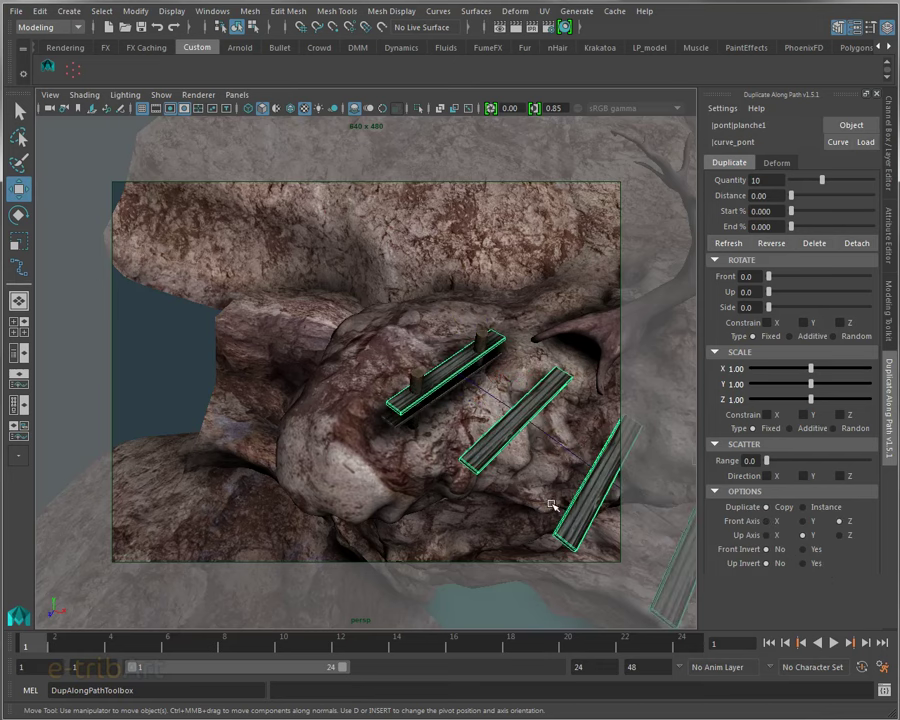
mouse_move(545, 492)
left_mouse_down("alt")
mouse_move(511, 479)
mouse_move(436, 412)
mouse_move(461, 424)
mouse_move(458, 440)
left_mouse_up("alt")
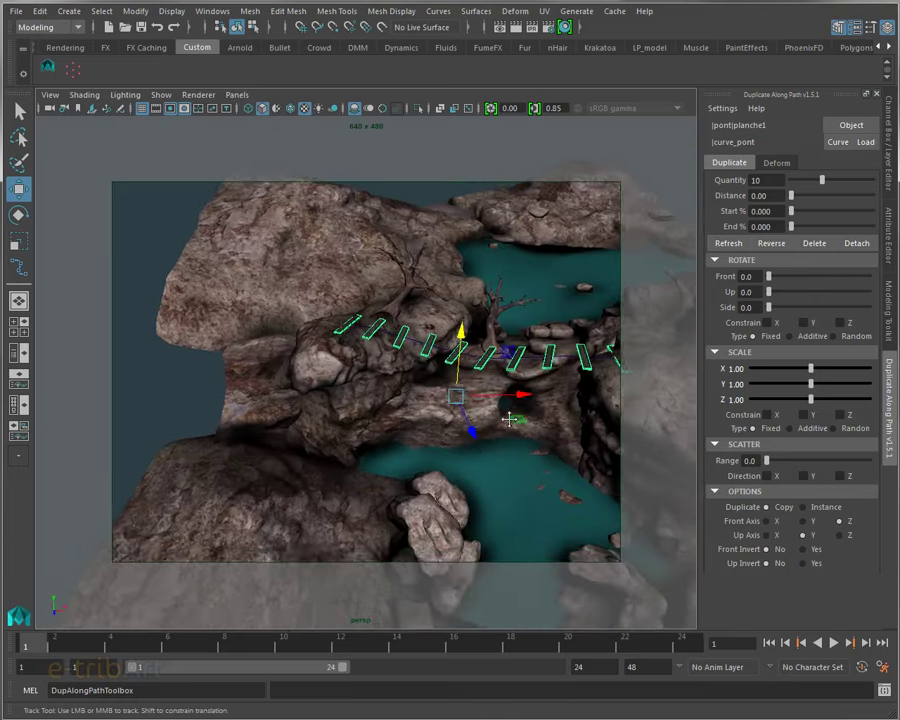
middle_click_drag(458, 440, 463, 452, "alt")
scroll(463, 452, "up", 3)
left_click_drag(463, 452, 454, 466, "alt")
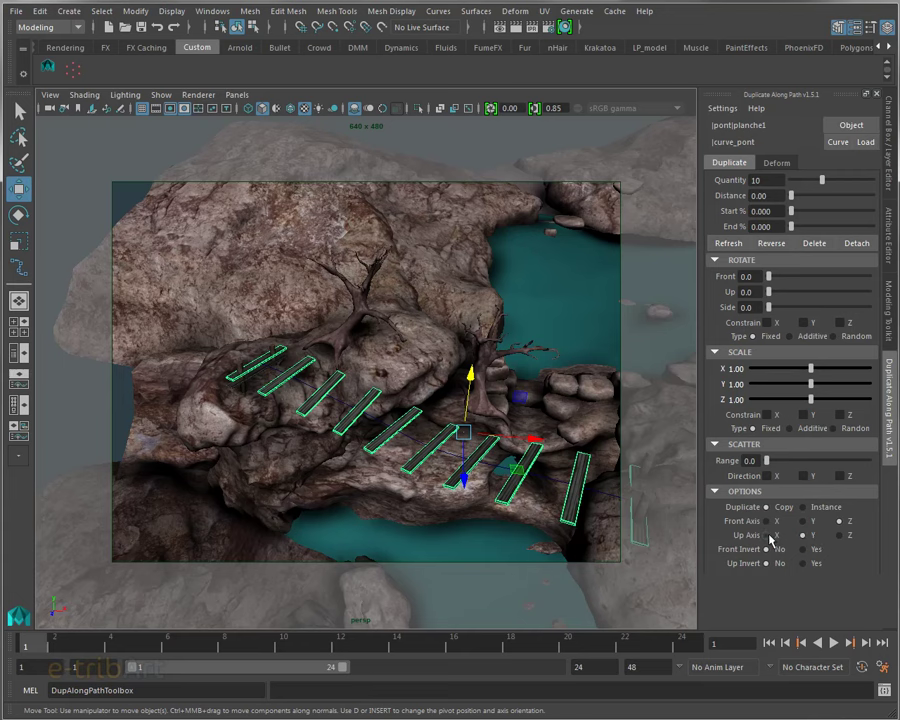
left_click(769, 536)
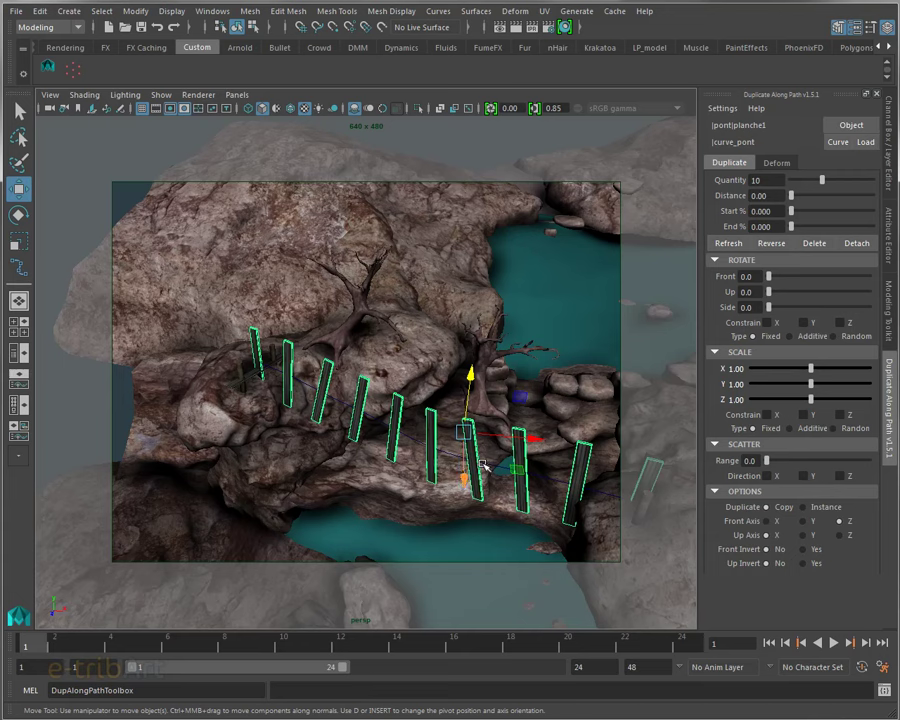
left_click(805, 536)
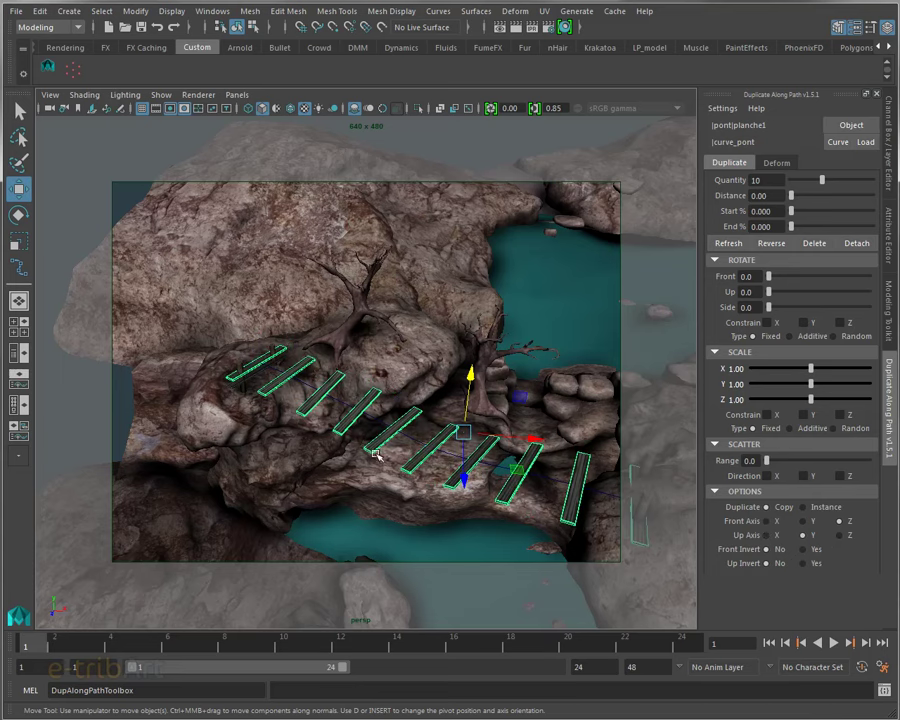
mouse_move(328, 340)
left_mouse_down("alt")
mouse_move(563, 481)
mouse_move(474, 460)
mouse_move(420, 472)
mouse_move(425, 478)
left_mouse_up("alt")
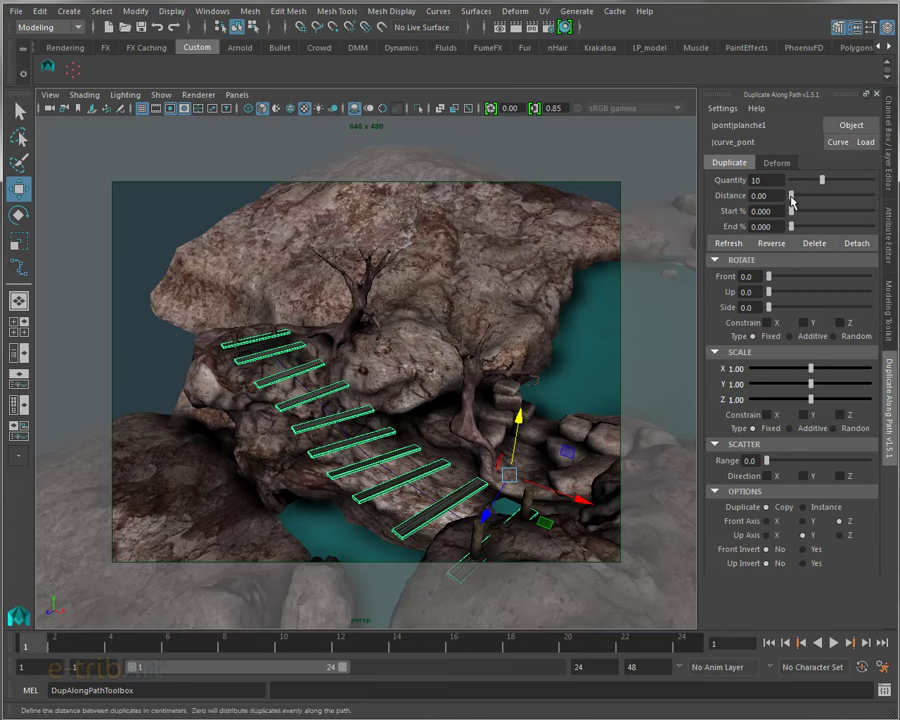
type("20")
Apply plank counts of 20 and then 30, checking the denser bridge each time.
key("Return")
mouse_move(334, 424)
left_mouse_down("alt")
mouse_move(384, 456)
mouse_move(443, 458)
mouse_move(440, 411)
mouse_move(360, 408)
left_mouse_up("alt")
double_click(756, 180)
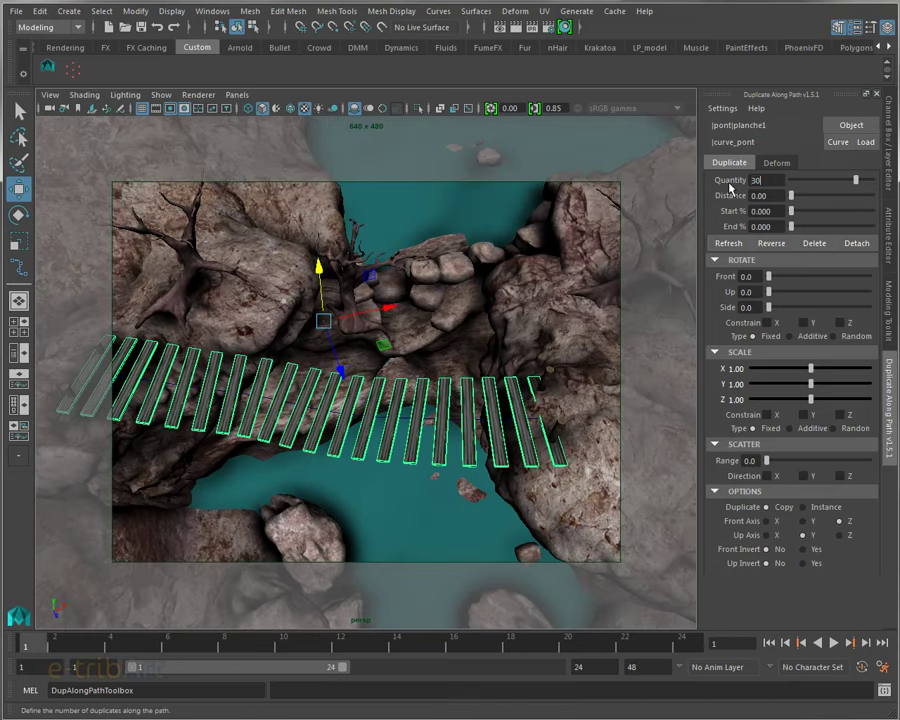
key("Return")
mouse_move(330, 398)
left_mouse_down("alt")
mouse_move(364, 357)
mouse_move(428, 401)
mouse_move(470, 385)
left_mouse_up("alt")
Raise the quantity to 32 planks and review the deck from above and front.
left_click_drag(771, 183, 710, 174)
type("32")
key("Return")
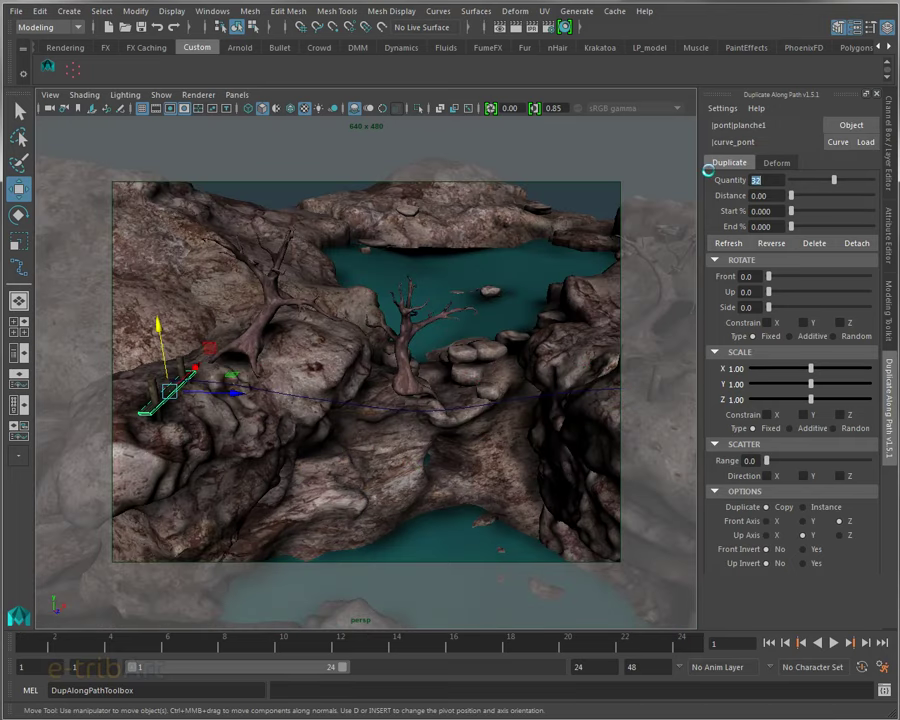
mouse_move(400, 350)
left_mouse_down("alt")
mouse_move(359, 450)
mouse_move(105, 473)
left_mouse_up("alt")
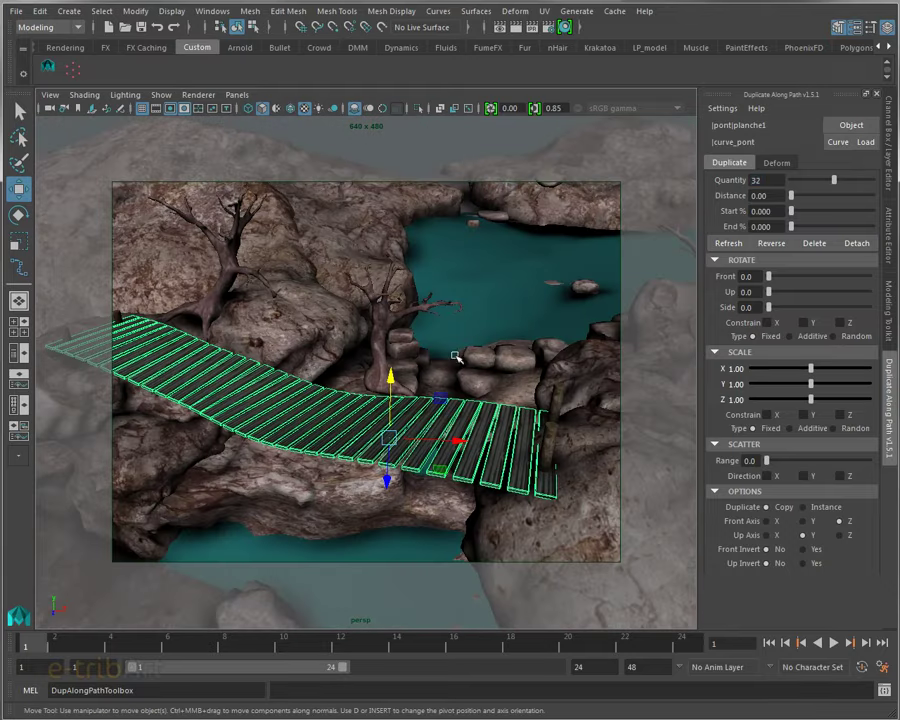
mouse_move(455, 356)
left_mouse_down("alt")
mouse_move(494, 402)
mouse_move(428, 418)
mouse_move(435, 362)
left_mouse_up("alt")
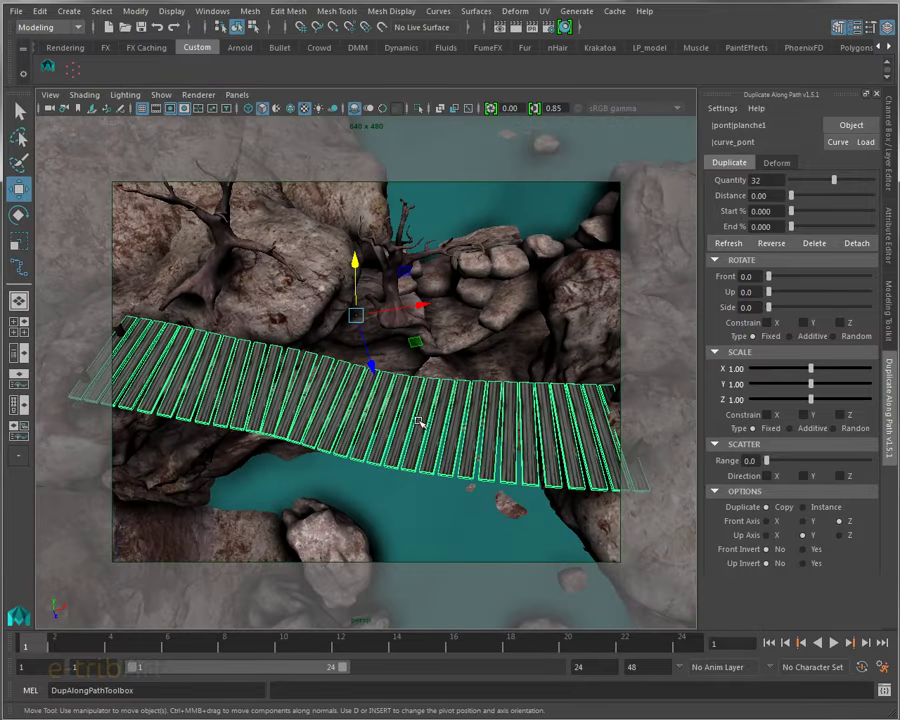
mouse_move(321, 316)
left_mouse_down("alt")
mouse_move(366, 472)
mouse_move(297, 426)
mouse_move(315, 382)
mouse_move(328, 382)
mouse_move(312, 381)
left_mouse_up("alt")
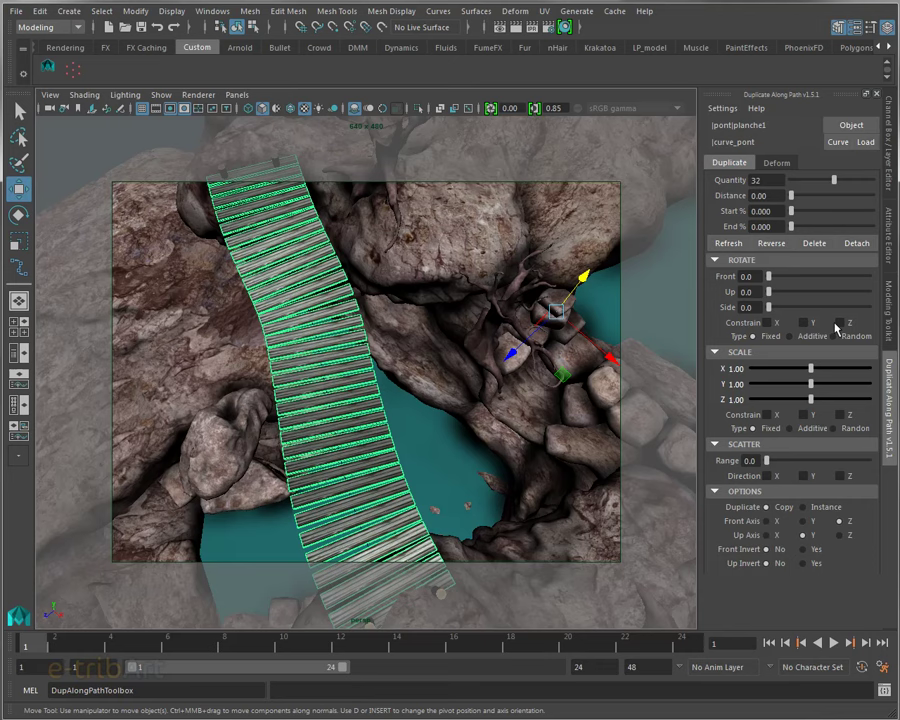
mouse_move(293, 381)
left_mouse_down("alt")
mouse_move(420, 326)
mouse_move(342, 342)
left_mouse_up("alt")
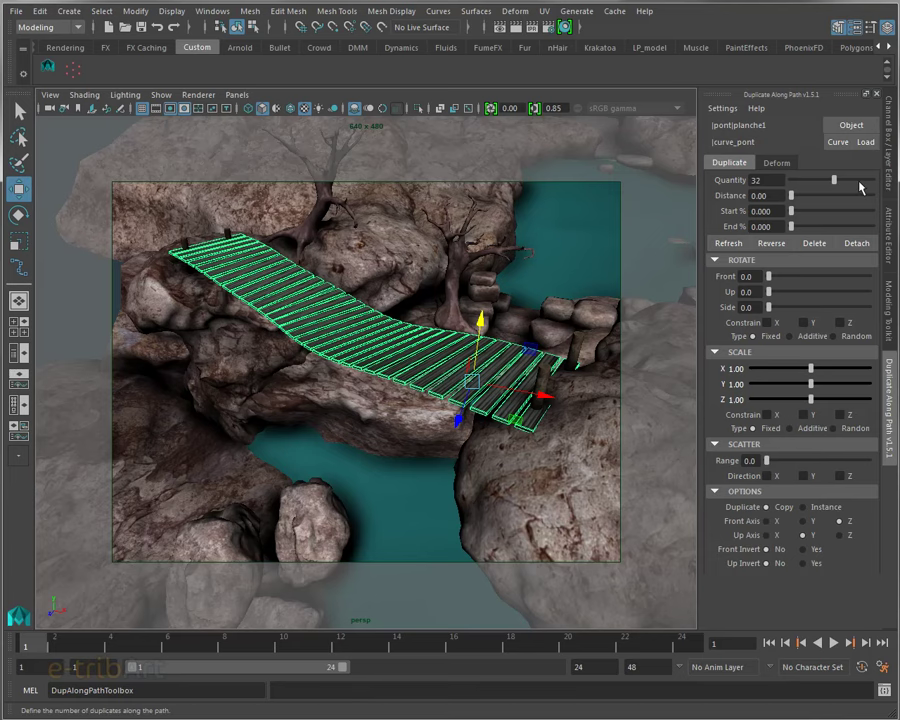
mouse_move(346, 340)
left_mouse_down("alt")
mouse_move(387, 318)
mouse_move(321, 346)
left_mouse_up("alt")
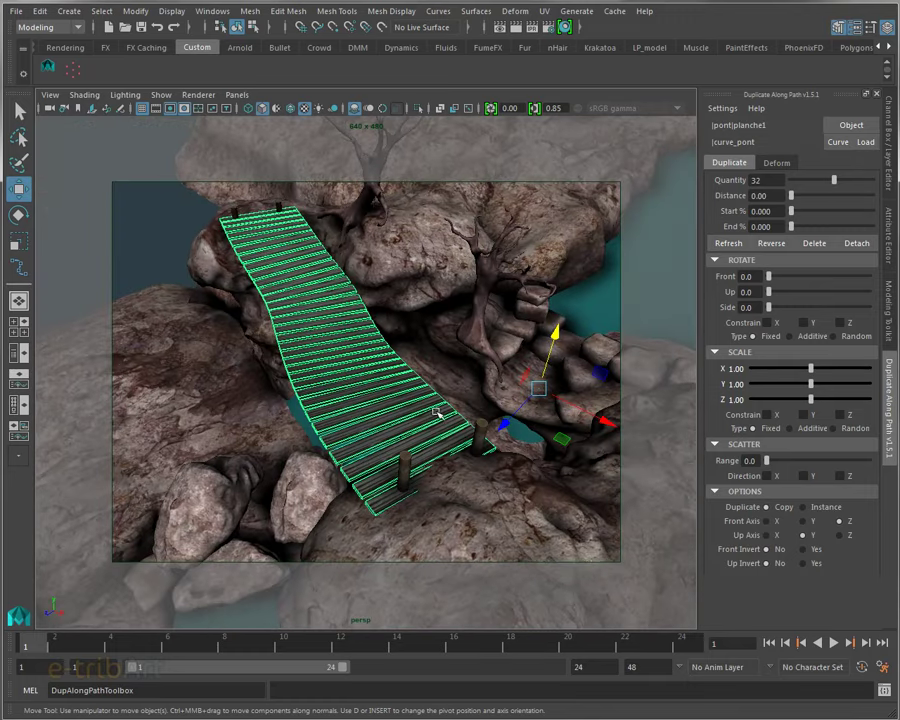
Select the post at the bridge end, nudge it beside the planks, and check from several angles.
left_click_drag(394, 400, 405, 343, "alt")
right_click_drag(405, 343, 408, 341, "alt")
left_click_drag(408, 341, 375, 382, "alt")
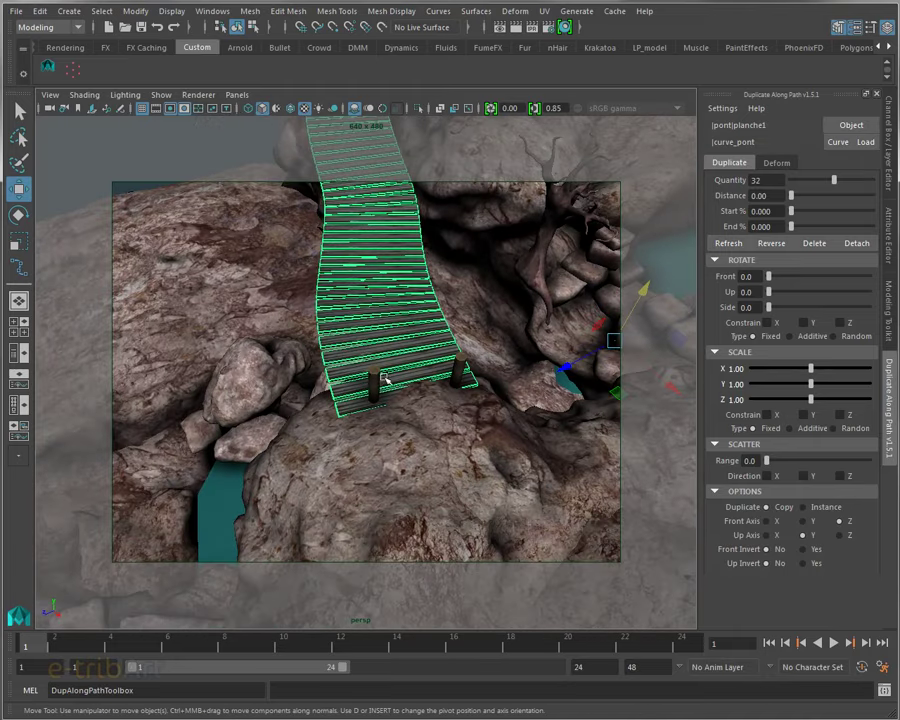
left_click(373, 381)
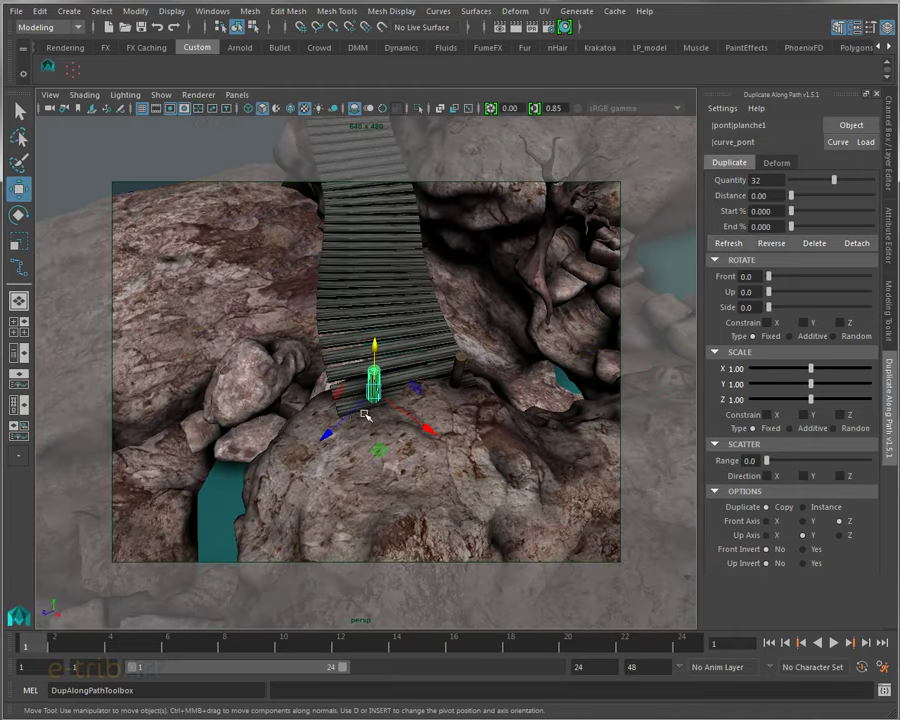
mouse_move(334, 422)
left_mouse_down()
mouse_move(385, 440)
mouse_move(373, 455)
mouse_move(483, 427)
mouse_move(494, 408)
mouse_move(447, 460)
mouse_move(472, 380)
left_mouse_up()
middle_click_drag(472, 380, 410, 450, "alt")
mouse_move(410, 450)
left_mouse_down("alt")
mouse_move(472, 362)
mouse_move(456, 375)
left_mouse_up("alt")
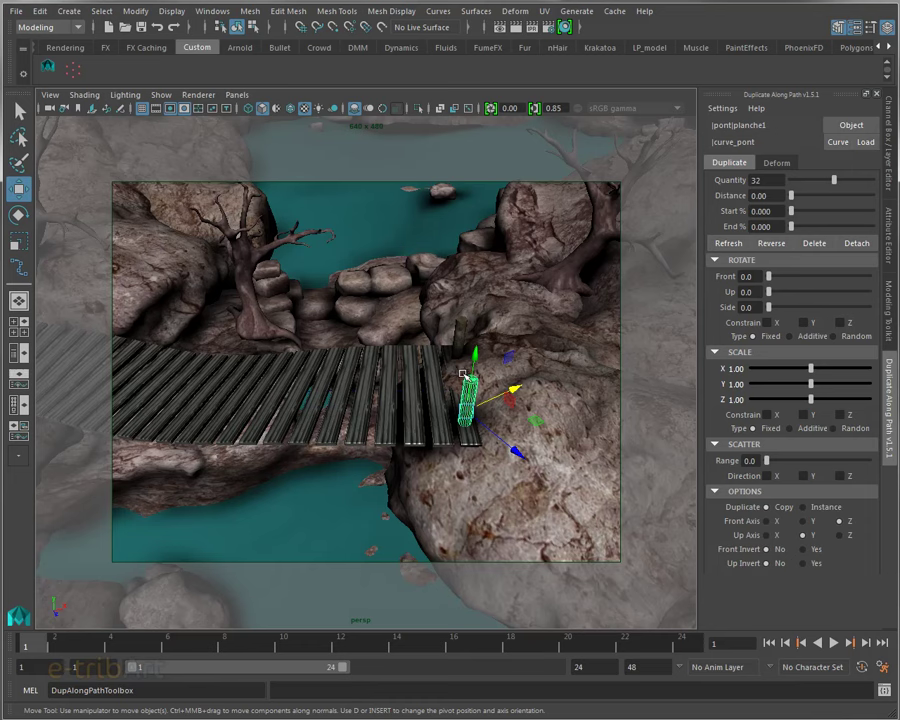
mouse_move(466, 374)
left_mouse_down("alt")
mouse_move(482, 413)
mouse_move(452, 378)
mouse_move(434, 378)
left_mouse_up("alt")
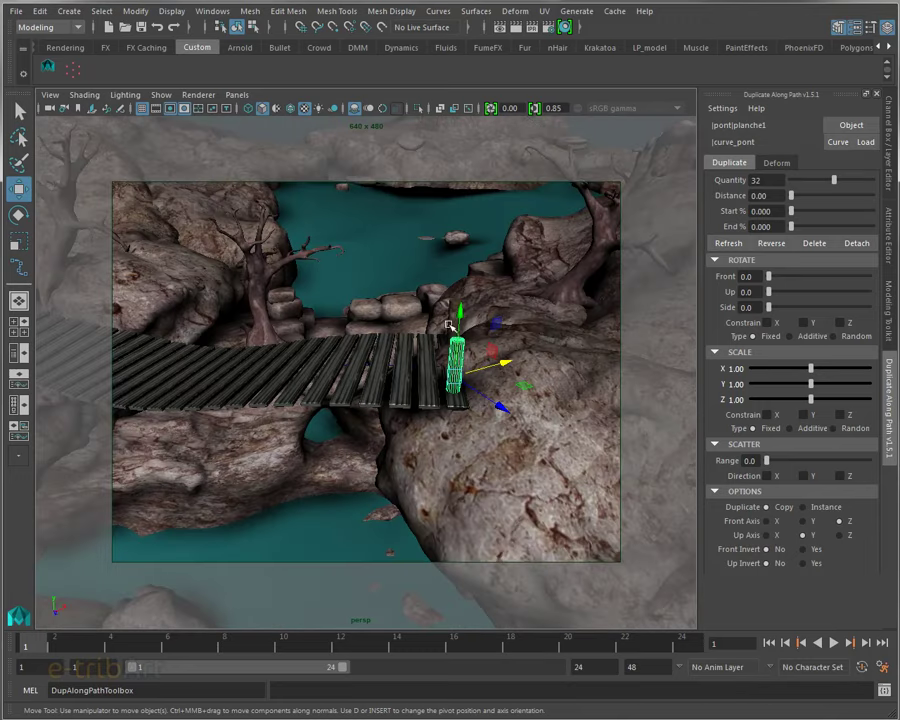
left_click_drag(402, 378, 569, 382, "alt")
left_click_drag(448, 366, 396, 388, "alt")
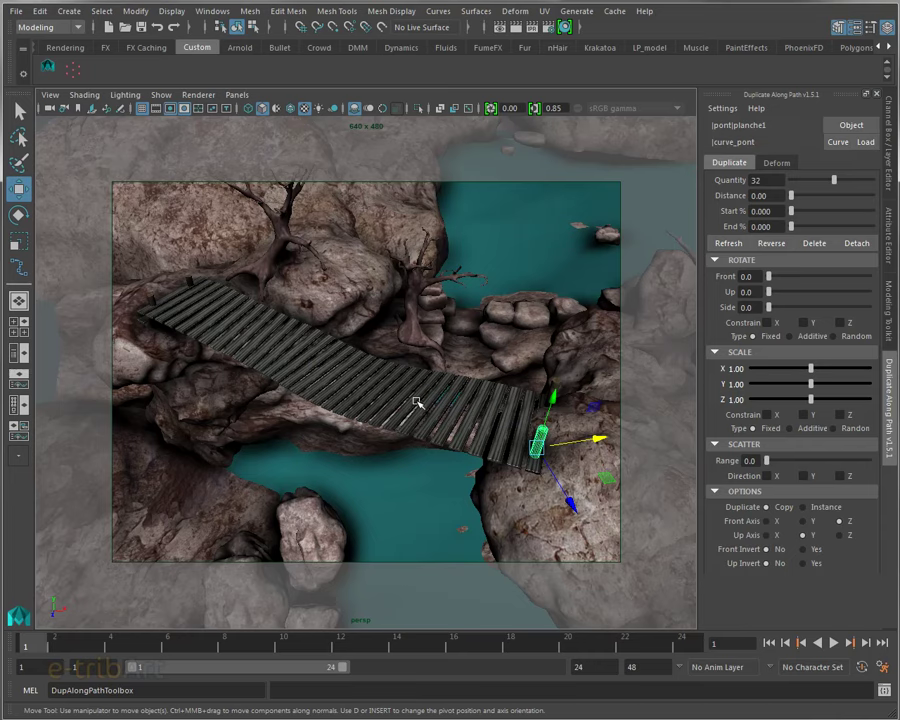
left_click_drag(401, 372, 418, 364, "alt")
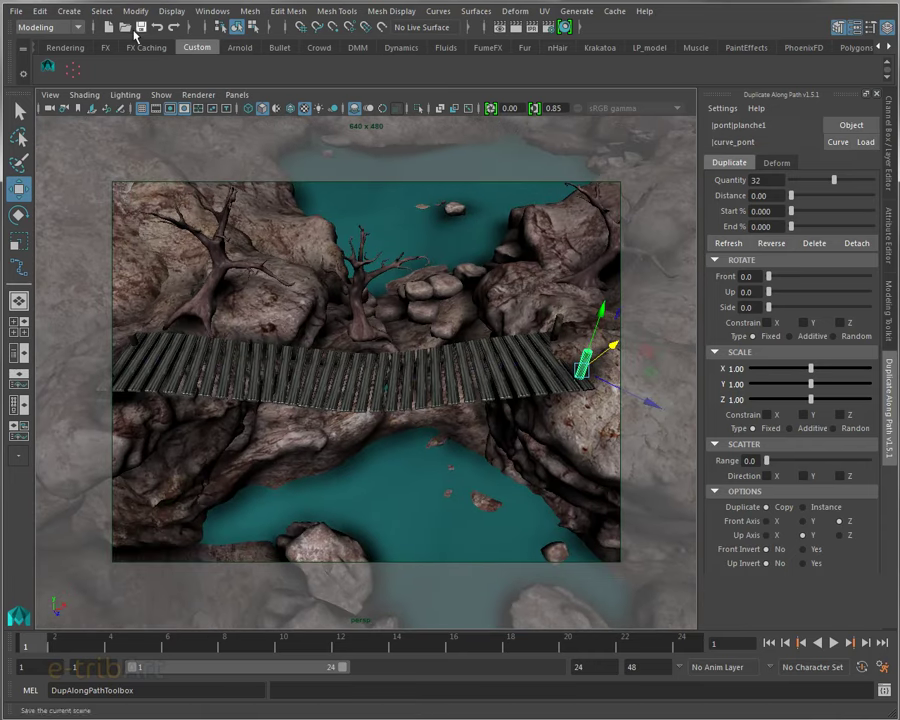
Open the Node Editor and select the planche1_on_curve_pont group in the Outliner.
left_click(211, 12)
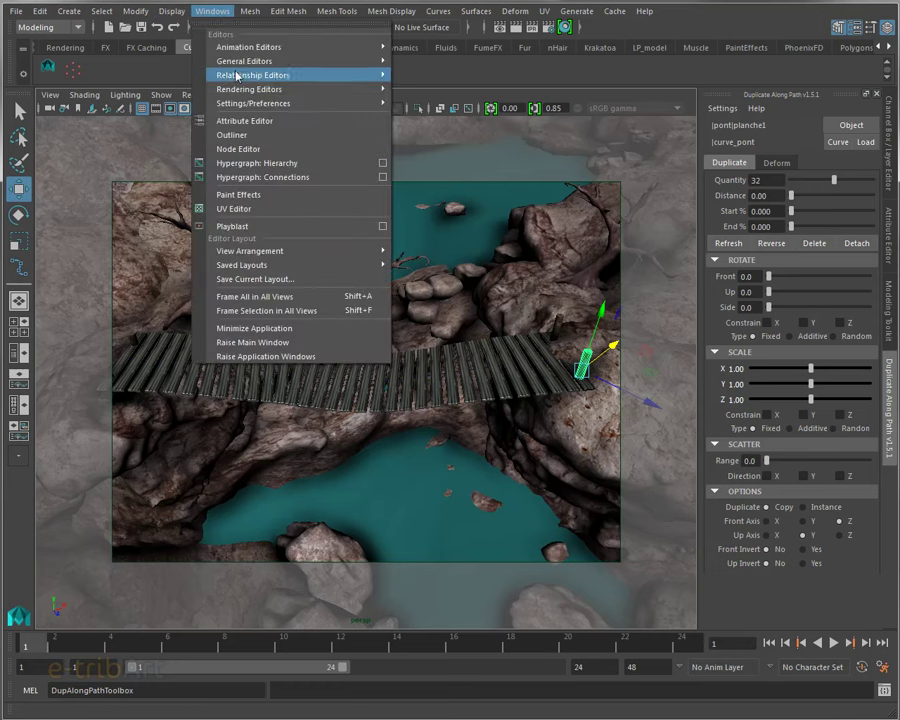
left_click(238, 149)
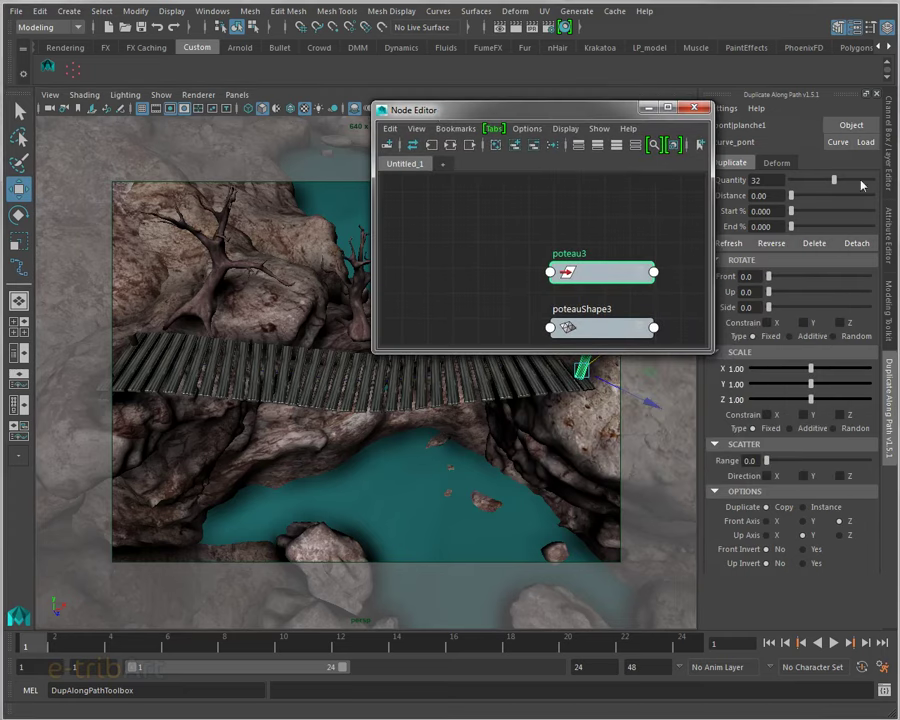
left_click_drag(865, 104, 768, 63)
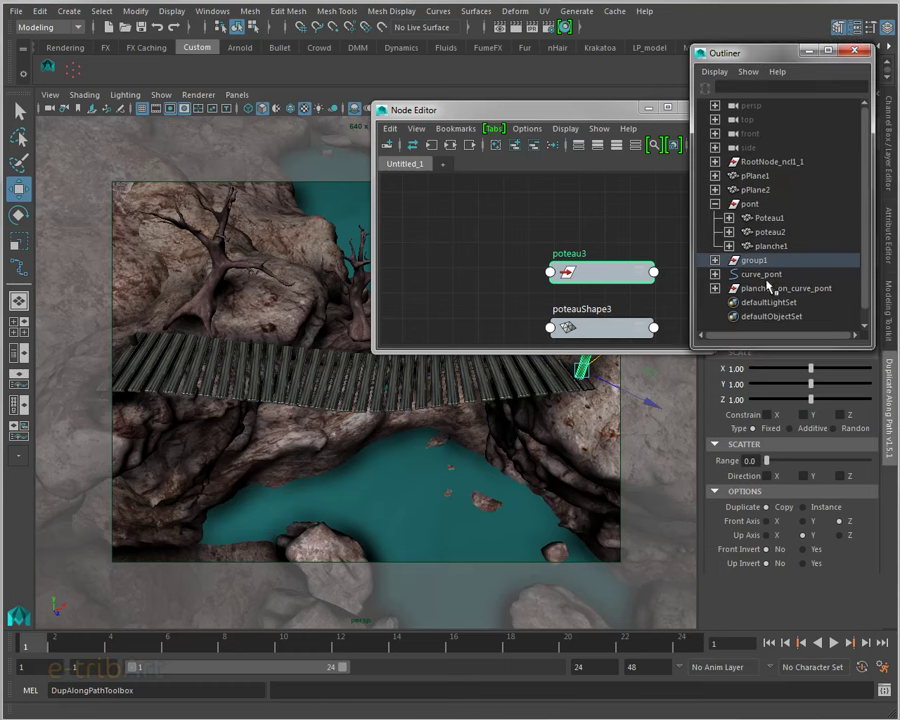
left_click(714, 260)
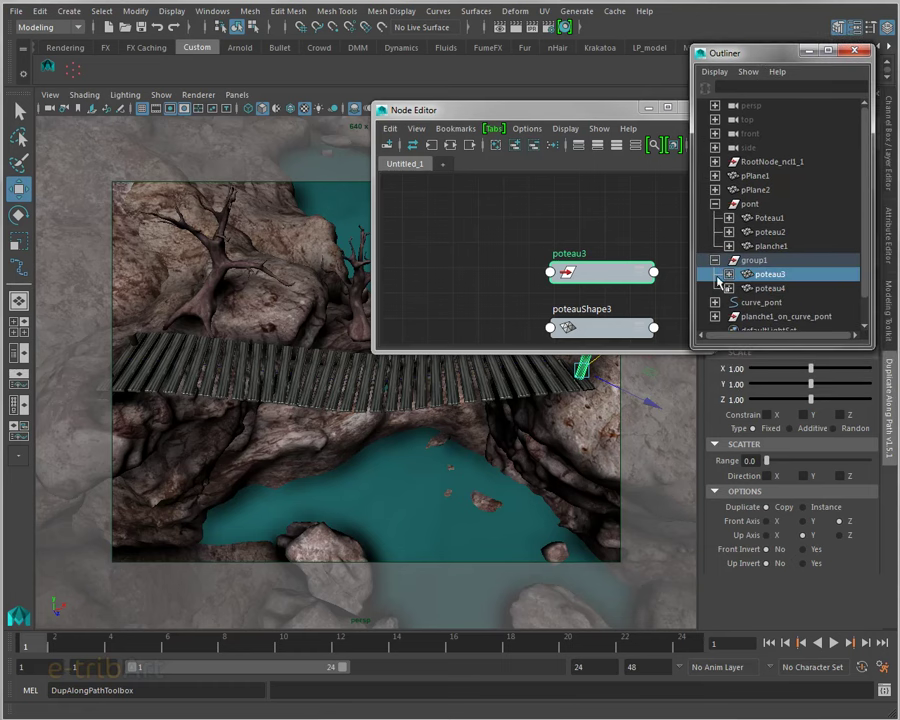
left_click(714, 260)
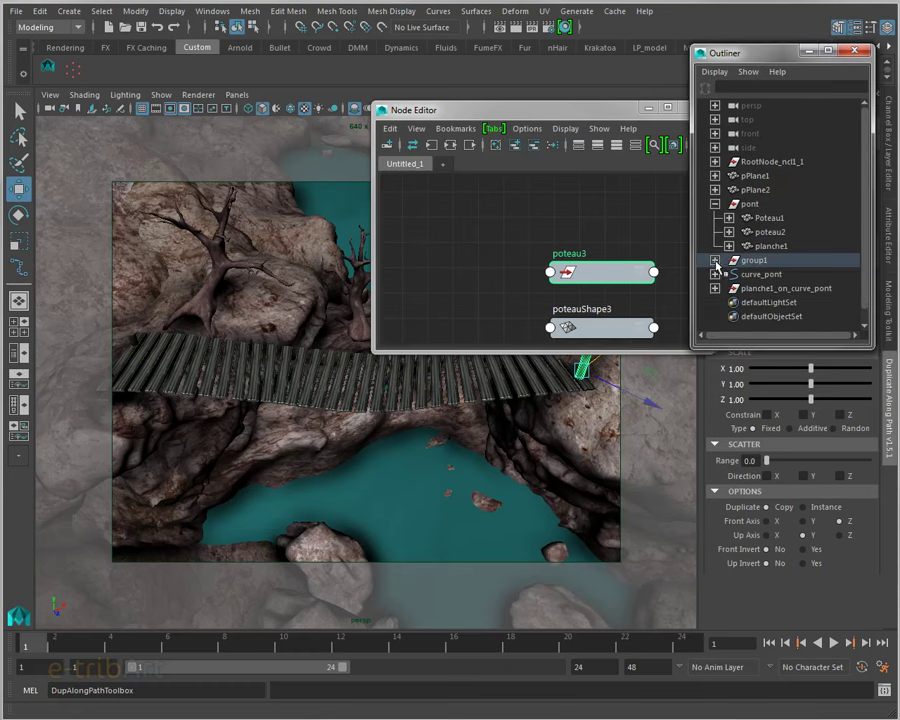
left_click(720, 289)
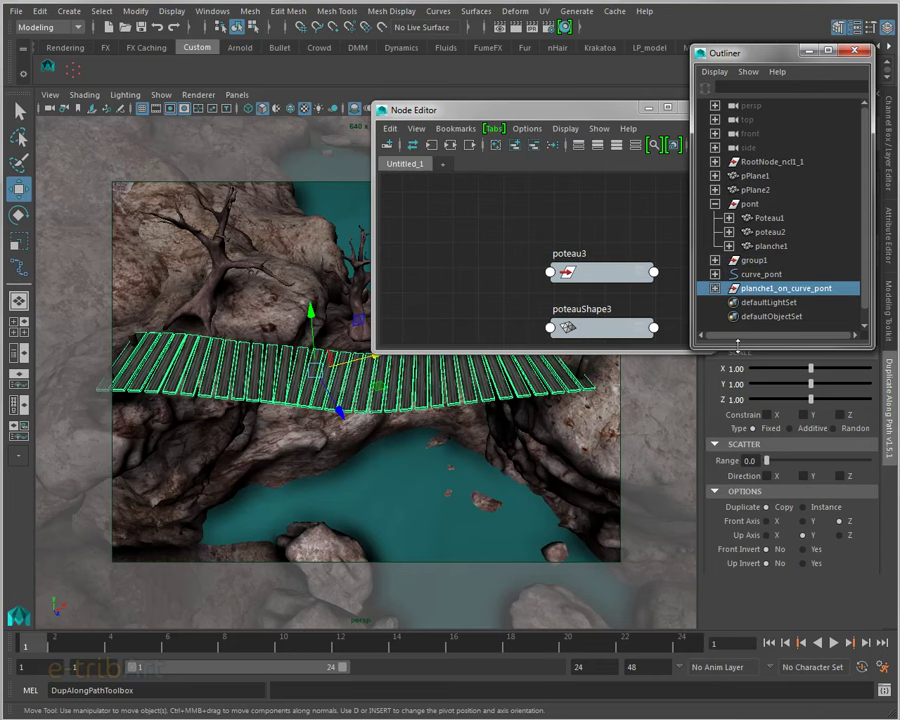
List the planks under planche1_on_curve_pont, reselect the group, and enlarge the Node Editor.
left_click_drag(738, 343, 738, 537)
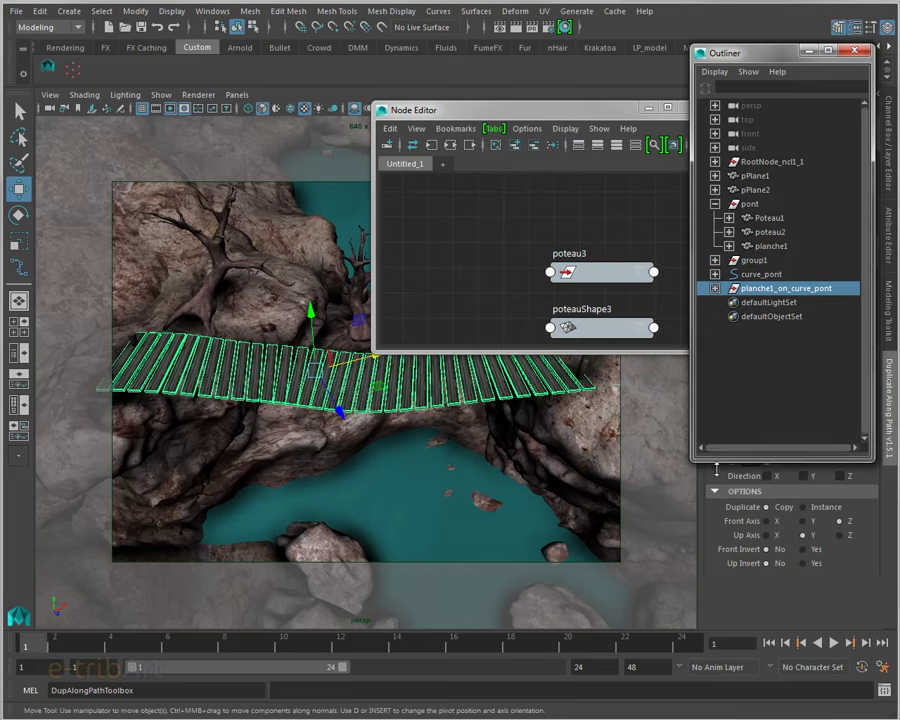
left_click(715, 289)
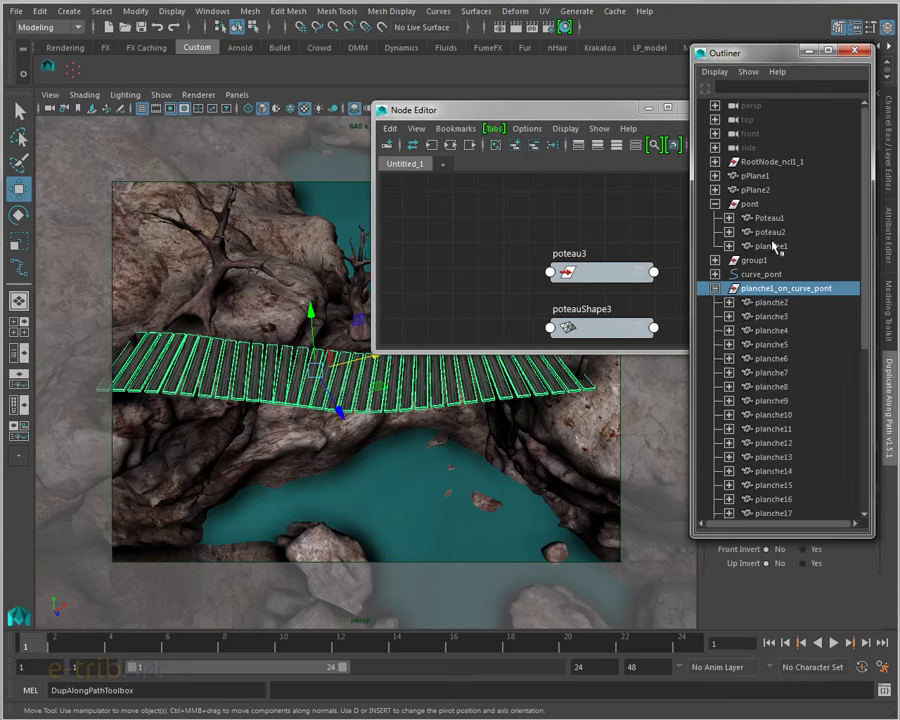
left_click(772, 302)
mouse_move(866, 300)
left_mouse_down()
mouse_move(870, 472)
mouse_move(868, 314)
left_mouse_up()
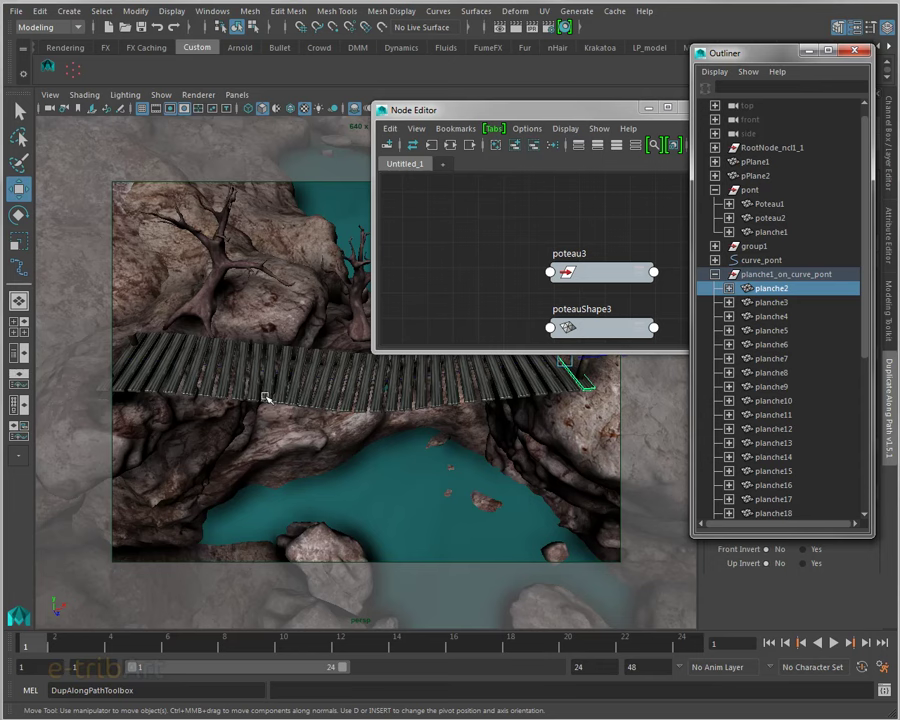
left_click(754, 276)
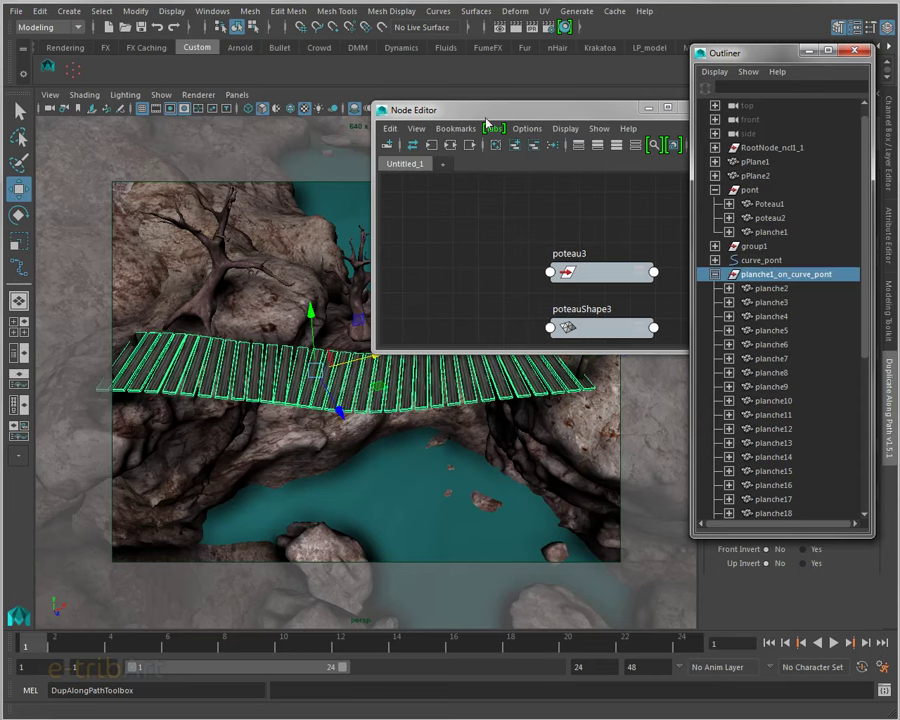
left_click_drag(438, 110, 259, 42)
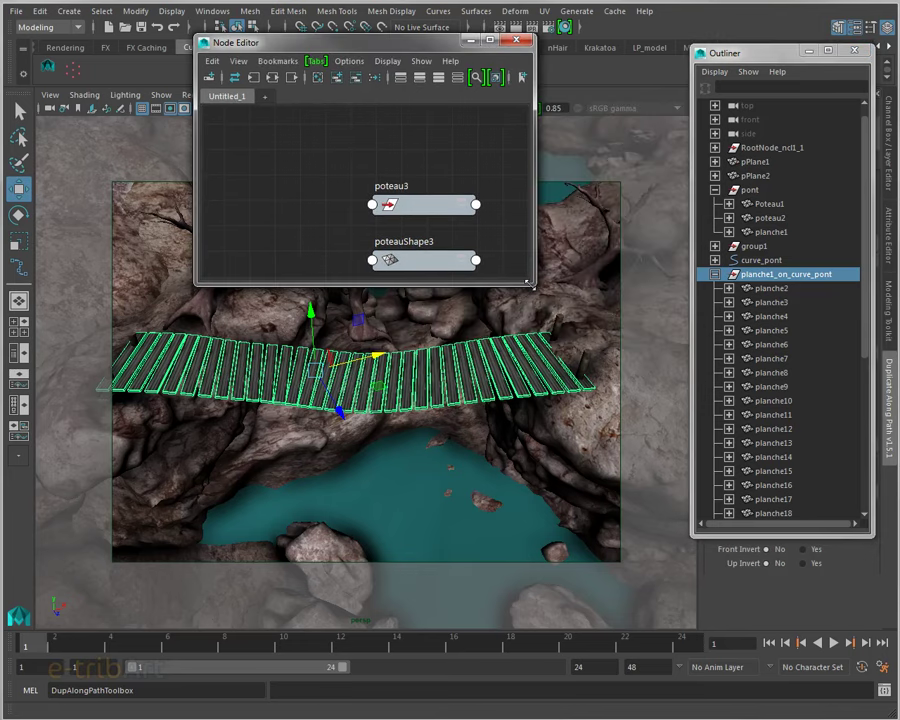
left_click_drag(529, 285, 633, 343)
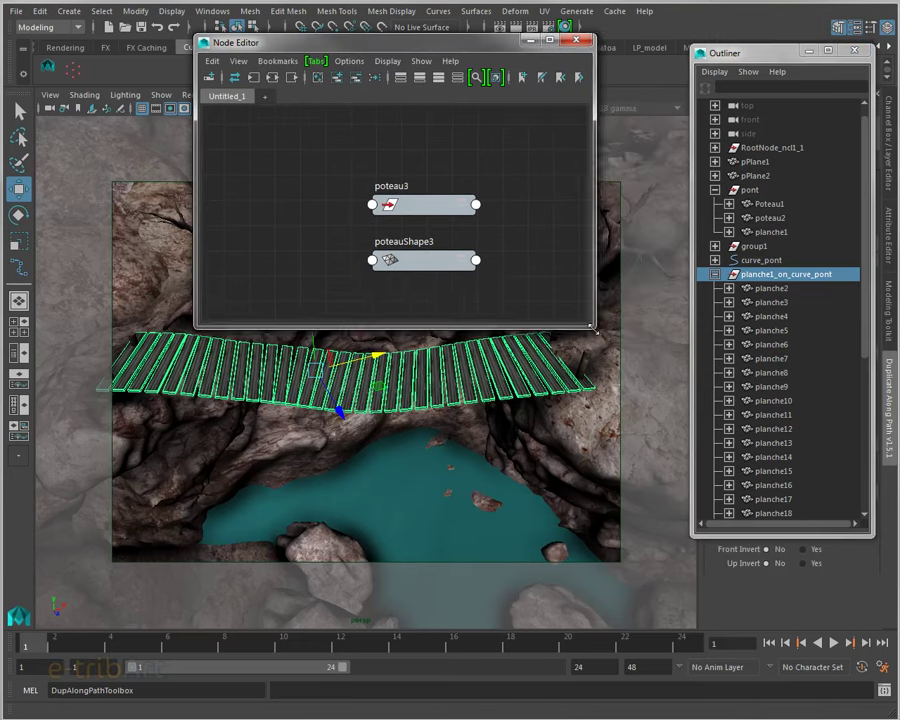
Show planche2's input and output connections in the Node Editor and frame the network.
left_click(273, 80)
left_click(771, 289)
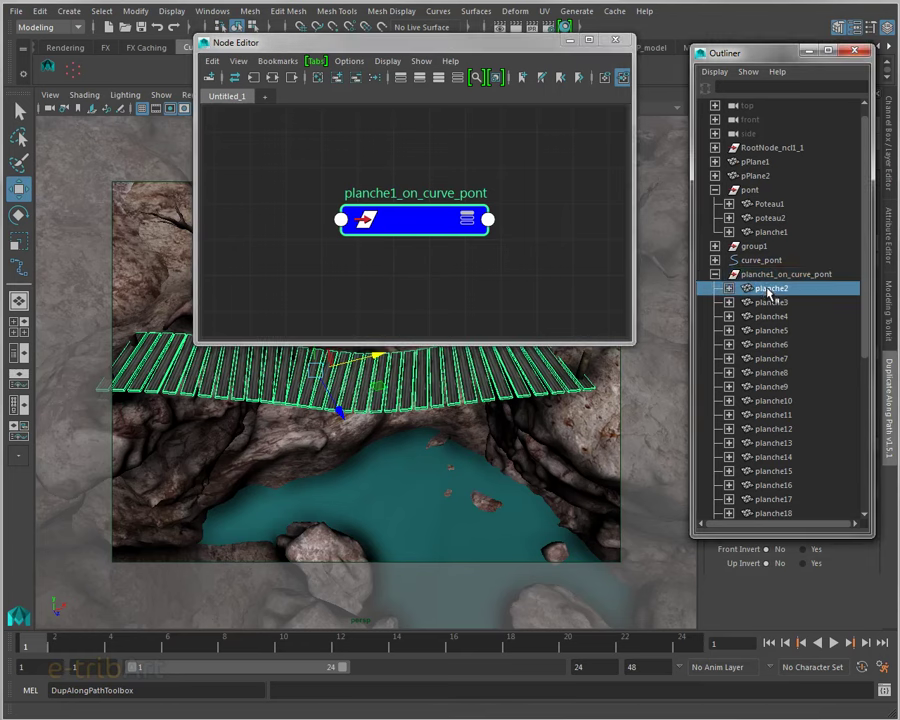
left_click(276, 80)
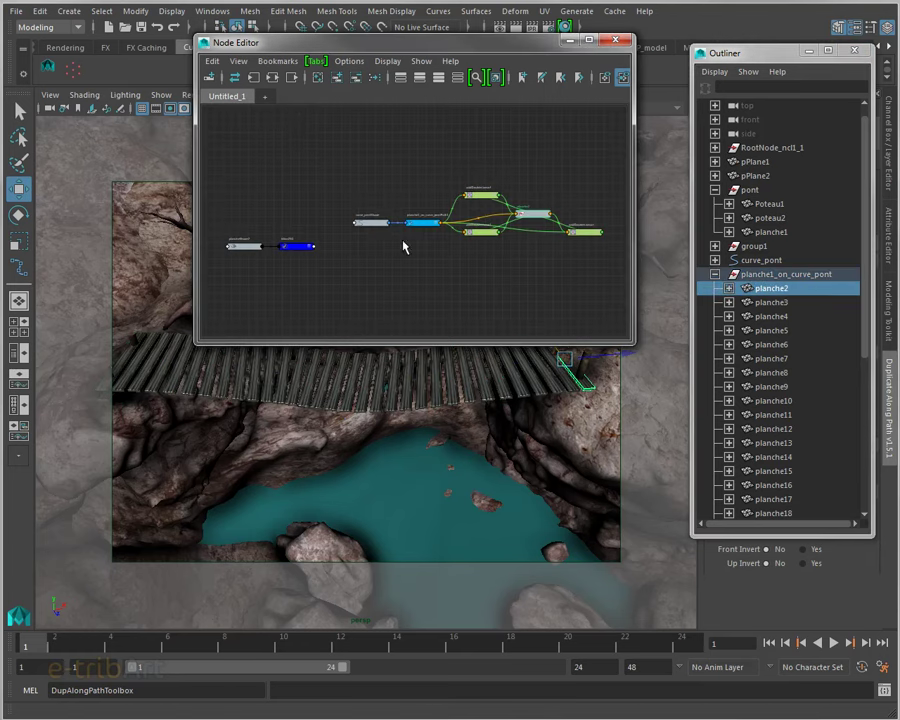
left_click_drag(632, 345, 850, 513)
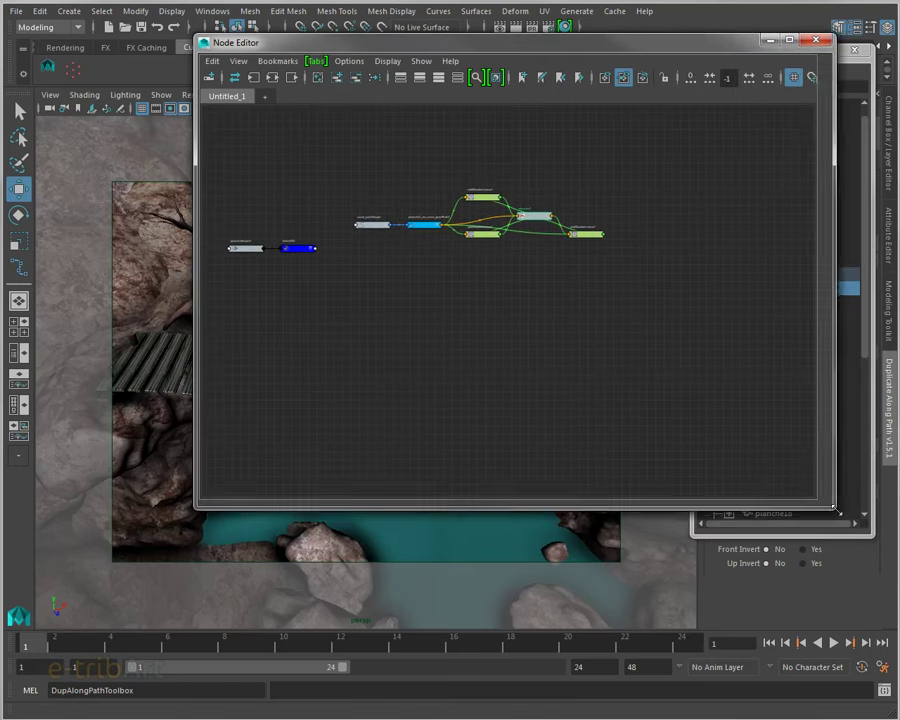
scroll(537, 362, "up", 2)
key("f")
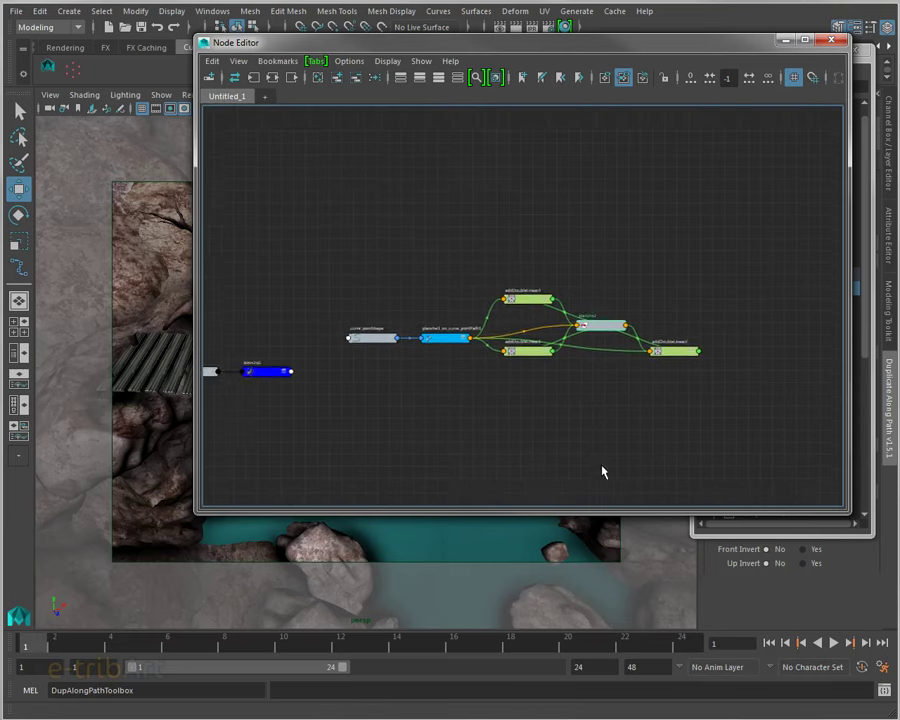
Arrange the nodes to show curve_pontShape feeding planche1_on_curve_pontPath1, then move the Node Editor aside.
mouse_move(516, 337)
middle_mouse_down("alt")
mouse_move(566, 430)
mouse_move(572, 398)
middle_mouse_up("alt")
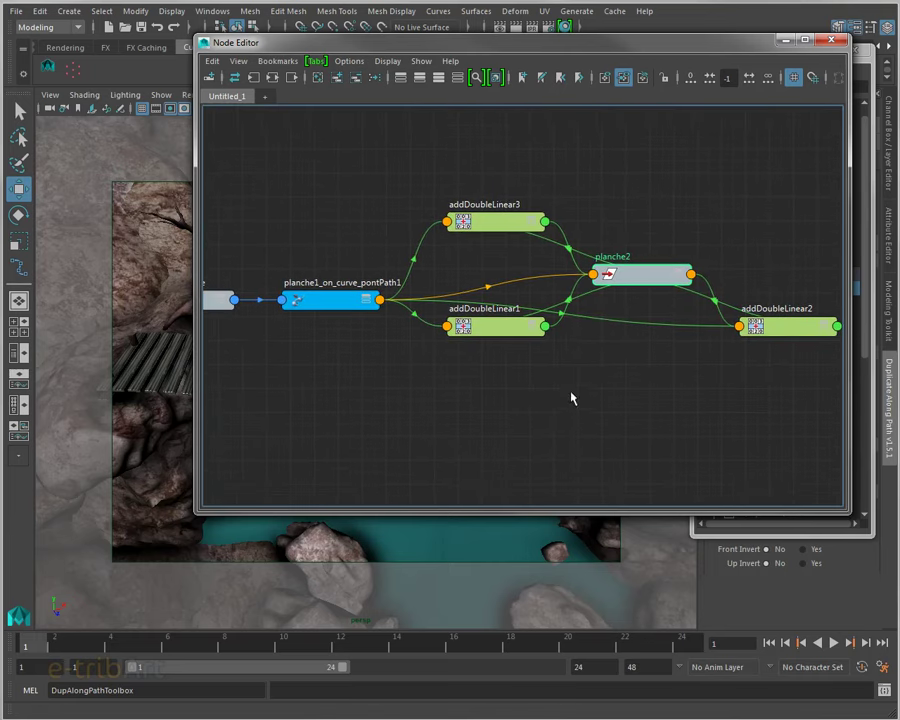
left_click_drag(647, 281, 696, 252)
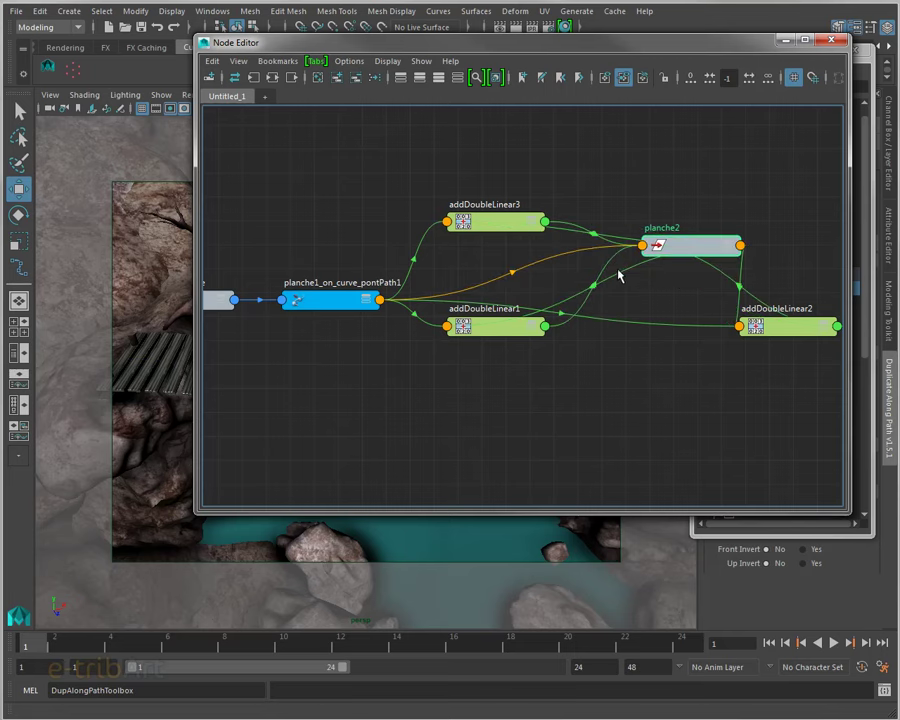
middle_click_drag(340, 378, 451, 384, "alt")
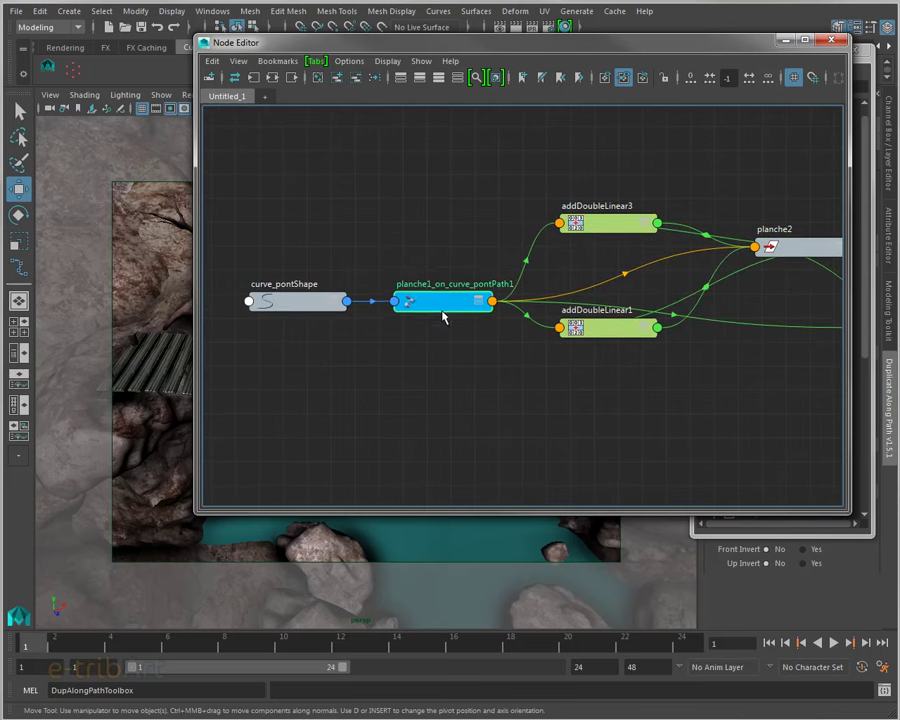
left_click_drag(443, 312, 443, 306)
left_click_drag(292, 306, 300, 299)
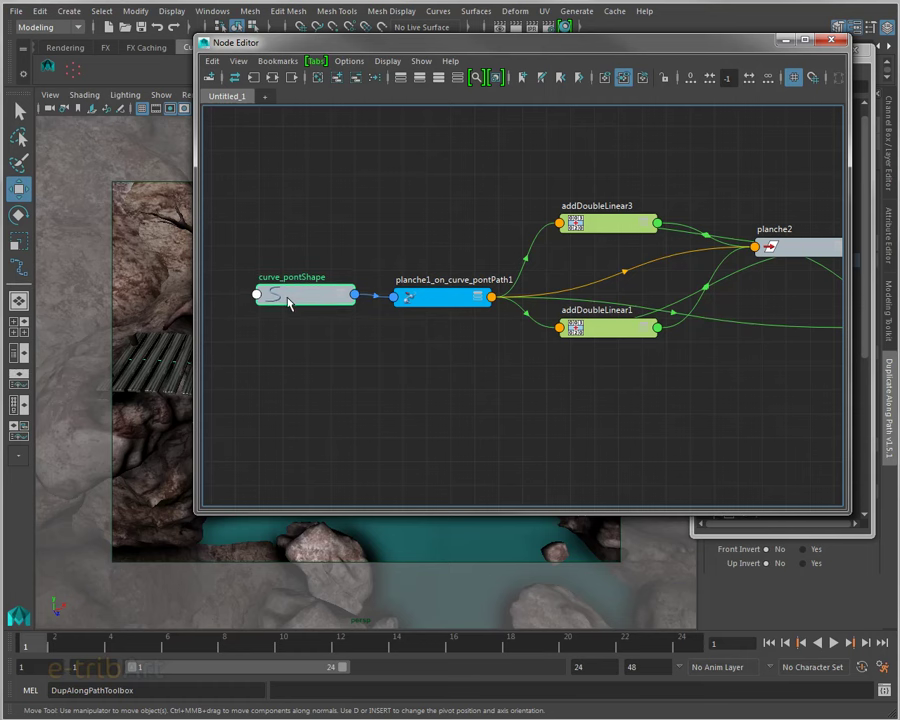
left_click_drag(783, 254, 760, 238)
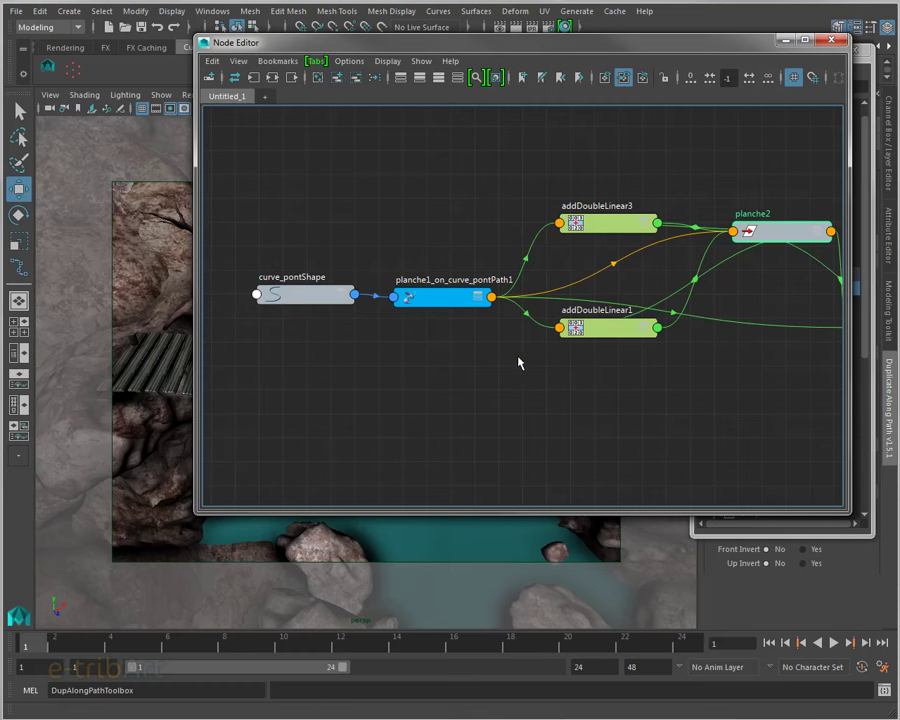
left_click(320, 292)
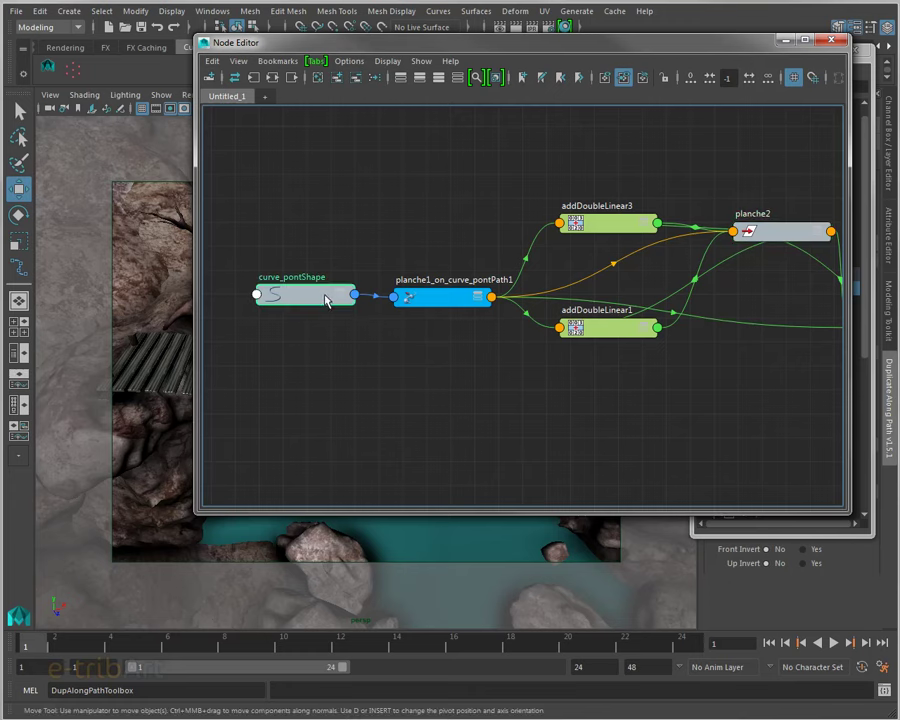
left_click_drag(379, 46, 899, 190)
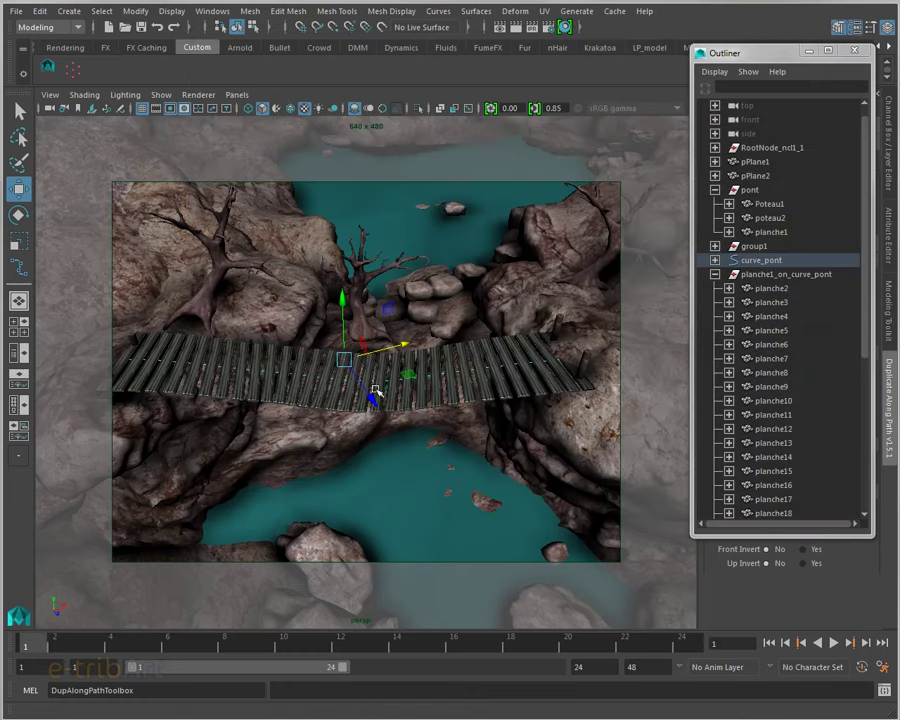
Collapse and select the planche1_on_curve_pont plank group in the Outliner, moving the window aside.
left_click(715, 274)
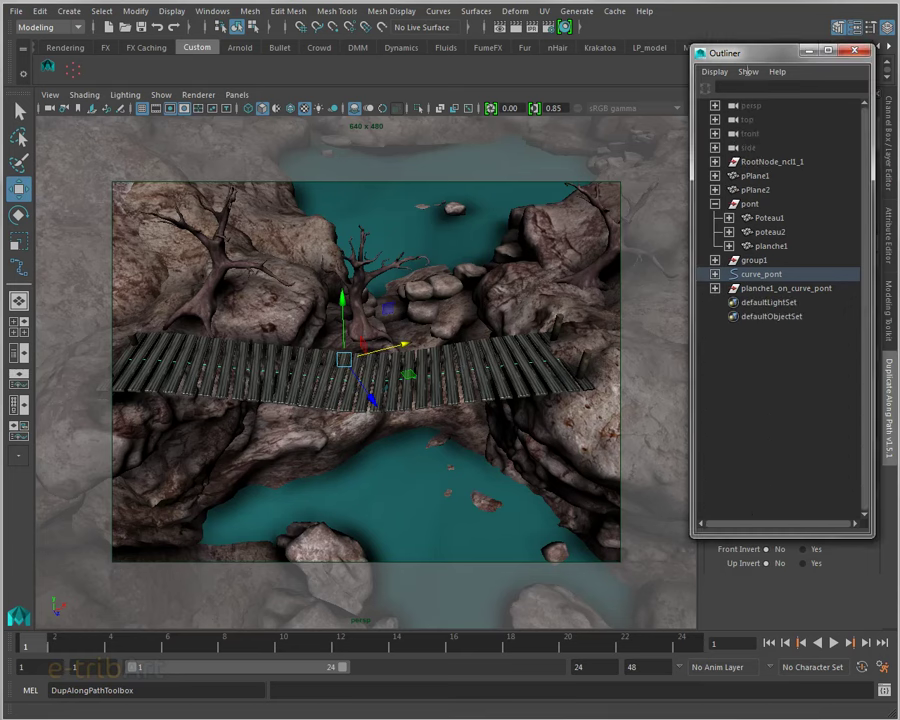
left_click(765, 288)
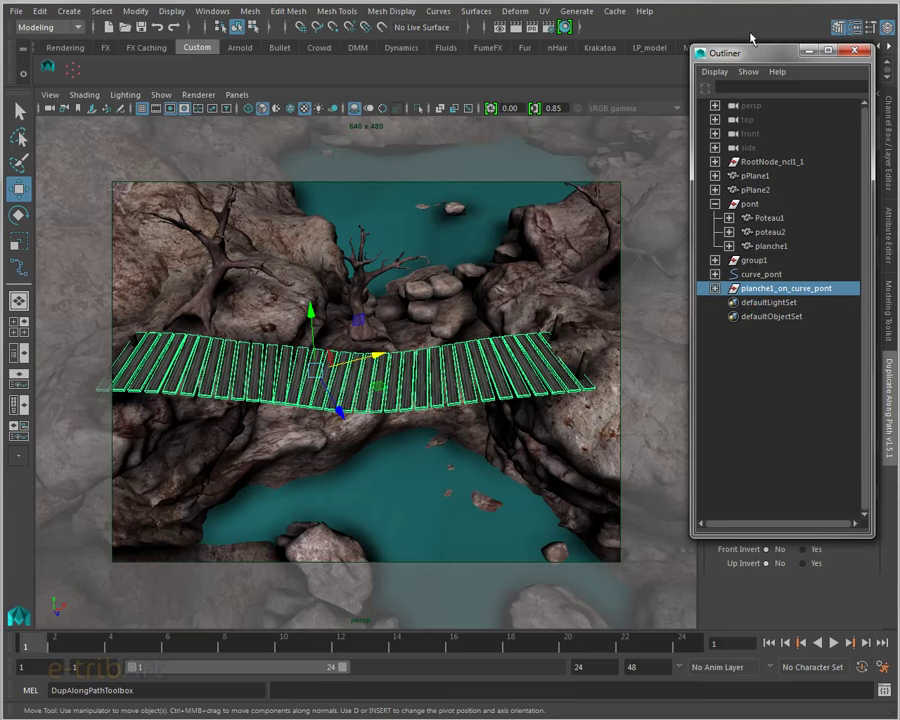
left_click_drag(747, 62, 535, 40)
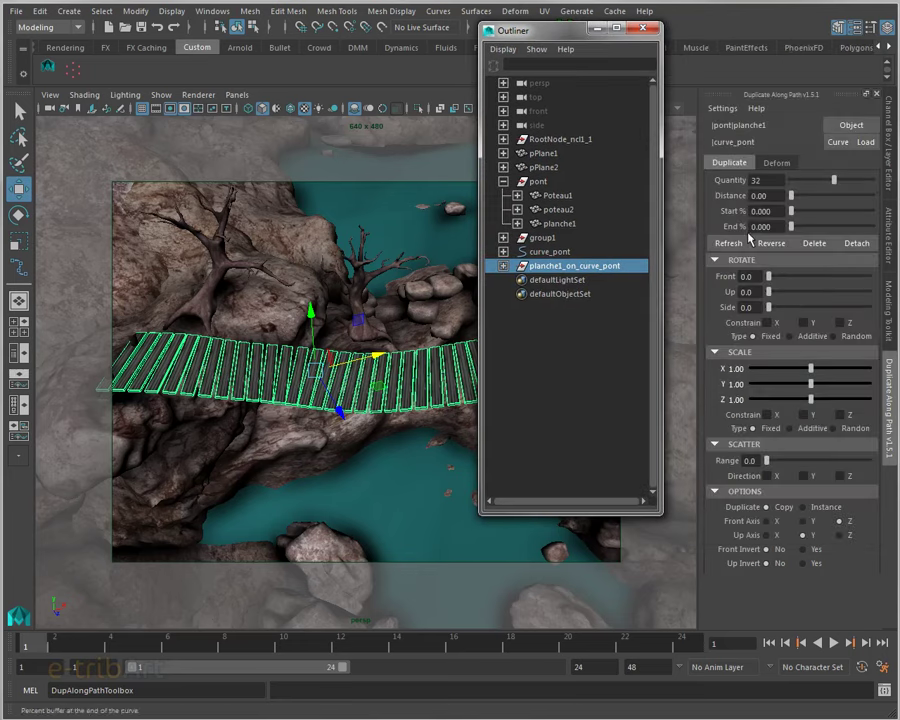
In the Layer Editor, toggle layer1's visibility off and back on, then bring up the Layers menu.
left_click(889, 180)
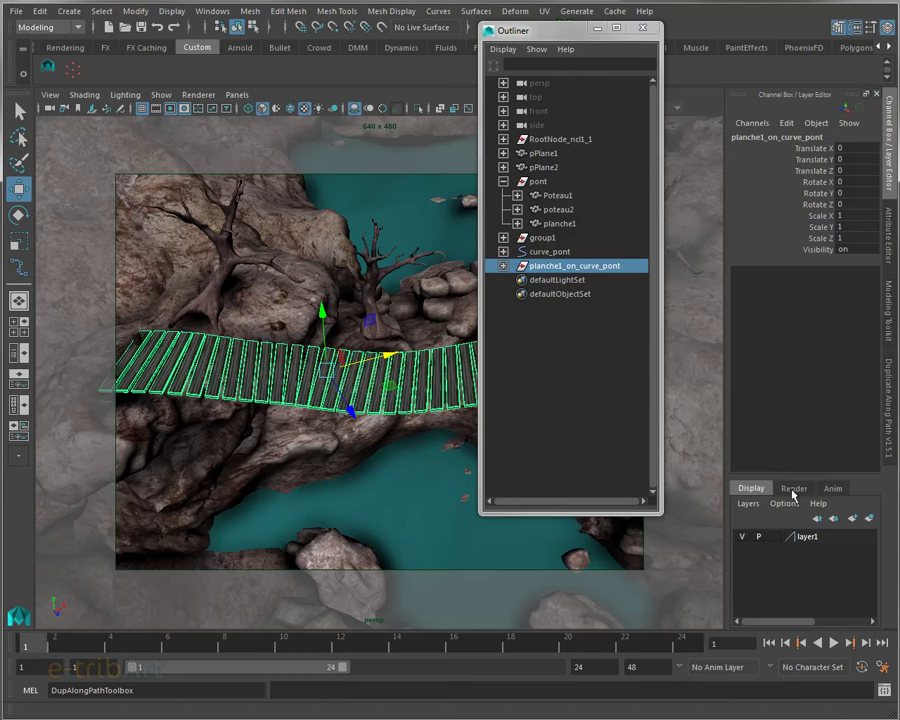
left_click(741, 538)
left_click(741, 539)
left_click(752, 506)
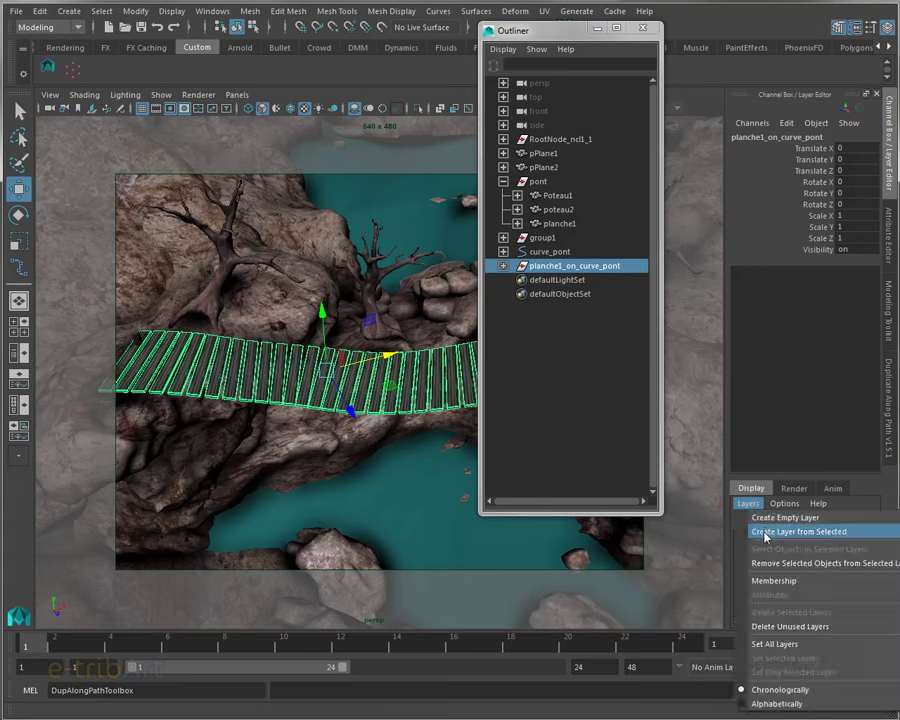
Create a display layer from the selected planks and name it pont_L.
left_click(765, 531)
double_click(812, 537)
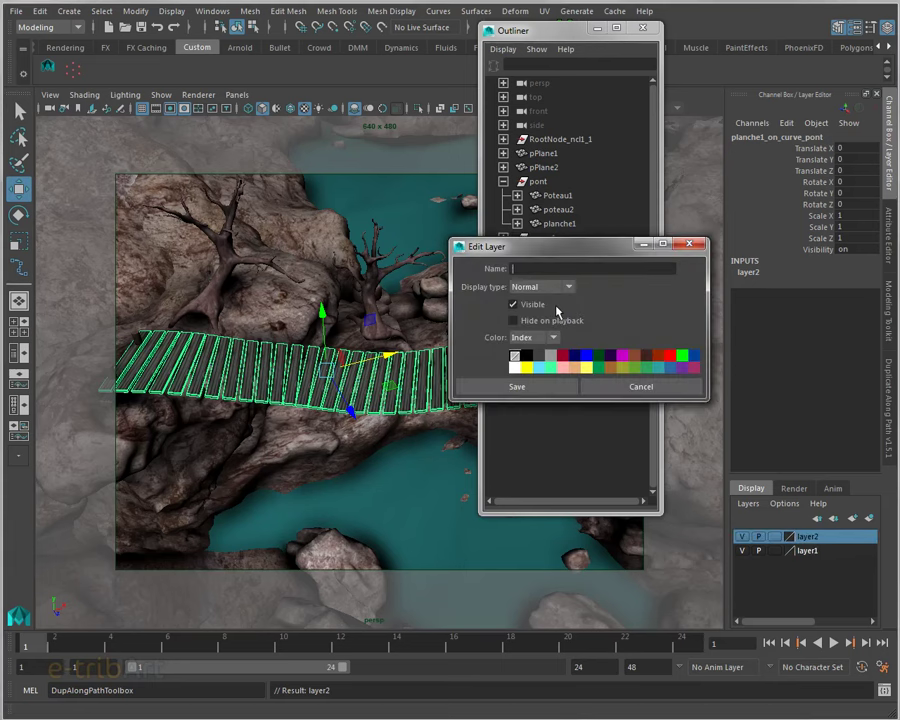
type("pont")
key("ctrl+a")
left_click(540, 387)
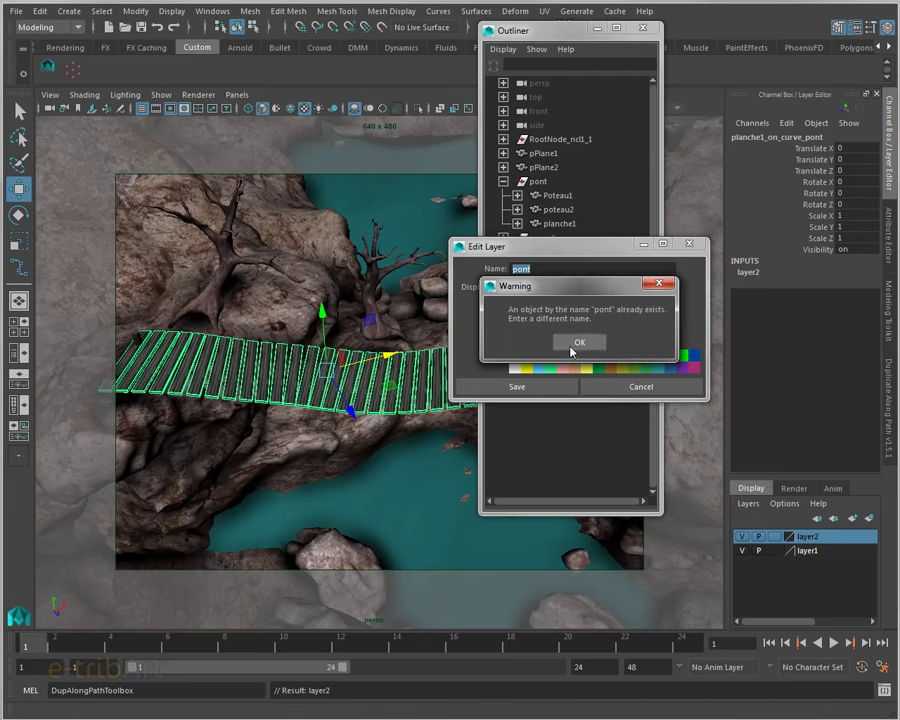
left_click(579, 342)
left_click(549, 269)
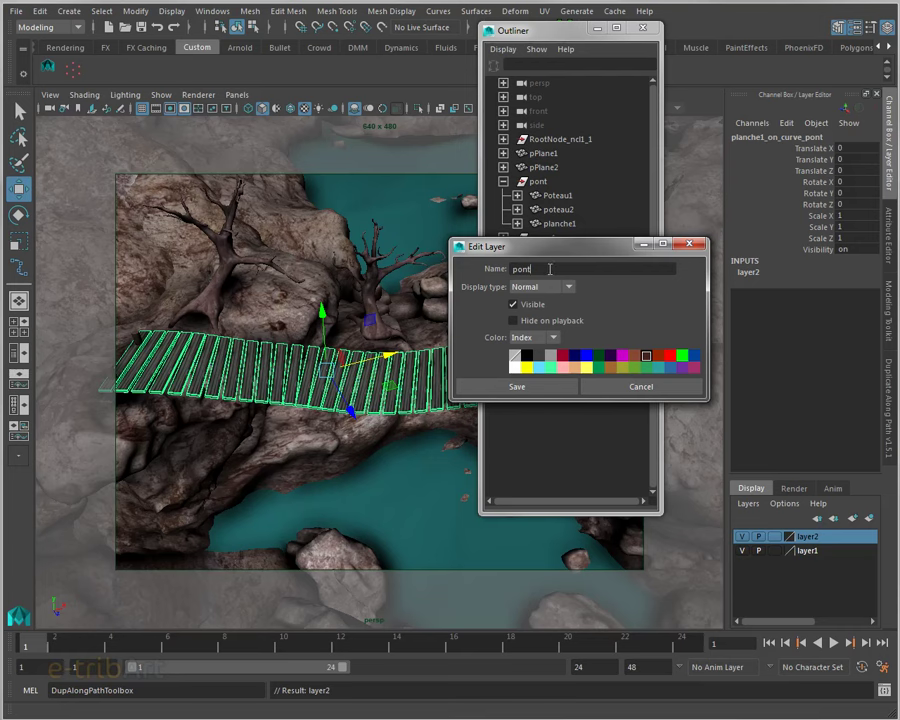
type("_l")
left_click(517, 386)
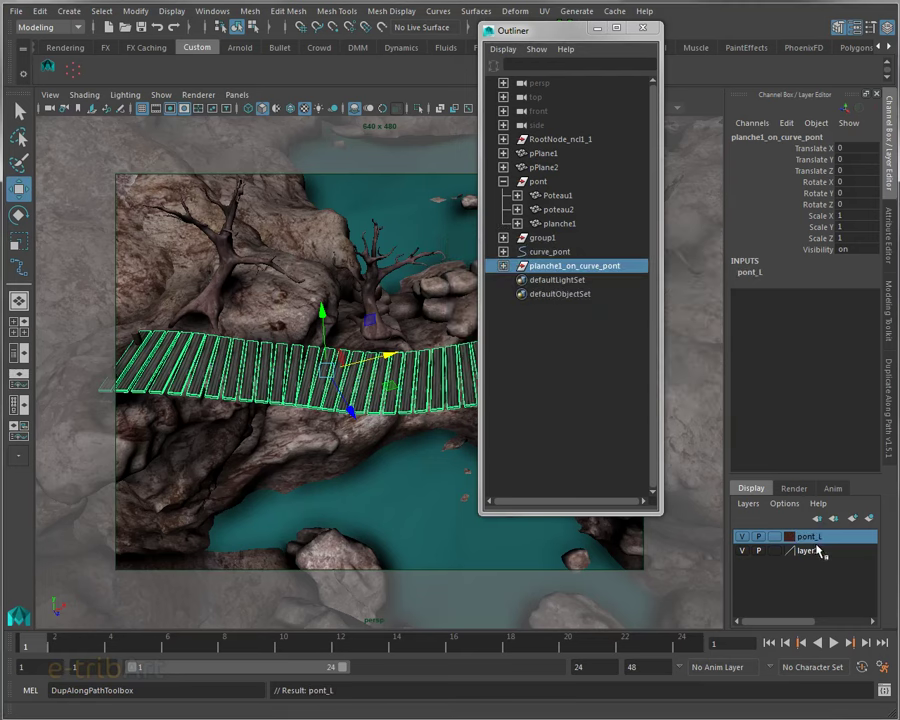
Toggle pont_L's visibility off and on, then set it to Template wireframe.
left_click(742, 537)
left_click(742, 537)
left_click(774, 537)
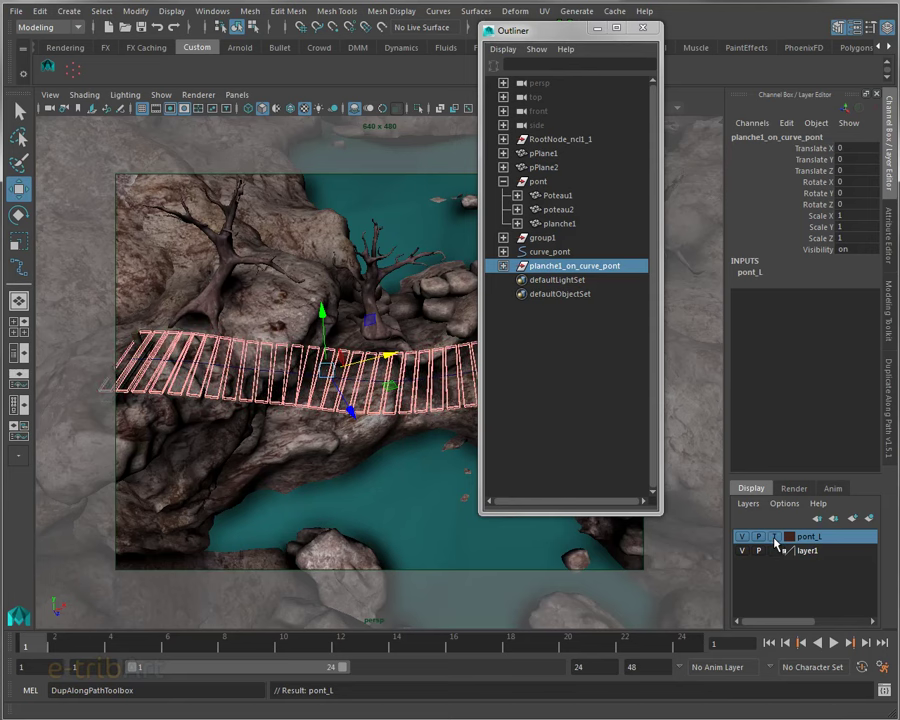
Set the pont_L layer to Reference and select the bridge curve curve_pont in the Outliner.
left_click(774, 537)
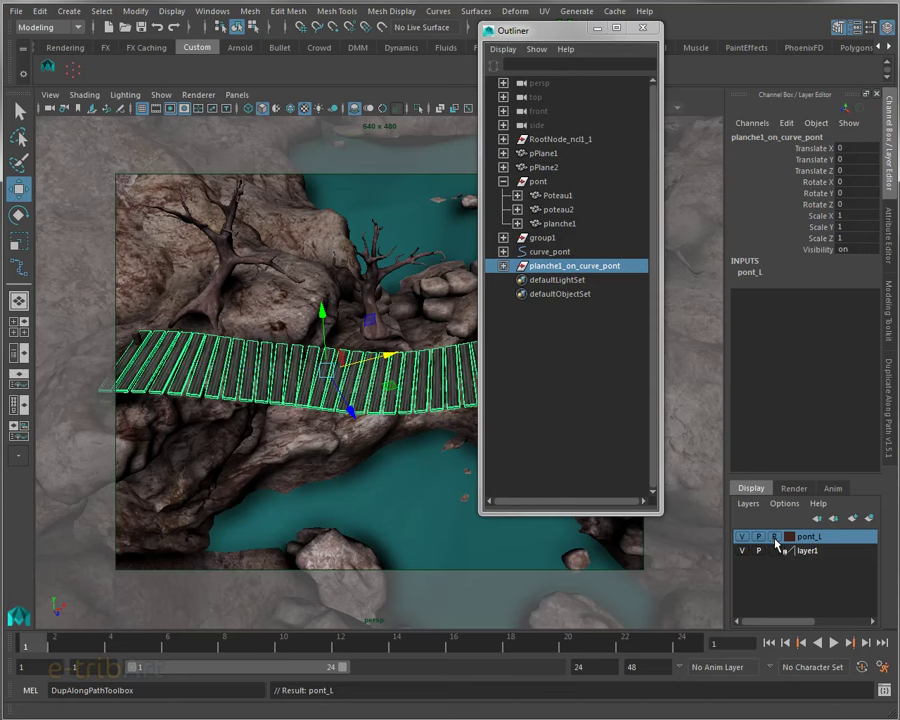
left_click(535, 268)
left_click(550, 252)
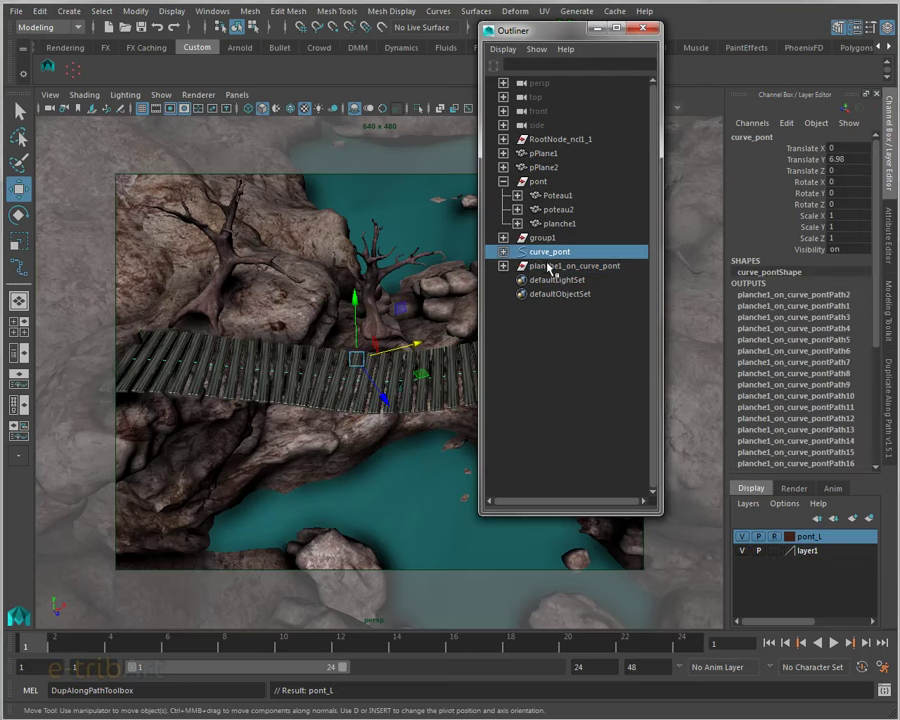
Set layer1 to Reference, close the Outliner, and look down on the bridge.
left_click_drag(531, 42, 585, 60)
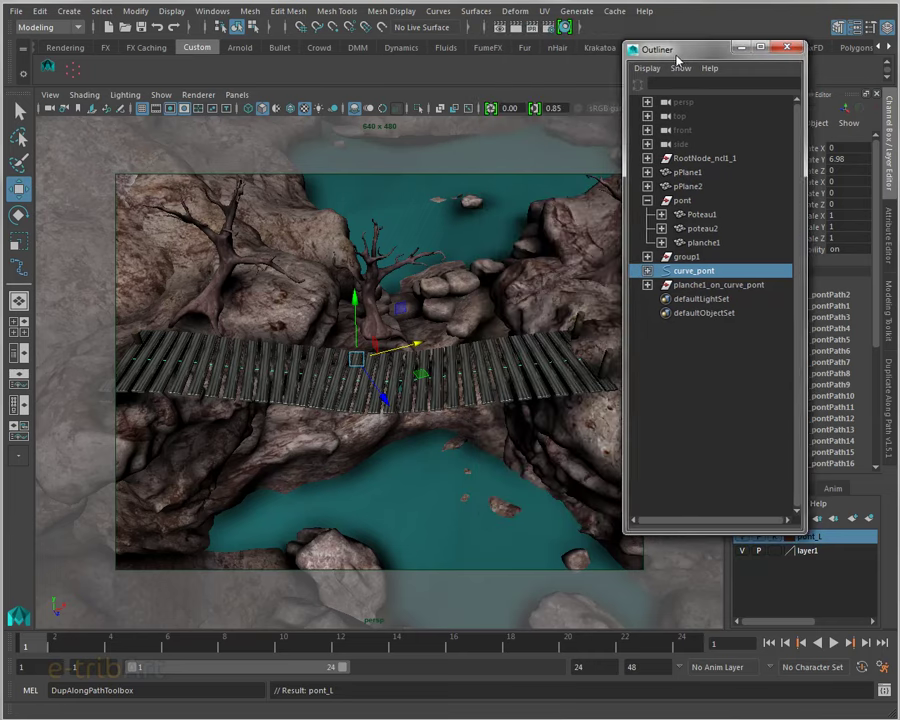
left_click(775, 551)
left_click(775, 551)
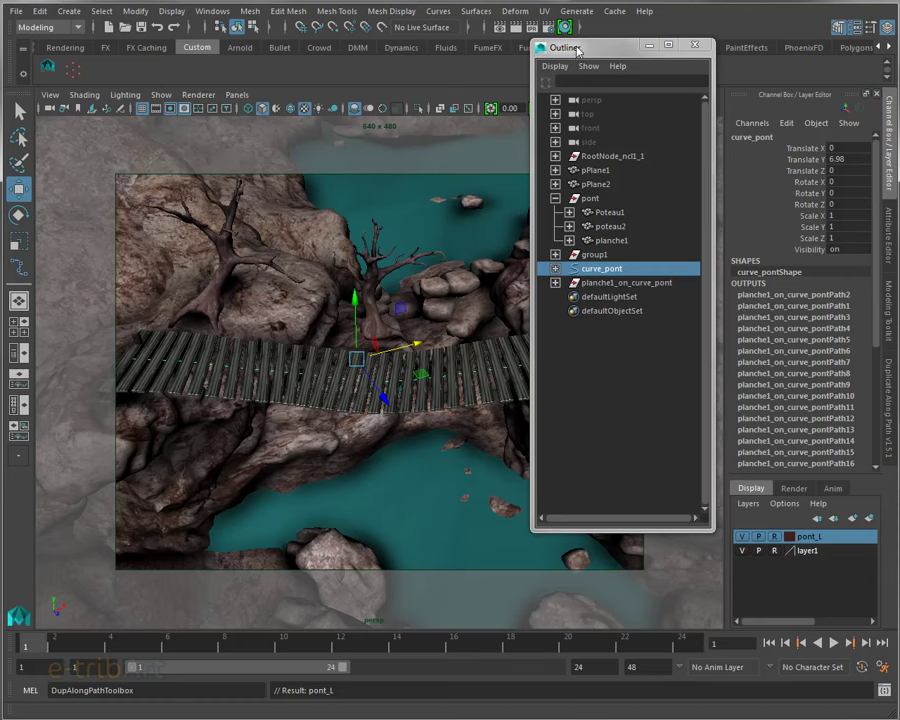
left_click_drag(577, 50, 575, 51)
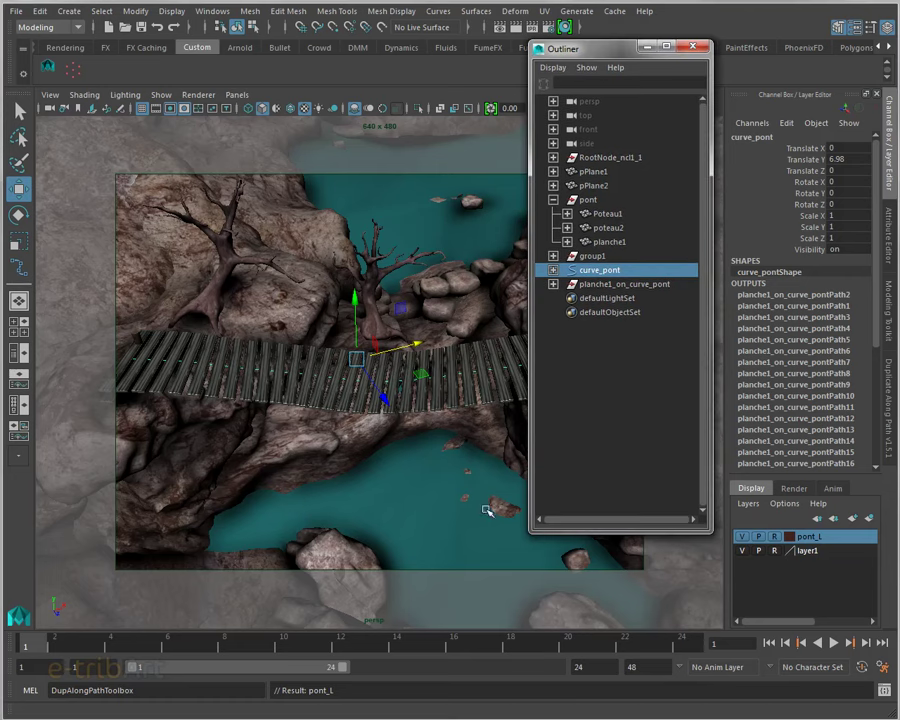
left_click(692, 46)
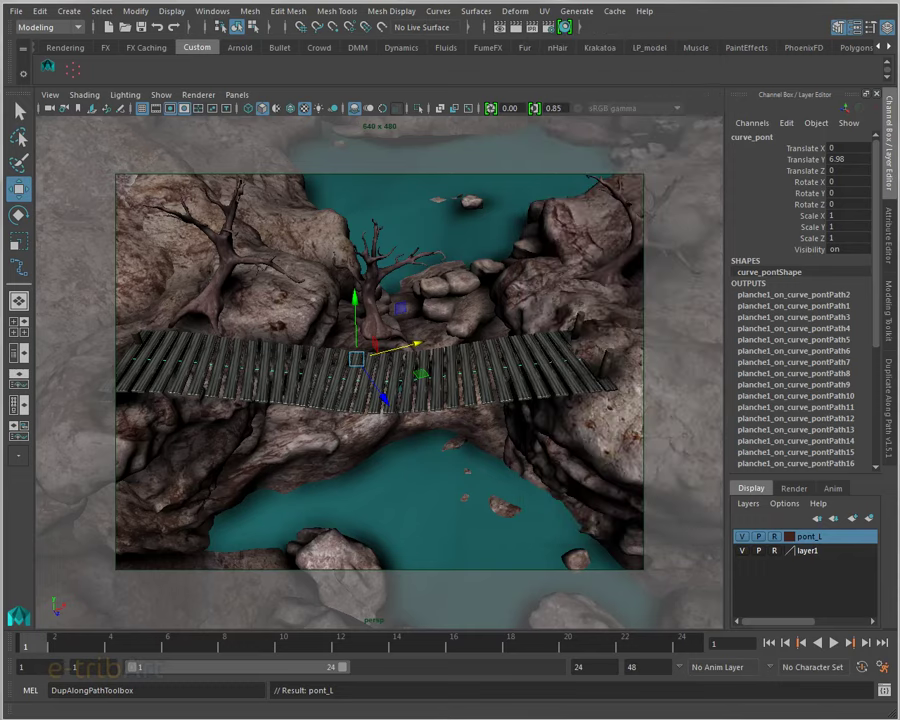
mouse_move(444, 424)
left_mouse_down("alt")
mouse_move(404, 436)
mouse_move(358, 396)
left_mouse_up("alt")
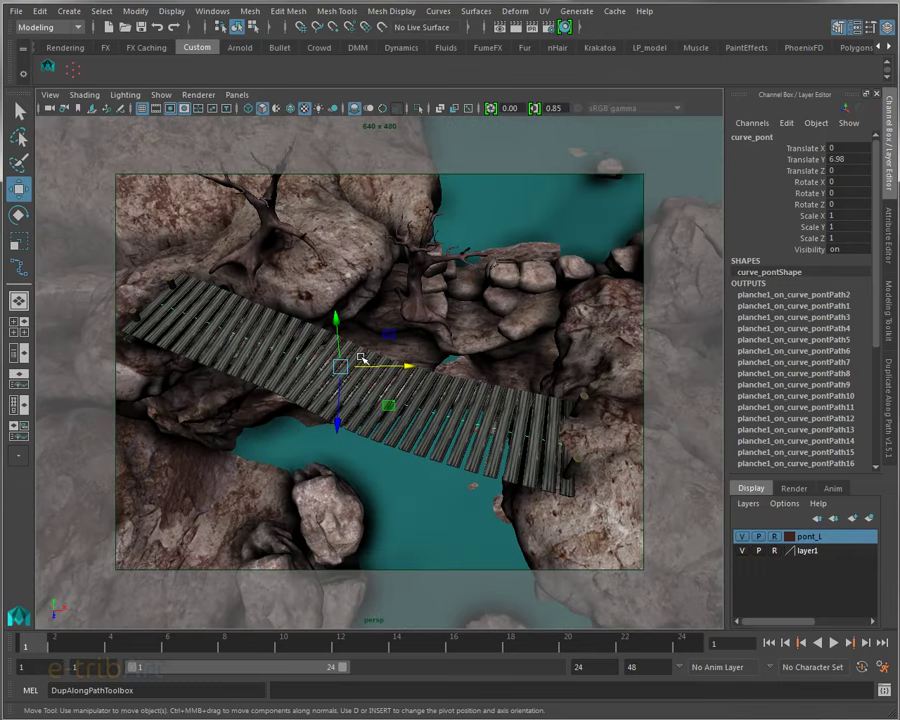
right_click_drag(360, 335, 362, 341)
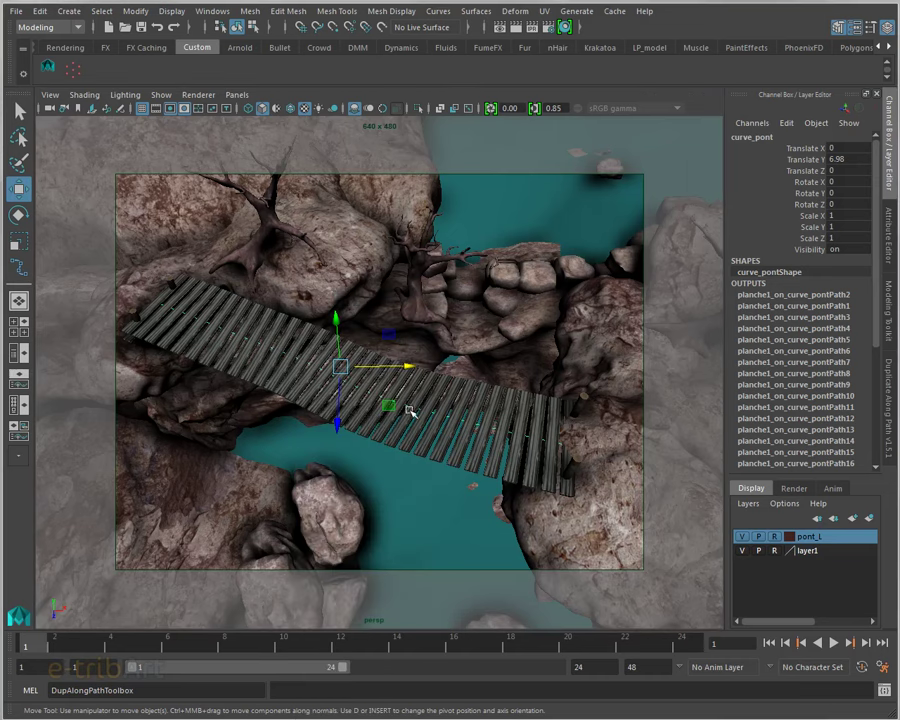
Switch curve_pont to Control Vertex mode and lower a control vertex so the deck sags.
right_click(355, 387)
right_click(355, 387)
right_click_drag(355, 387, 280, 380)
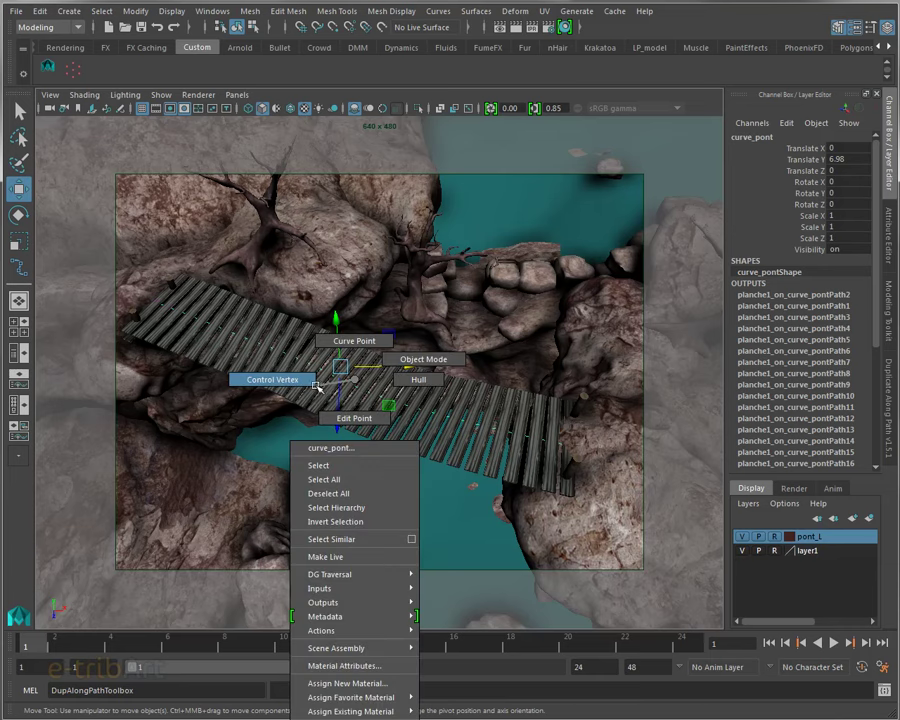
left_click_drag(330, 402, 372, 426, "alt")
right_click_drag(372, 426, 466, 449, "alt")
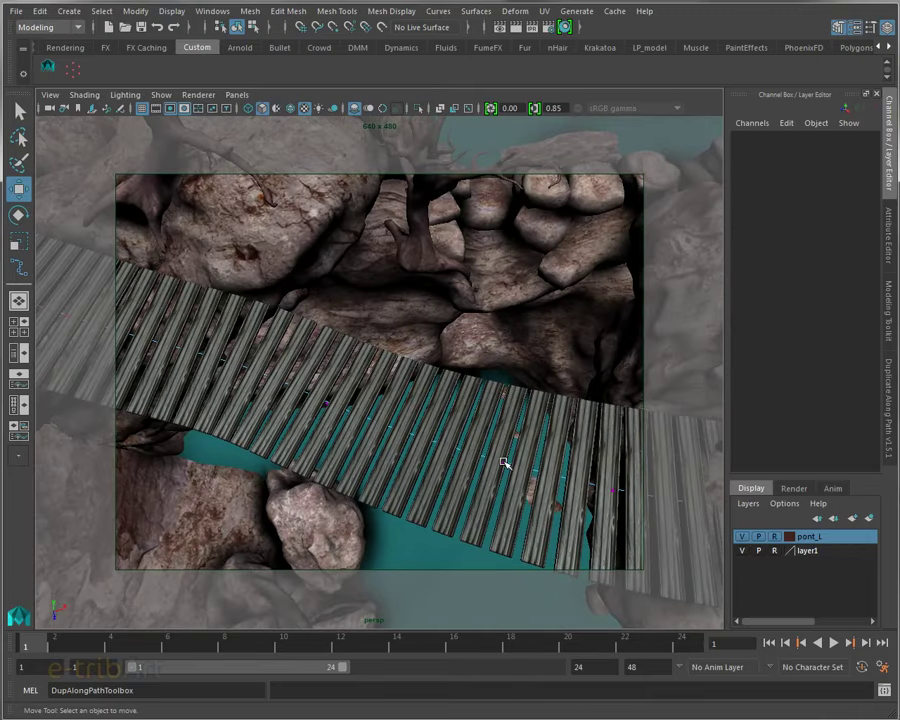
left_click(503, 464)
left_click_drag(450, 472, 398, 467, "alt")
left_click_drag(411, 517, 475, 492)
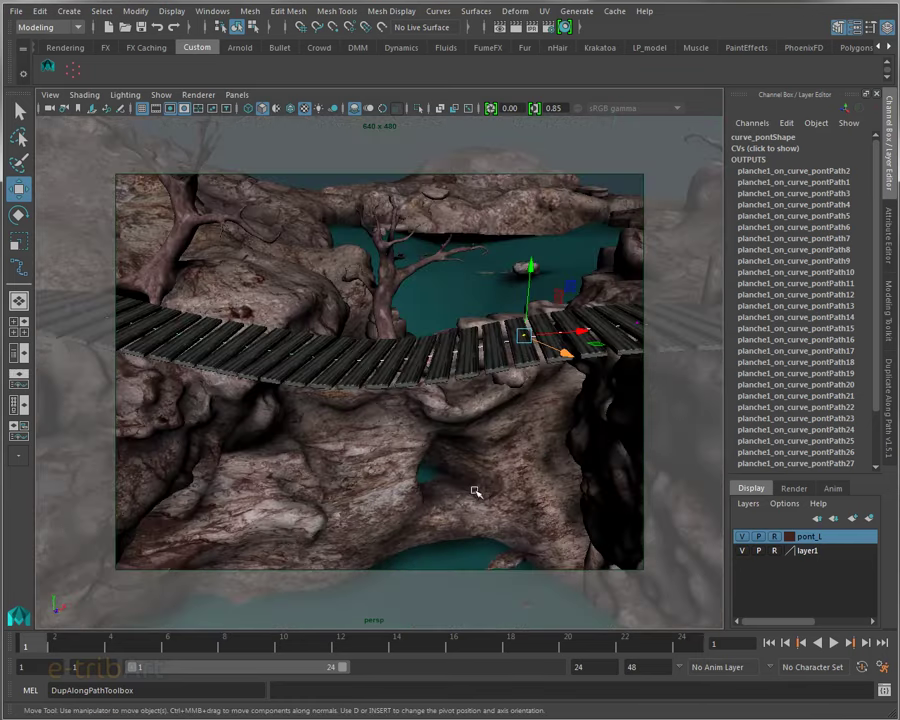
mouse_move(531, 268)
left_mouse_down()
mouse_move(533, 287)
mouse_move(452, 395)
mouse_move(396, 402)
mouse_move(408, 344)
mouse_move(442, 428)
left_mouse_up()
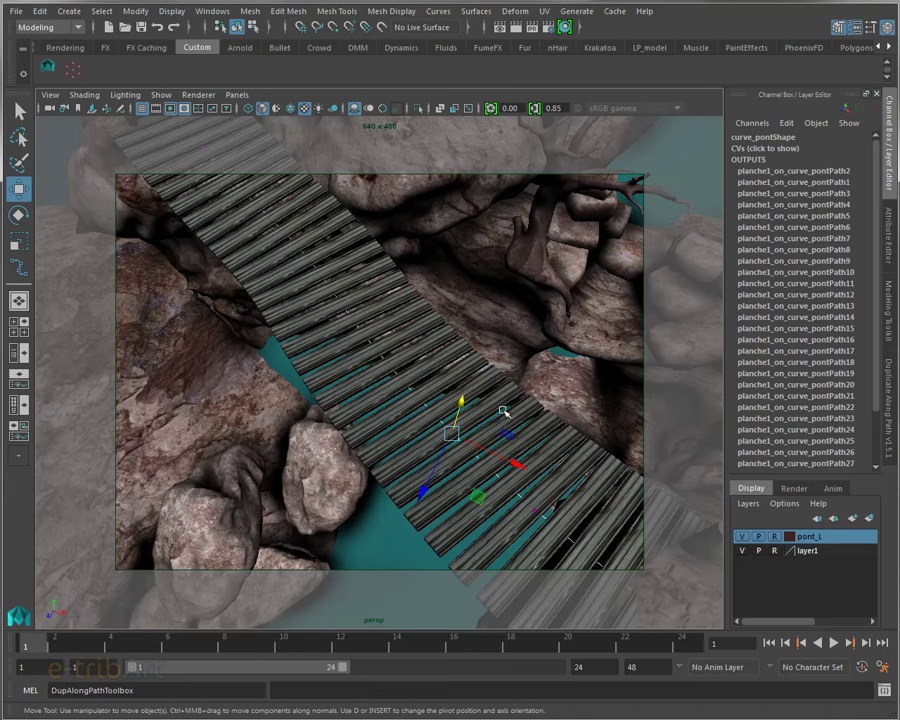
Pull cv[5], cv[4] and cv[3] down to deepen and shape the sag.
key("Left")
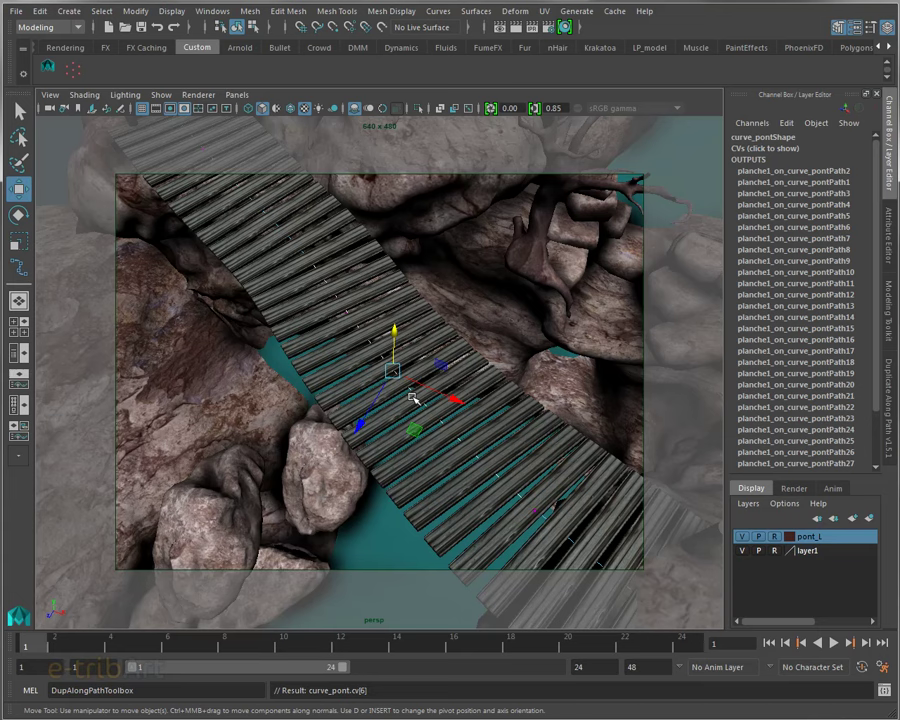
key("Left")
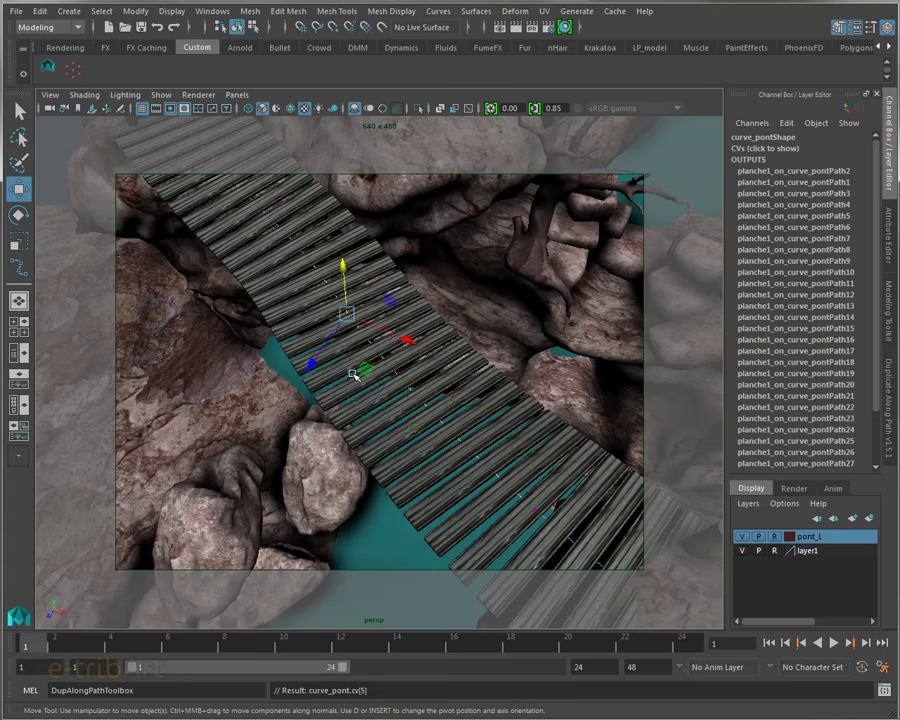
mouse_move(354, 375)
left_mouse_down()
mouse_move(302, 366)
mouse_move(350, 356)
mouse_move(337, 372)
mouse_move(337, 423)
left_mouse_up()
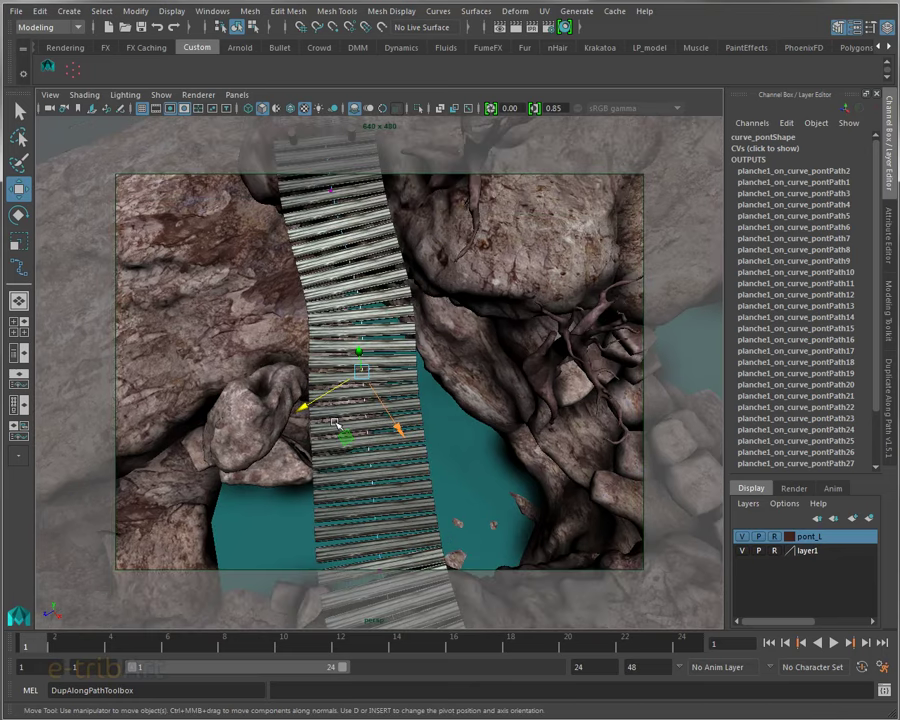
left_click(361, 309)
left_click_drag(361, 309, 290, 347)
left_click(343, 251)
left_click_drag(343, 251, 281, 286)
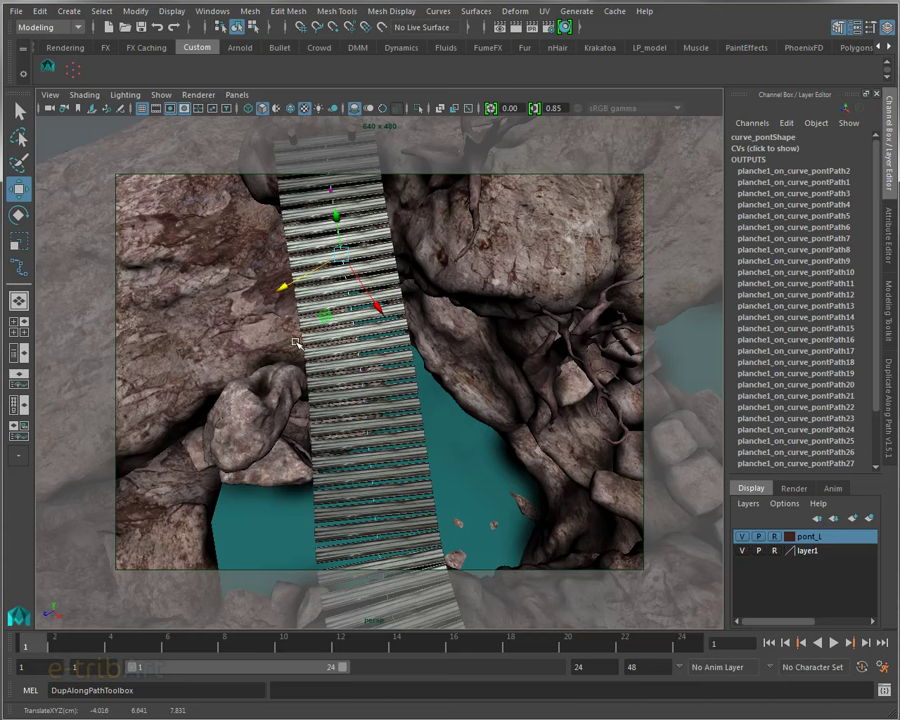
left_click(362, 370)
left_click_drag(362, 370, 297, 409)
Move further control vertices to smooth the sag and lower the bridge's middle.
key("Left")
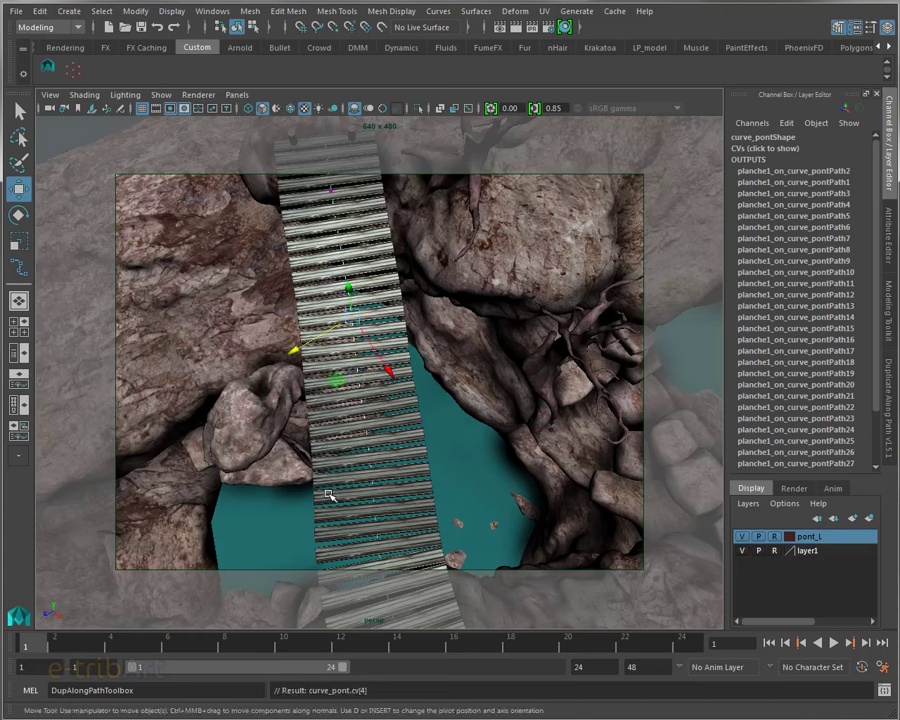
key("Right")
mouse_move(310, 466)
left_mouse_down()
mouse_move(492, 397)
mouse_move(475, 393)
mouse_move(517, 405)
left_mouse_up()
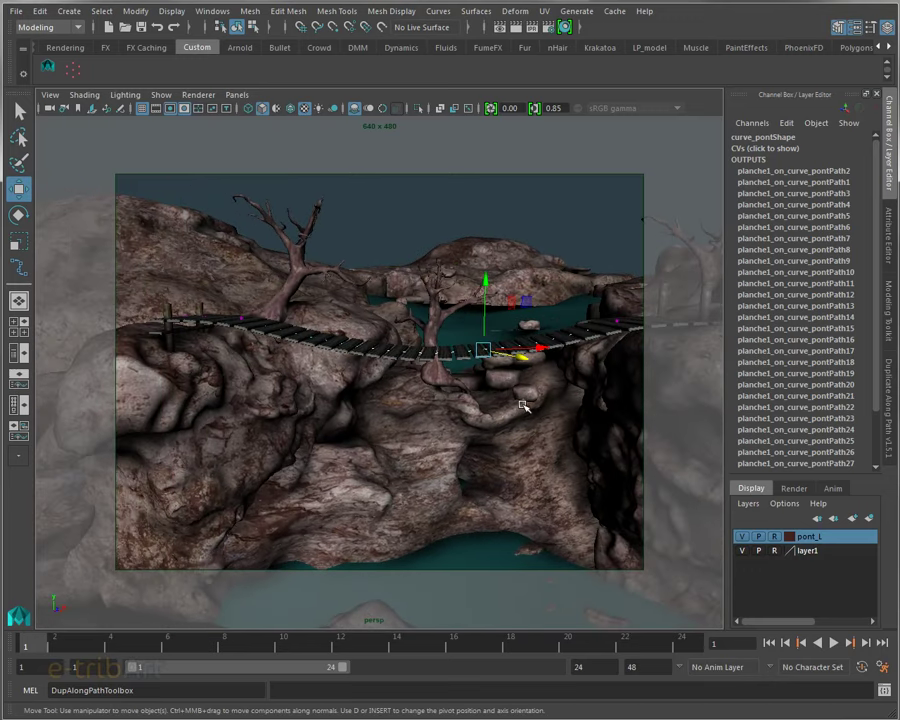
left_click(424, 357)
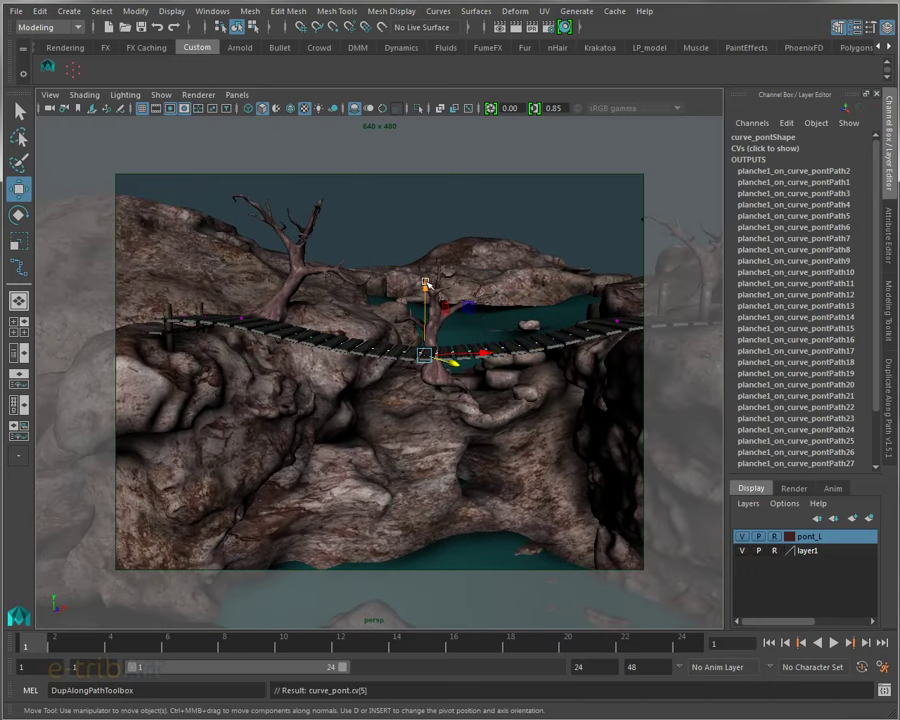
left_click_drag(425, 285, 426, 290)
mouse_move(426, 345)
left_mouse_down("alt")
mouse_move(432, 422)
mouse_move(424, 435)
mouse_move(402, 420)
mouse_move(420, 430)
left_mouse_up("alt")
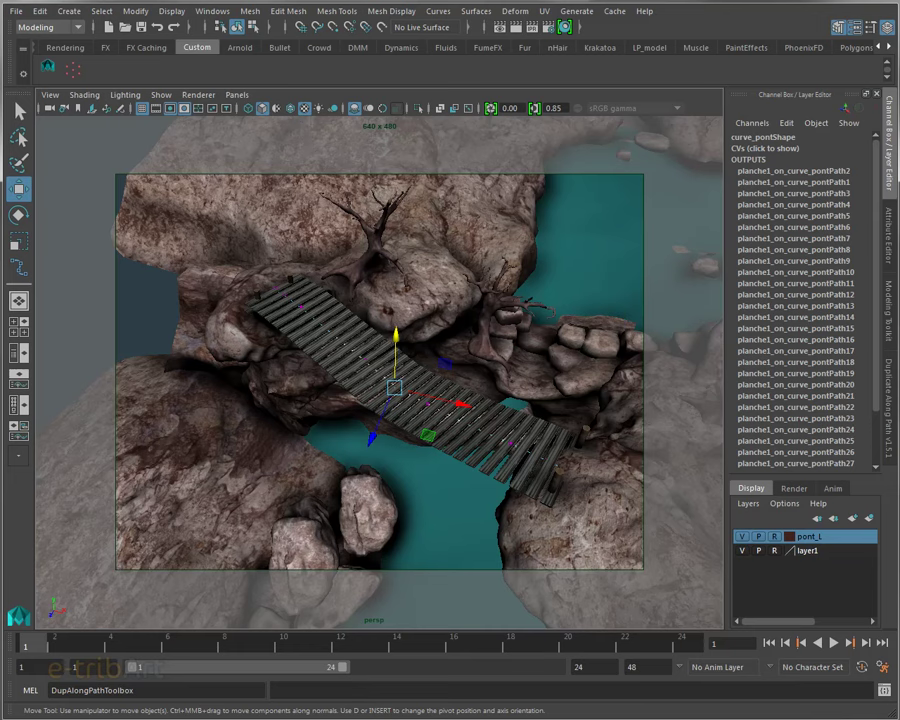
Open the Outliner, expand planche1_on_curve_pont, and select planche2.
left_click(706, 296)
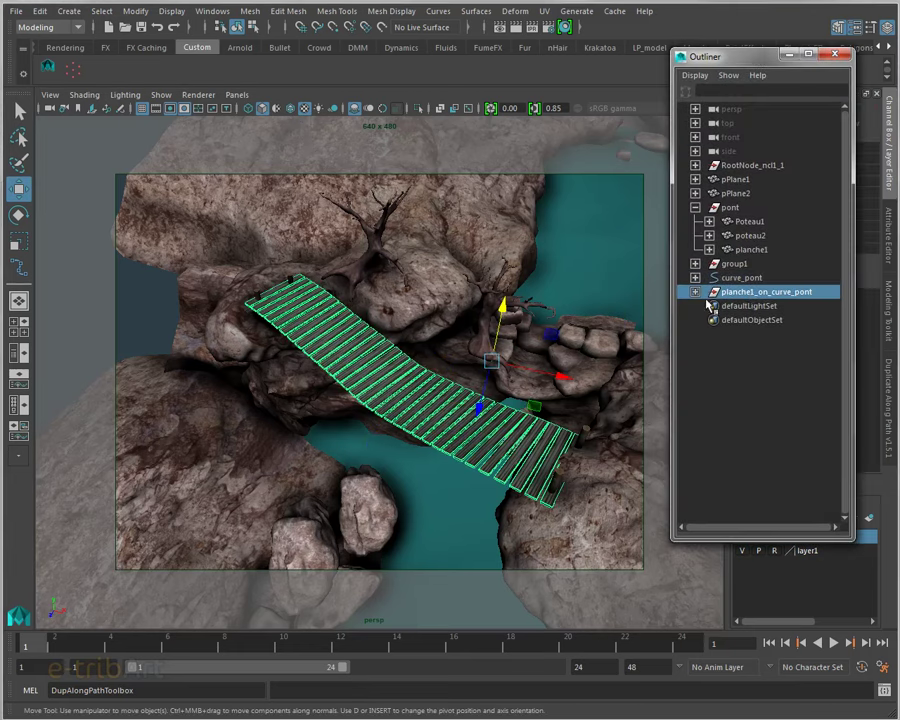
left_click(695, 291)
left_click(740, 306)
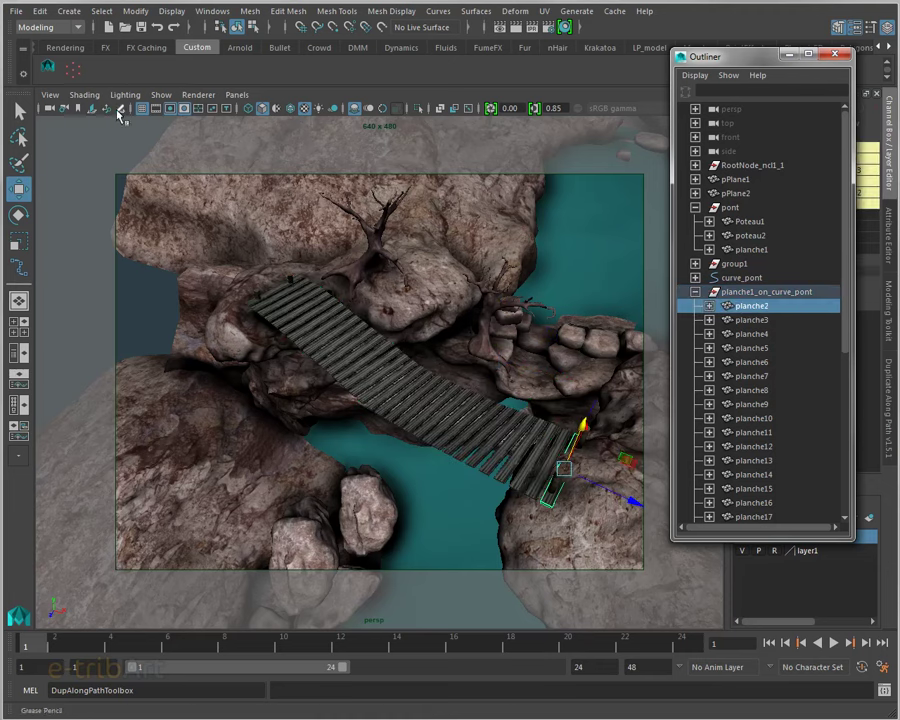
Open Edit > Delete by Type, dismiss it, and orbit to a low frontal view of the bridge.
left_click(40, 11)
mouse_move(100, 177)
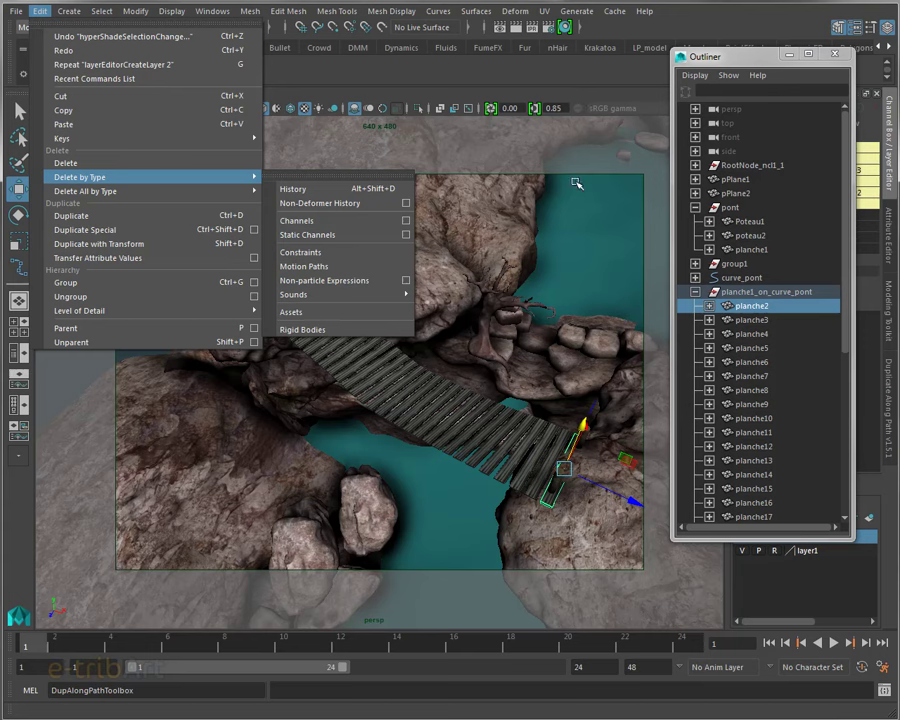
left_click(386, 46)
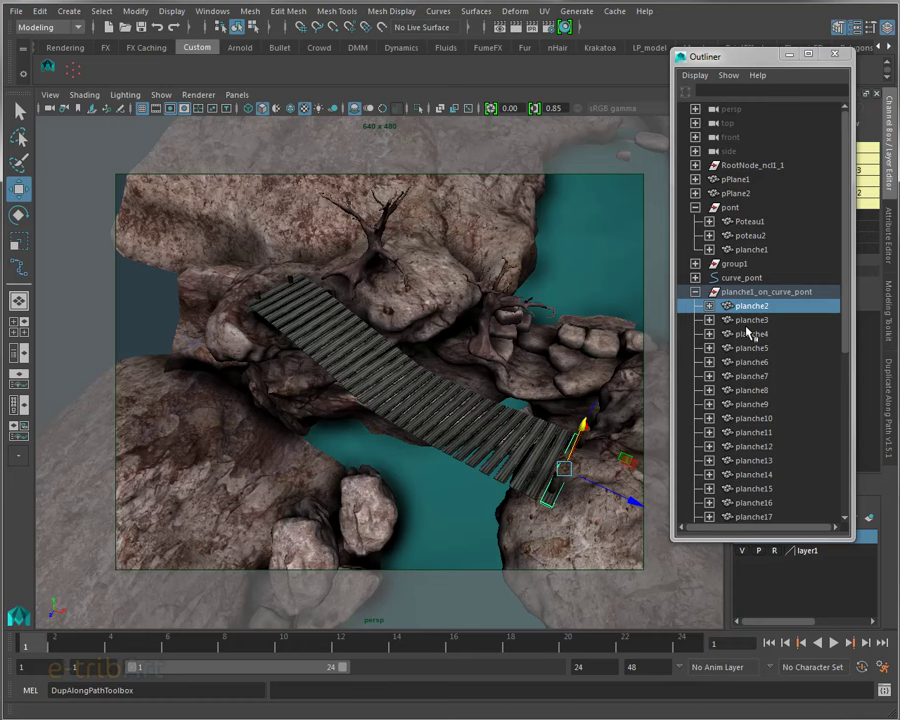
left_click_drag(494, 484, 530, 470, "alt")
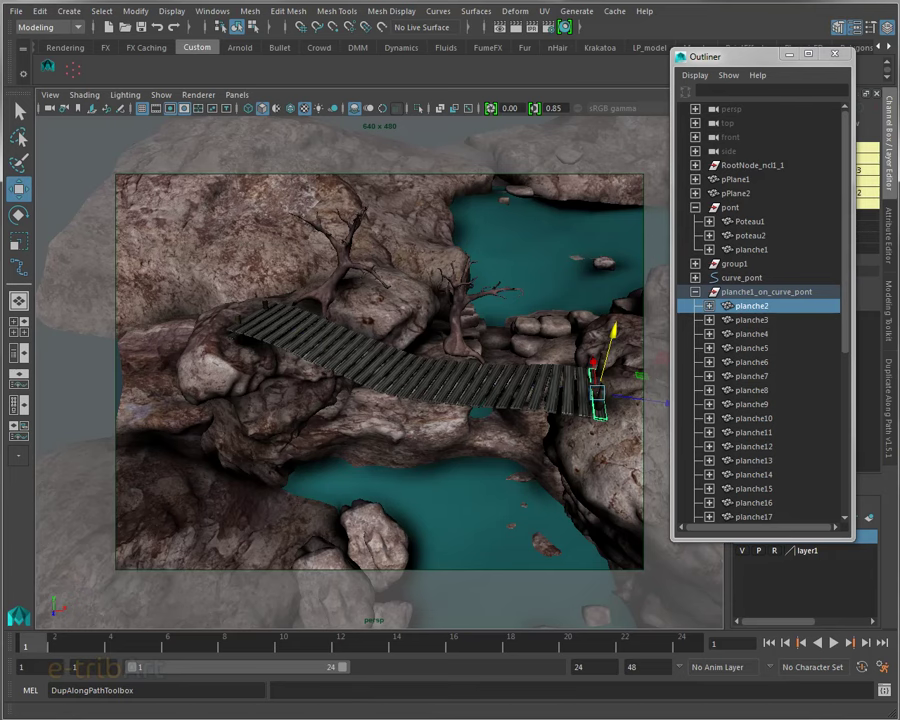
mouse_move(374, 488)
left_mouse_down("alt")
mouse_move(418, 446)
mouse_move(408, 432)
mouse_move(400, 450)
mouse_move(488, 480)
mouse_move(404, 474)
mouse_move(400, 460)
mouse_move(420, 438)
mouse_move(372, 442)
mouse_move(508, 442)
mouse_move(412, 442)
mouse_move(458, 454)
mouse_move(388, 436)
mouse_move(414, 422)
mouse_move(437, 429)
left_mouse_up("alt")
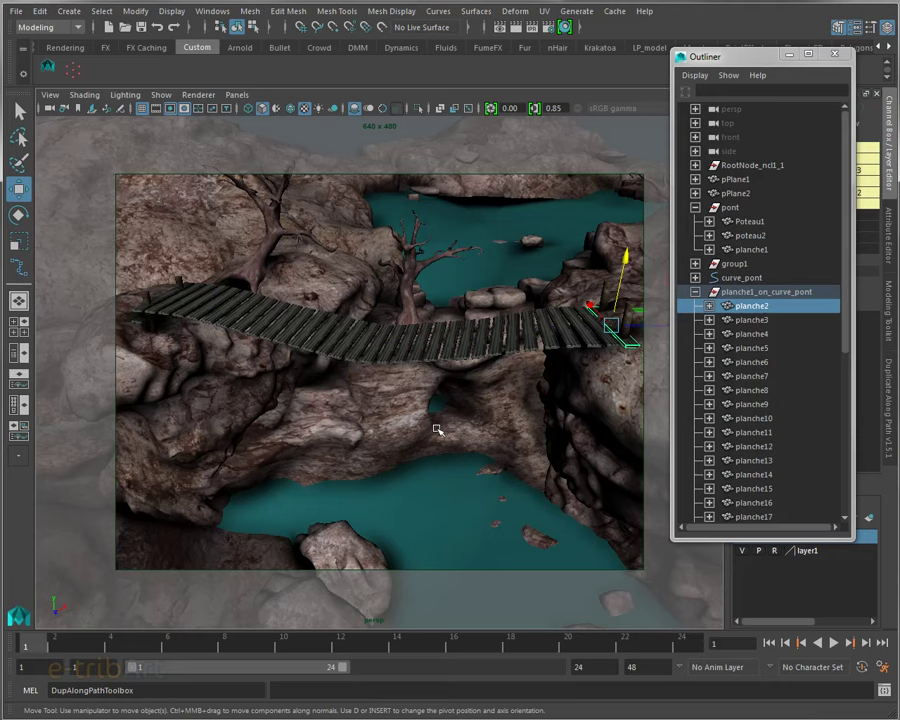
mouse_move(406, 420)
left_mouse_down("alt")
mouse_move(422, 410)
mouse_move(424, 362)
left_mouse_up("alt")
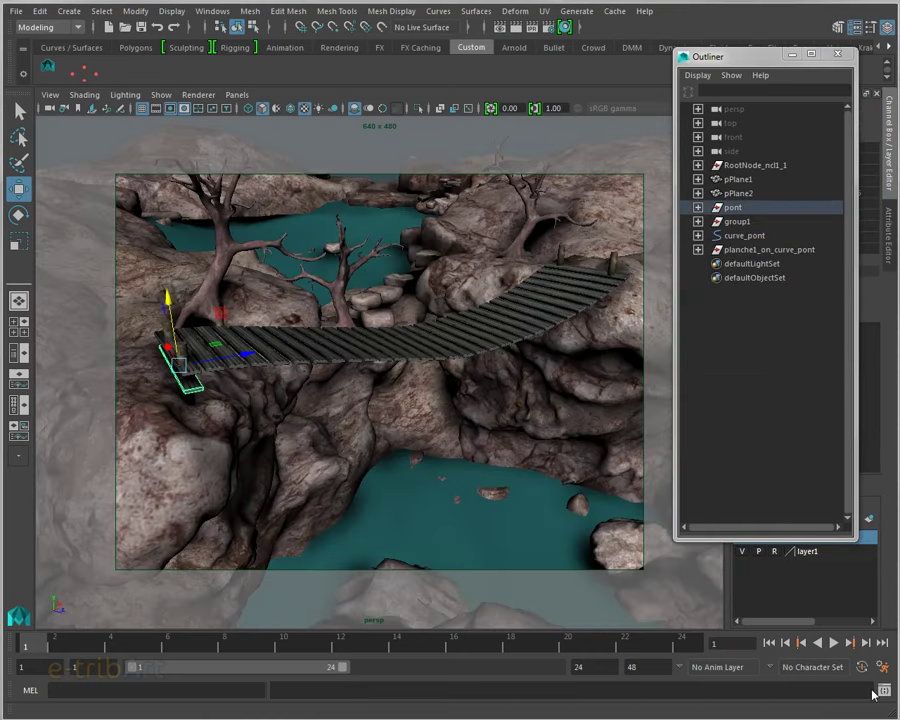
Slide the Outliner off screen to reveal the Channel Box, viewing the bridge slightly higher.
left_click_drag(434, 364, 380, 357, "alt")
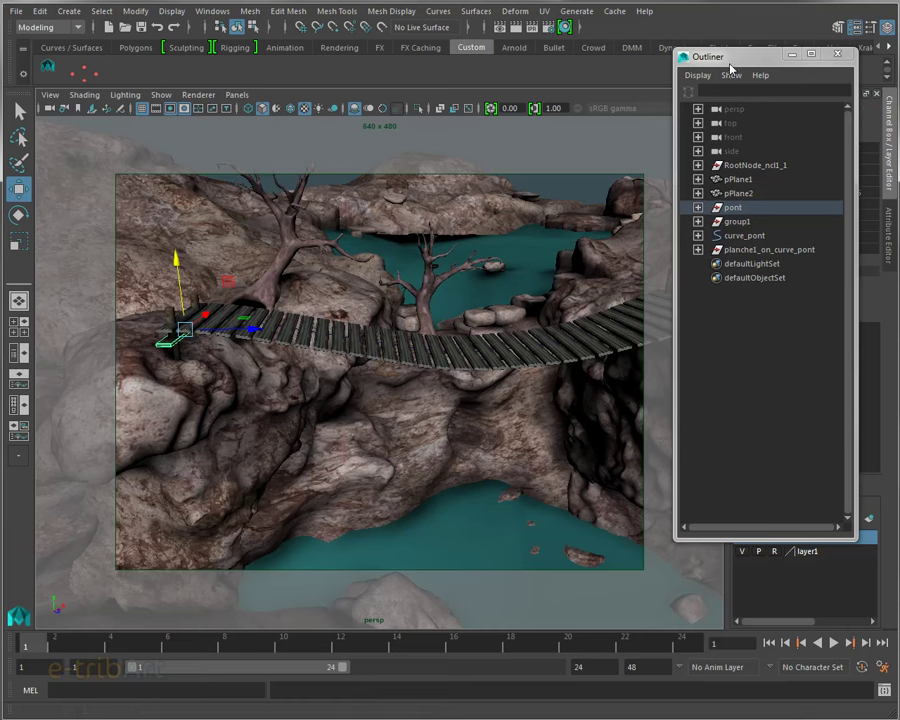
left_click_drag(730, 66, 895, 68)
left_click_drag(476, 384, 381, 383, "alt")
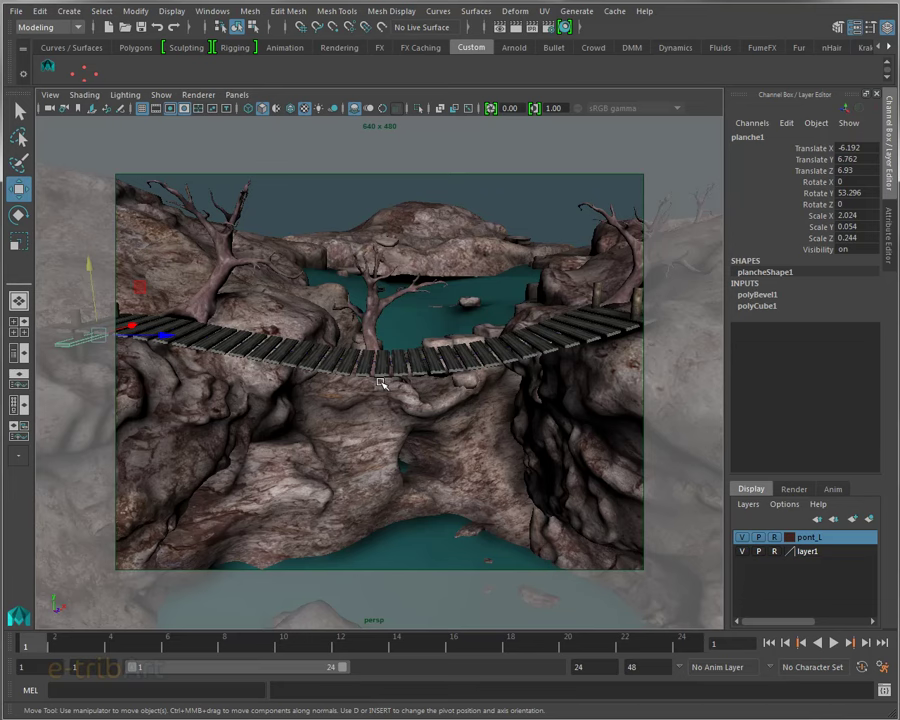
mouse_move(381, 383)
left_mouse_down("alt")
mouse_move(410, 388)
mouse_move(406, 380)
left_mouse_up("alt")
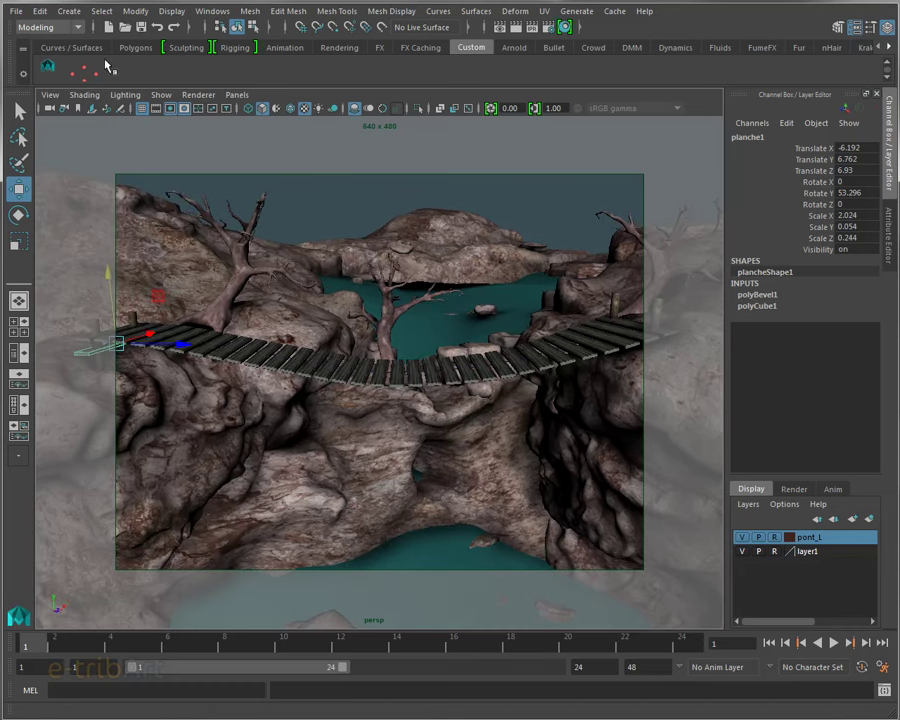
Switch to the Animation menu set and browse the Deform menu.
left_click(70, 28)
left_click(36, 71)
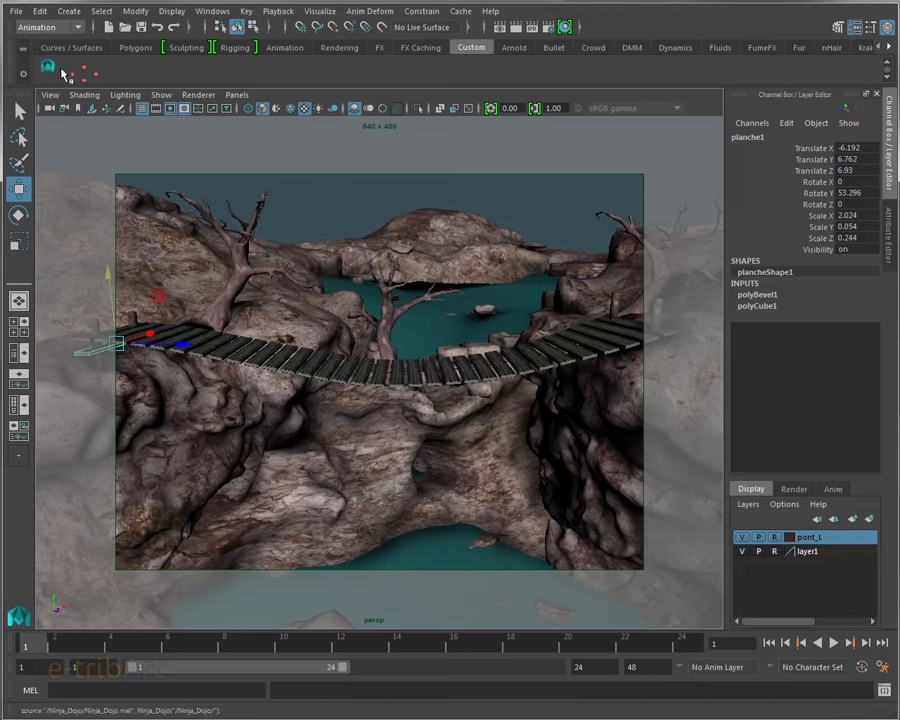
left_click(383, 12)
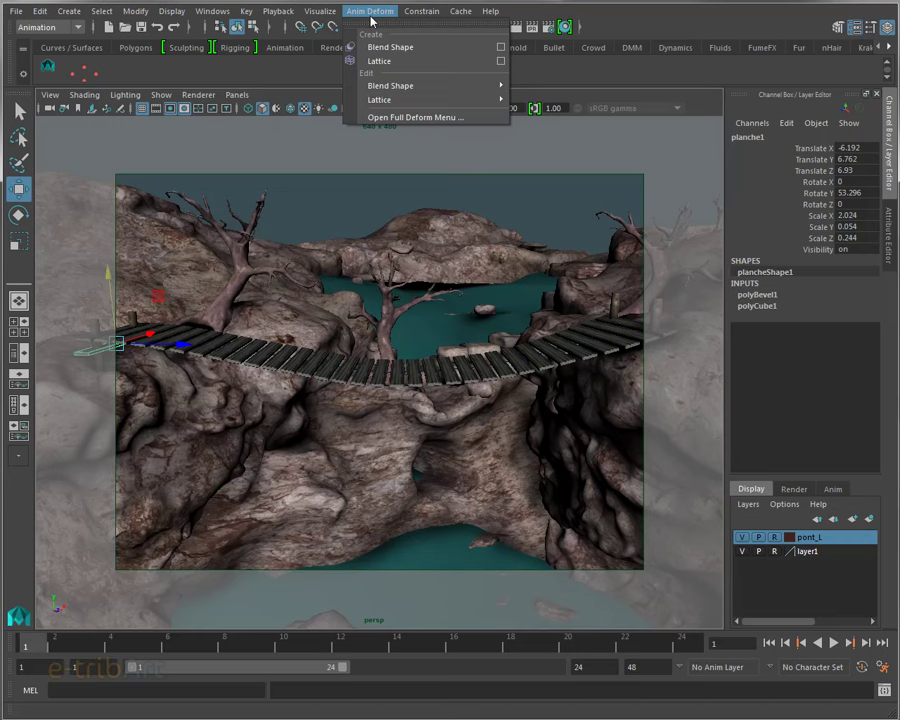
left_click(652, 84)
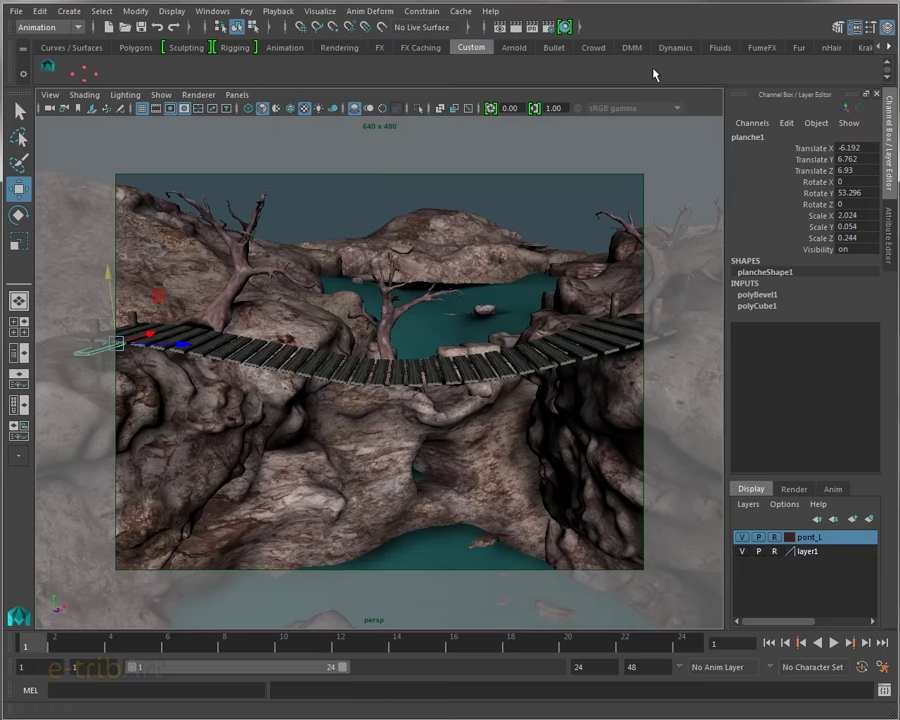
Orbit to a lower side view of the bridge and reopen the Deform menu.
left_click_drag(330, 278, 427, 407, "alt")
mouse_move(478, 362)
left_mouse_down("alt")
mouse_move(495, 374)
mouse_move(465, 388)
left_mouse_up("alt")
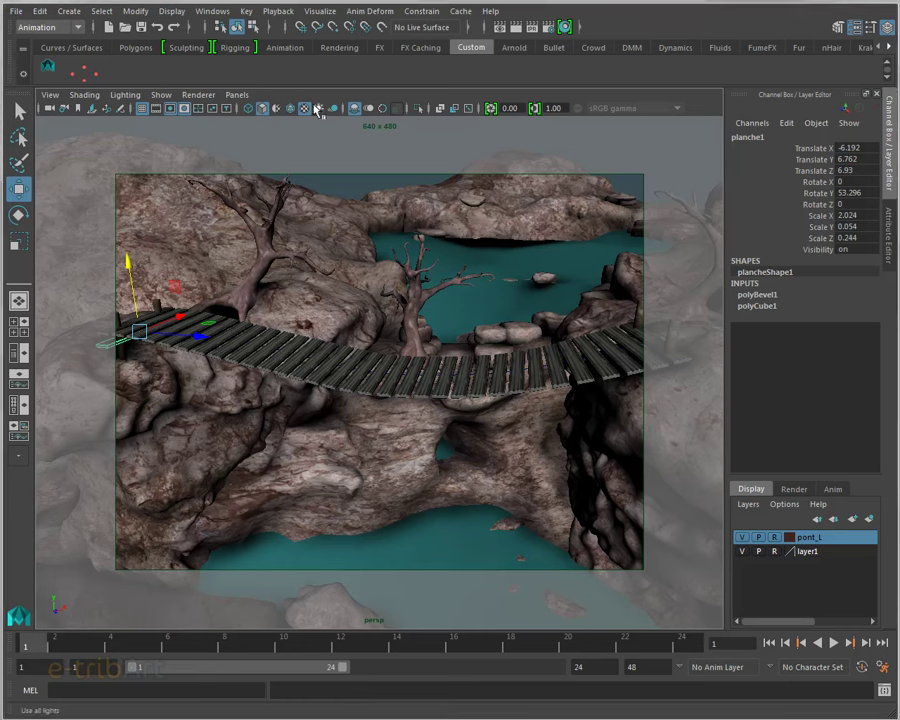
left_click(369, 11)
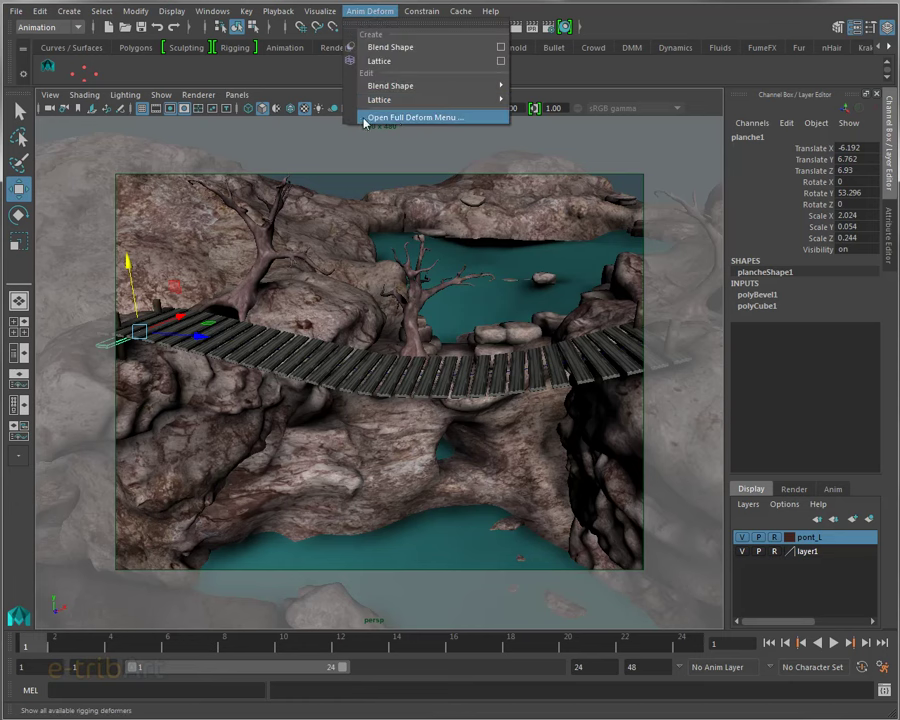
Tear off the full Deform menu and park its window at the right edge.
left_click(395, 117)
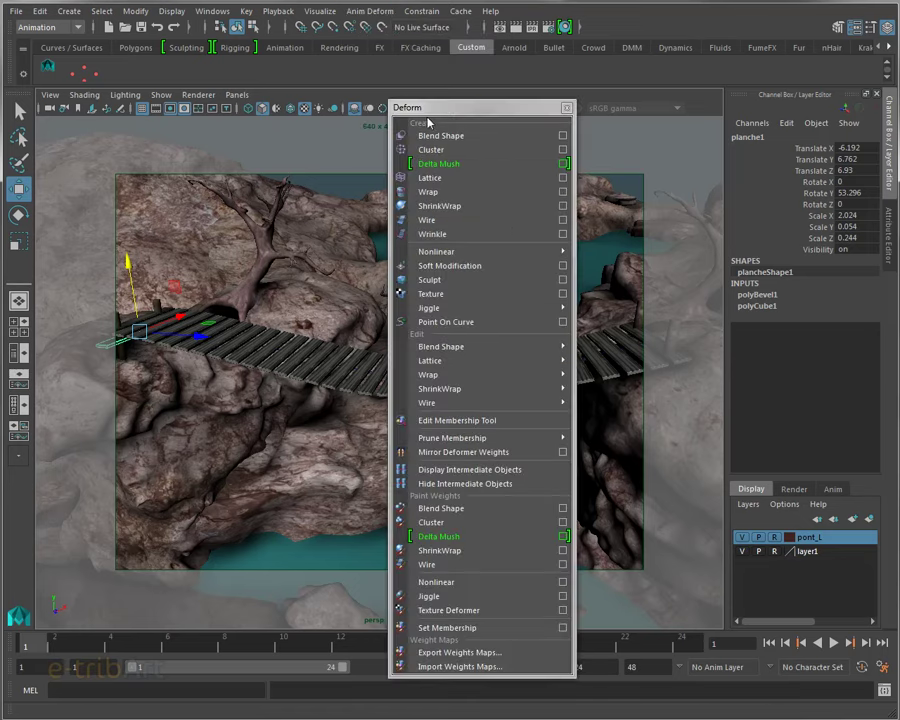
left_click_drag(440, 104, 671, 31)
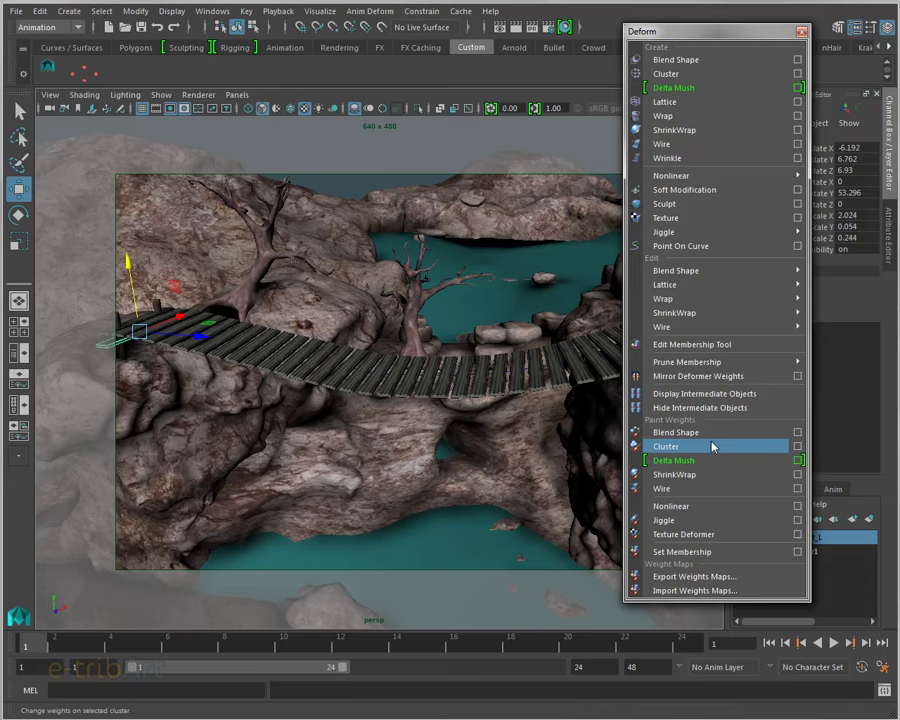
left_click_drag(690, 37, 752, 40)
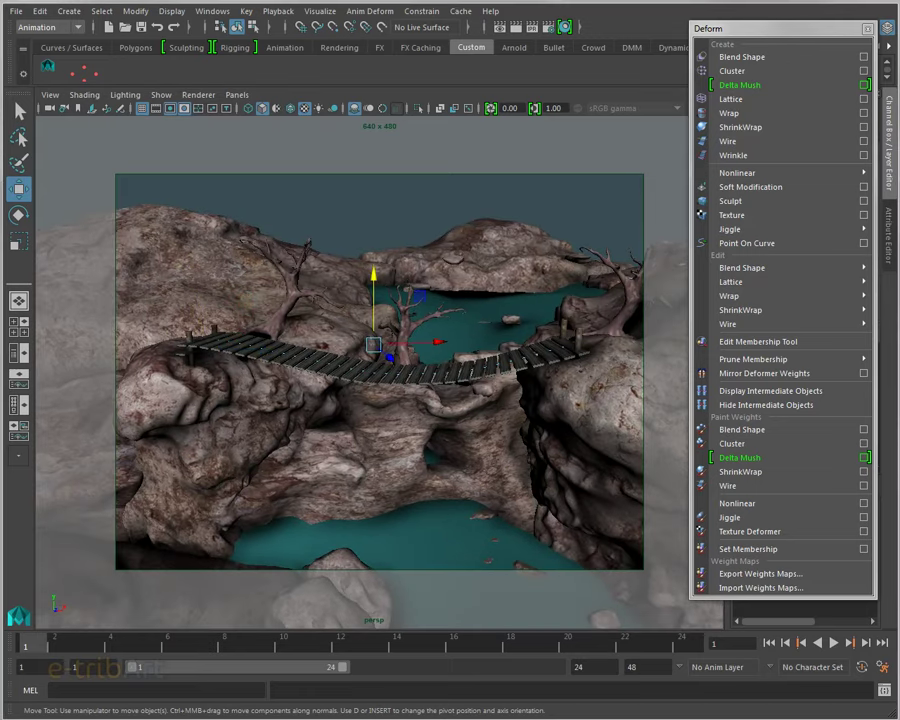
Switch the object to component selection and open the Show menu's isolate options.
right_click(403, 364)
left_click(401, 372)
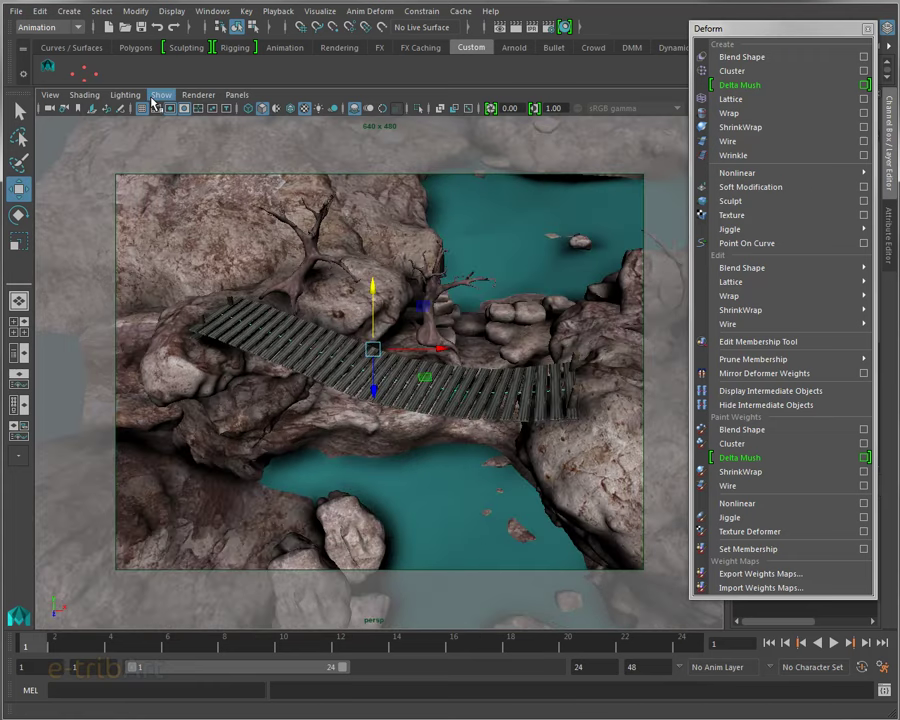
left_click(159, 95)
Isolate the bridge curve with View Selected and marquee-select all its control vertices.
left_click(305, 132)
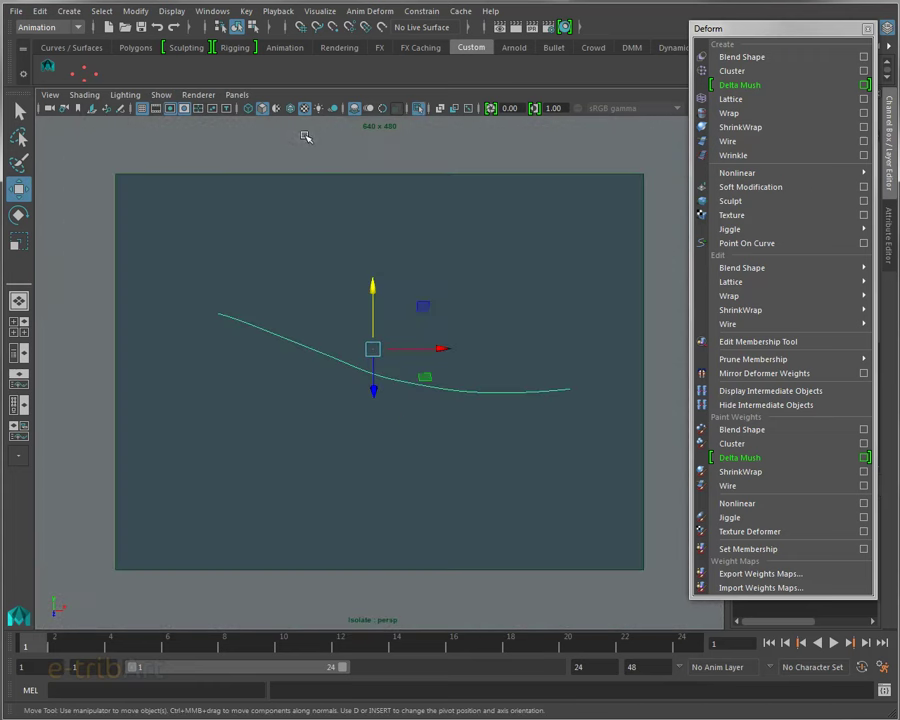
right_click(405, 383)
left_click(325, 380)
left_click_drag(336, 410, 362, 400, "alt")
left_click_drag(169, 311, 585, 407)
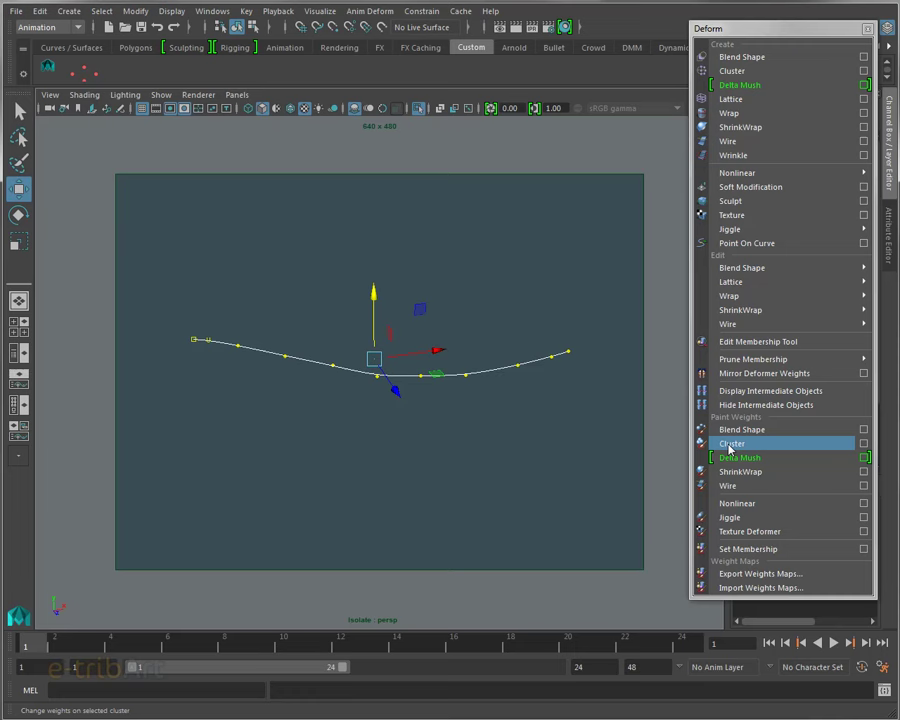
left_click(785, 443)
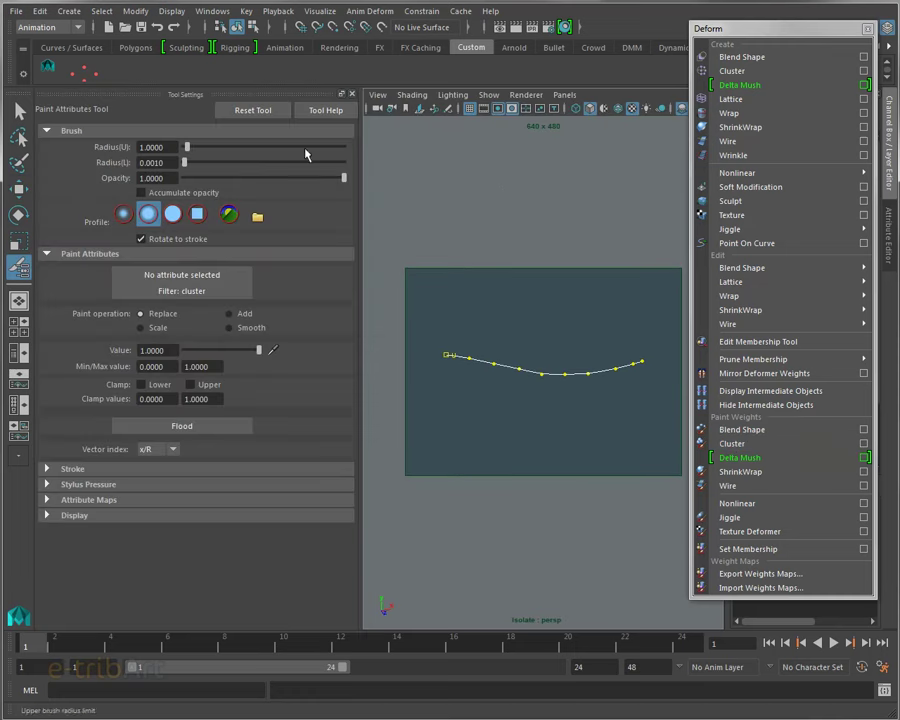
left_click(352, 95)
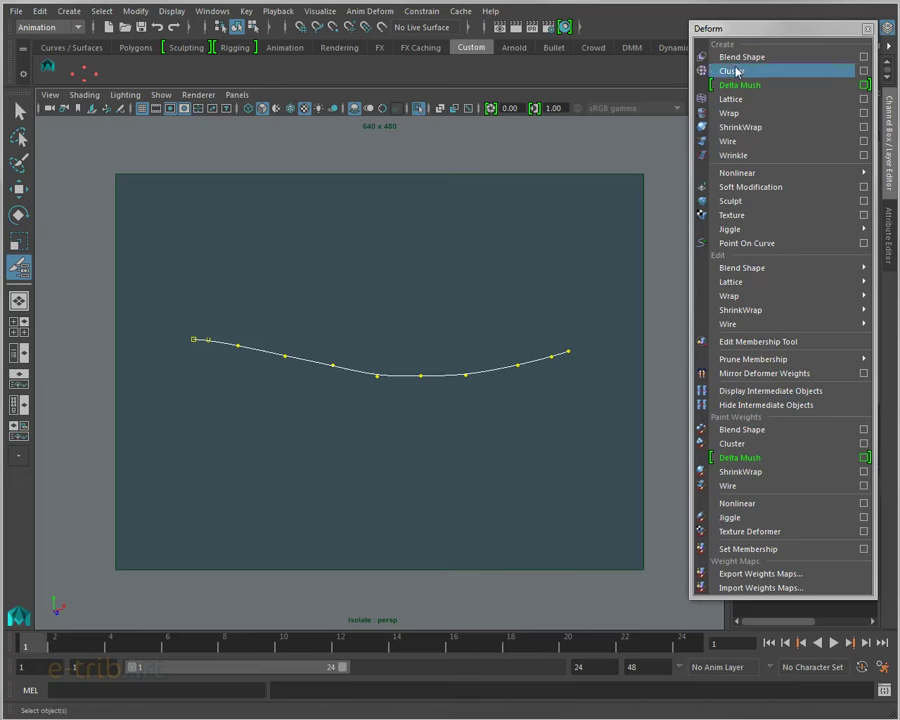
left_click(864, 71)
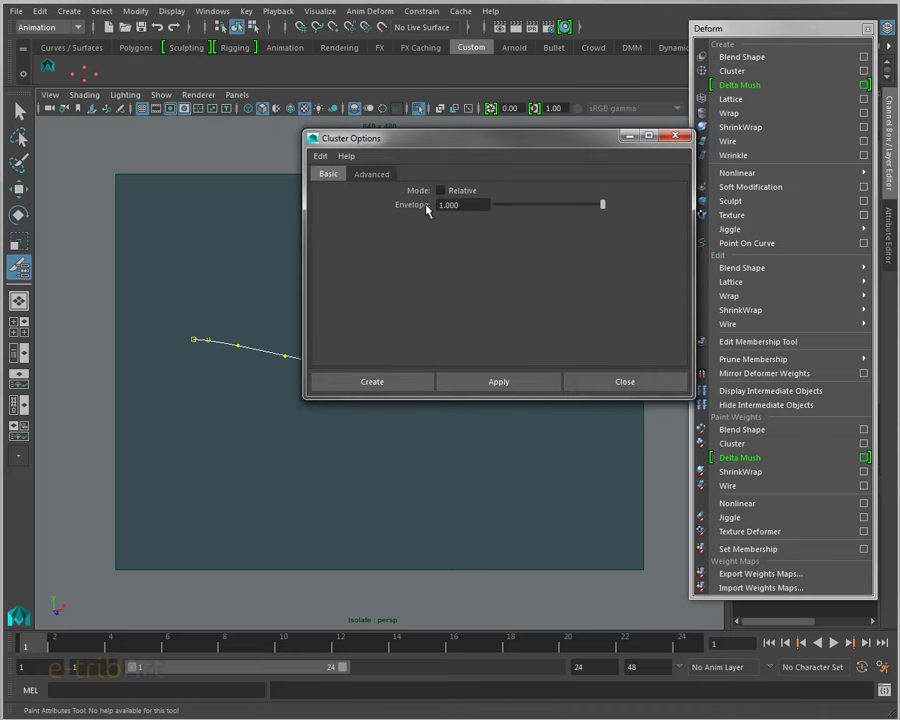
left_click_drag(466, 138, 473, 65)
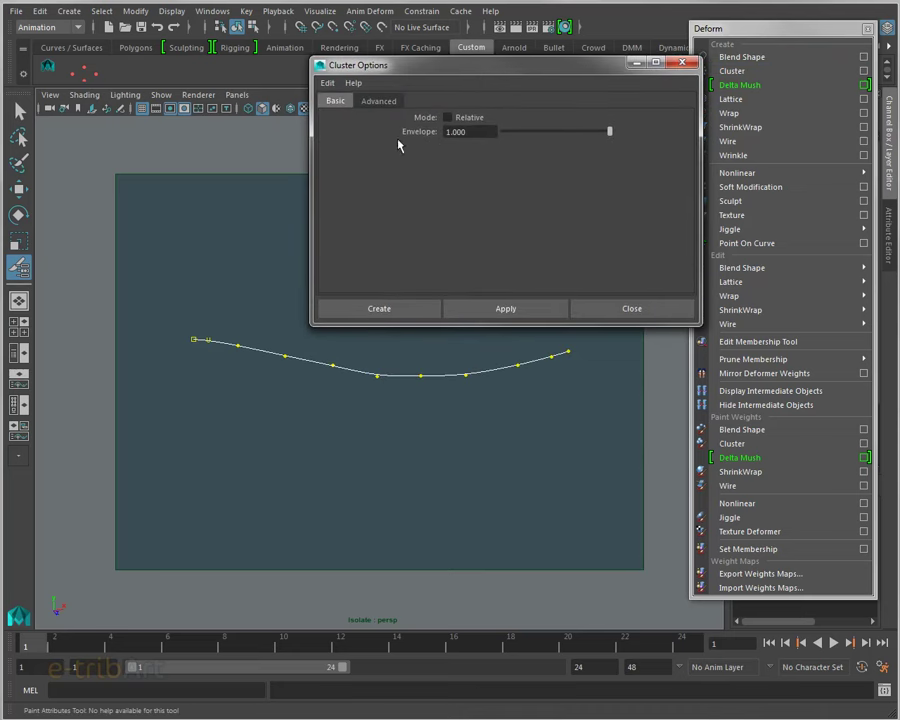
left_click(413, 309)
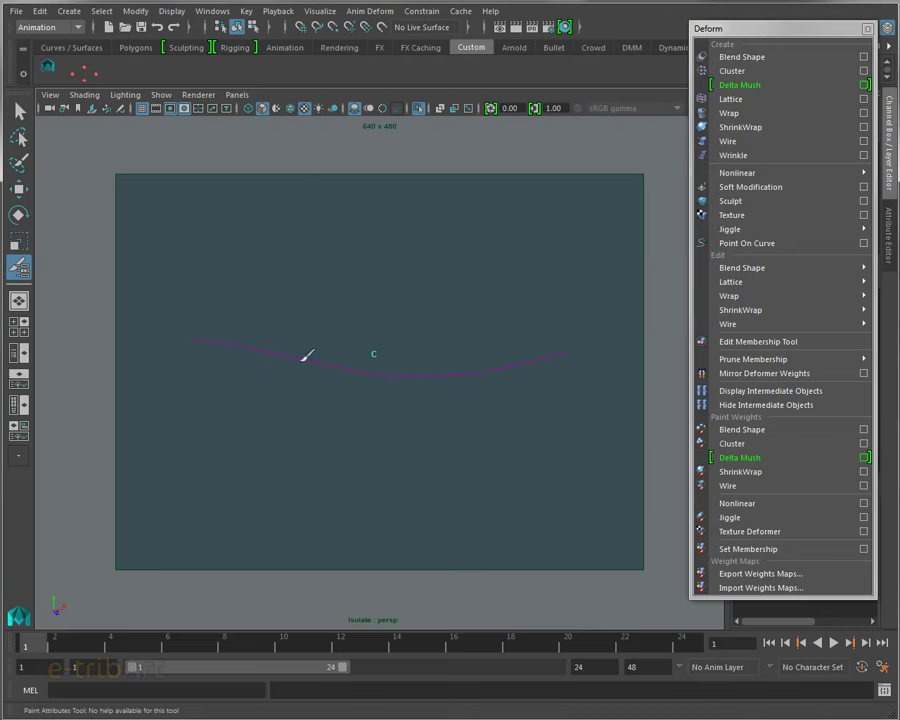
left_click(22, 108)
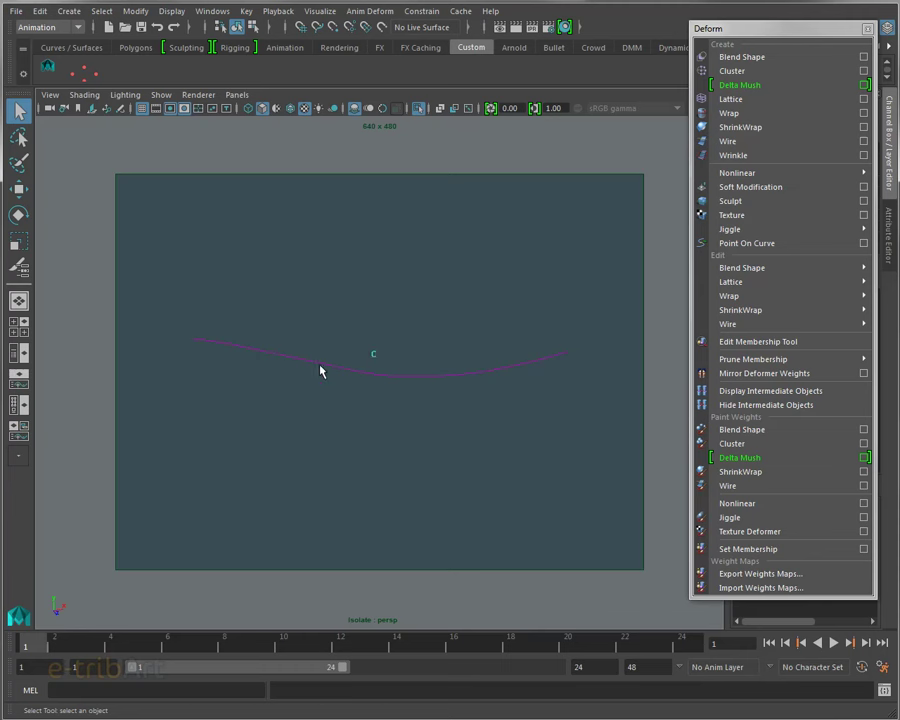
key("w")
left_click(373, 355)
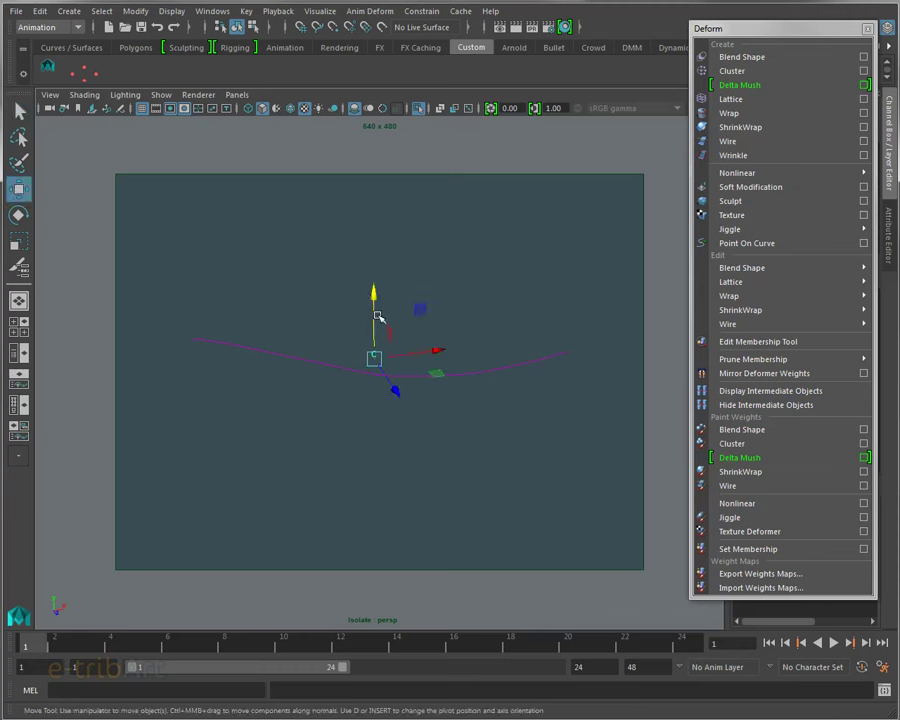
mouse_move(376, 290)
left_mouse_down()
mouse_move(377, 257)
mouse_move(377, 301)
mouse_move(380, 264)
left_mouse_up()
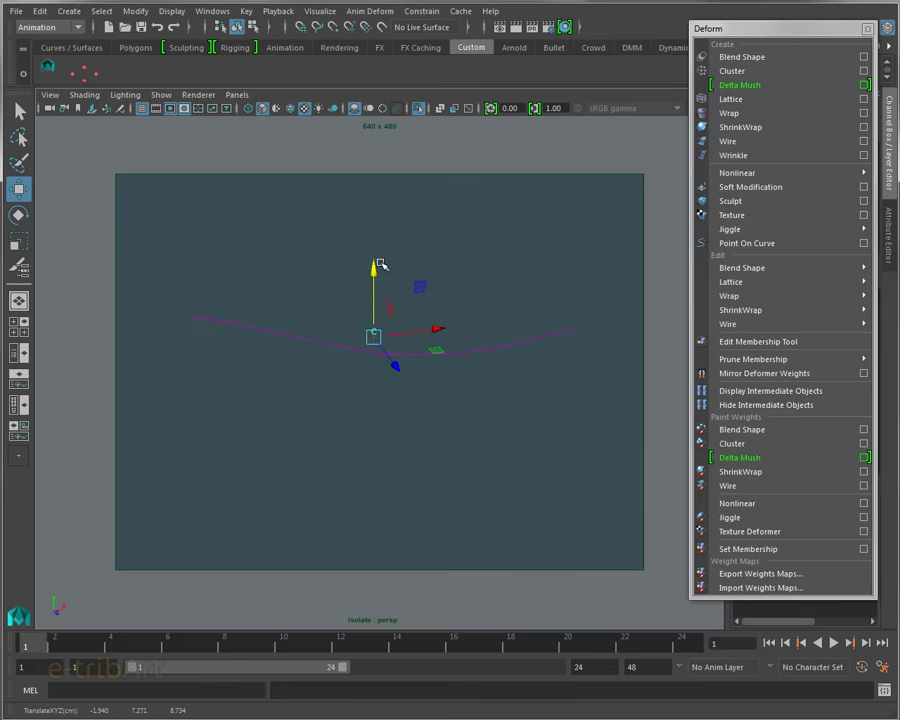
key("ctrl+z")
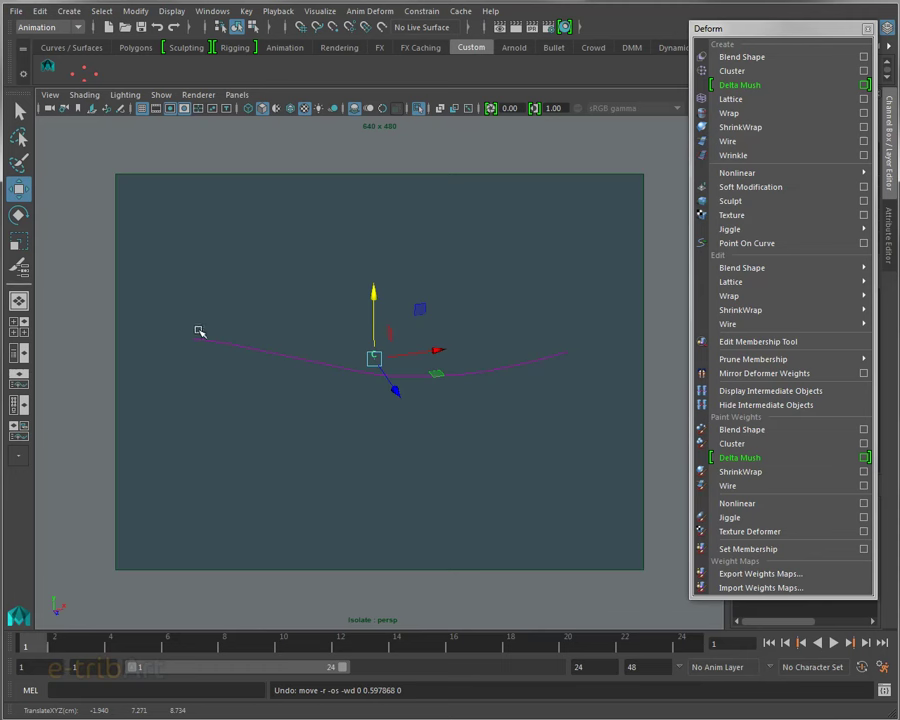
left_click(333, 337, "ctrl")
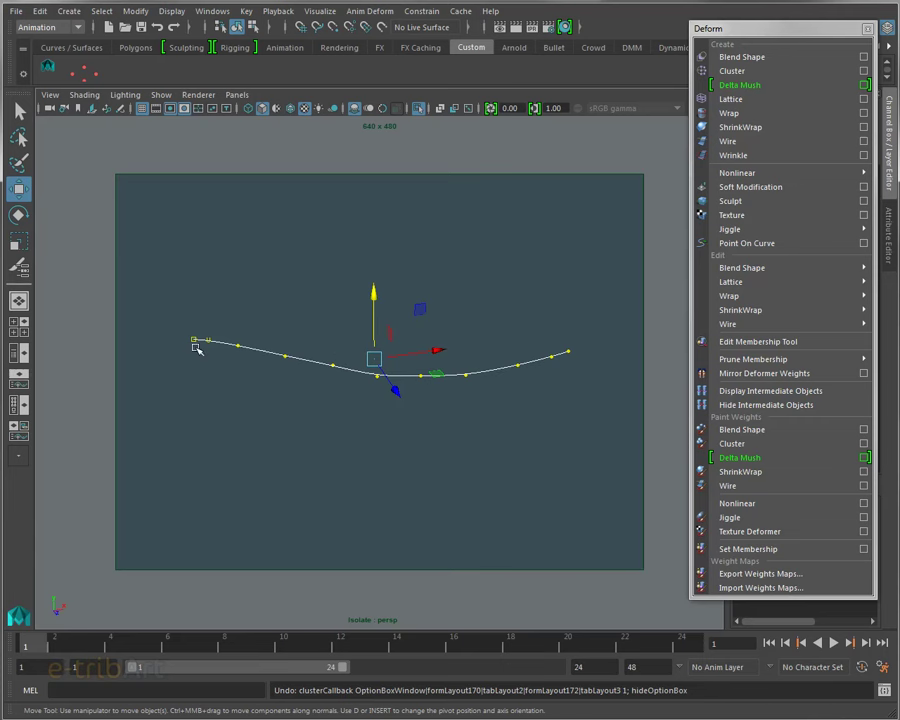
mouse_move(184, 320)
left_mouse_down()
mouse_move(217, 350)
mouse_move(531, 392)
left_mouse_up()
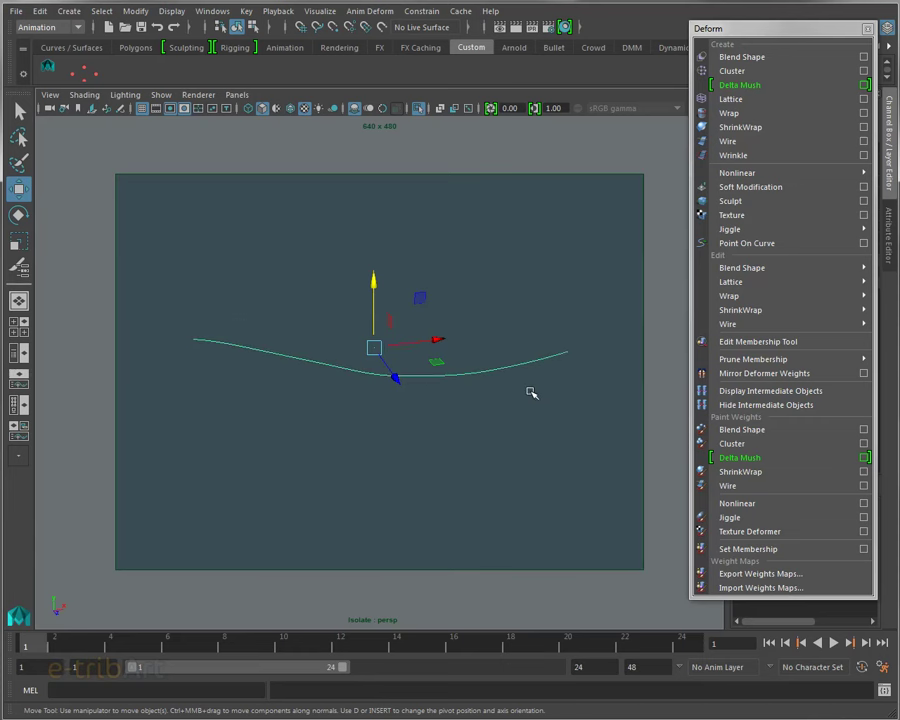
right_click(490, 374)
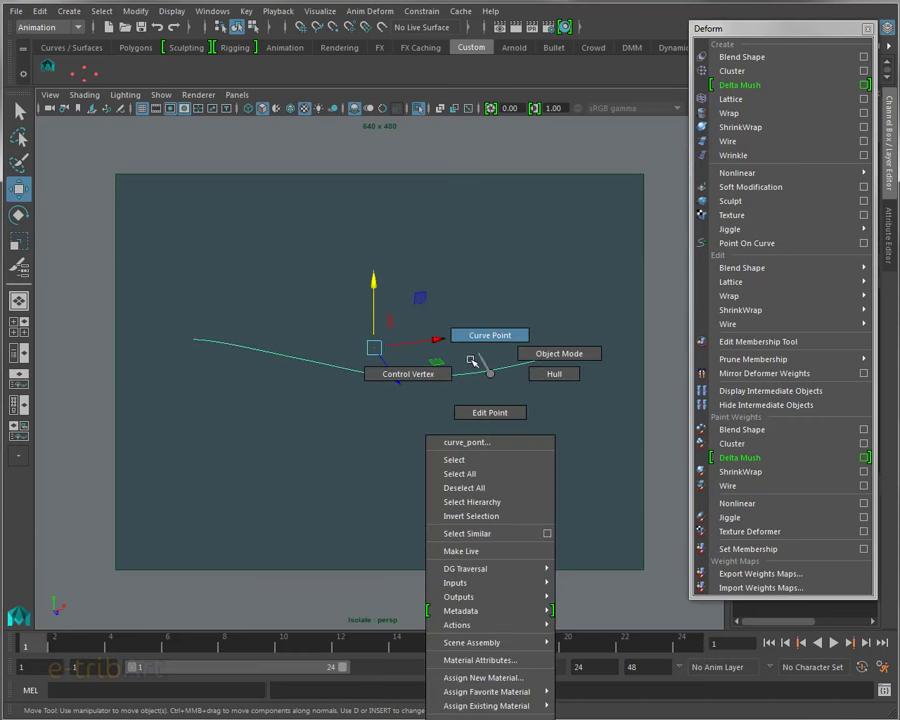
Add a cluster over all the curve's CVs, then undo a trial downward move of it.
left_click(434, 375)
mouse_move(228, 321)
left_mouse_down()
mouse_move(368, 400)
mouse_move(538, 406)
left_mouse_up()
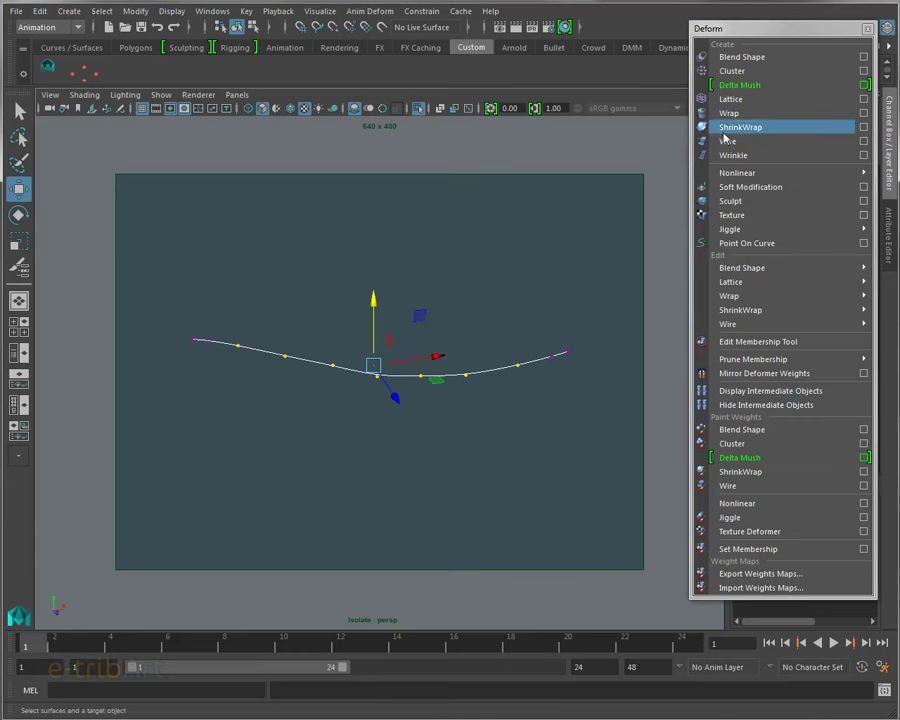
left_click(728, 72)
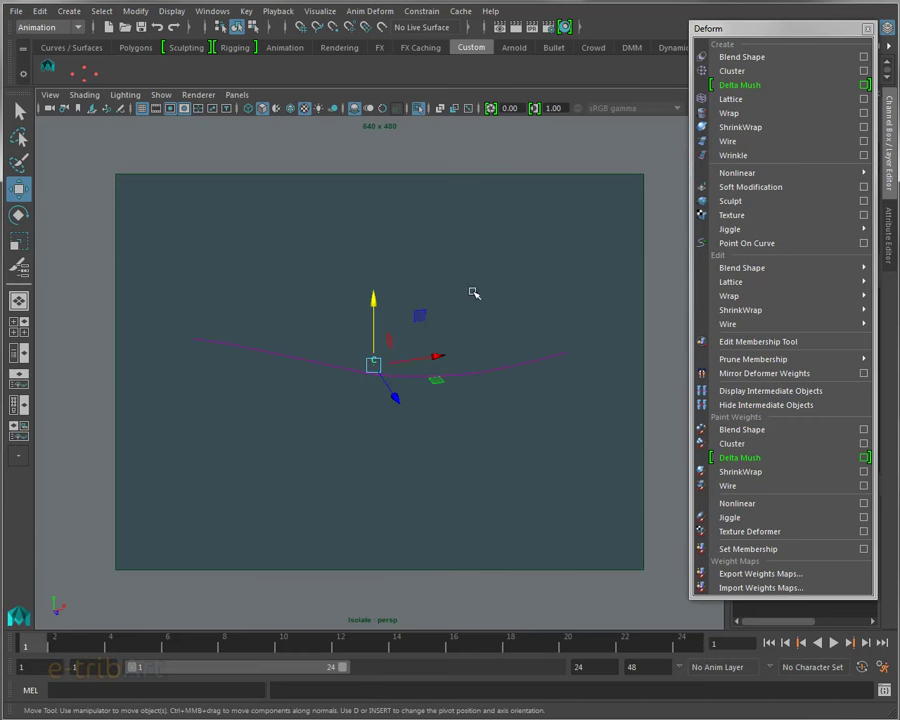
left_click_drag(371, 296, 371, 342)
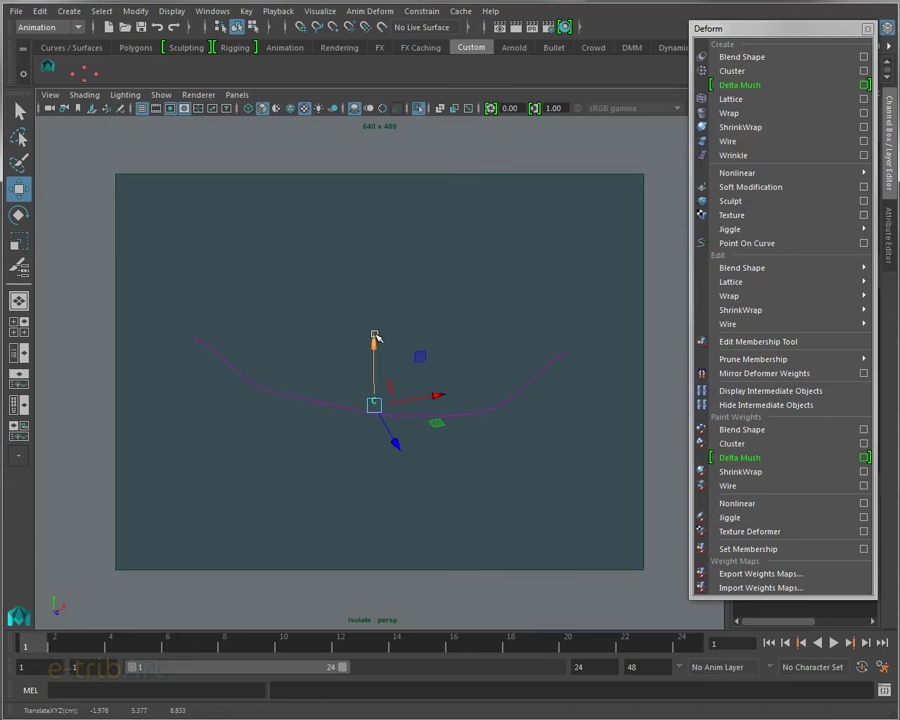
key("ctrl+z")
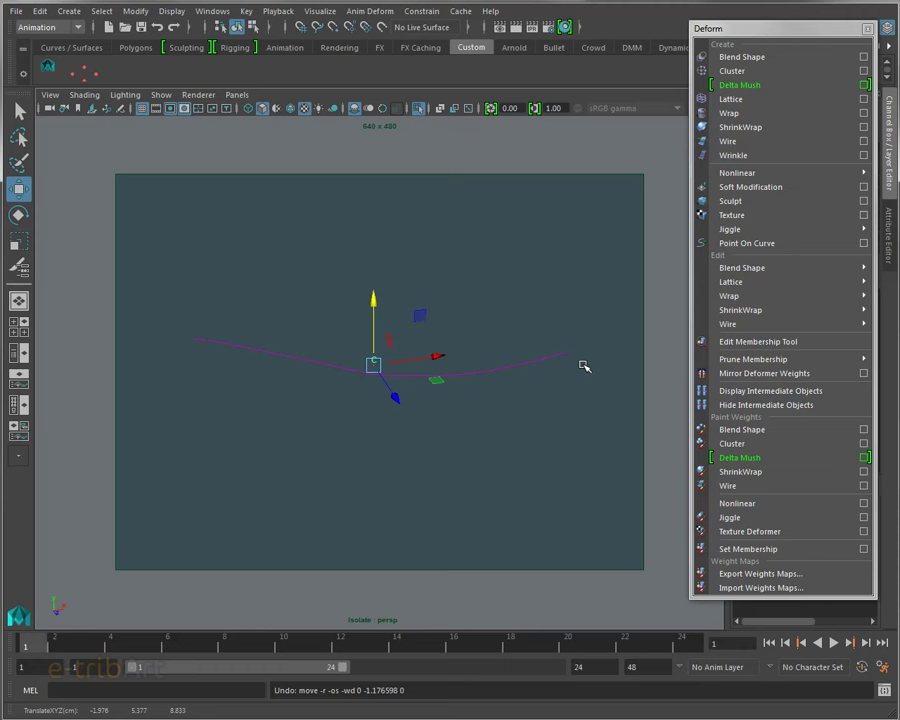
Return to Control Vertex mode and reselect all the curve's control vertices.
right_click(471, 374)
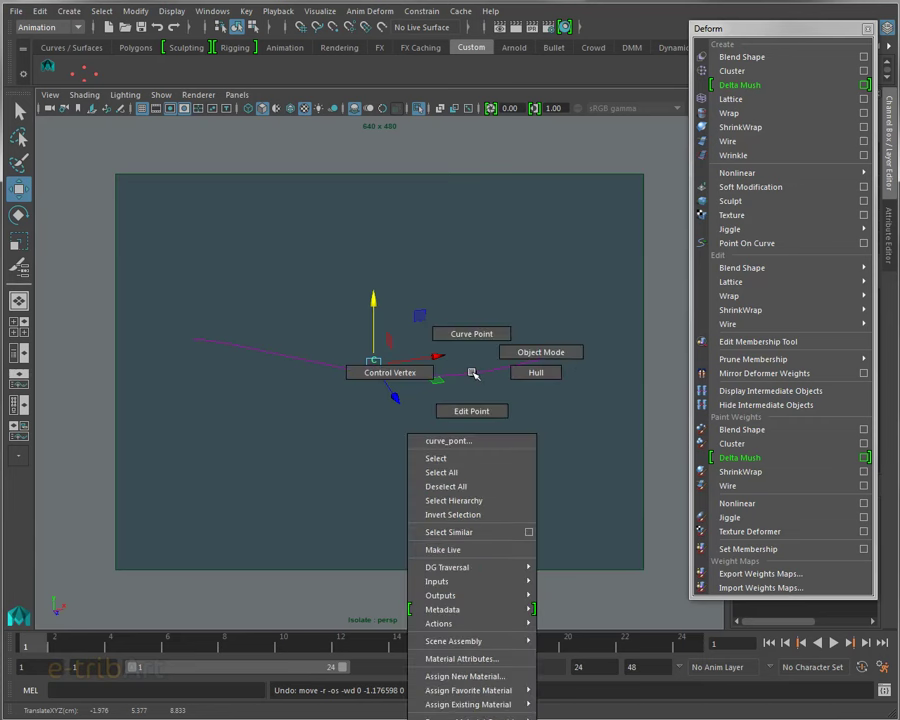
left_click(406, 377)
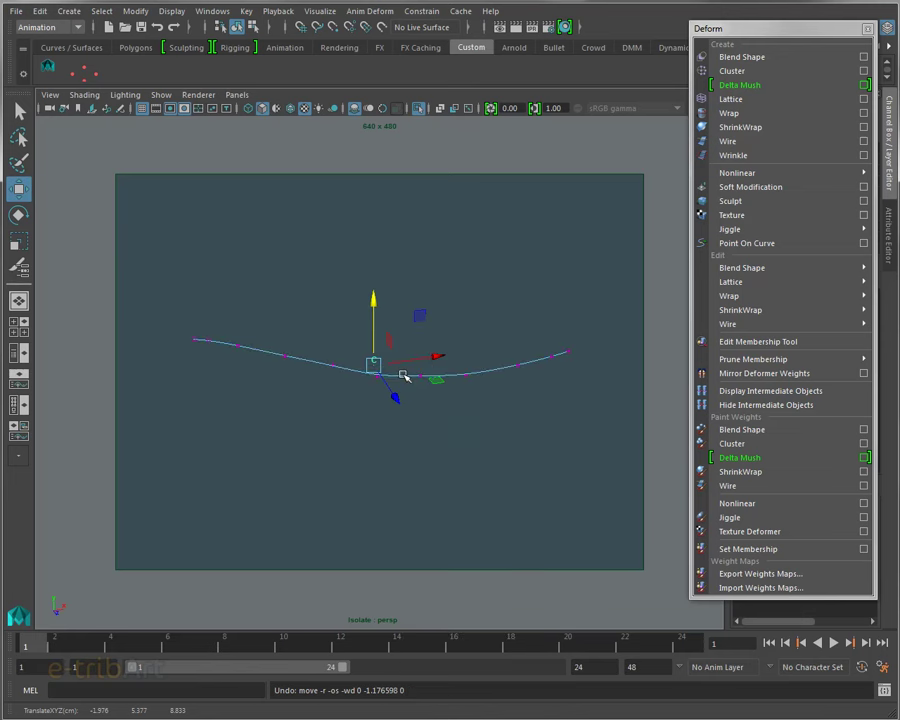
left_click_drag(222, 322, 532, 402)
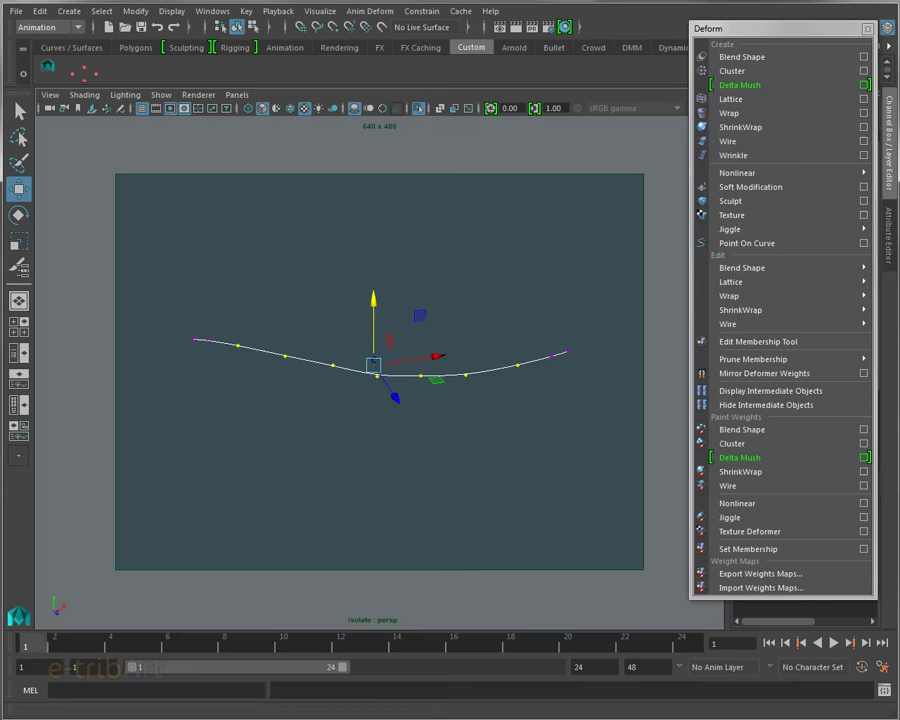
Open cluster1's Weighted Deformer weights for cv[2]–cv[8], all 1.000, and place the editor beside the curve.
left_click(212, 11)
mouse_move(244, 61)
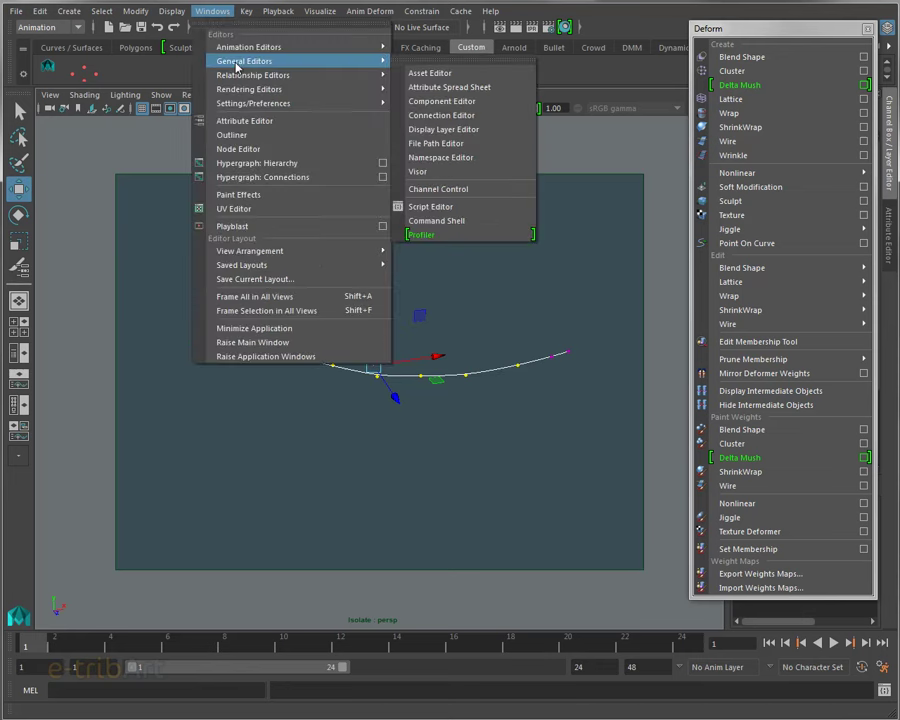
left_click(444, 101)
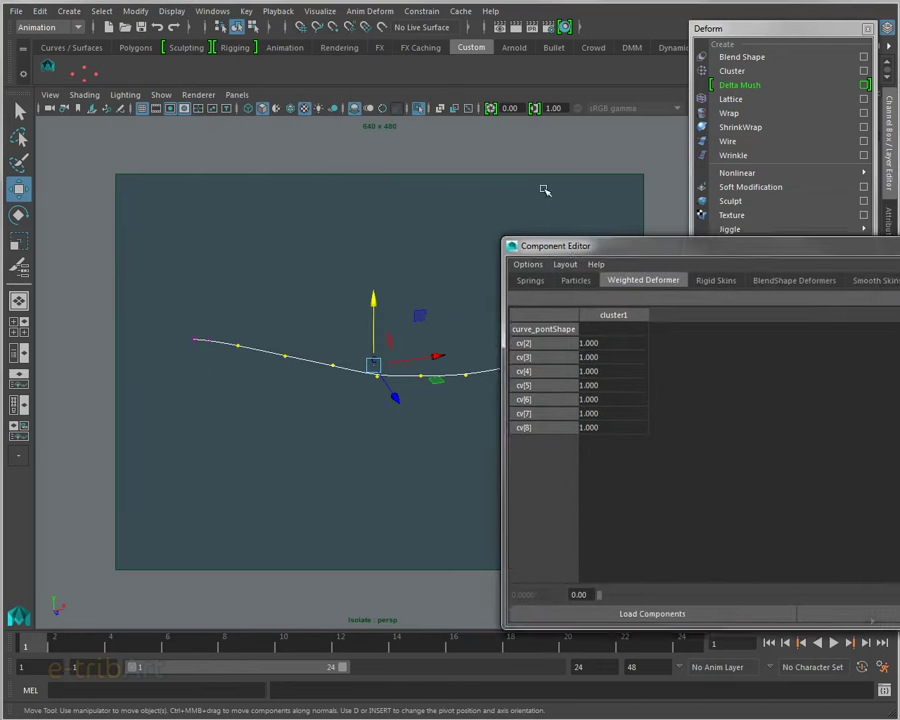
left_click_drag(593, 255, 391, 172)
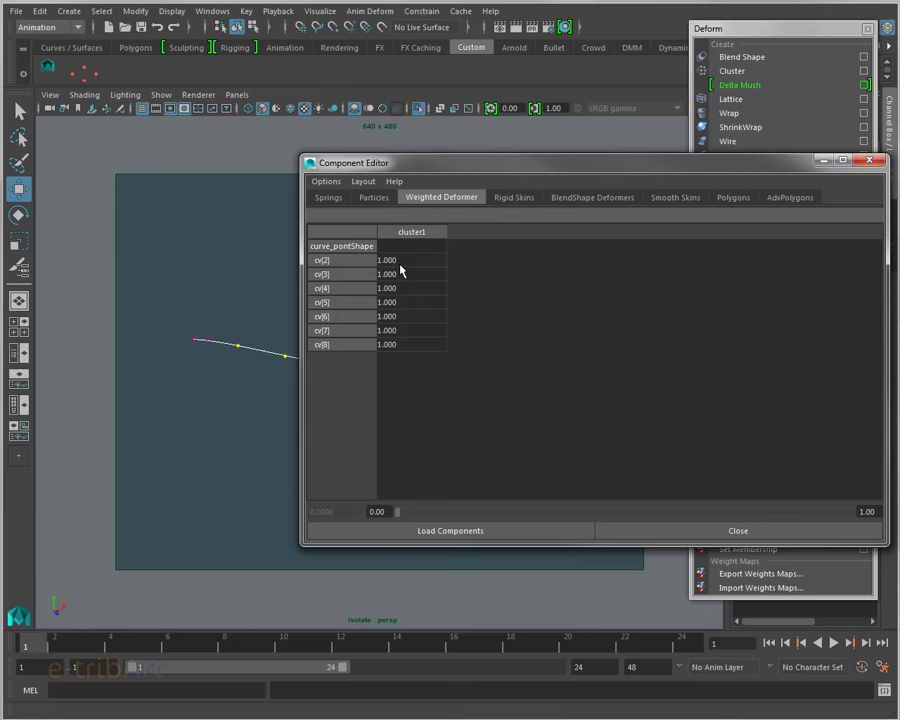
left_click_drag(436, 163, 673, 94)
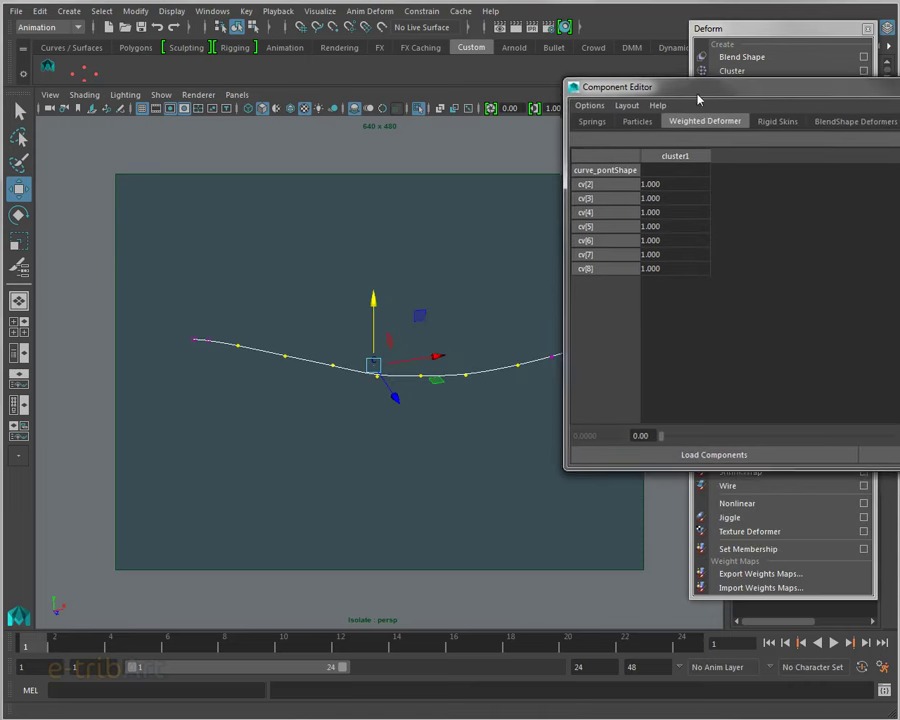
left_click_drag(899, 300, 872, 300)
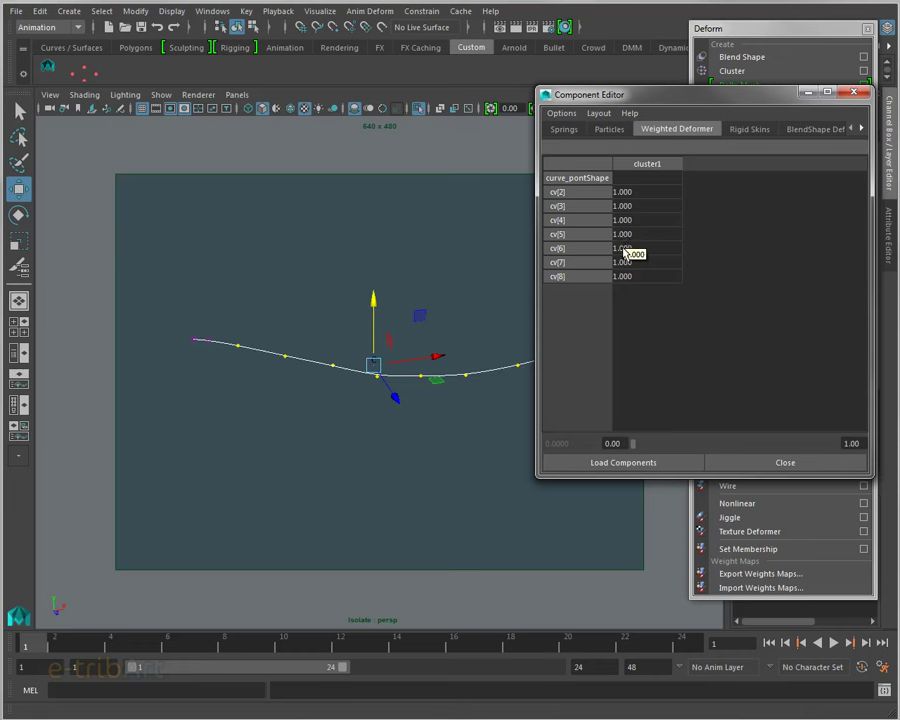
Set the cv[4] weight, first 0.8 and then 0.700.
left_click(622, 220)
left_click(626, 250, "shift")
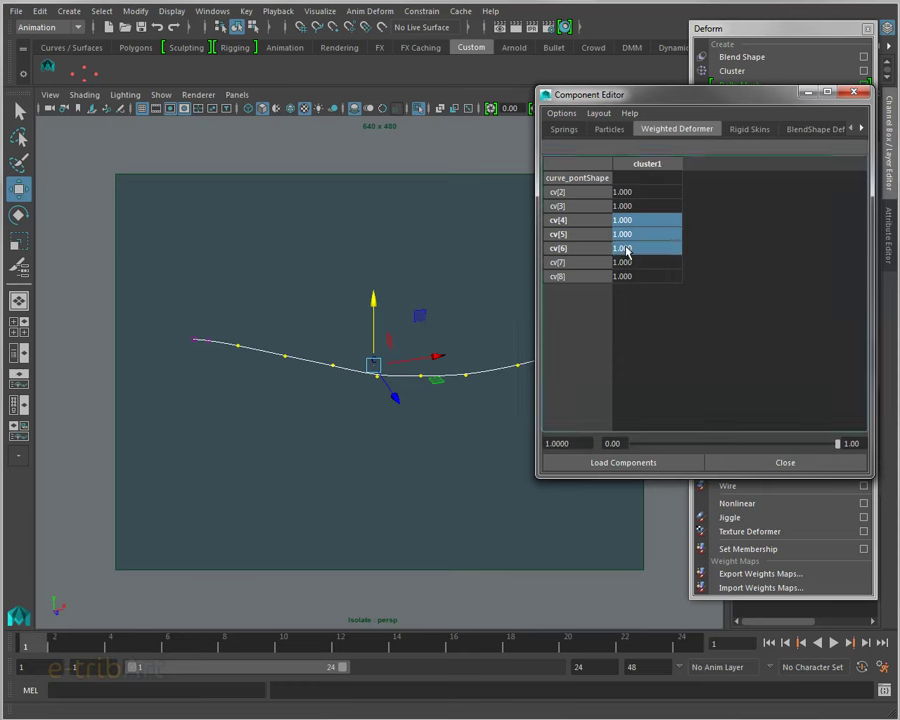
double_click(625, 220)
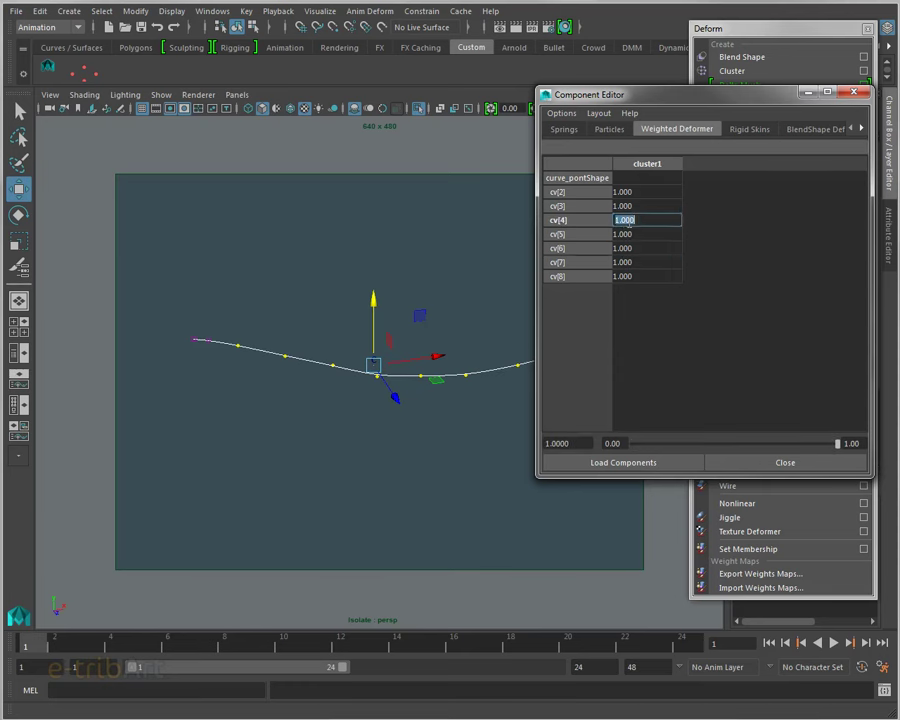
type("0.")
key("Return")
type("0.")
key("Return")
Enter weights cv[6]=0.700, cv[8]=0.900 and cv[7]=0.700 after briefly trying 0.900.
left_click(626, 248)
type("0.")
key("Return")
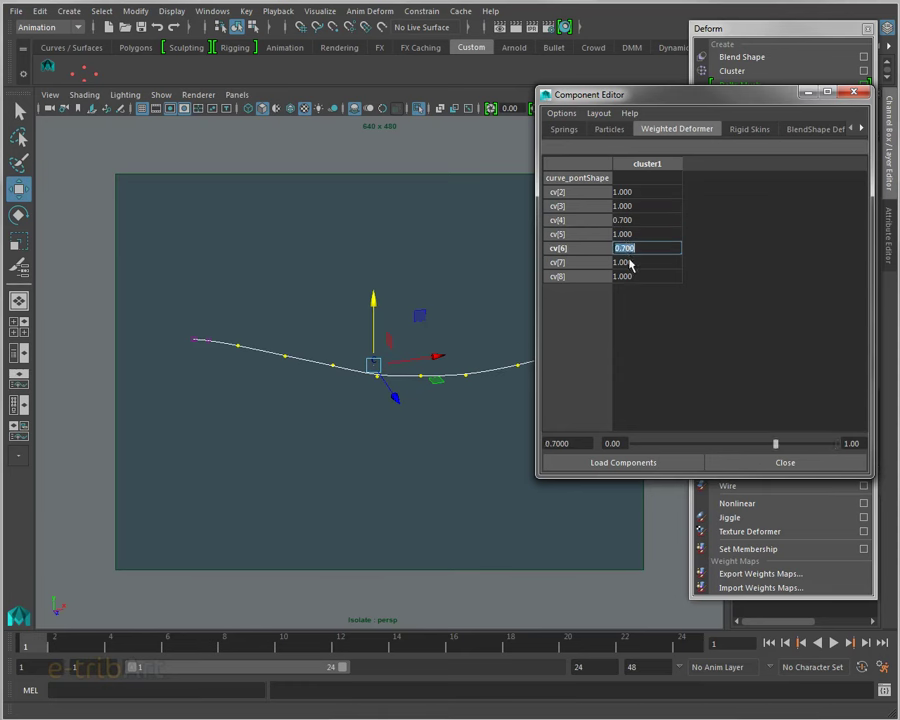
left_click(629, 262)
type("0.9")
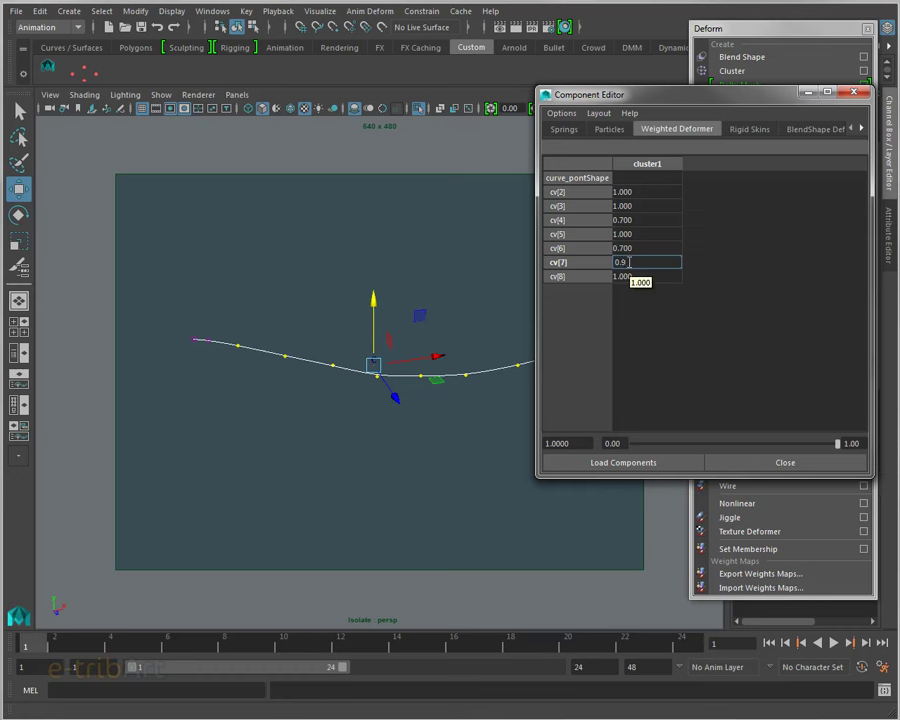
key("Return")
left_click(627, 277)
type("0.9")
key("Return")
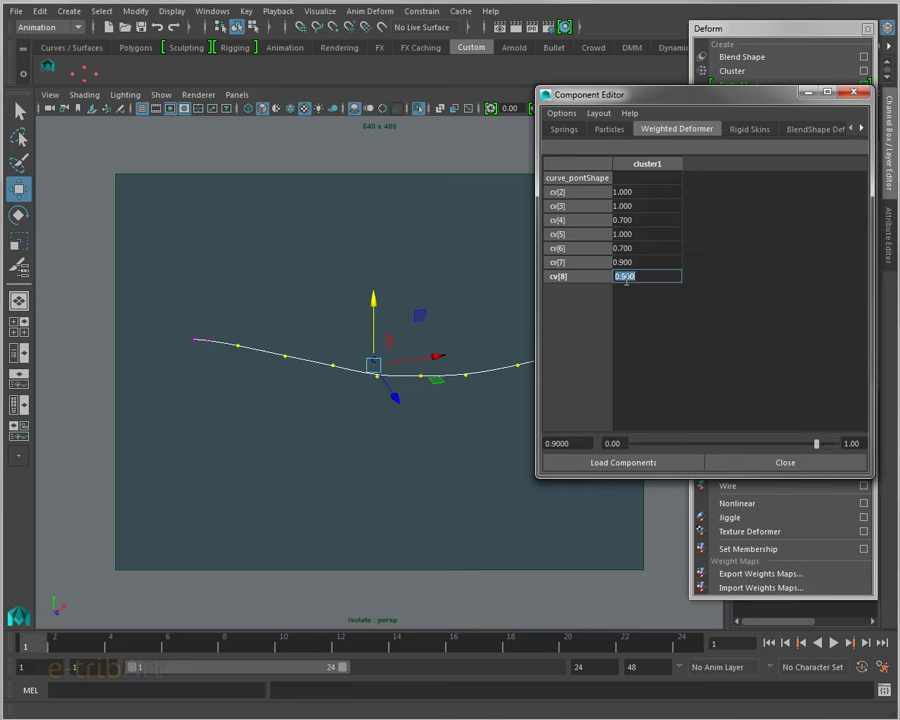
left_click(634, 259)
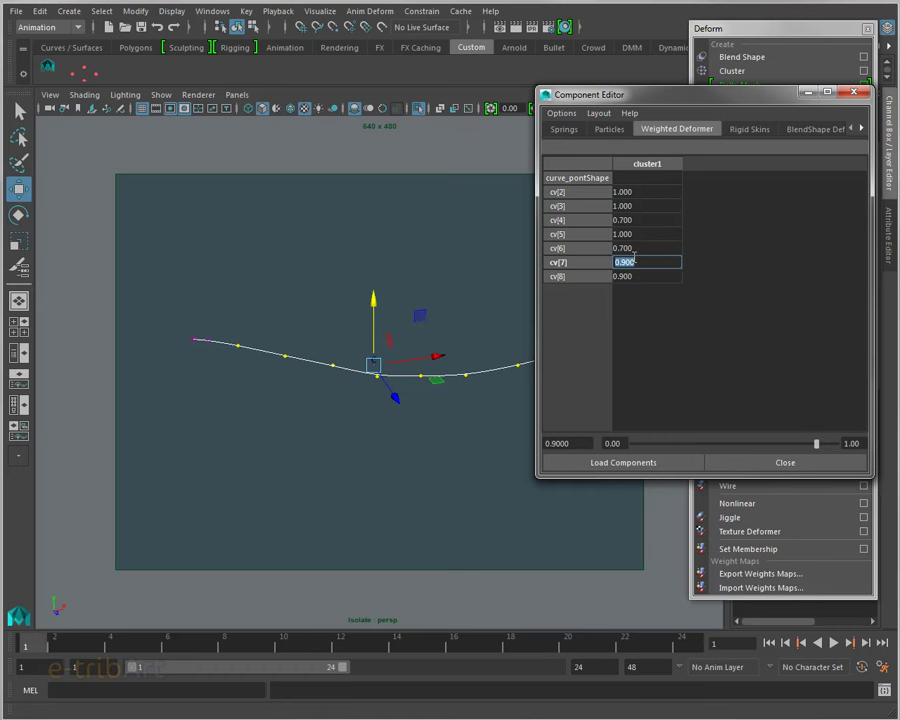
type("0.7")
key("Return")
Check the cv[5]–cv[8] weights, then set cv[4]=0.9, cv[3]=0.7 and cv[2]=0.2.
left_click(628, 248)
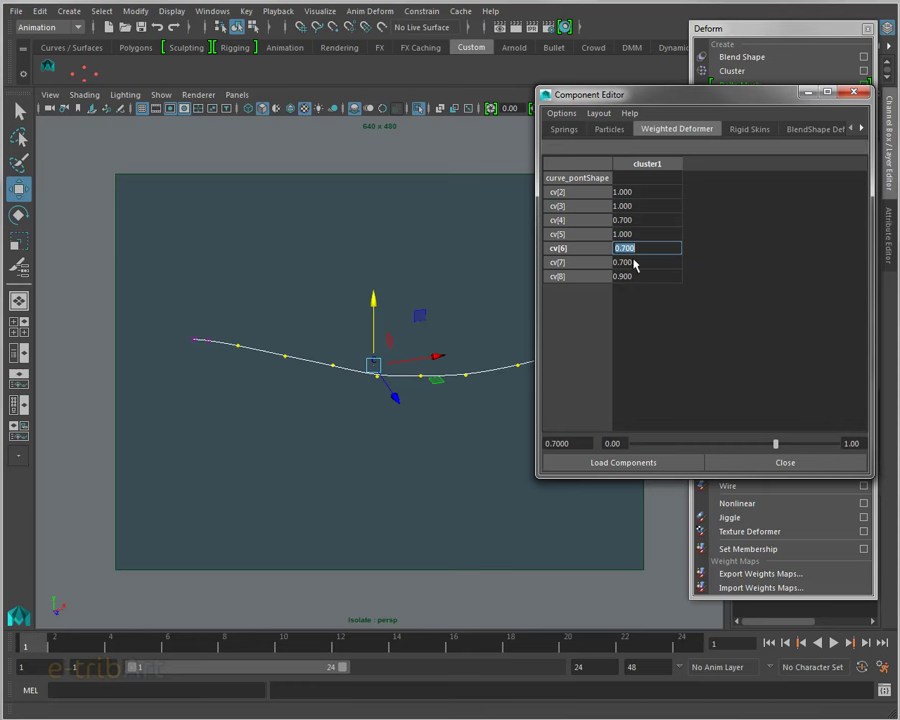
left_click(640, 276)
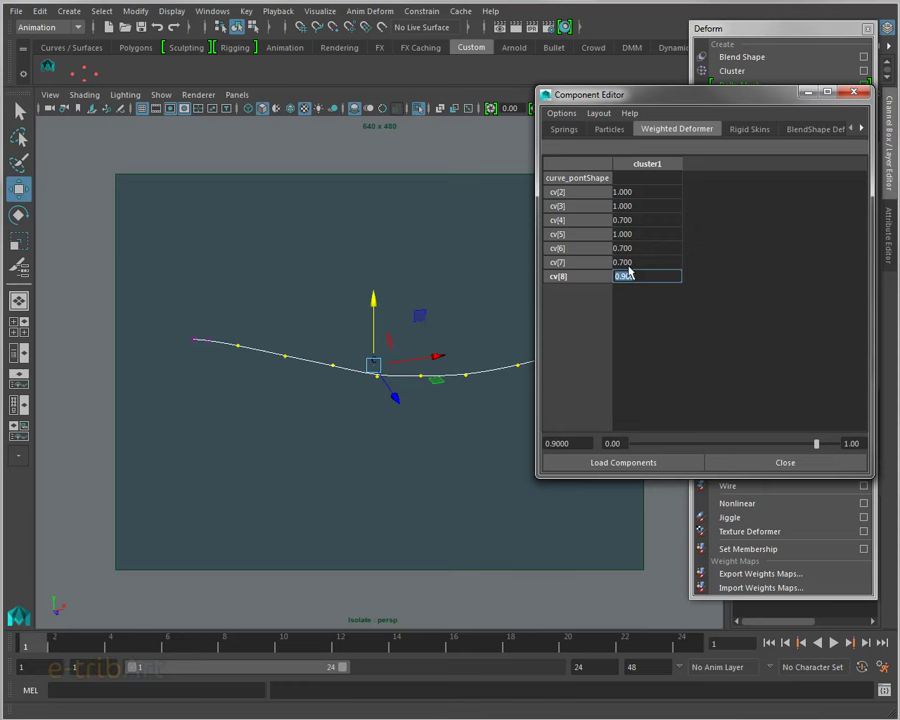
left_click(640, 262)
left_click(637, 234)
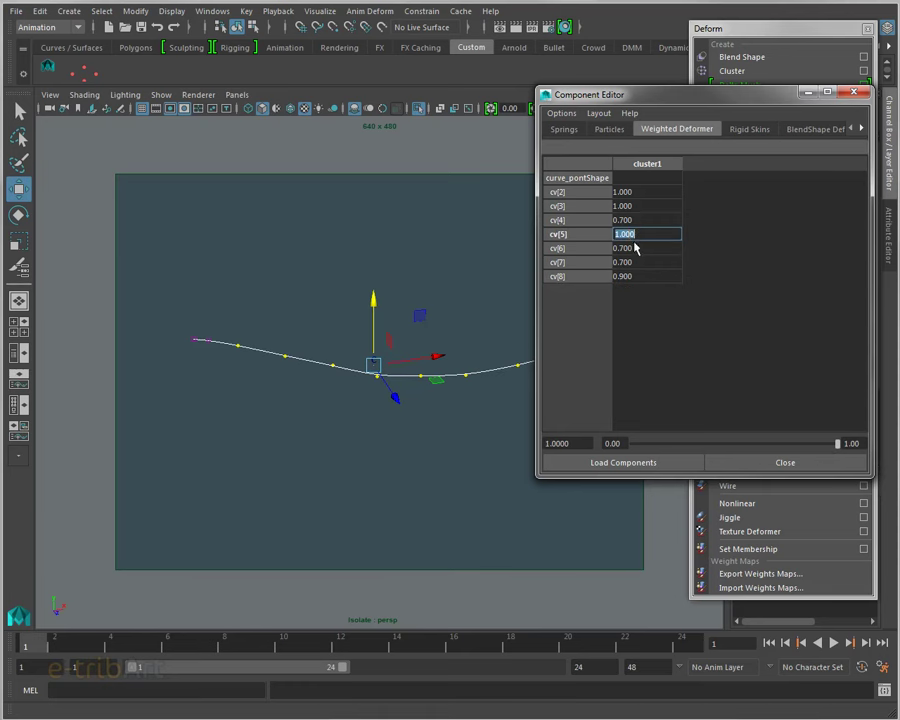
left_click(640, 221)
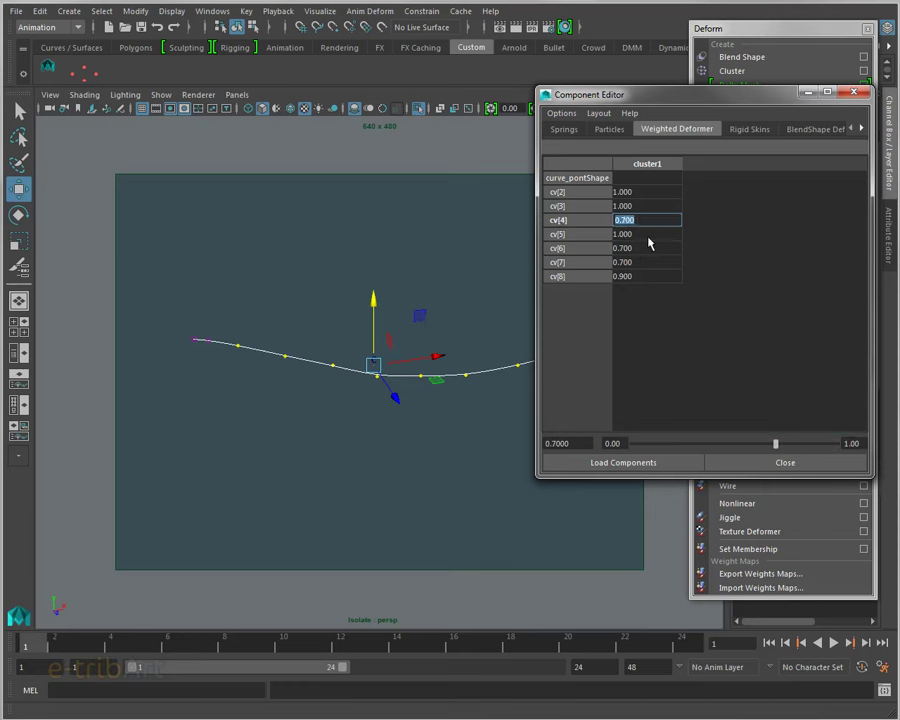
type("0.9")
key("Return")
left_click(638, 206)
type("0.7")
key("Return")
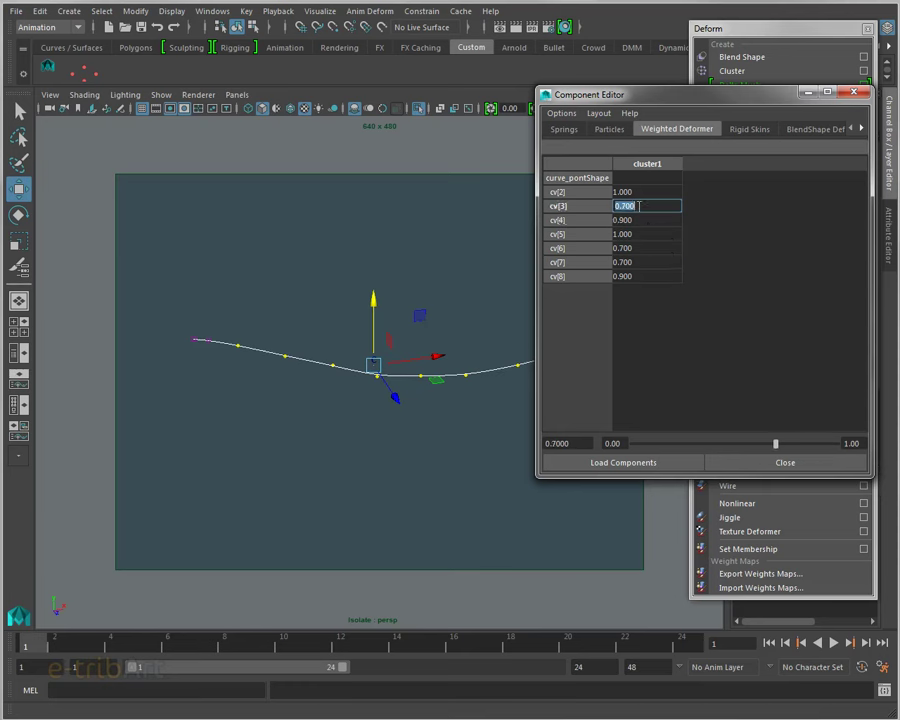
left_click(640, 196)
type("0.2")
key("Return")
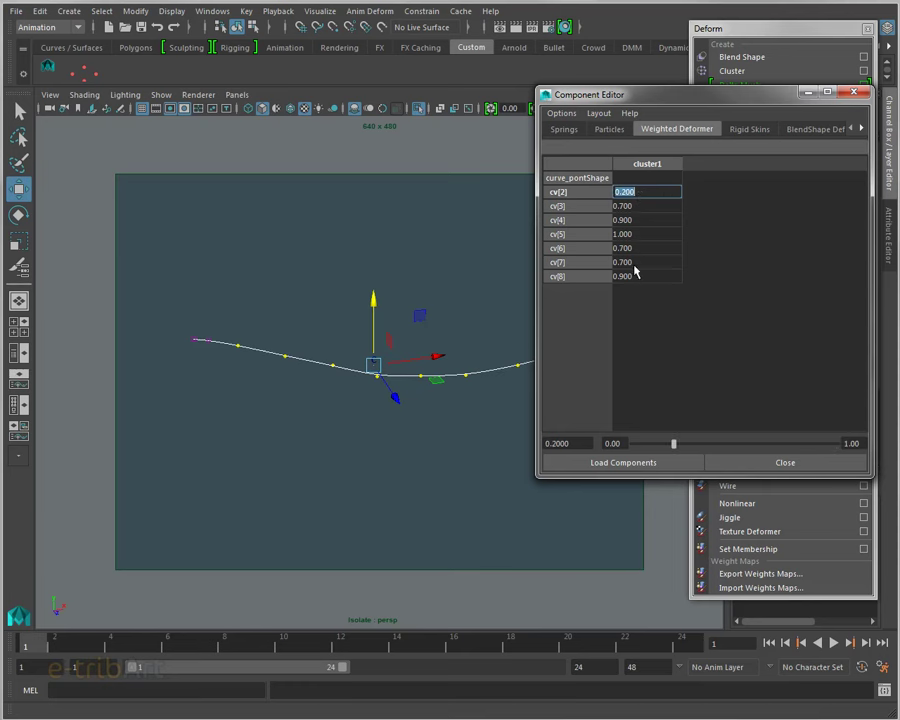
Finish the taper with cv[6]=0.9 and cv[8]=0.2.
left_click(636, 248)
type("0.9")
key("Return")
left_click(627, 277)
type("0.2")
key("Return")
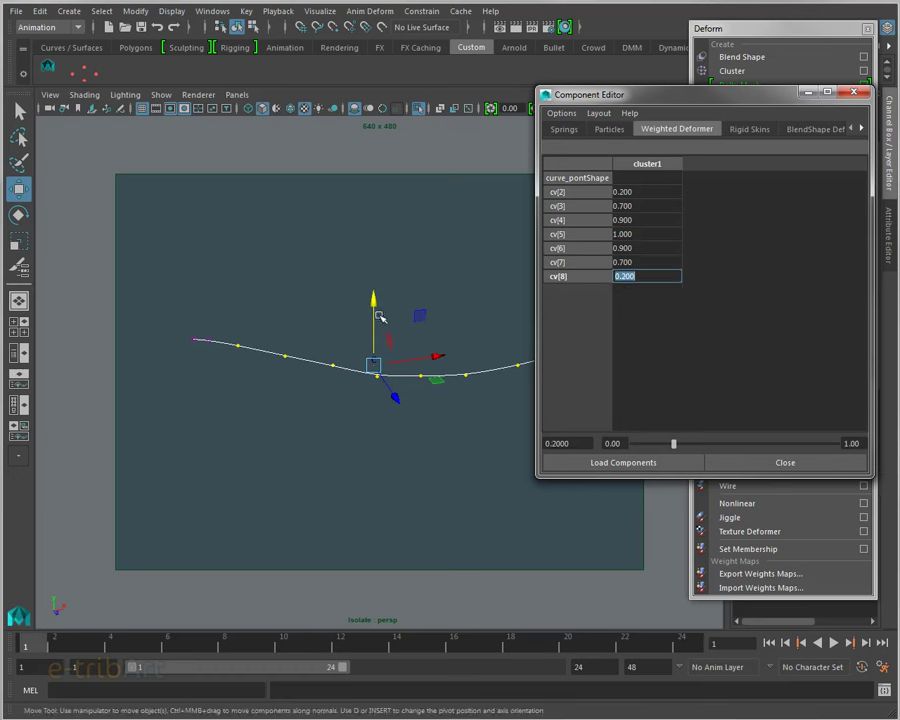
Test the weighted sag by pulling the cluster down, then try a cv[2] weight of 0.
left_click_drag(373, 301, 374, 343)
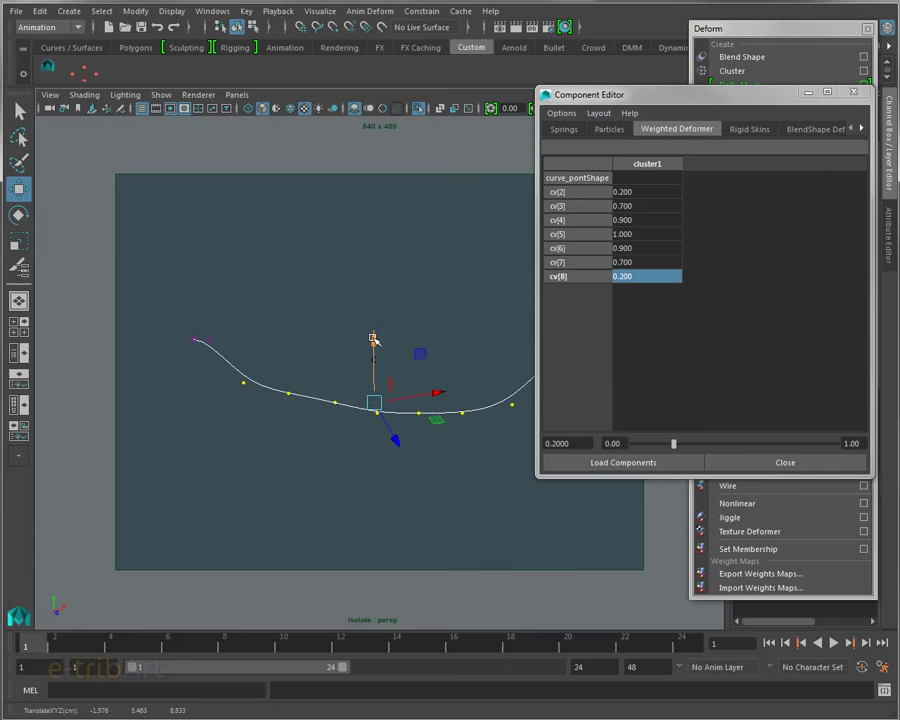
key("ctrl+z")
double_click(640, 262)
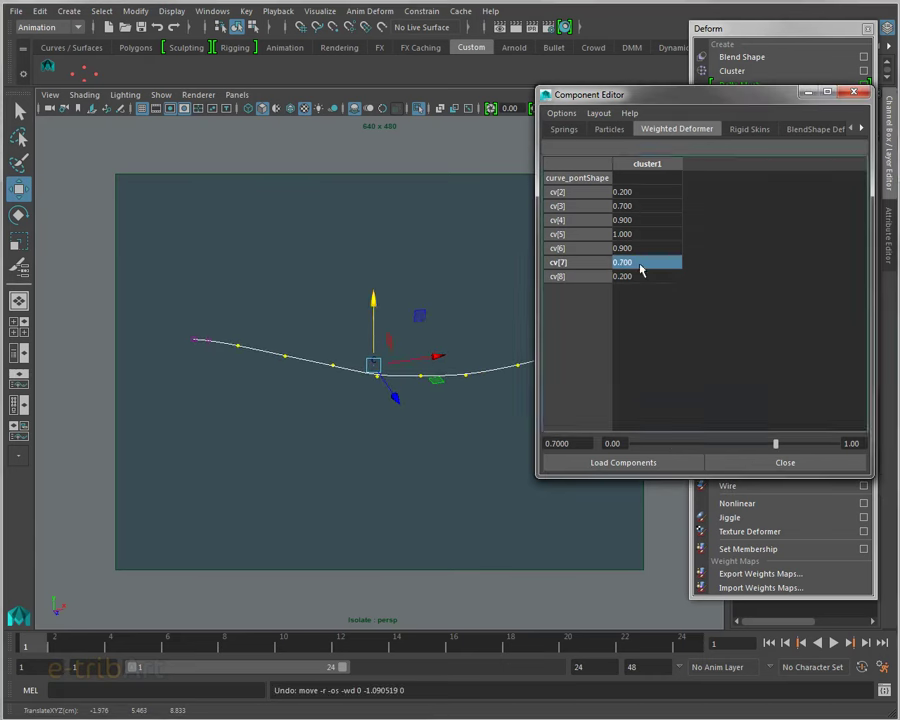
left_click_drag(372, 298, 372, 325)
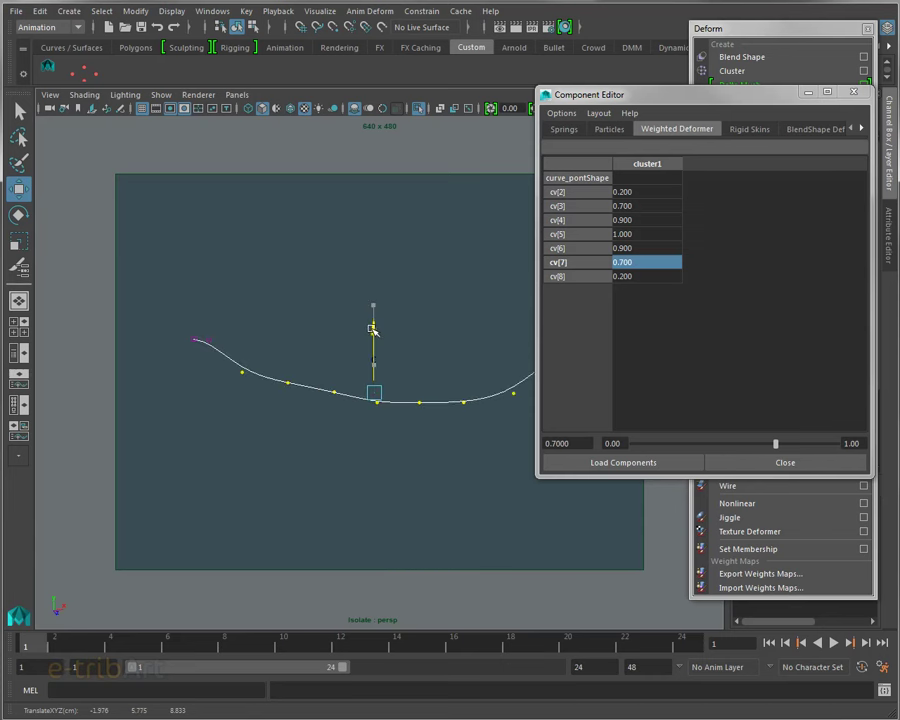
double_click(629, 192)
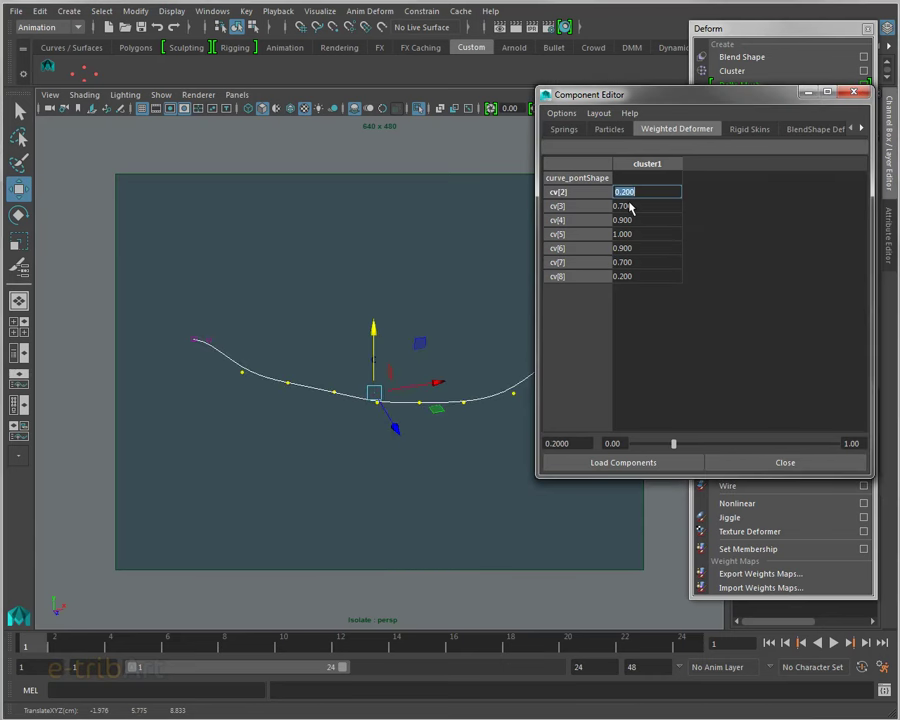
left_click_drag(704, 97, 787, 107)
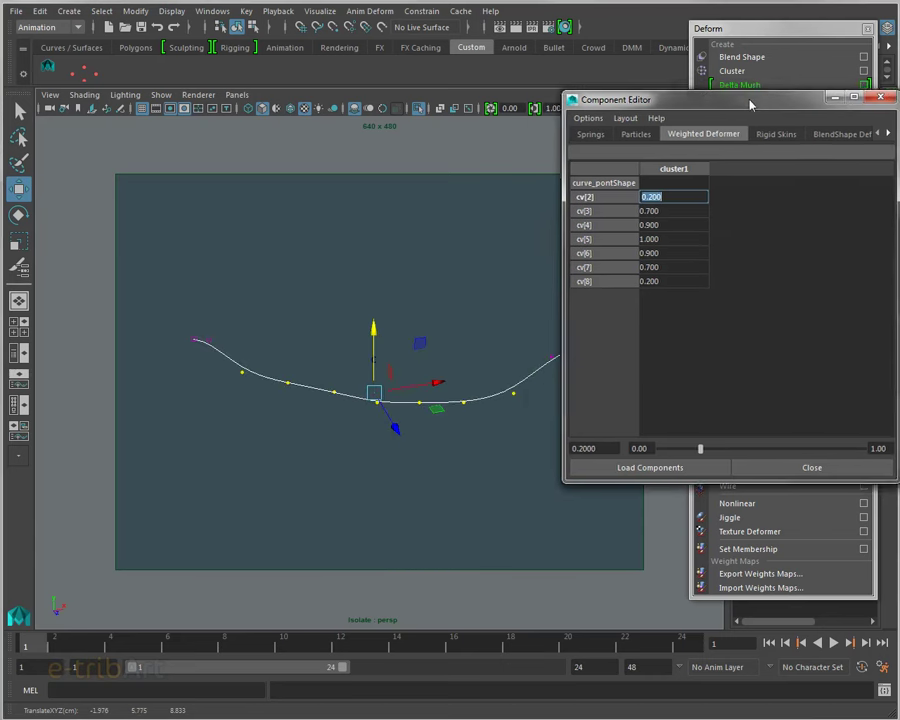
type("0")
key("Return")
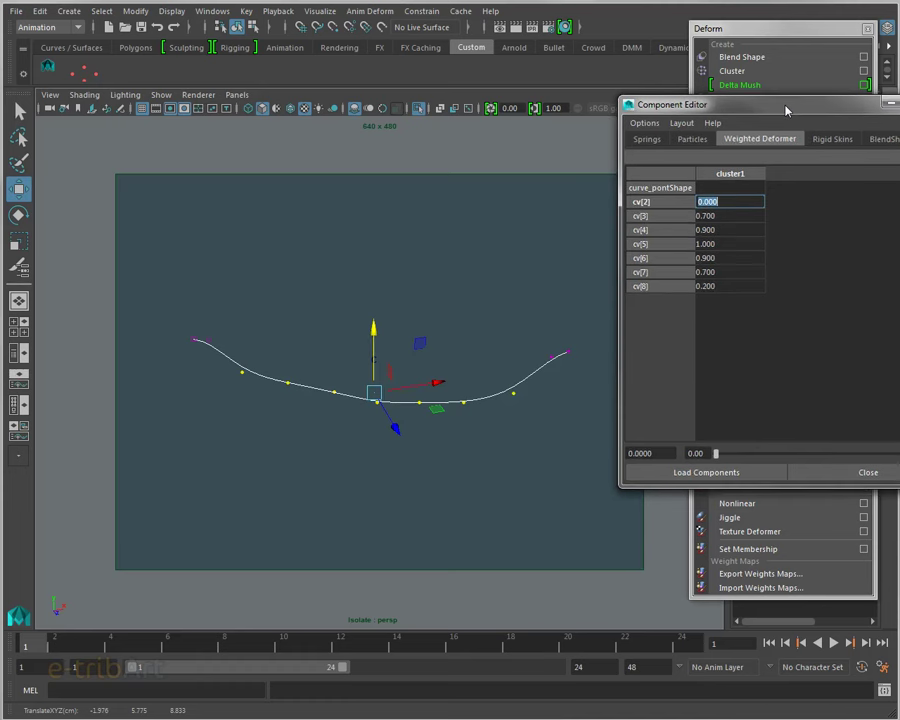
Restore the cv[2] weight to 0.200 and undo the last weight change.
left_click(698, 201)
double_click(722, 202)
type("0.2")
key("Return")
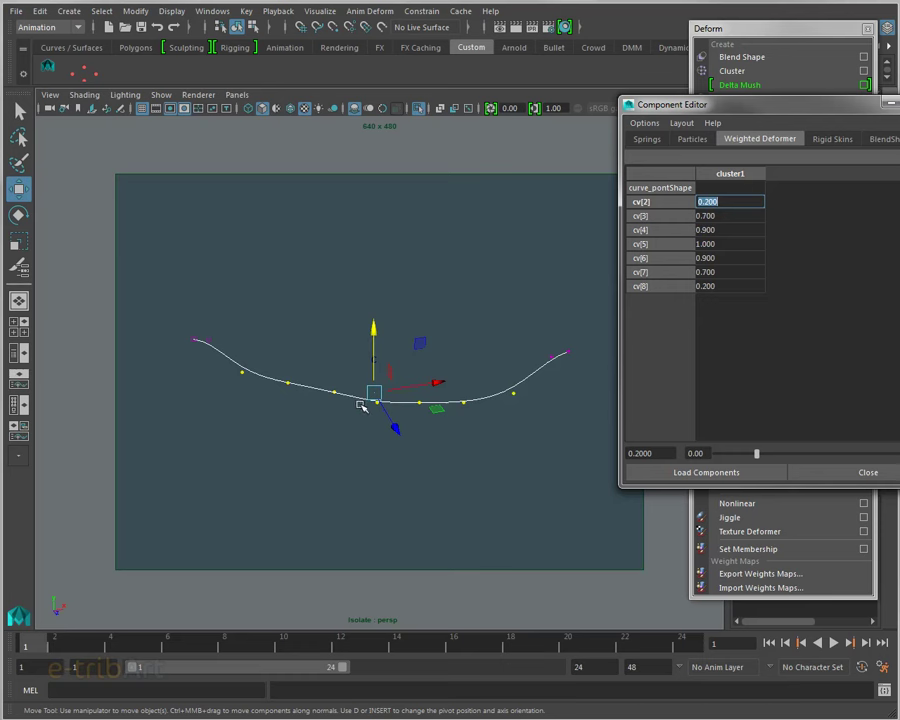
left_click(468, 80)
key("ctrl+z")
key("ctrl+z")
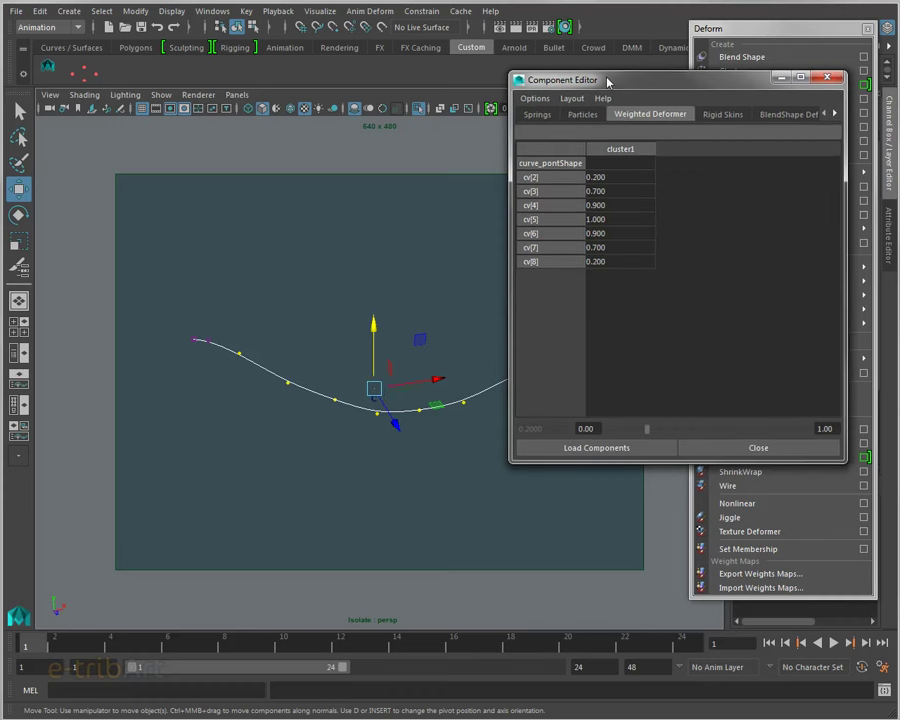
left_click_drag(560, 80, 627, 82)
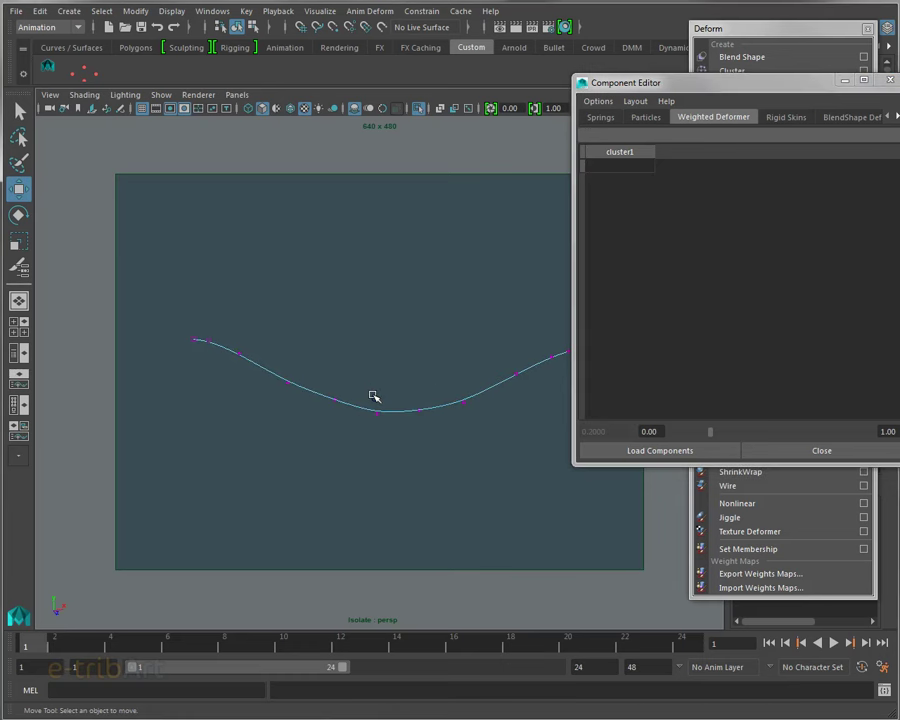
Lift cluster1Handle, then display the curve's control vertices and select them all.
left_click(373, 398)
mouse_move(373, 342)
left_mouse_down()
mouse_move(378, 284)
mouse_move(380, 352)
mouse_move(381, 297)
mouse_move(378, 337)
mouse_move(378, 304)
left_mouse_up()
right_click(296, 356)
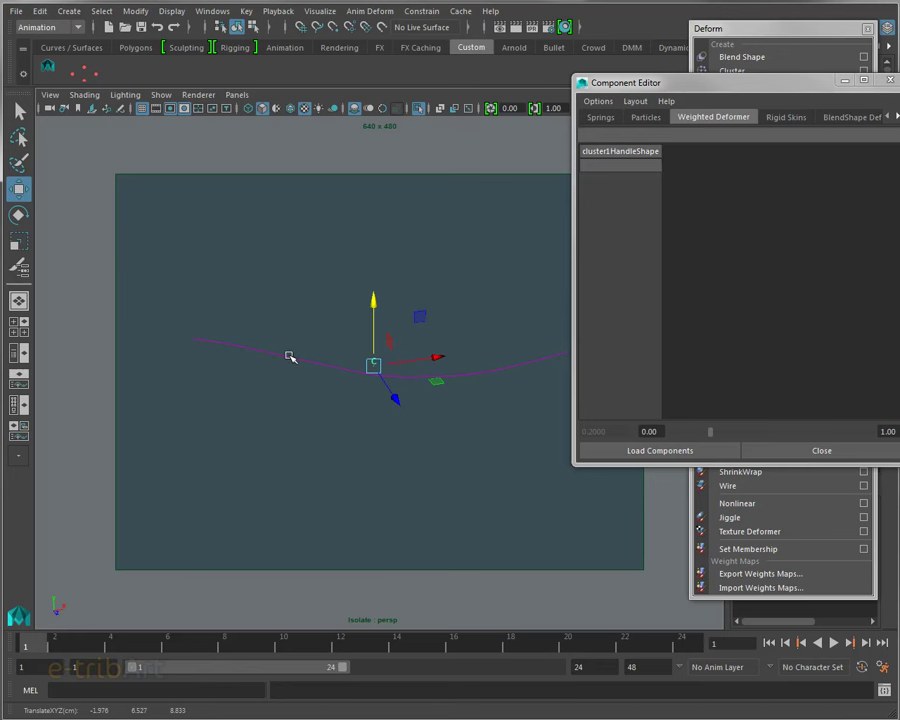
left_click(287, 356)
right_click_drag(286, 356, 226, 360)
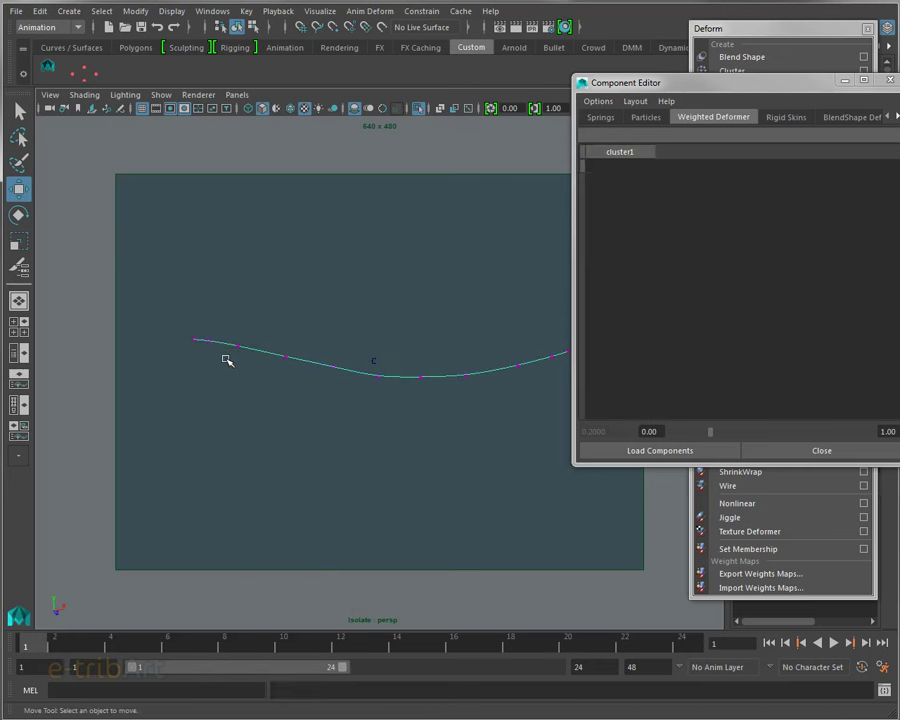
mouse_move(233, 325)
left_mouse_down()
mouse_move(545, 428)
mouse_move(537, 426)
left_mouse_up()
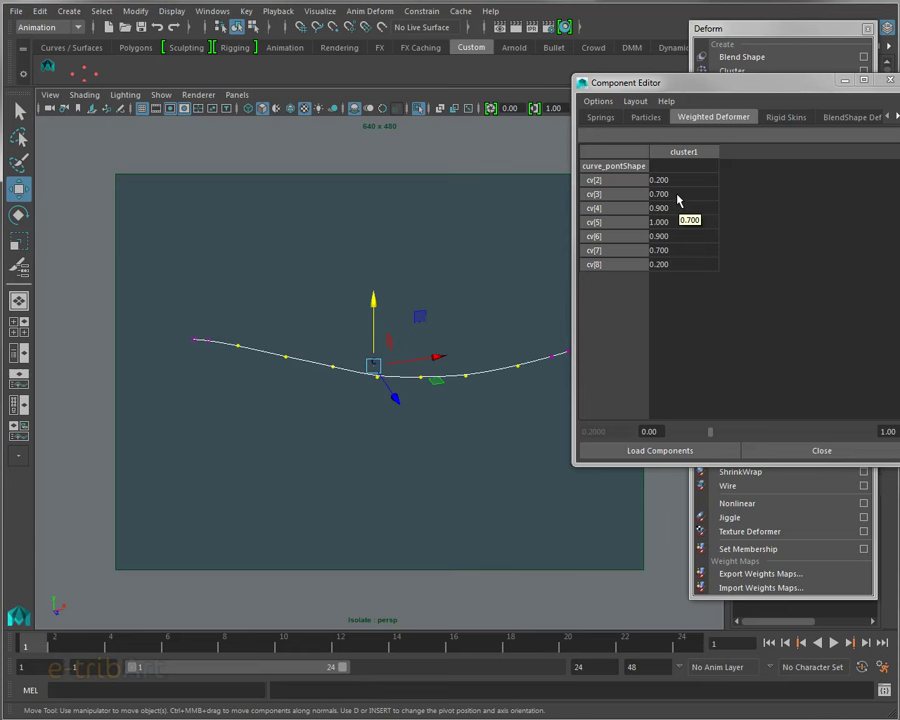
Lower the cv[3] weight to 0.500, keeping cv[7] at 0.700, and test the cluster's sag.
double_click(679, 196)
type("0.")
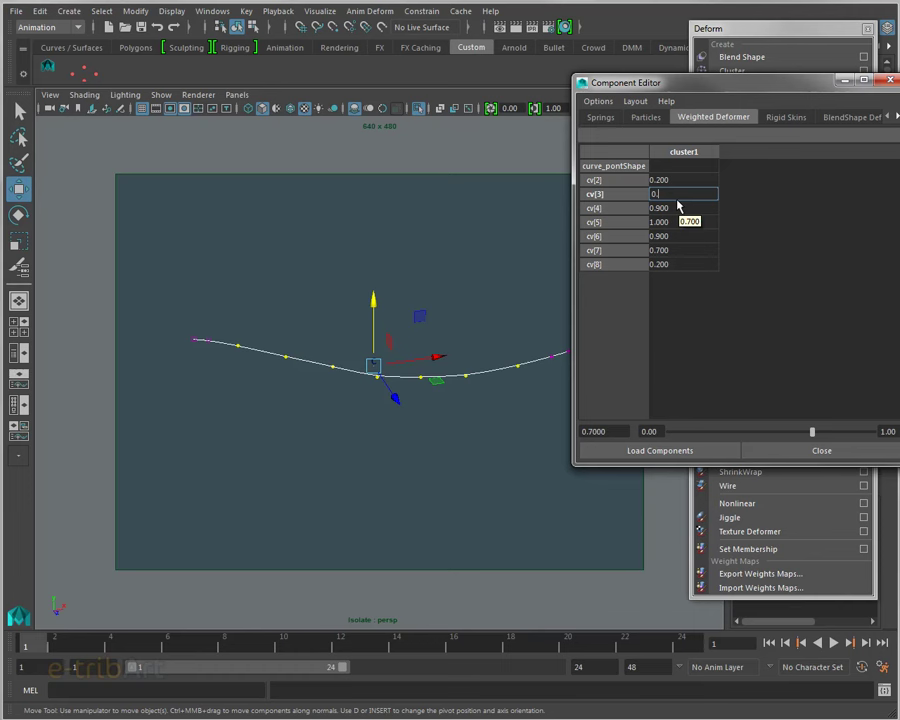
type("5")
key("Return")
double_click(682, 250)
type("0.5")
key("Return")
left_click(478, 322)
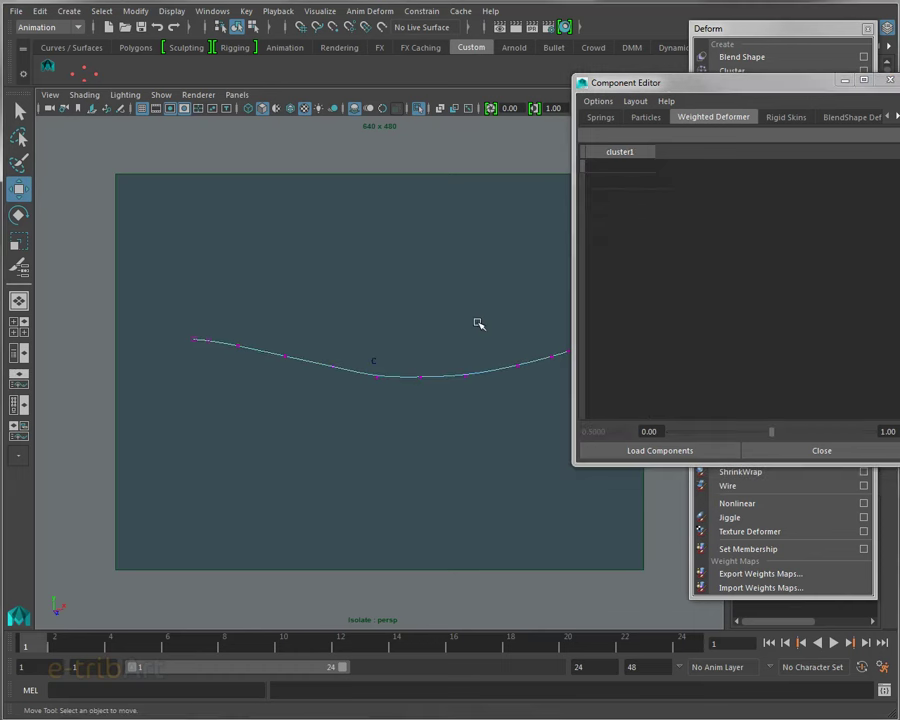
left_click(375, 366)
mouse_move(373, 303)
left_mouse_down()
mouse_move(375, 332)
mouse_move(379, 318)
left_mouse_up()
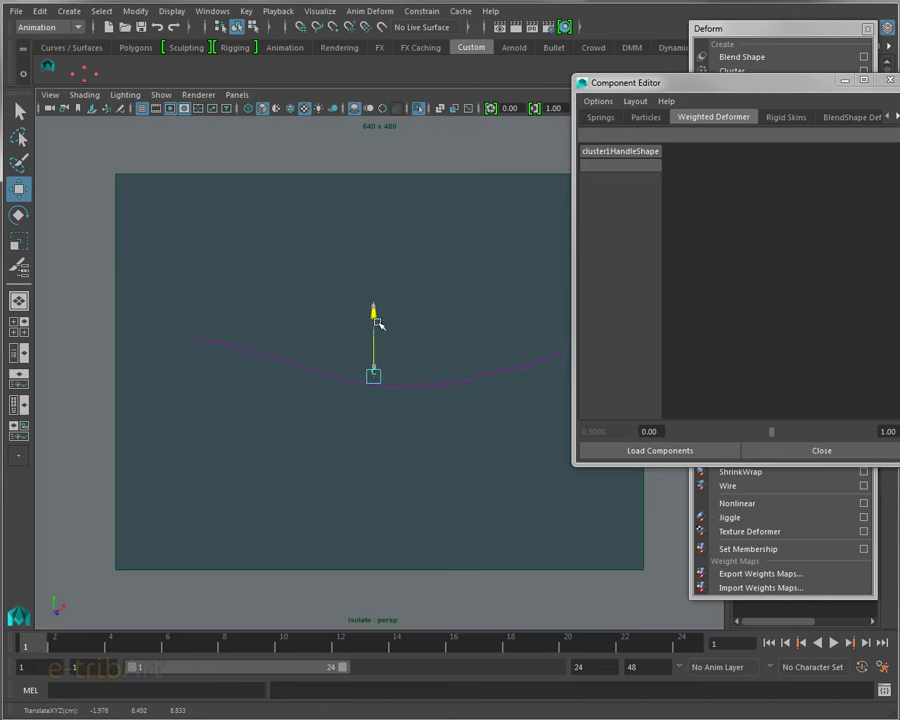
key("ctrl+z")
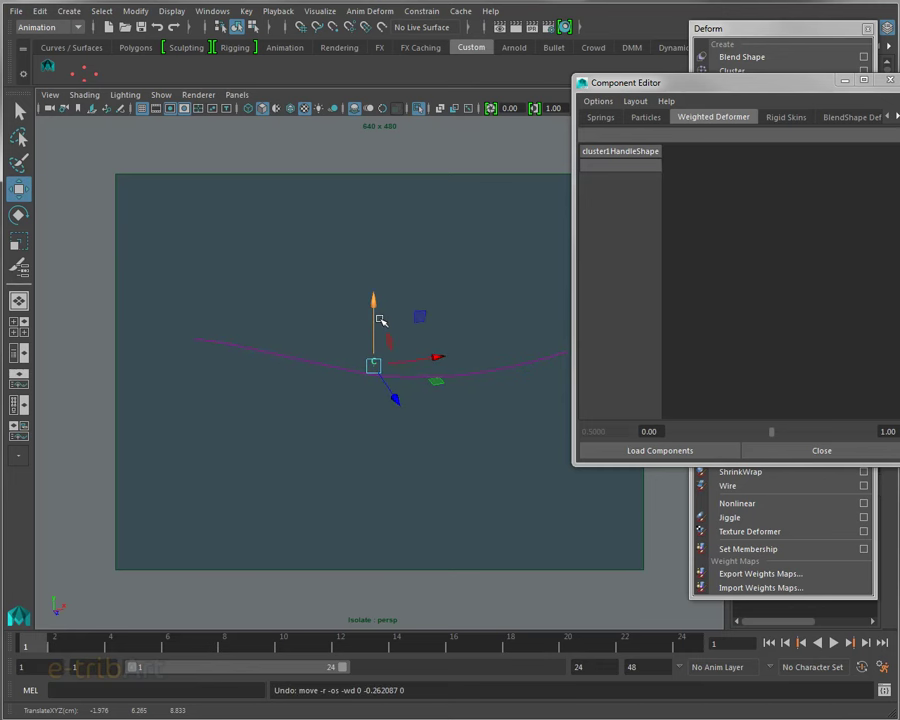
Turn off View Selected isolation so the whole canyon shows, and move the Component Editor aside.
left_click(198, 94)
mouse_move(161, 95)
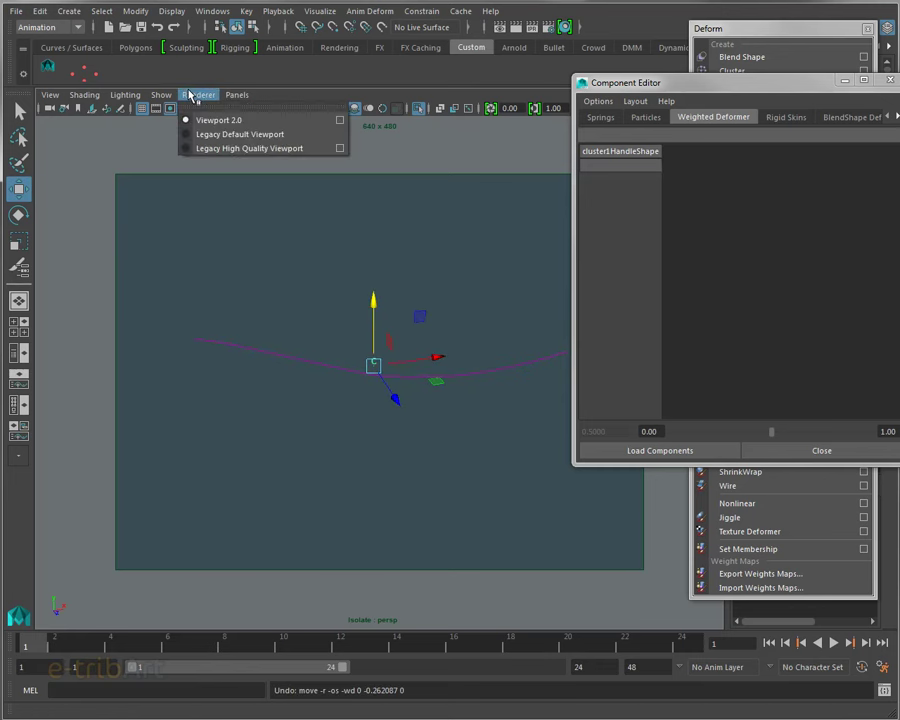
mouse_move(190, 120)
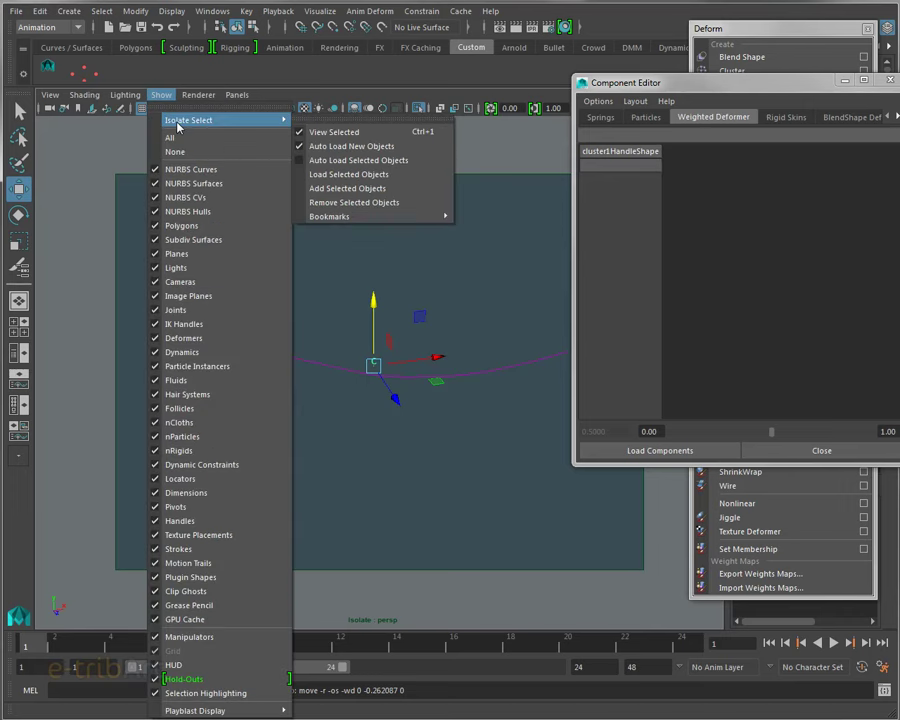
left_click(315, 133)
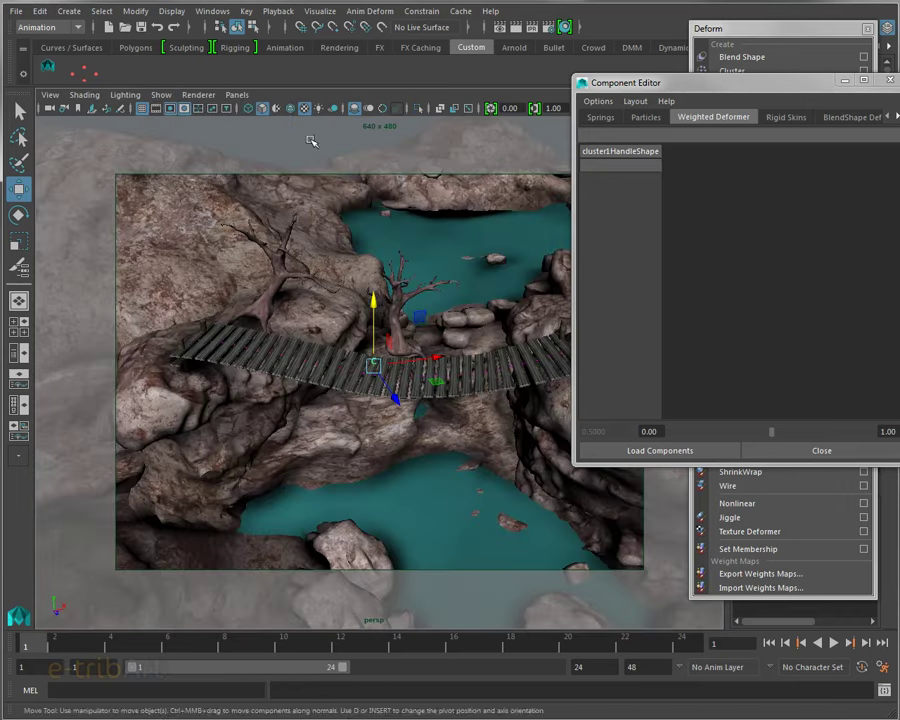
mouse_move(612, 88)
left_mouse_down()
mouse_move(792, 146)
mouse_move(724, 109)
left_mouse_up()
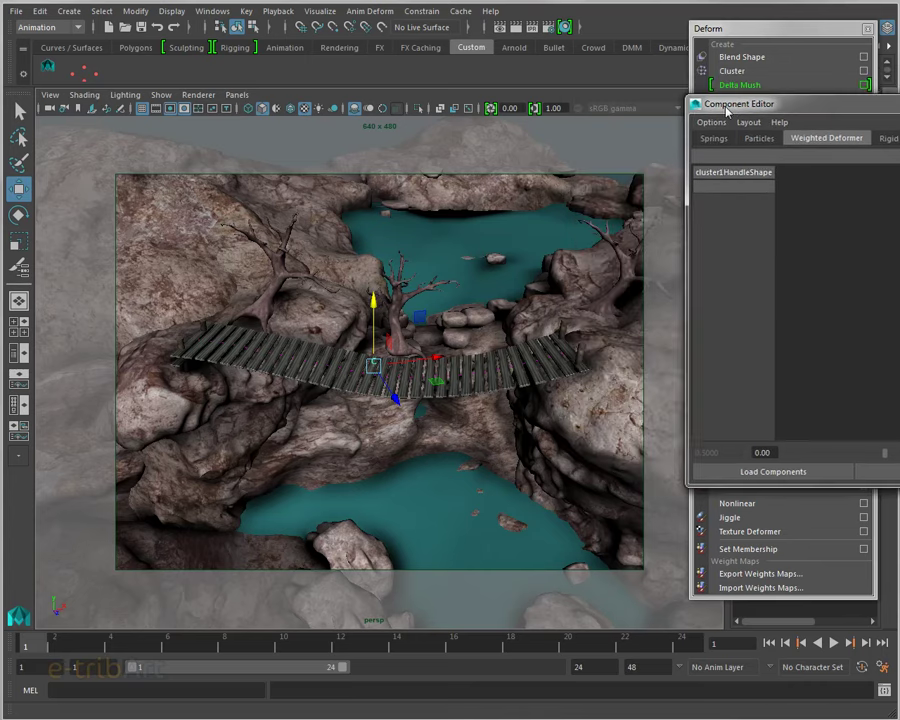
Move cluster1Handle vertically and sideways until the plank deck sags gently between the rocks.
mouse_move(373, 300)
left_mouse_down()
mouse_move(372, 320)
mouse_move(391, 331)
mouse_move(552, 396)
mouse_move(546, 367)
mouse_move(450, 378)
left_mouse_up()
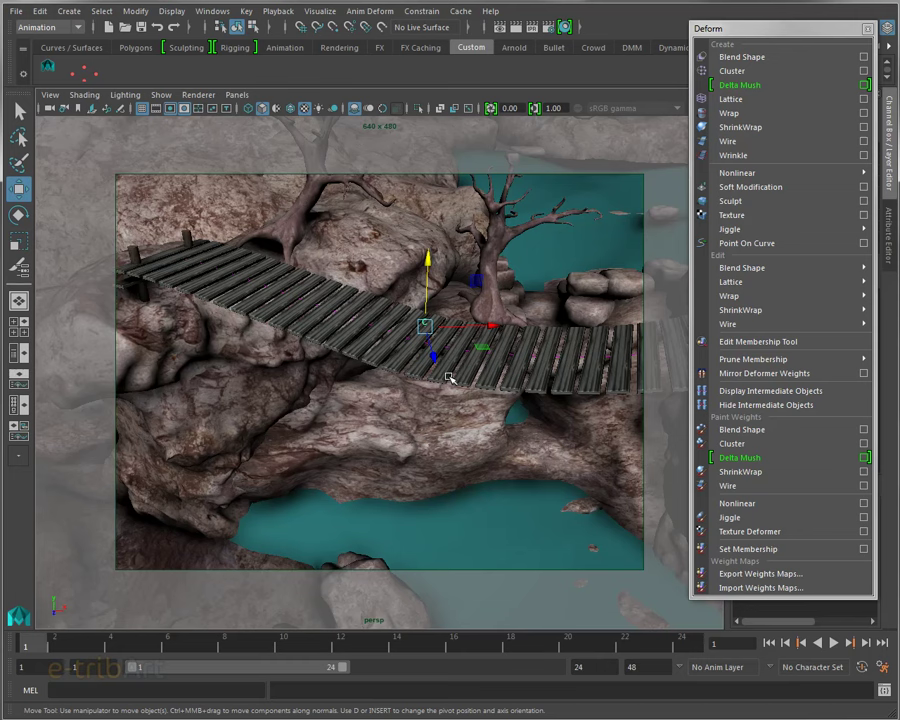
mouse_move(450, 378)
left_mouse_down("alt")
mouse_move(478, 372)
mouse_move(311, 317)
left_mouse_up("alt")
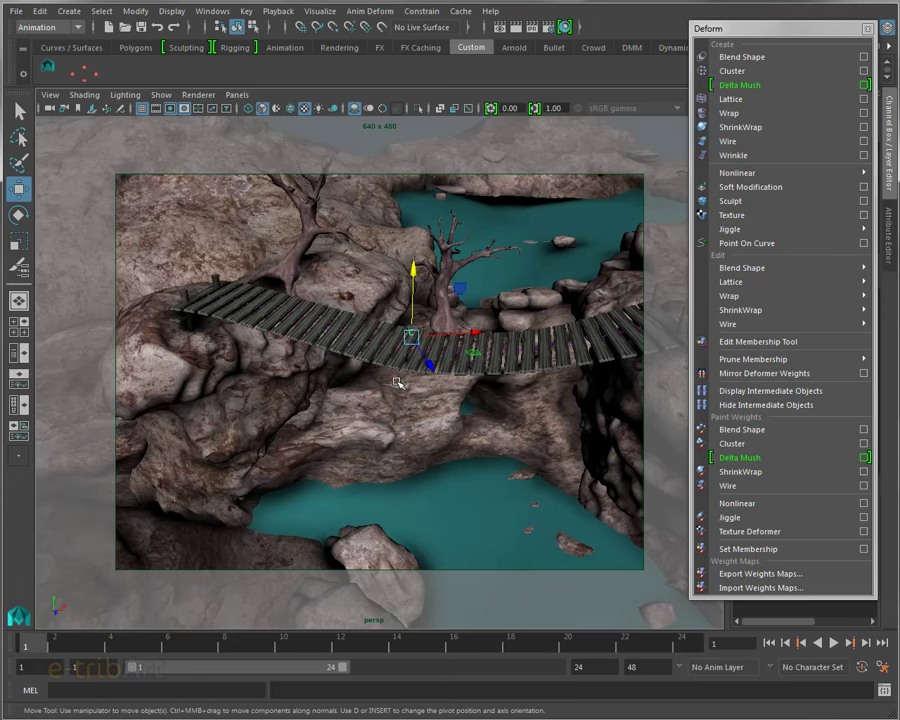
mouse_move(411, 264)
left_mouse_down()
mouse_move(413, 283)
mouse_move(413, 234)
mouse_move(411, 330)
mouse_move(417, 243)
left_mouse_up()
mouse_move(478, 321)
left_mouse_down()
mouse_move(506, 314)
mouse_move(464, 318)
mouse_move(443, 334)
mouse_move(478, 318)
mouse_move(462, 320)
left_mouse_up()
key("ctrl+z")
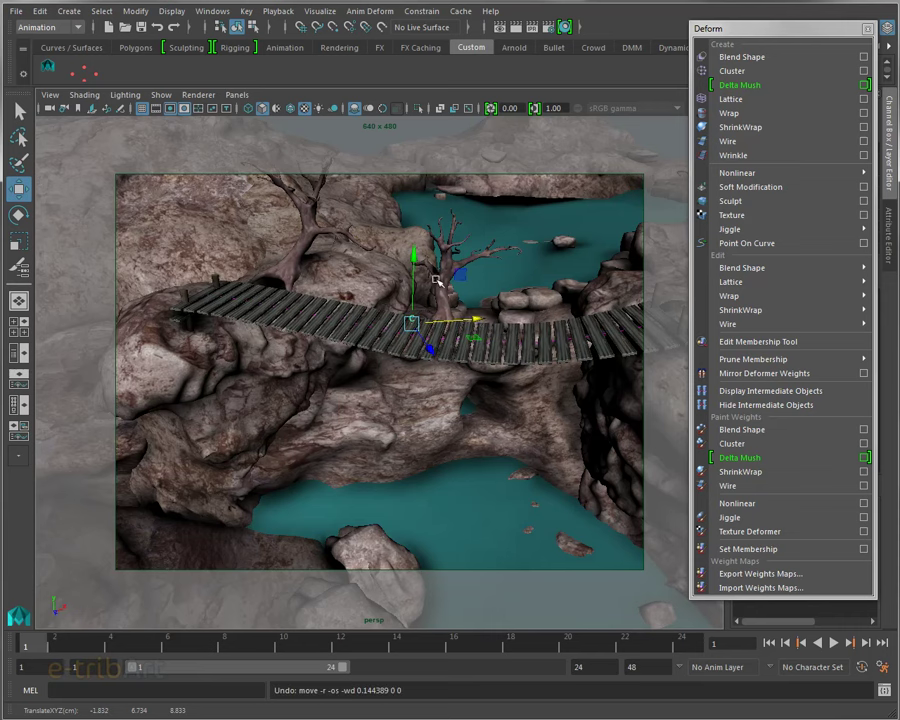
mouse_move(414, 251)
left_mouse_down()
mouse_move(408, 302)
mouse_move(416, 232)
mouse_move(414, 297)
mouse_move(416, 267)
mouse_move(447, 318)
left_mouse_up()
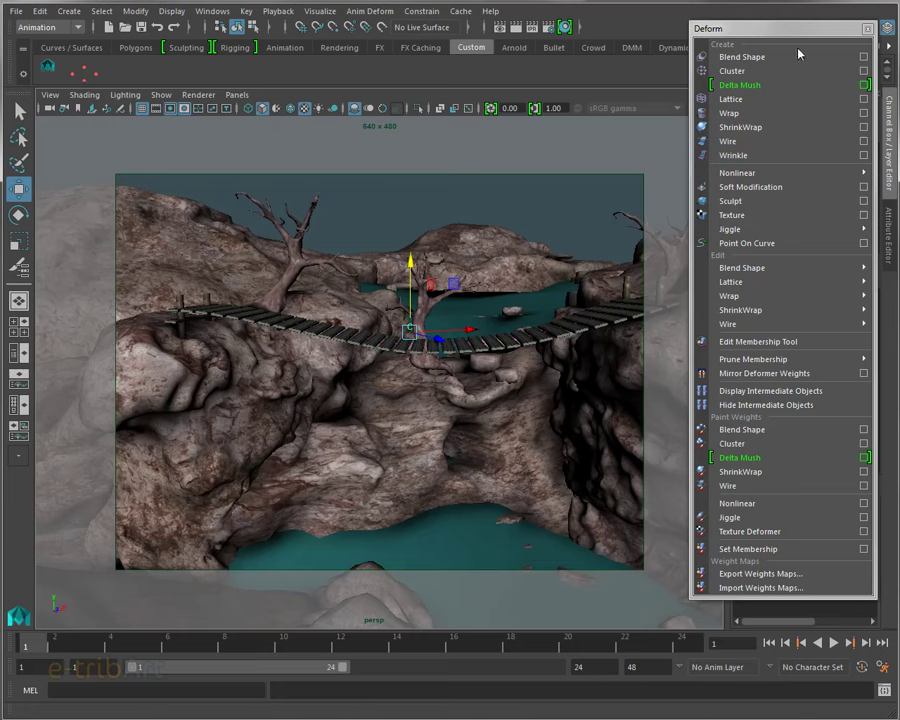
Close the Deform tear-off and drag the cluster's Translate Y to 0.134 in the Channel Box.
left_click(867, 28)
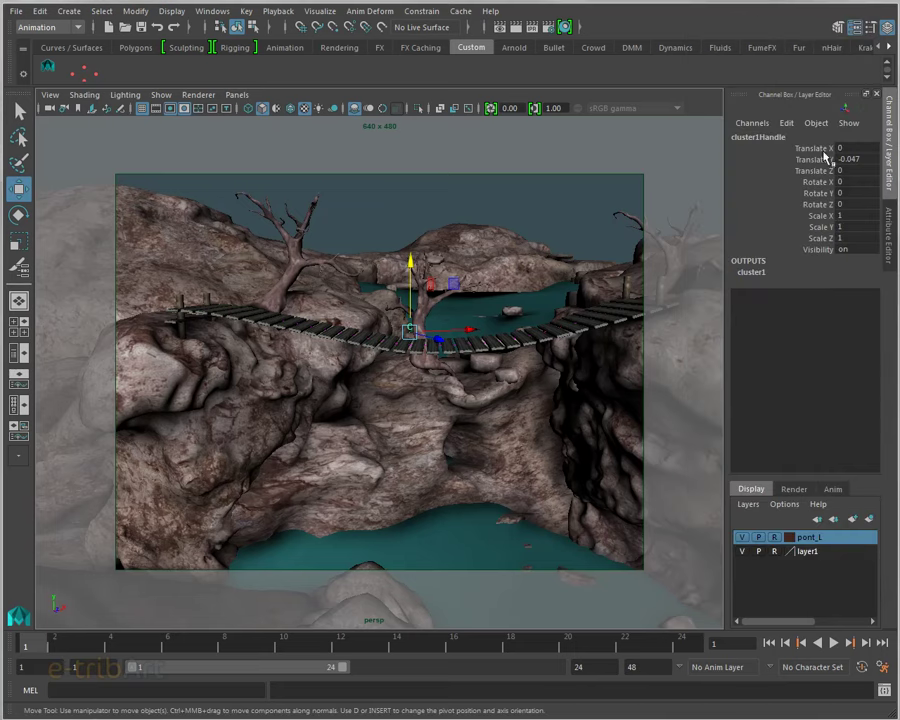
mouse_move(828, 148)
left_mouse_down()
mouse_move(826, 250)
mouse_move(826, 238)
left_mouse_up()
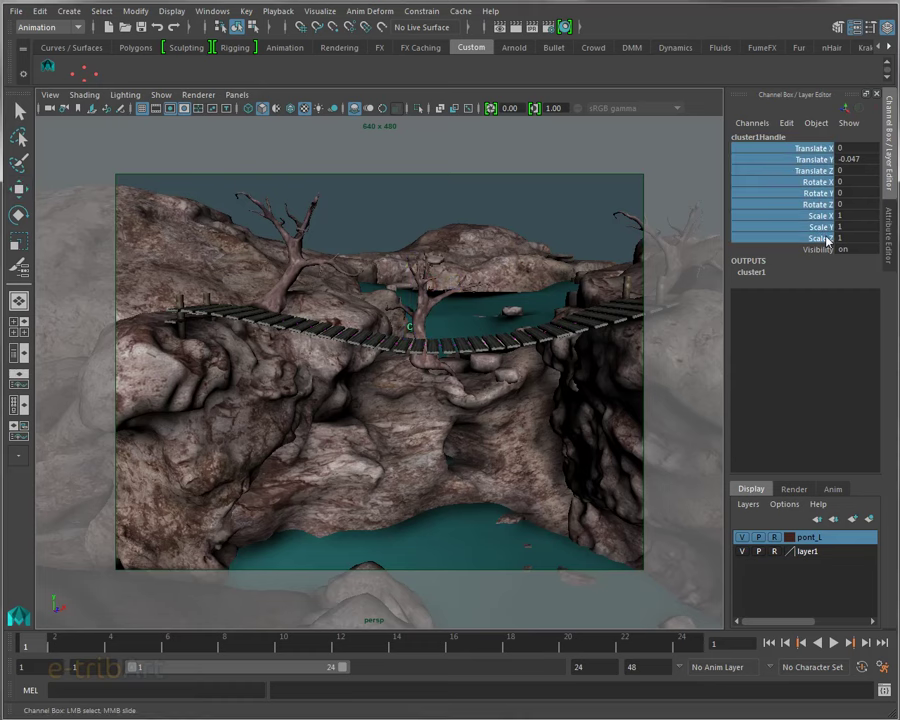
left_click(813, 159)
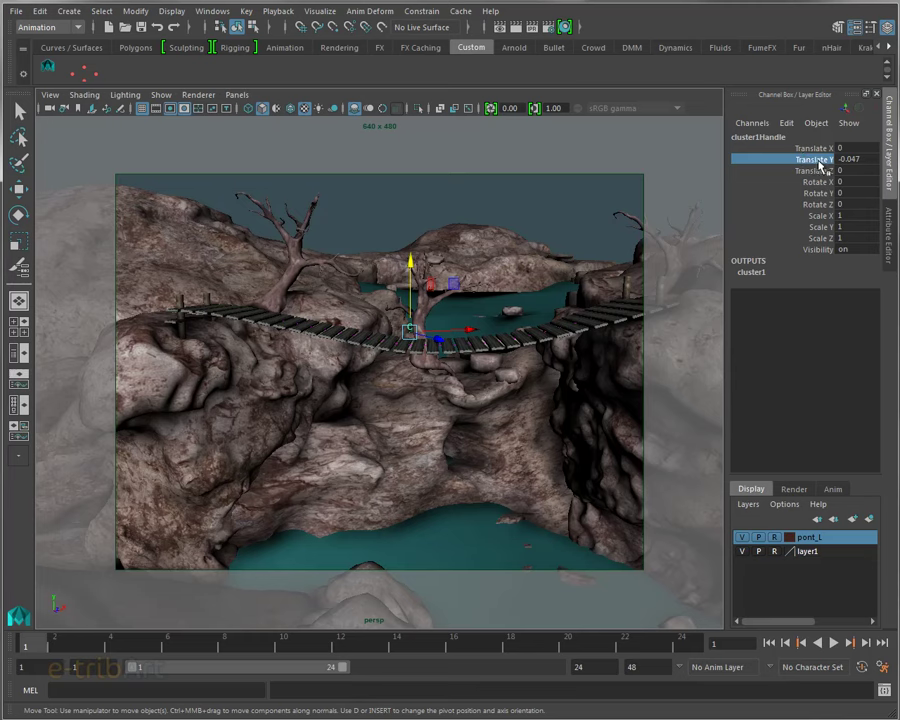
mouse_move(410, 263)
left_mouse_down()
mouse_move(406, 254)
mouse_move(404, 290)
mouse_move(410, 240)
mouse_move(398, 357)
mouse_move(326, 376)
mouse_move(408, 366)
left_mouse_up()
scroll(396, 362, "up", 3)
scroll(390, 370, "up", 2)
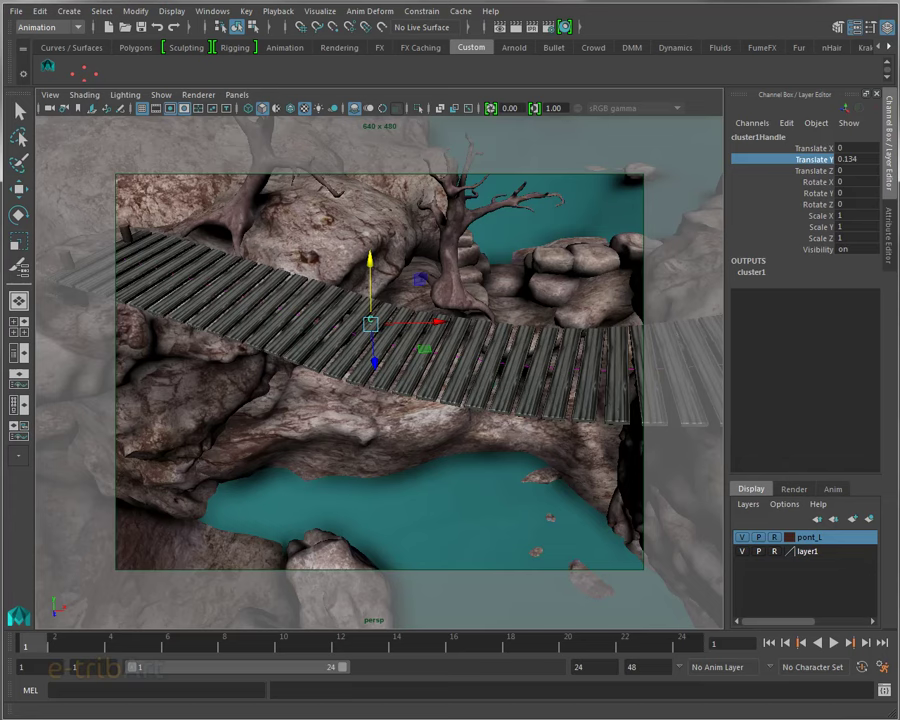
Open the Outliner from the Windows menu, listing cluster1Handle.
left_click(212, 11)
left_click(240, 220)
left_click_drag(724, 48, 720, 52)
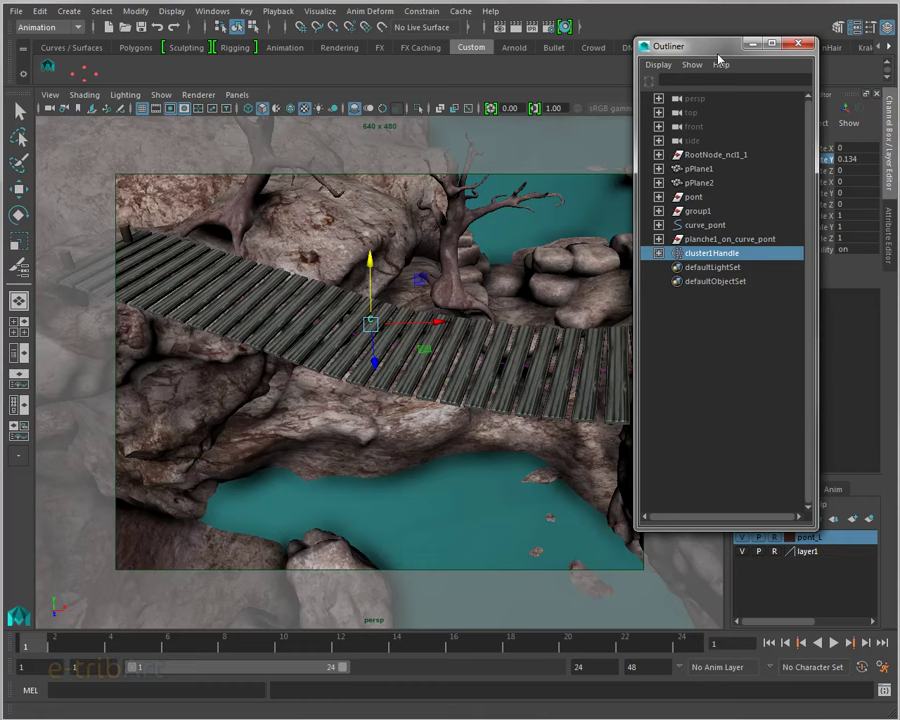
Select cluster1Handle in the Outliner, delete it, and close the Outliner window.
mouse_move(442, 227)
left_mouse_down("alt")
mouse_move(506, 263)
mouse_move(400, 257)
mouse_move(381, 276)
mouse_move(375, 240)
left_mouse_up("alt")
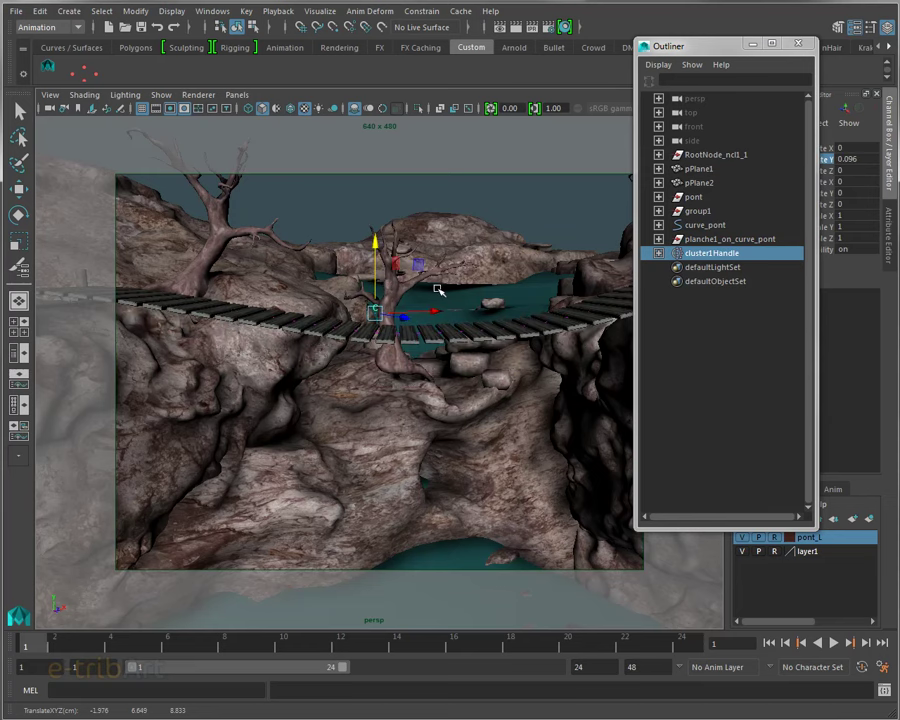
left_click_drag(437, 287, 397, 370, "alt")
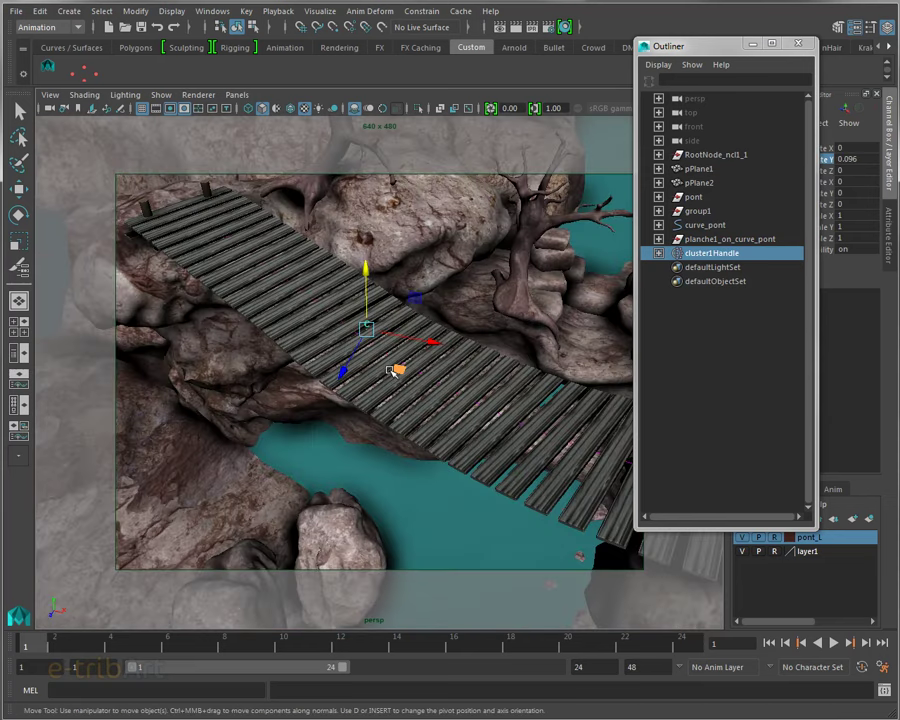
mouse_move(397, 368)
left_mouse_down("alt")
mouse_move(438, 348)
mouse_move(418, 268)
left_mouse_up("alt")
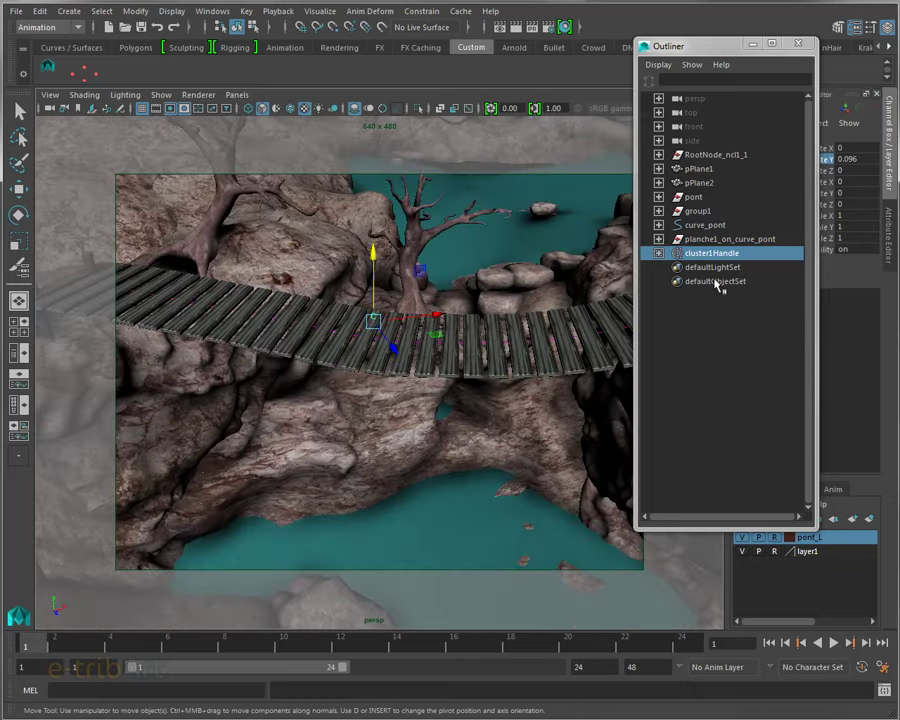
left_click(697, 240)
left_click(693, 255)
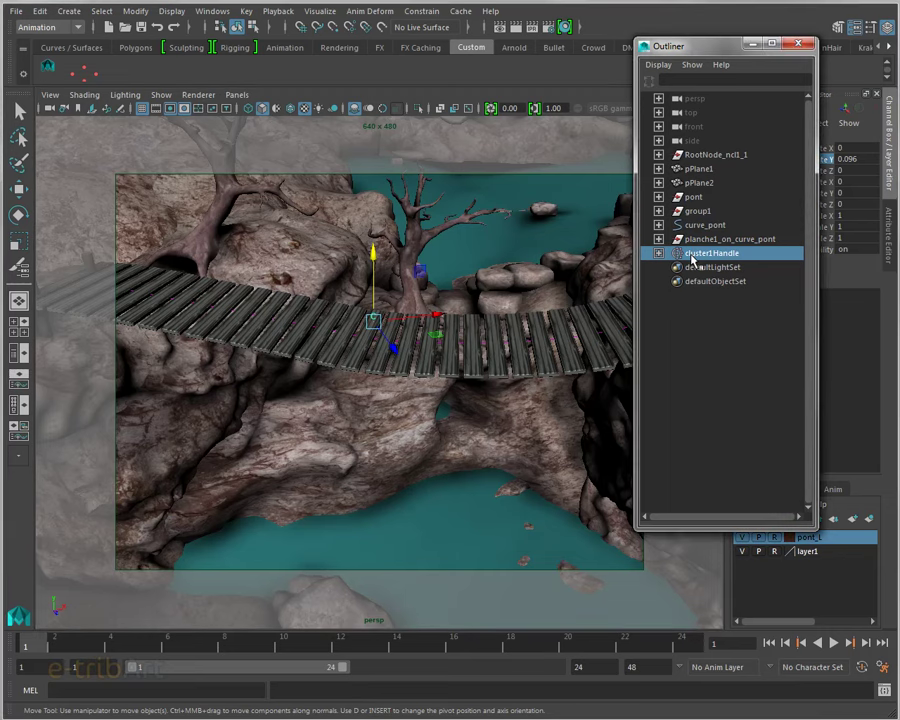
key("Delete")
left_click_drag(436, 352, 450, 328, "alt")
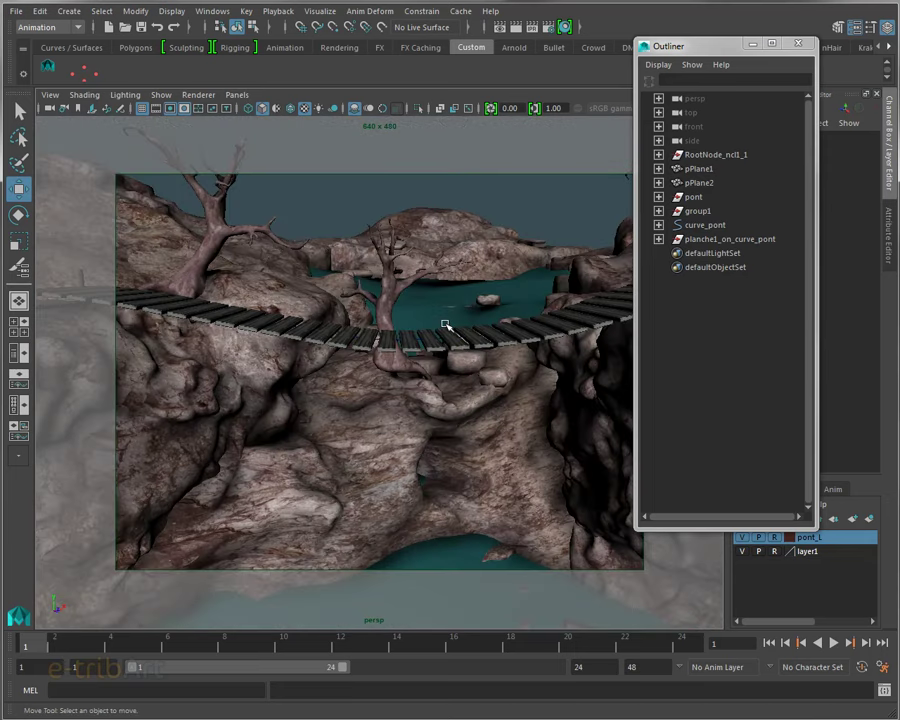
left_click(798, 43)
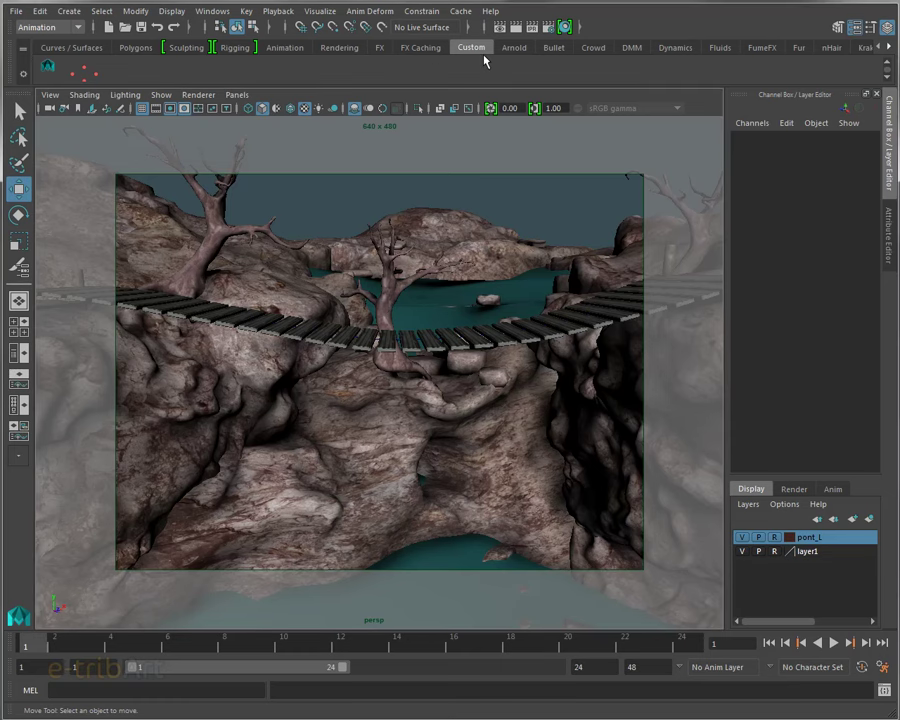
Switch to the FX menu set, select curve_pont, and bring up the nParticles menu.
left_click(36, 27)
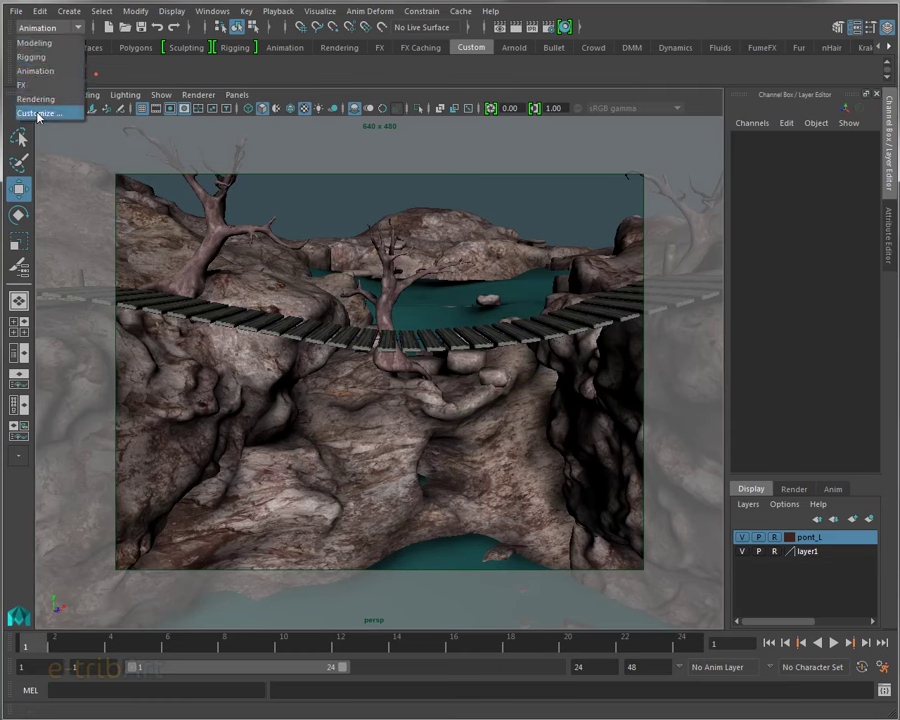
left_click(36, 86)
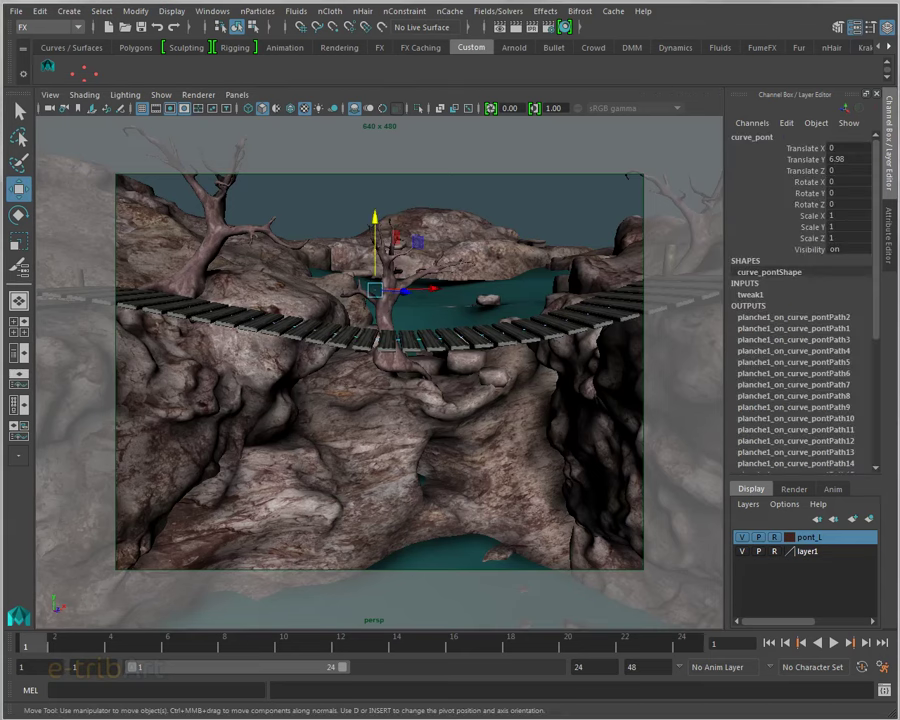
left_click_drag(590, 62, 634, 66)
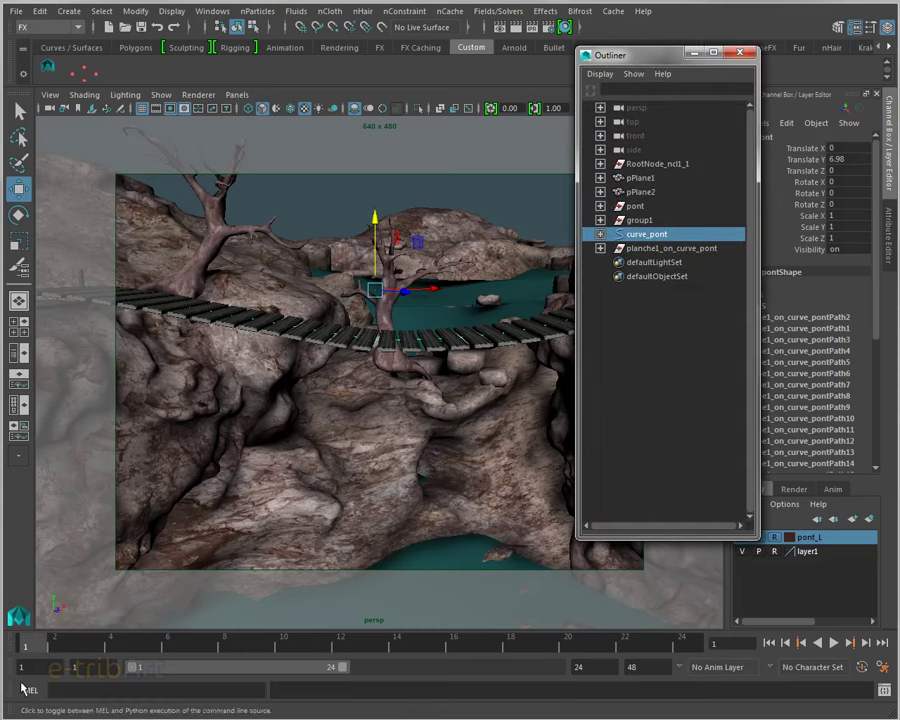
key("ctrl+z")
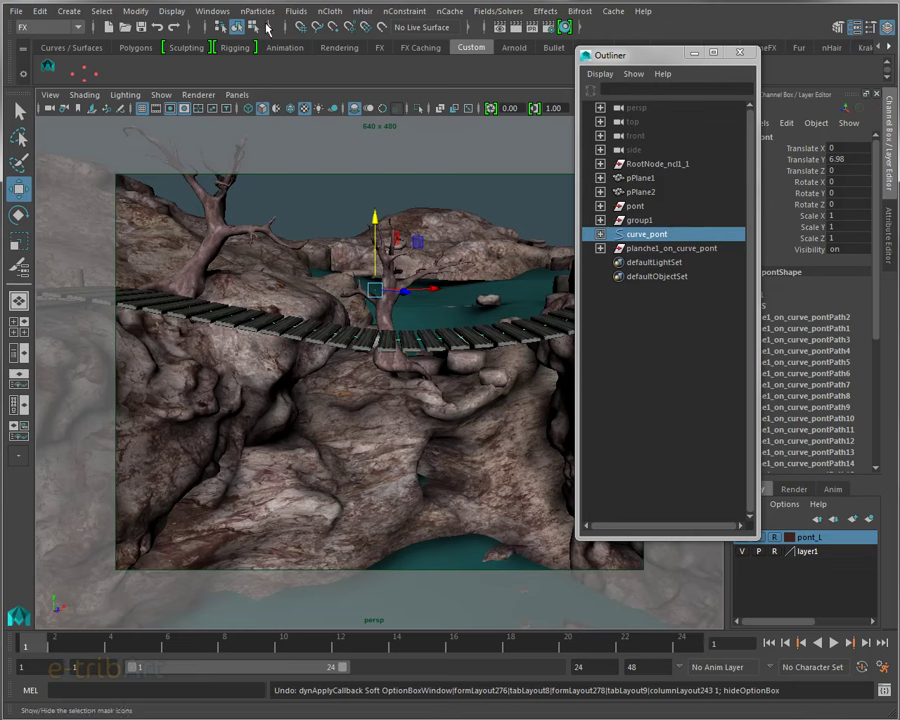
left_click(248, 12)
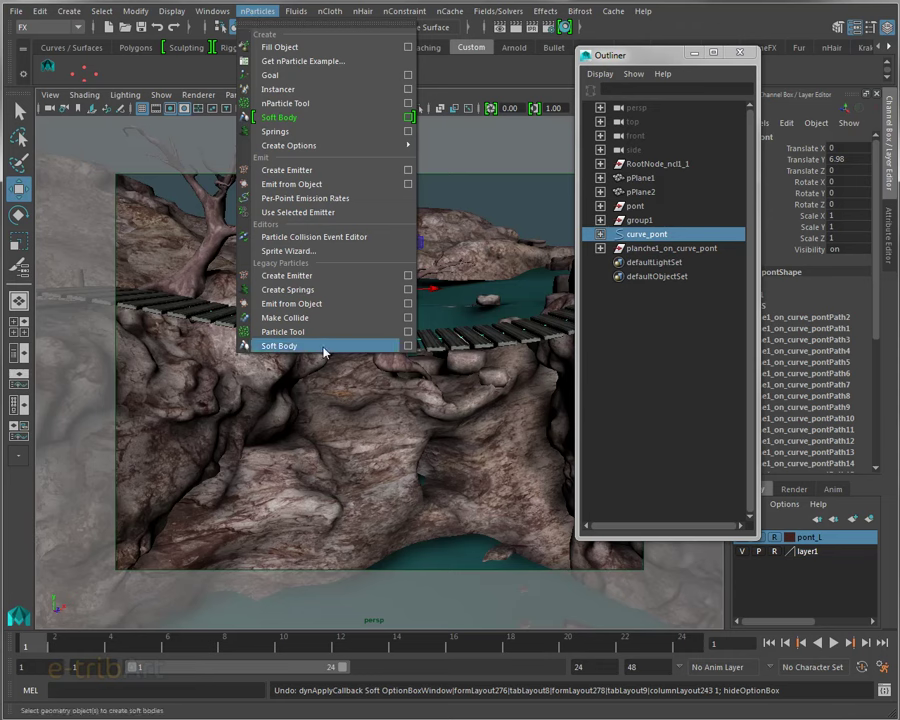
Set Soft Body options to Duplicate, make copy soft, with the non-soft original as goal at weight 0.500.
left_click(408, 345)
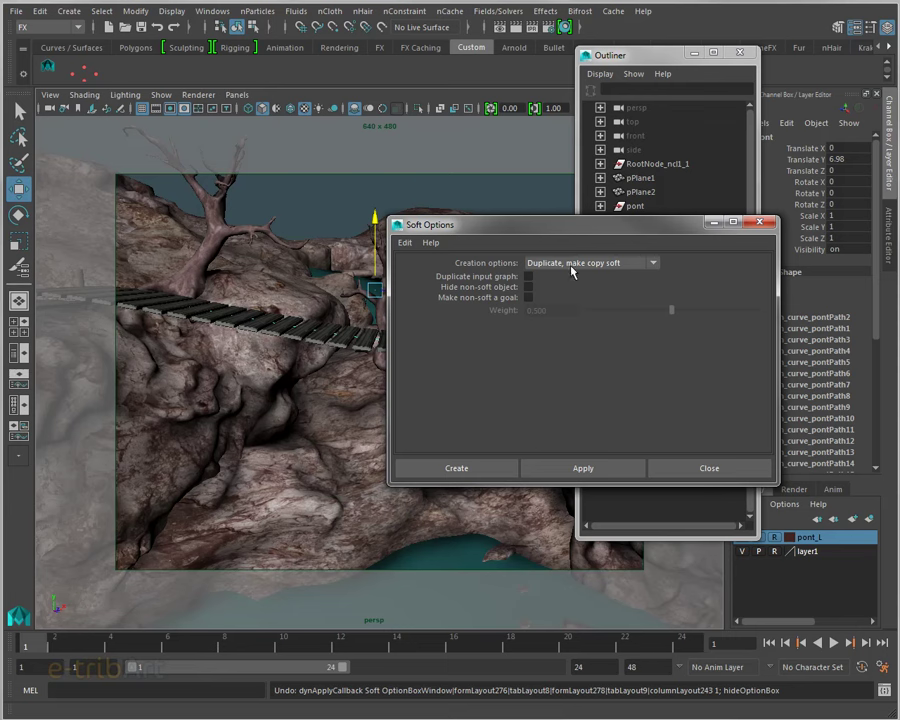
left_click(528, 297)
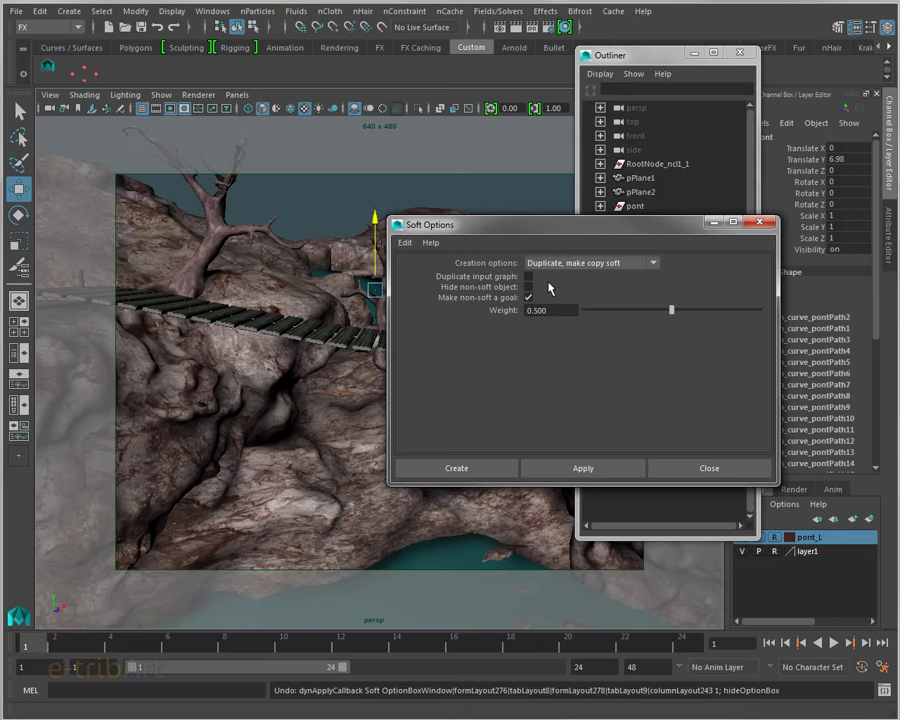
left_click_drag(552, 229, 628, 45)
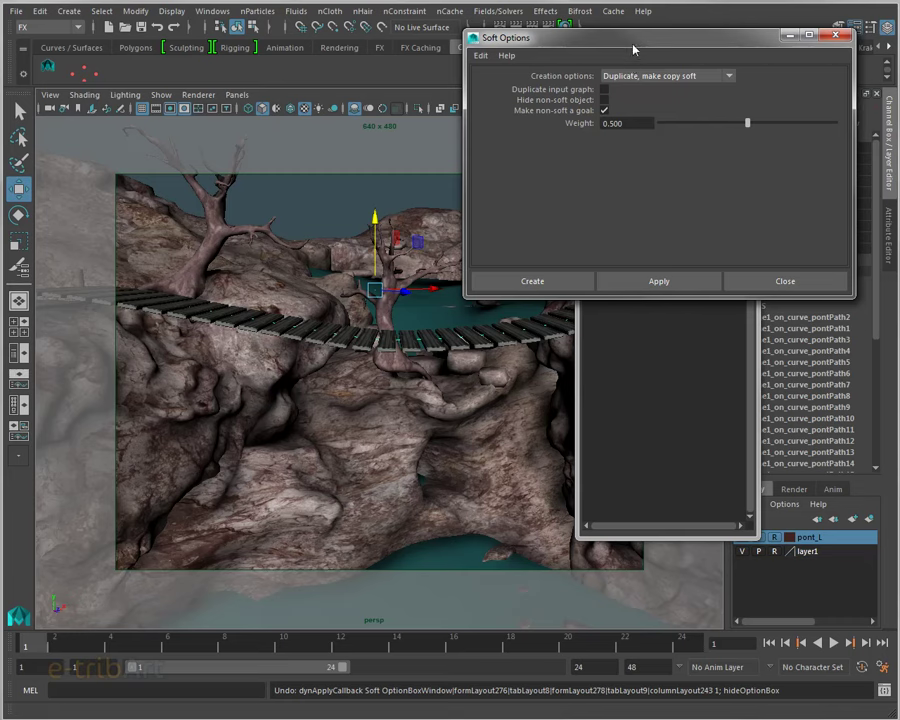
left_click_drag(633, 48, 619, 331)
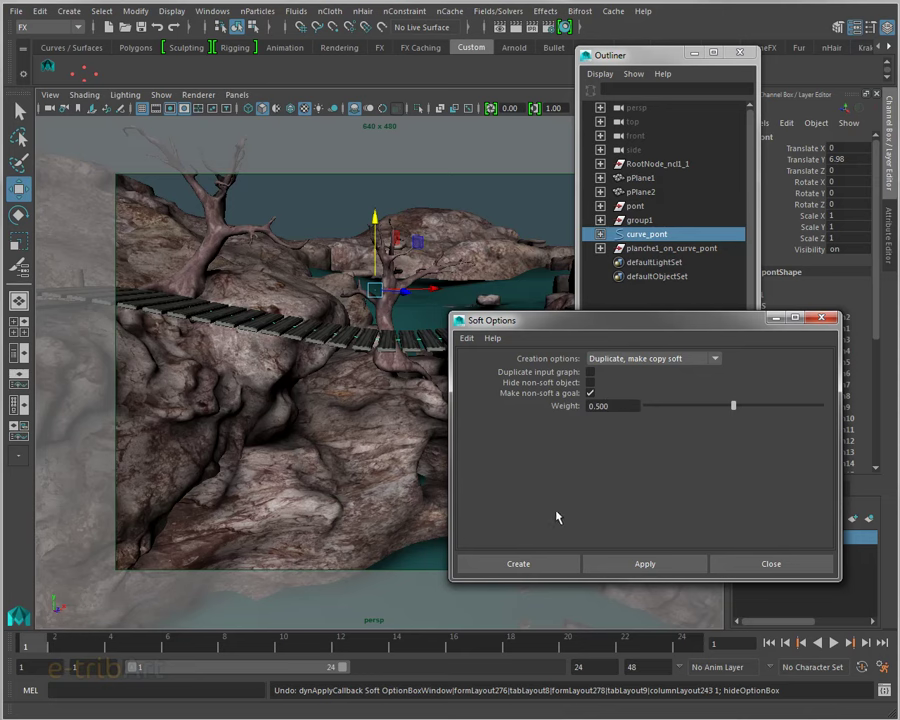
Create a goal-weight 1 soft-body copy of curve_pont, then inspect copyOfcurve_pont's shape and particle children.
left_click_drag(733, 406, 851, 428)
left_click(521, 566)
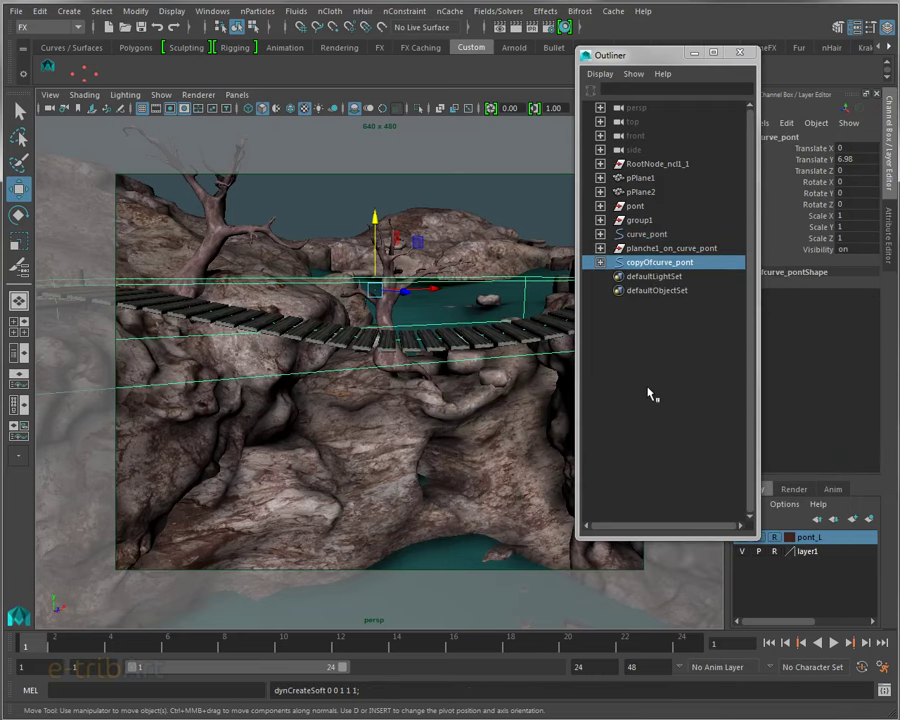
left_click(600, 262)
left_click(663, 276)
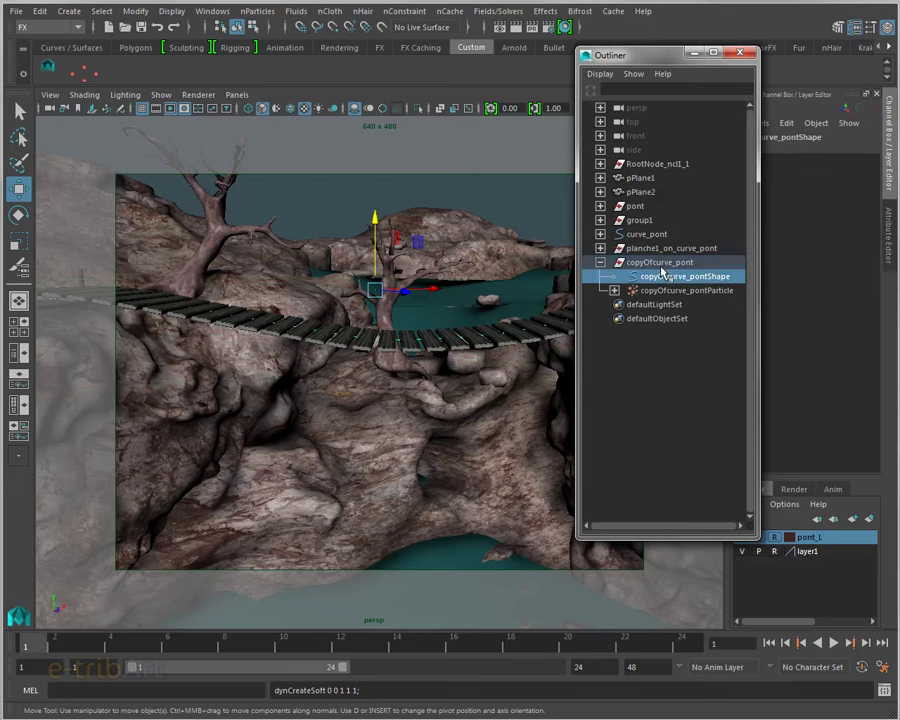
left_click(661, 265)
left_click(658, 290)
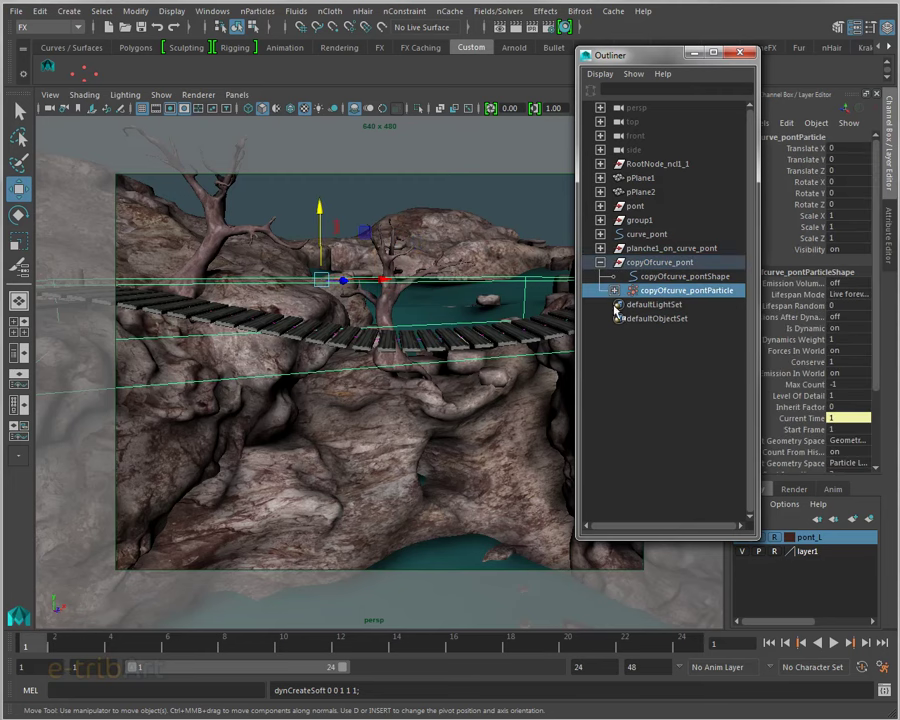
left_click(614, 290)
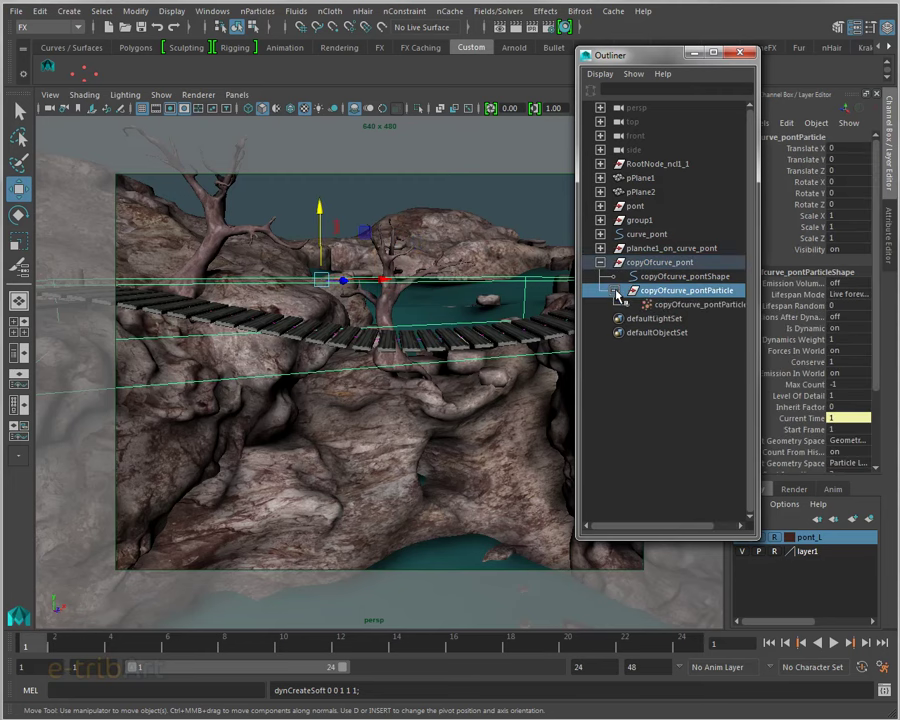
left_click(614, 290)
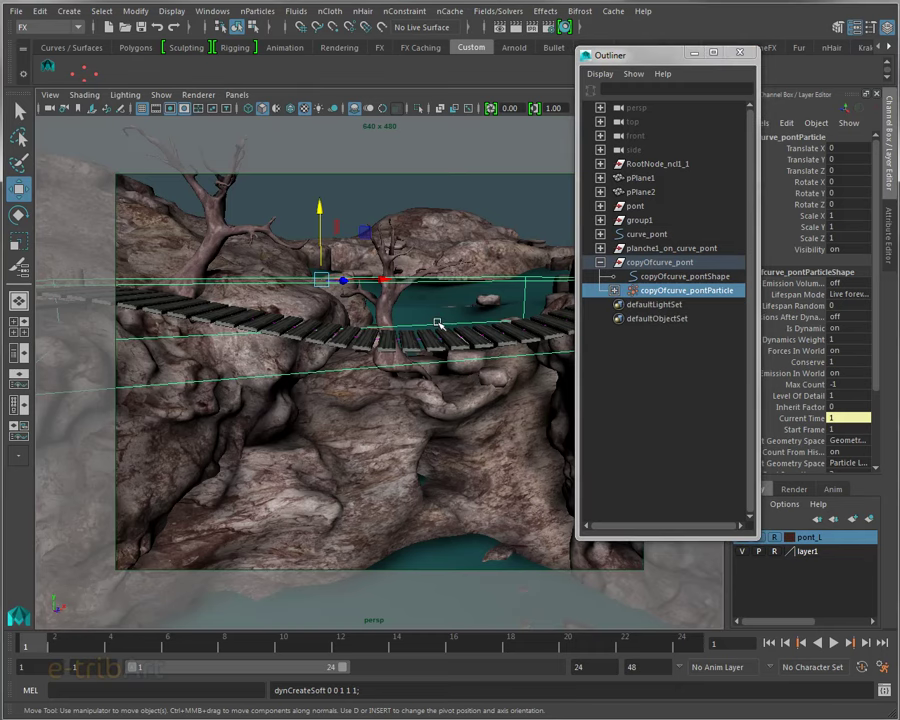
Orbit around the bridge from above and low side angles, then close the Outliner.
mouse_move(440, 325)
left_mouse_down("alt")
mouse_move(388, 384)
mouse_move(348, 313)
left_mouse_up("alt")
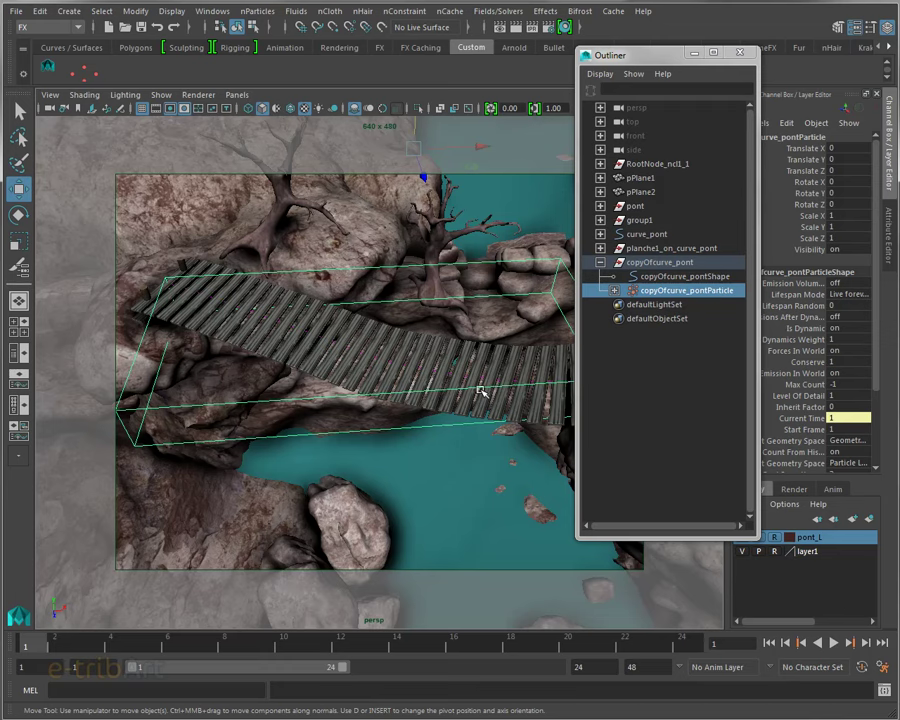
mouse_move(444, 392)
left_mouse_down("alt")
mouse_move(436, 378)
mouse_move(448, 352)
left_mouse_up("alt")
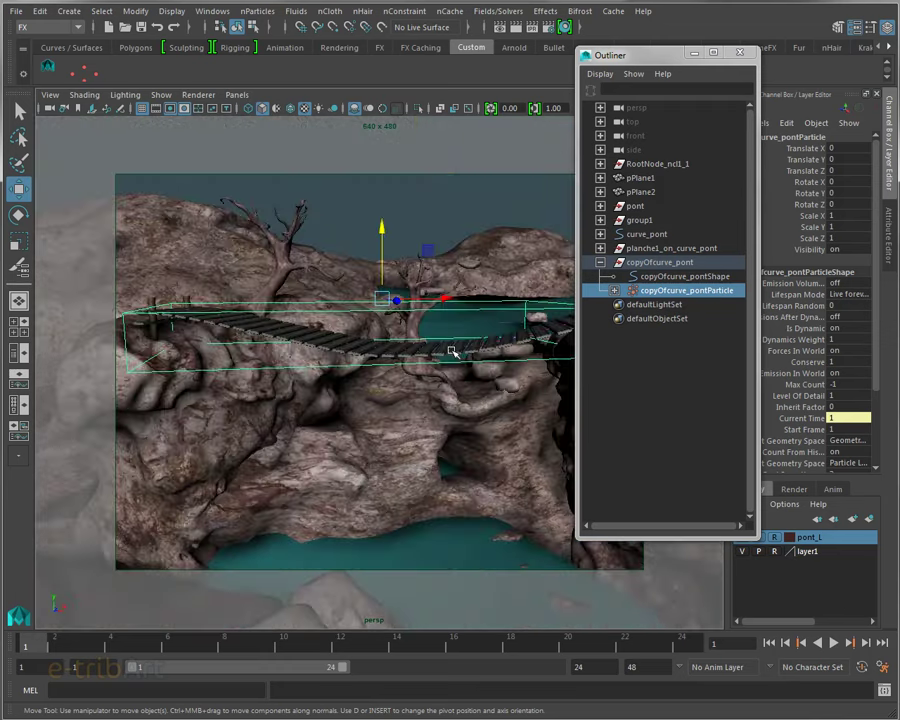
middle_click_drag(448, 352, 406, 369, "alt")
mouse_move(406, 369)
left_mouse_down("alt")
mouse_move(444, 340)
mouse_move(462, 382)
mouse_move(458, 374)
left_mouse_up("alt")
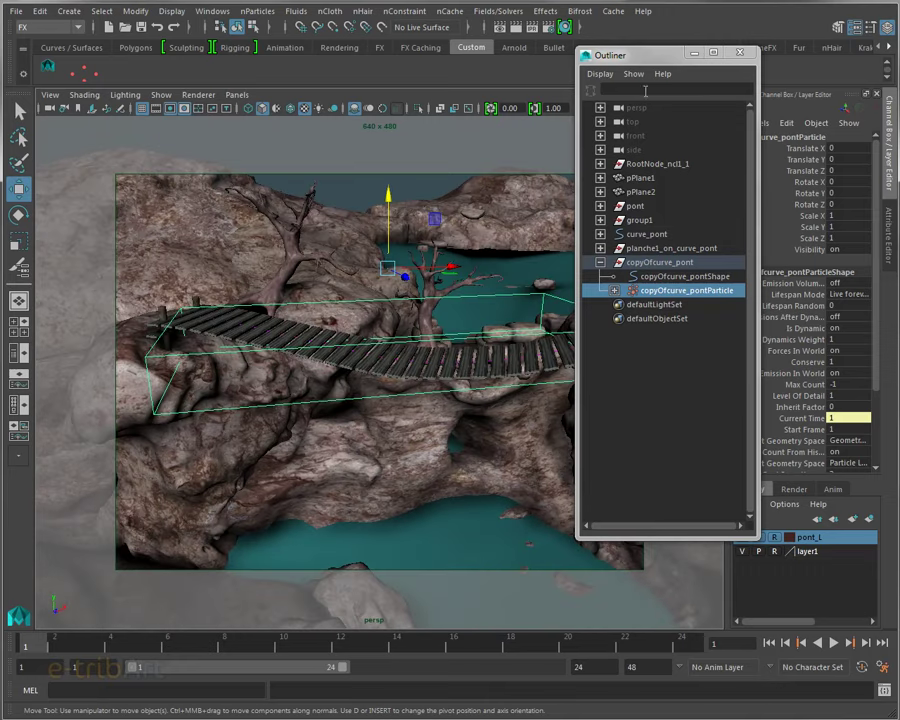
left_click_drag(646, 62, 640, 77)
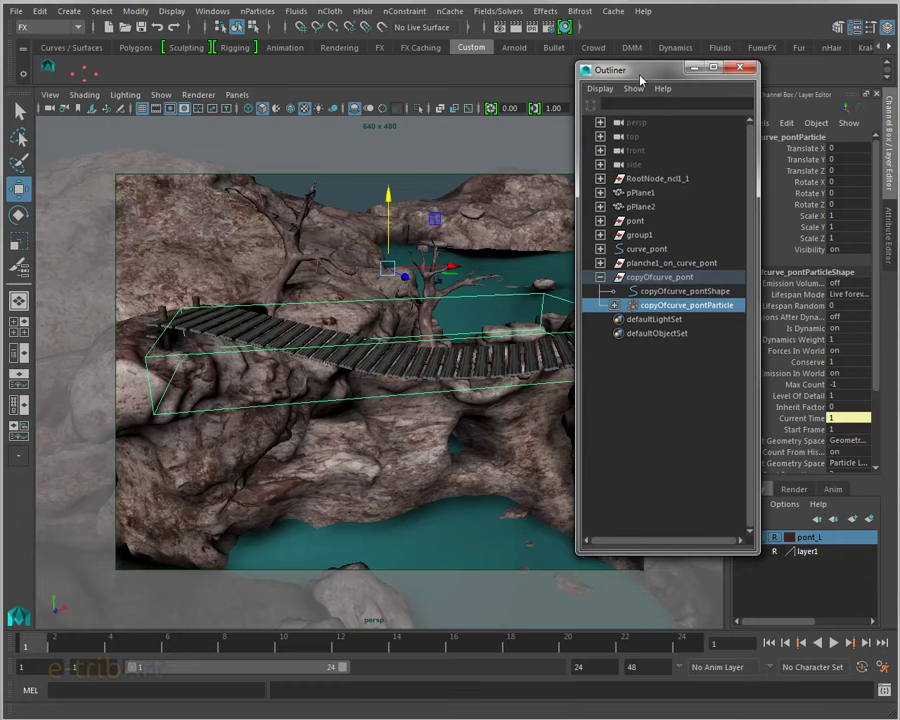
left_click(739, 67)
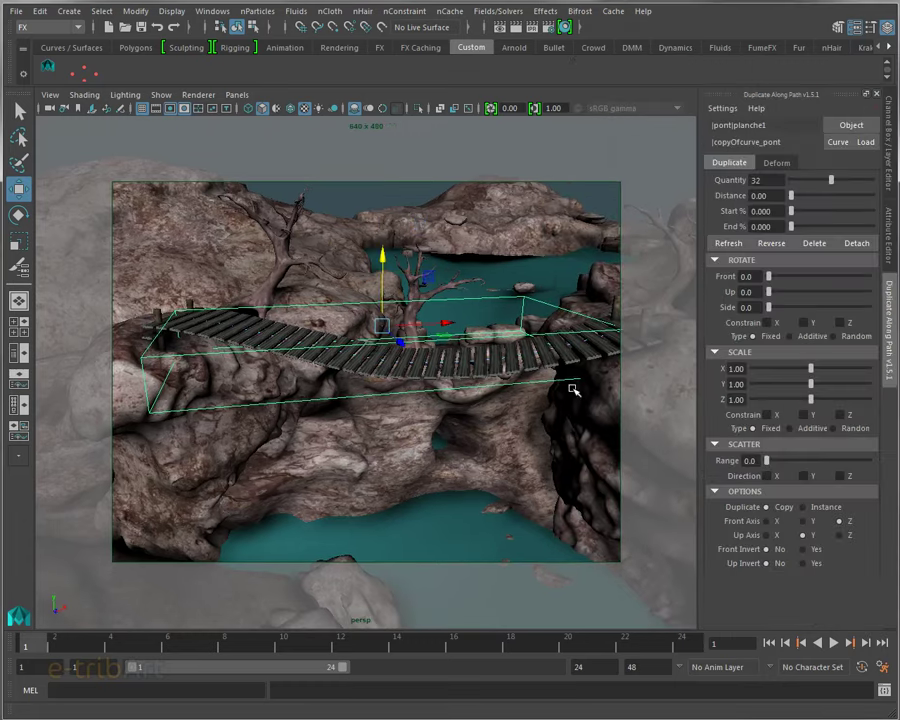
mouse_move(790, 94)
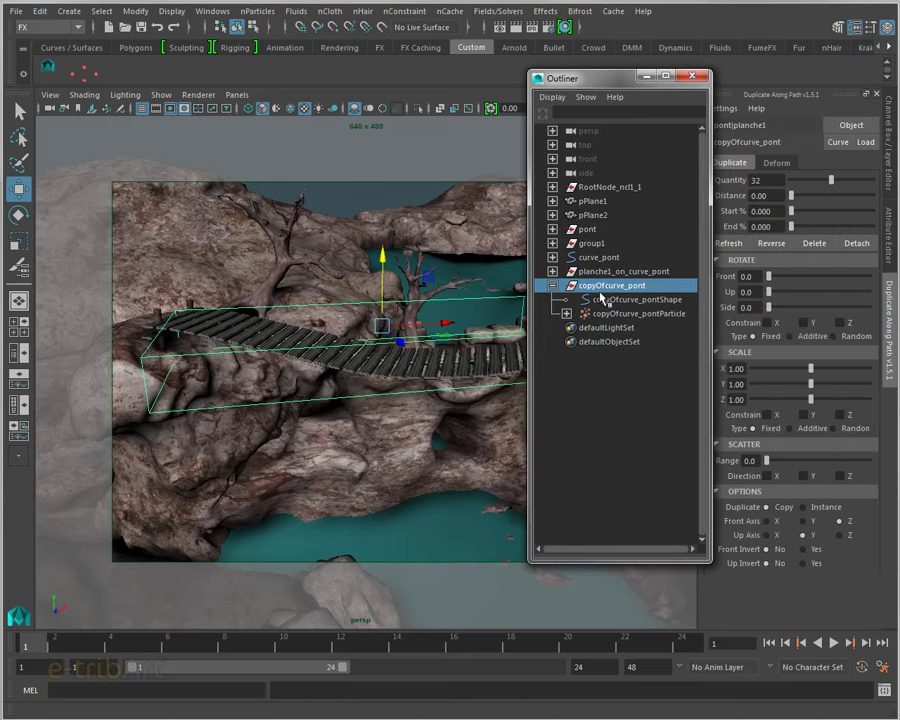
Duplicate planche1 along copyOfcurve_pont into a 32-plank row, then select copyOfcurve_pont.
left_click_drag(617, 80, 549, 75)
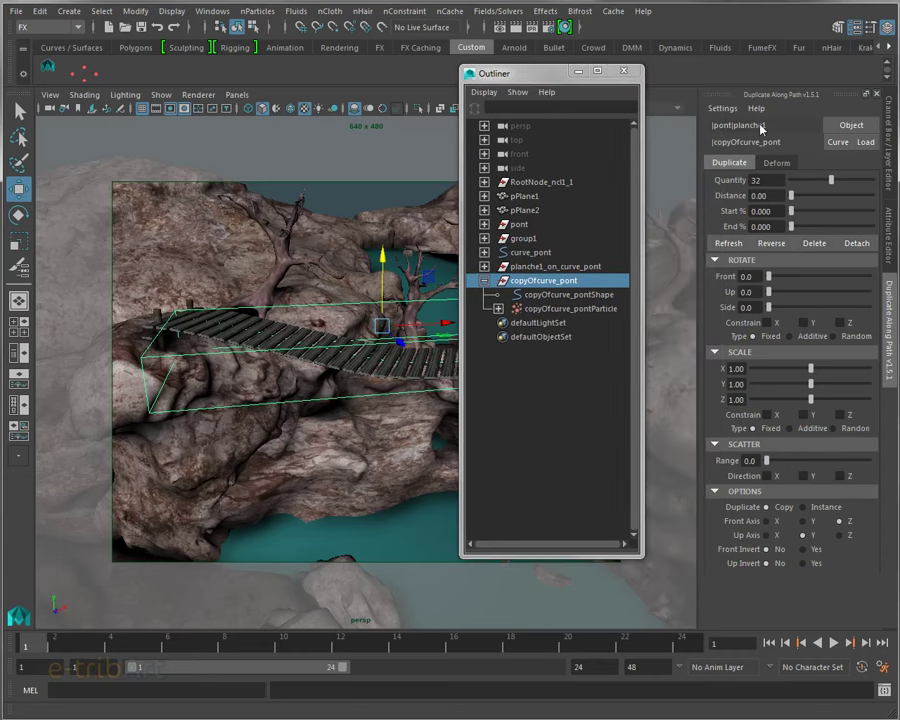
left_click(729, 246)
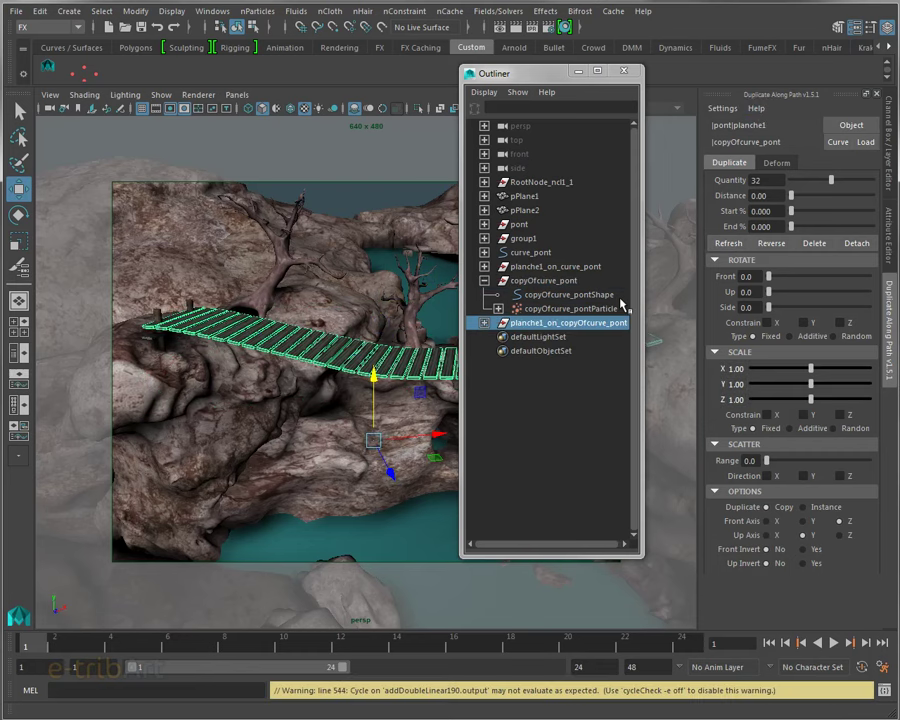
left_click_drag(520, 76, 670, 88)
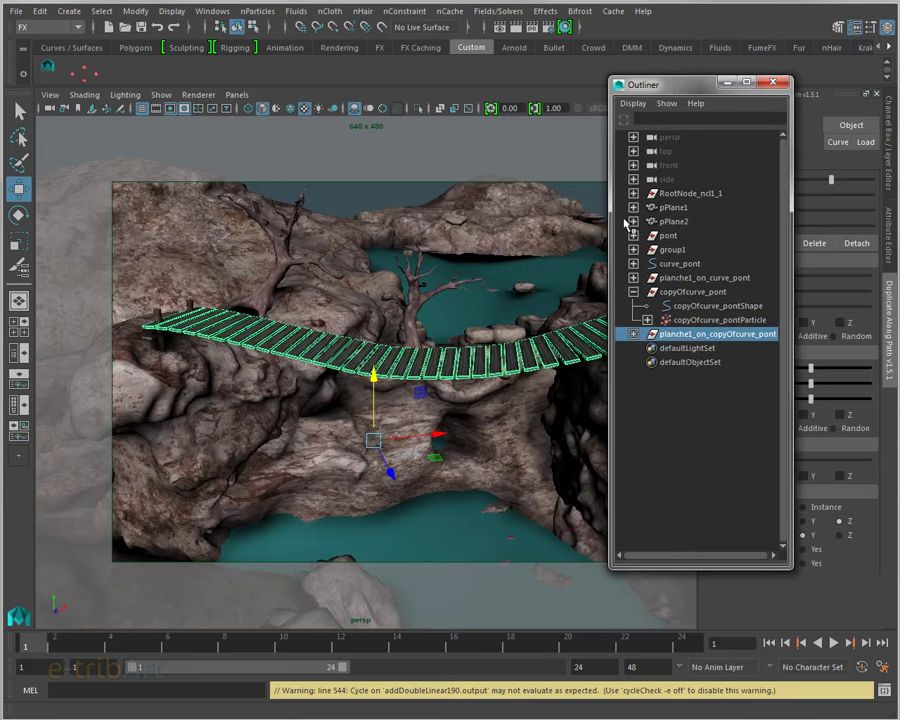
left_click_drag(677, 84, 632, 71)
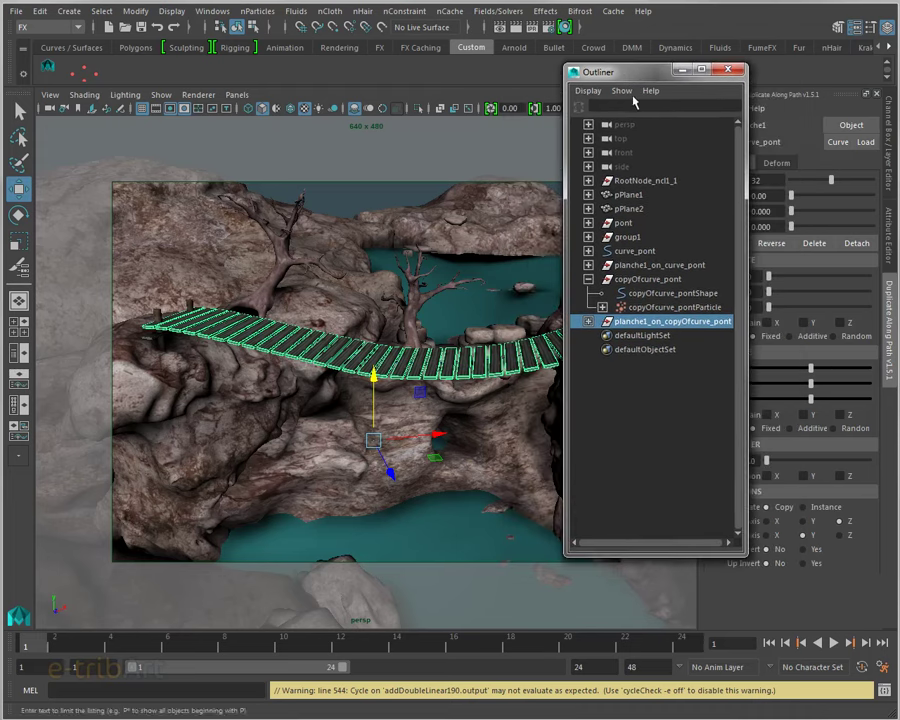
left_click(636, 280)
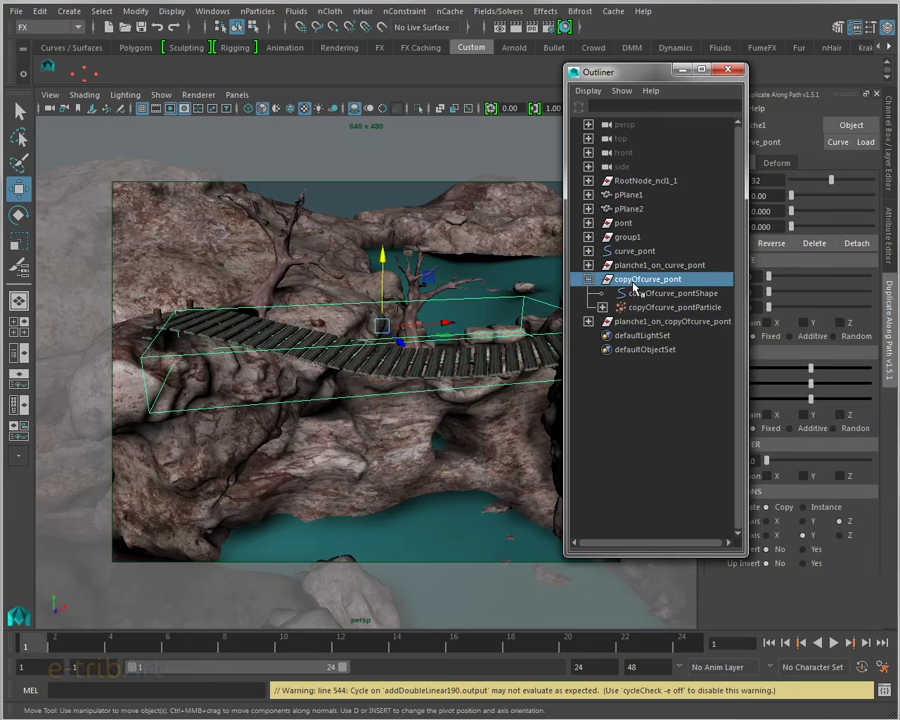
Rename copyOfcurve_pont to curve_soft in the Outliner.
double_click(634, 281)
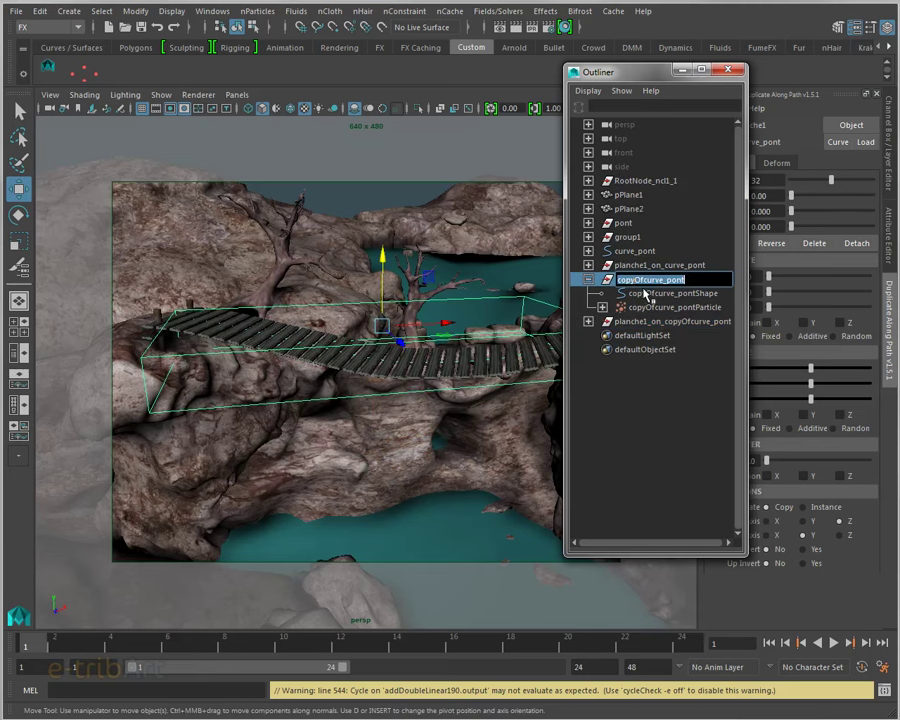
type("curve_so")
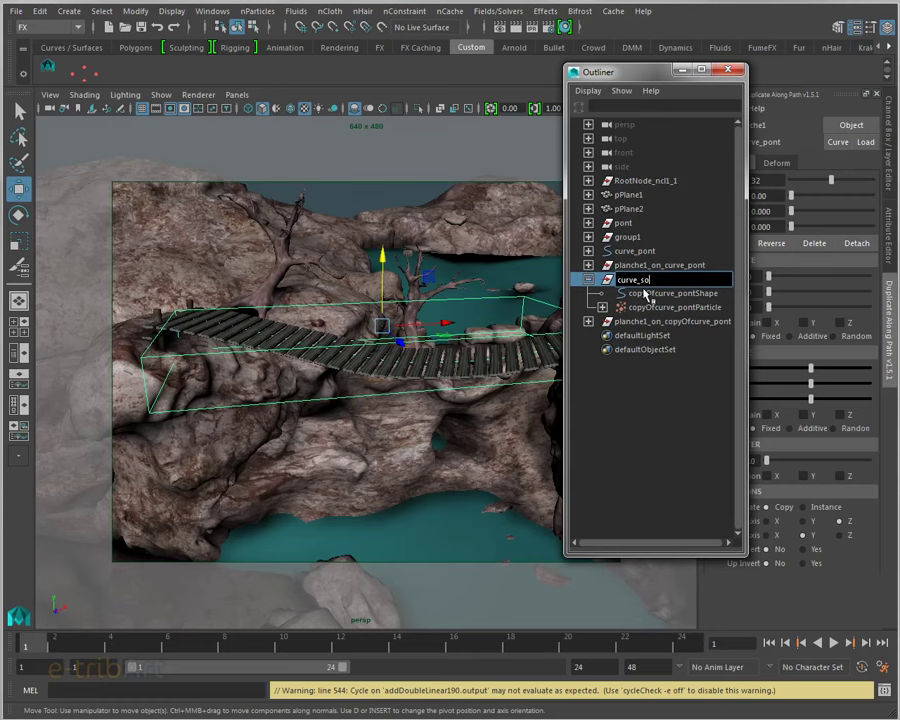
key("Return")
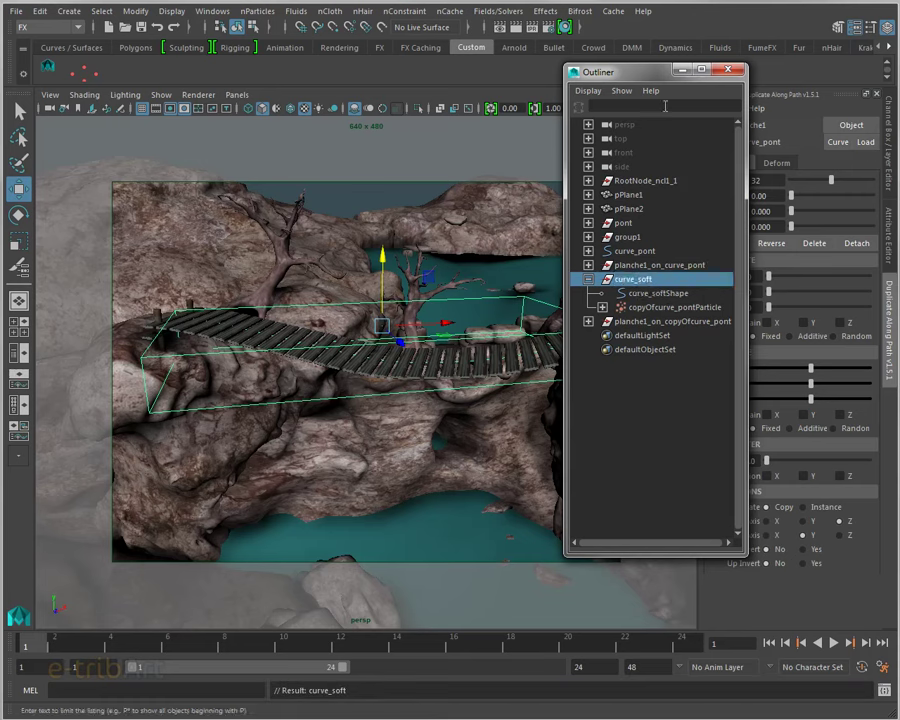
left_click_drag(648, 72, 595, 64)
Load curve_soft as the path and generate the plank row planche1_on_curve_soft.
left_click(838, 142)
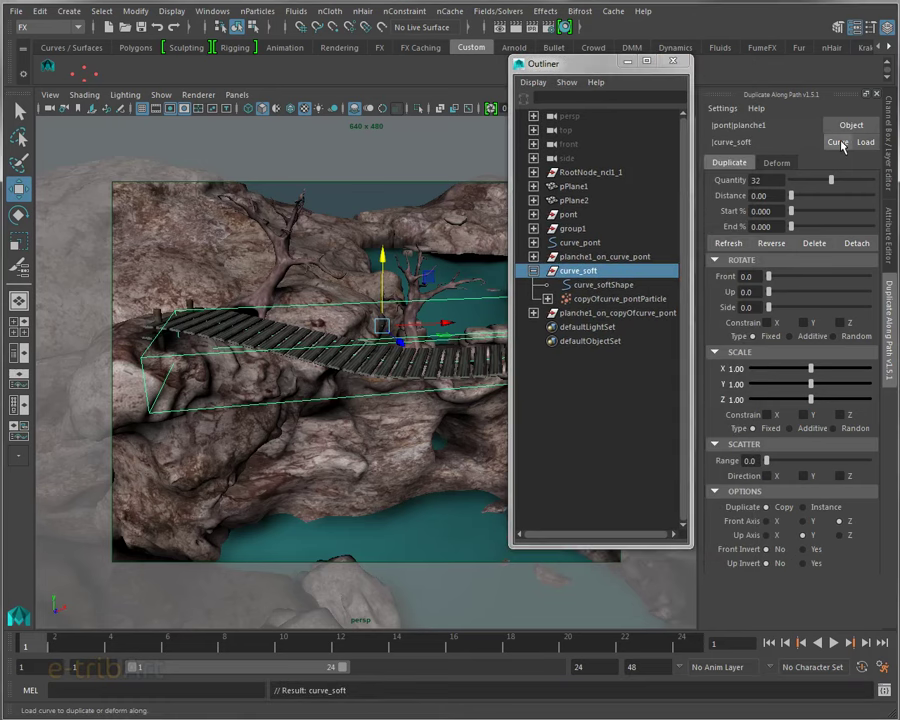
left_click(733, 243)
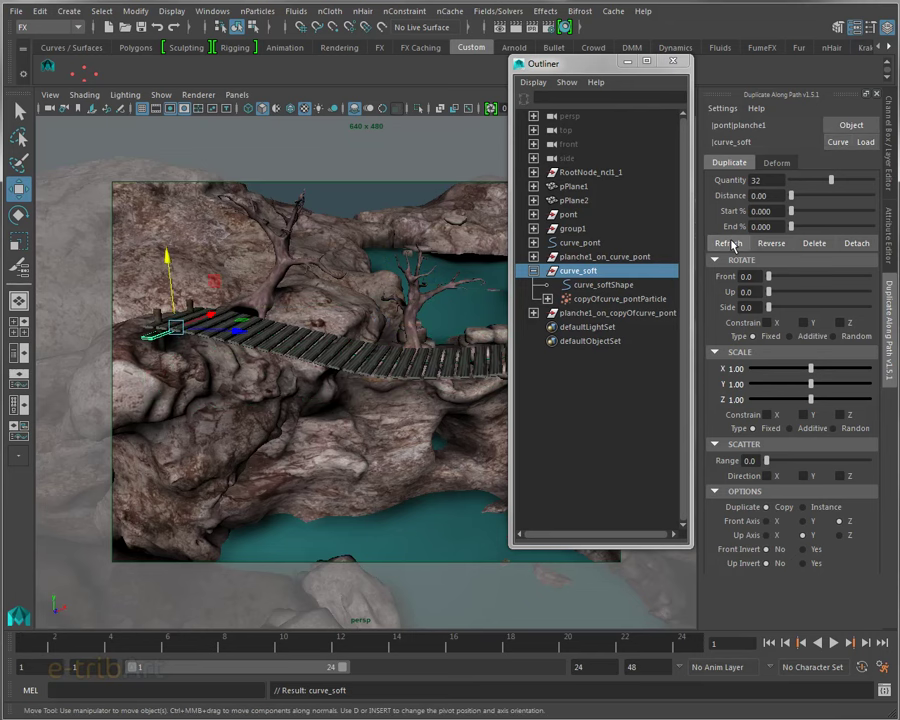
left_click(733, 243)
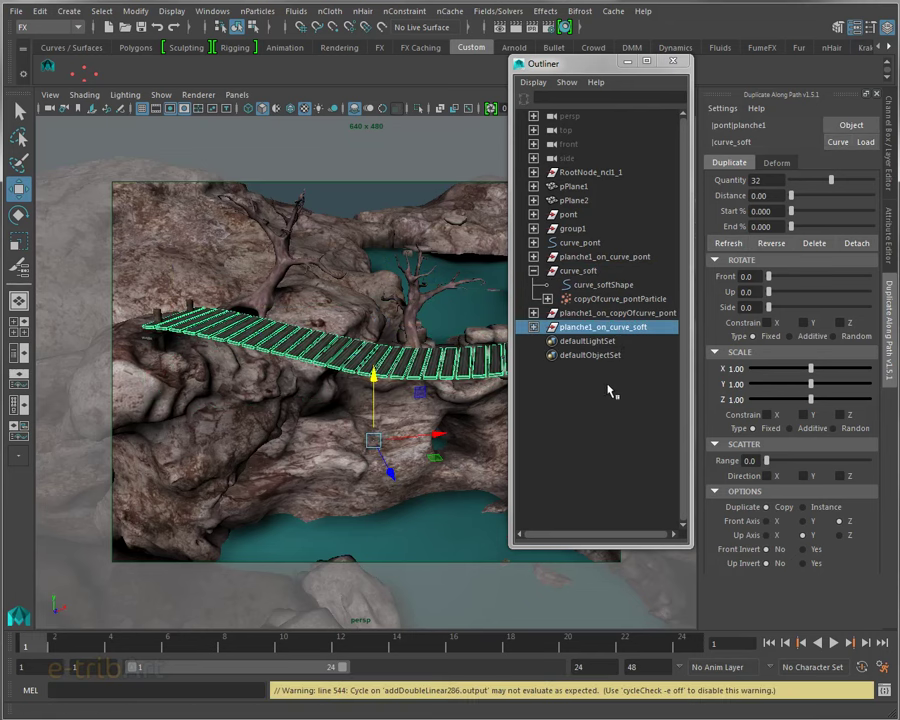
left_click_drag(556, 70, 899, 75)
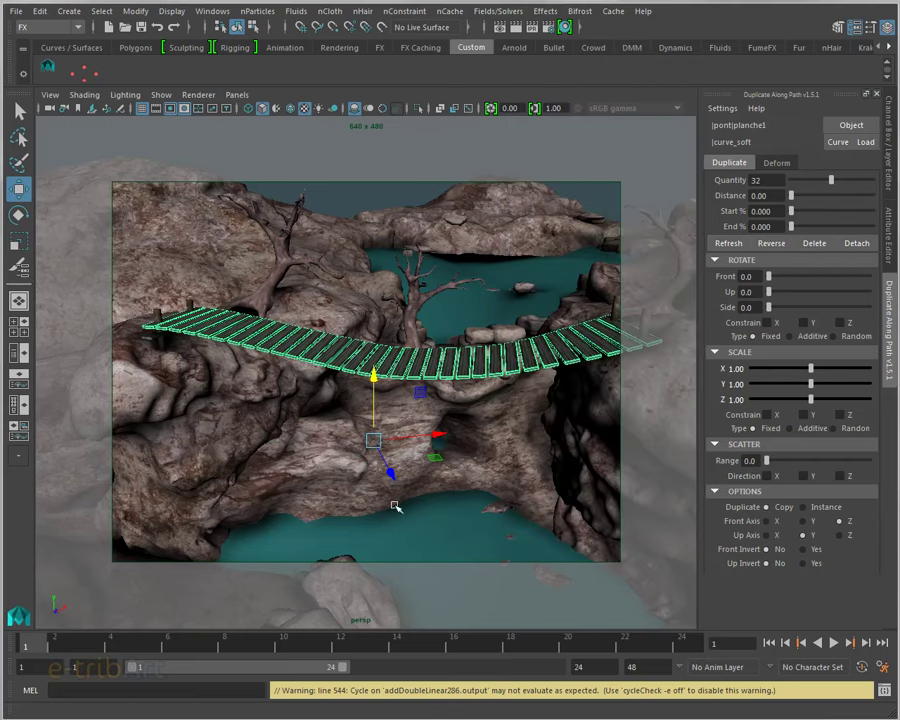
left_click(305, 351)
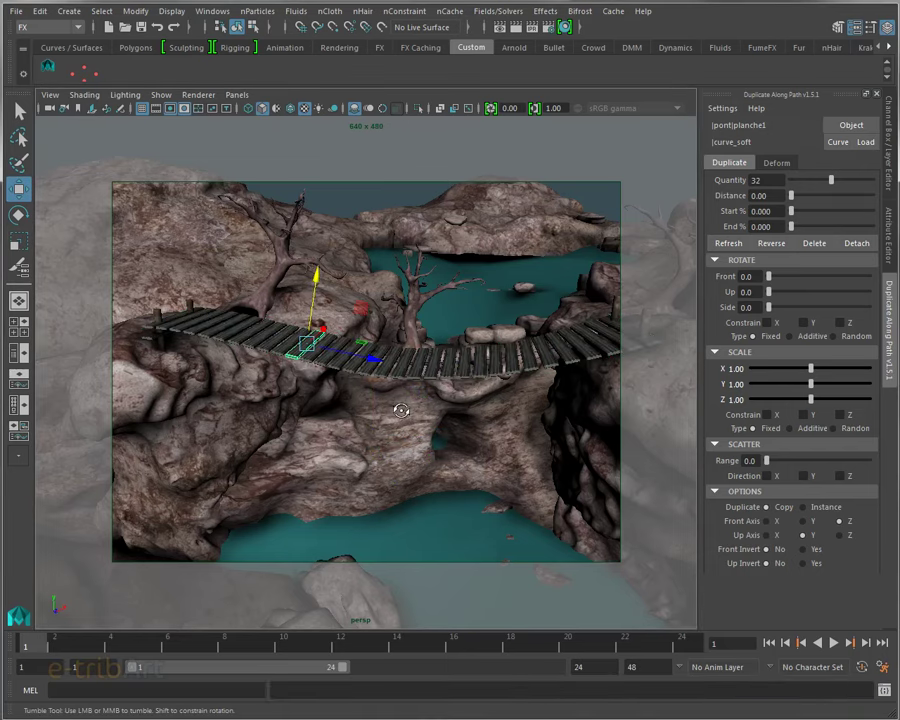
scroll(400, 408, "up", 2)
scroll(399, 408, "up", 1)
mouse_move(399, 408)
left_mouse_down("alt")
mouse_move(412, 408)
mouse_move(400, 414)
mouse_move(380, 398)
mouse_move(388, 393)
left_mouse_up("alt")
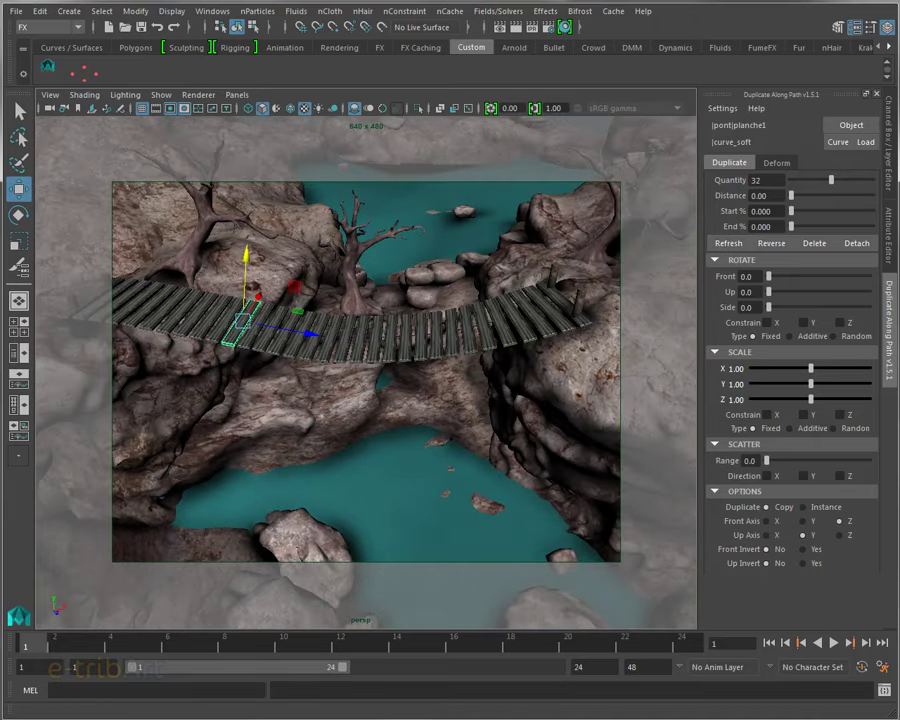
Reopen the Outliner and select curve_soft, viewing the bridge from a lower frontal angle.
key("shift+o")
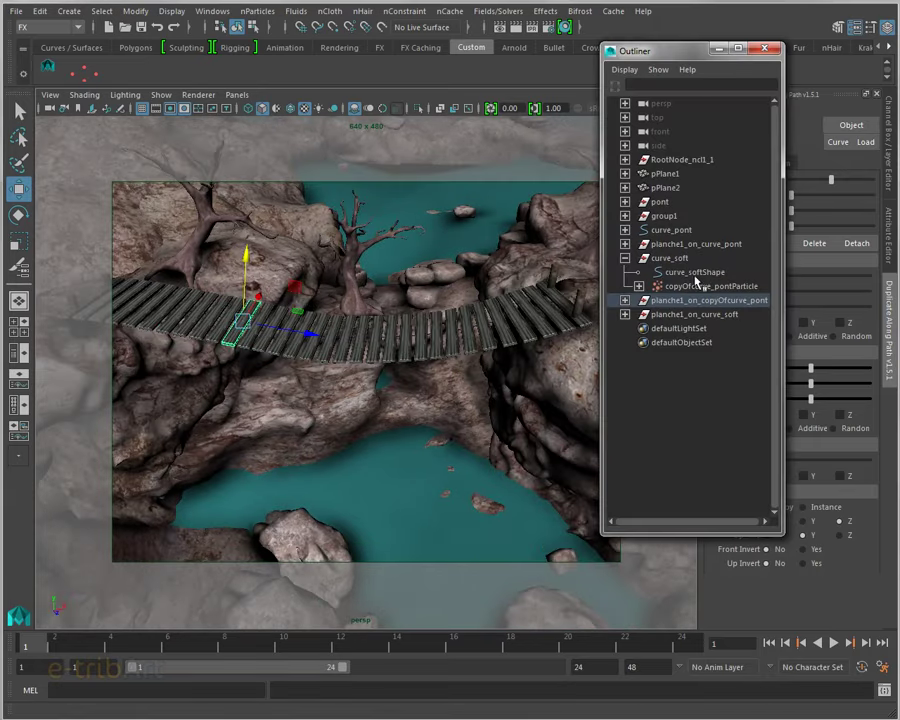
left_click(625, 258)
left_click(662, 258)
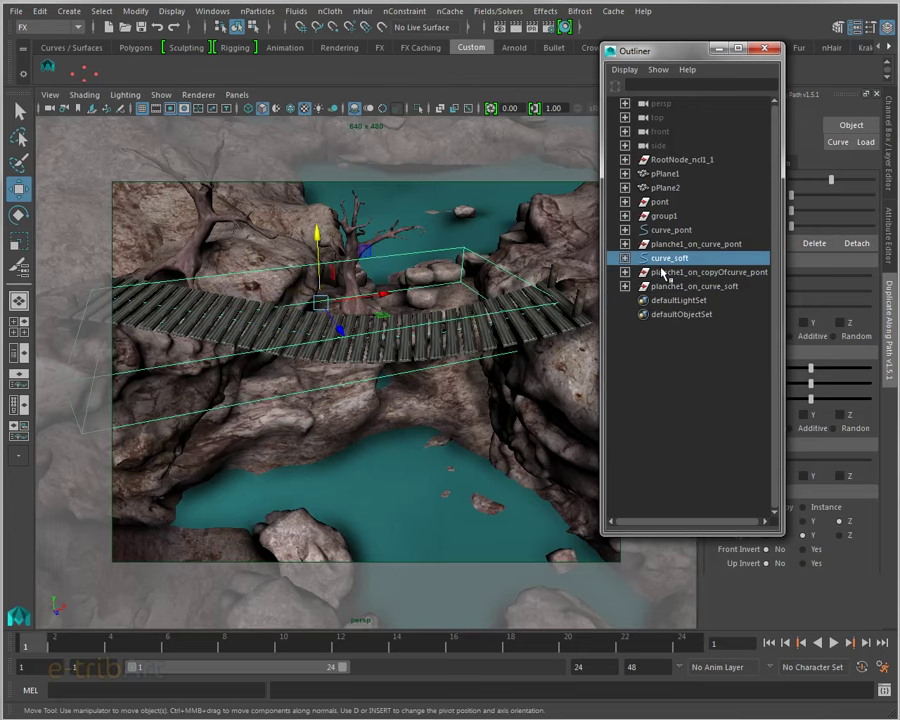
left_click(668, 272)
left_click_drag(466, 341, 398, 378, "alt")
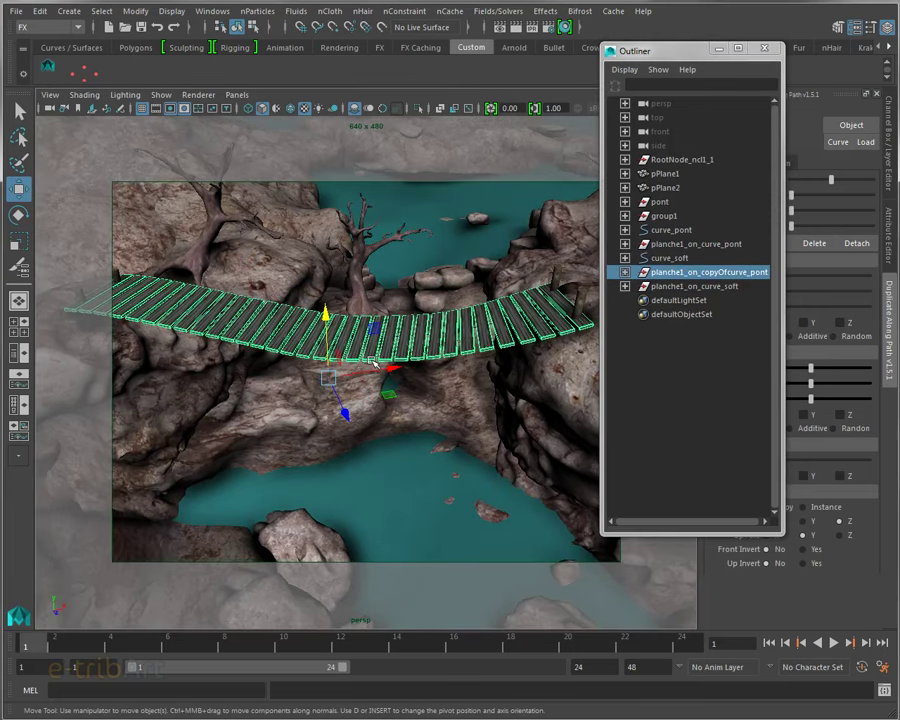
left_click(660, 259)
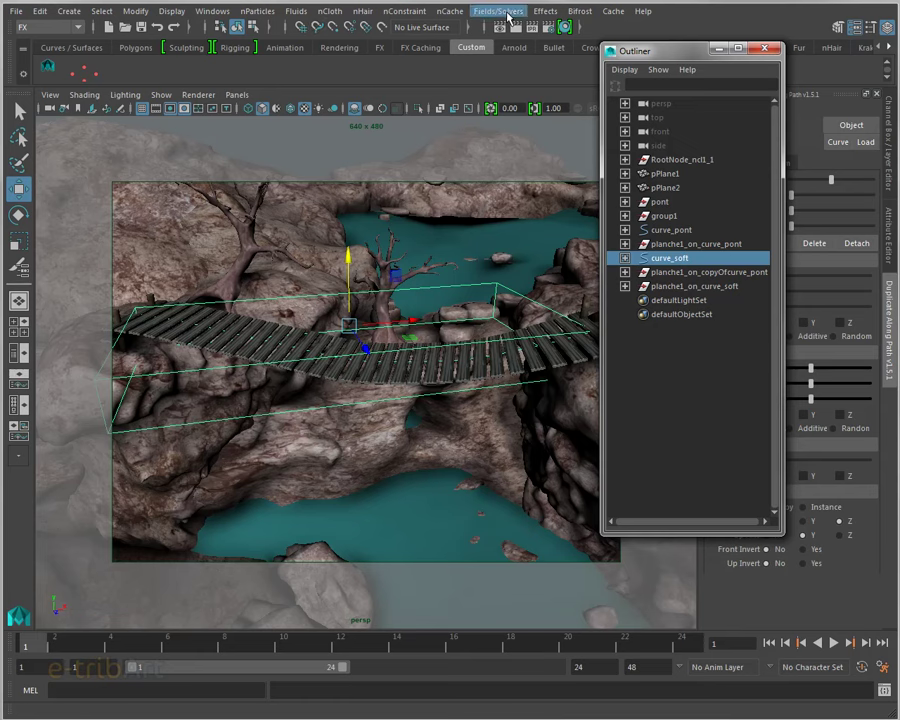
Add a gravity field and move it down into the canyon below the bridge.
left_click(505, 12)
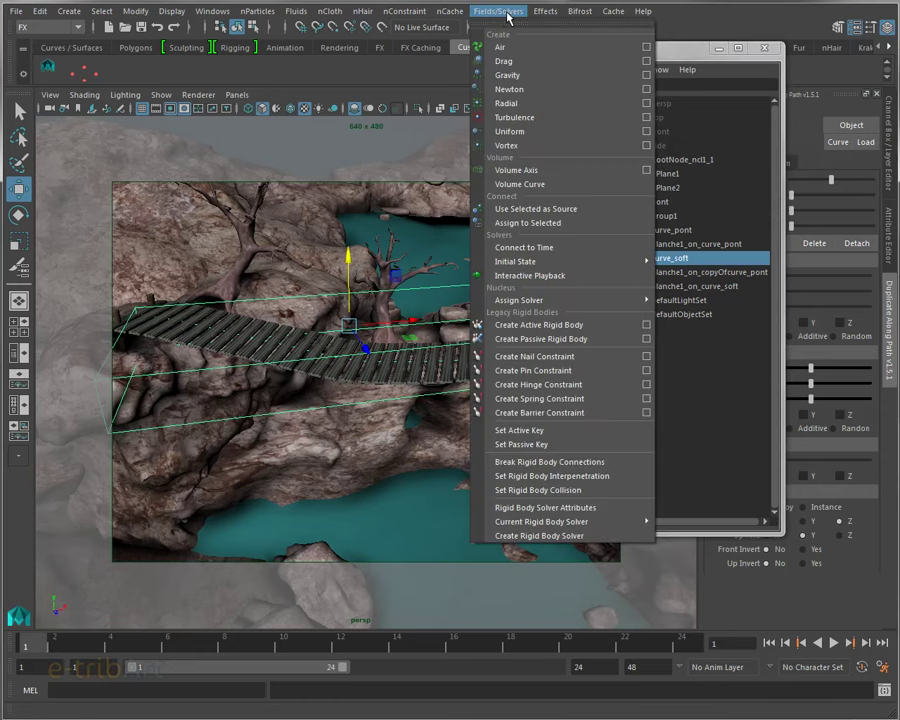
left_click(507, 77)
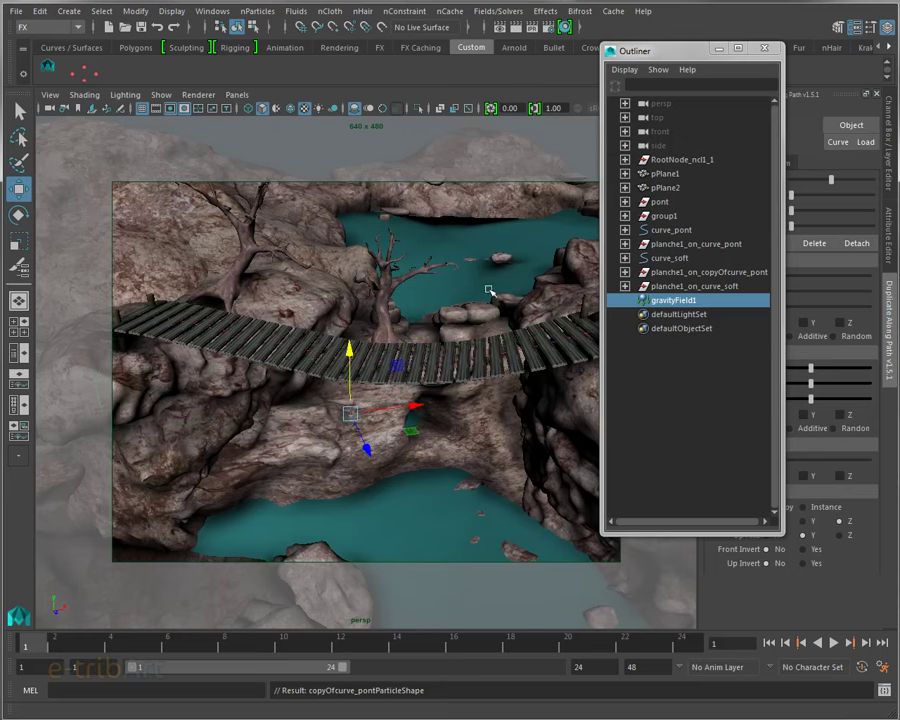
left_click_drag(490, 360, 424, 414, "alt")
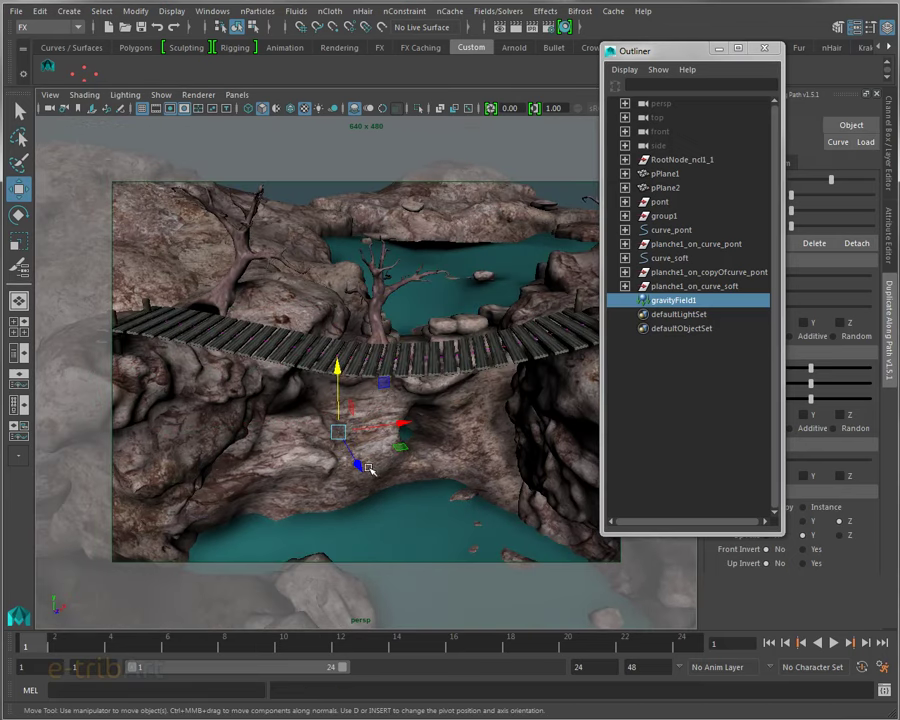
left_click_drag(365, 483, 470, 600)
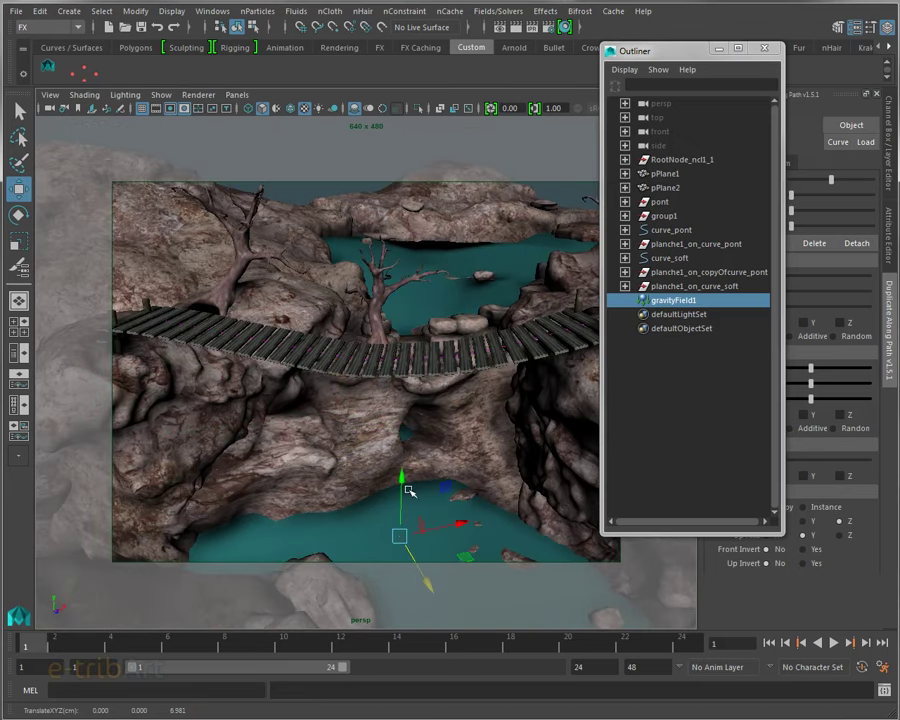
key("w")
mouse_move(416, 476)
left_mouse_down("alt")
mouse_move(388, 487)
mouse_move(438, 520)
mouse_move(408, 416)
mouse_move(436, 372)
mouse_move(430, 474)
left_mouse_up("alt")
left_click(503, 490)
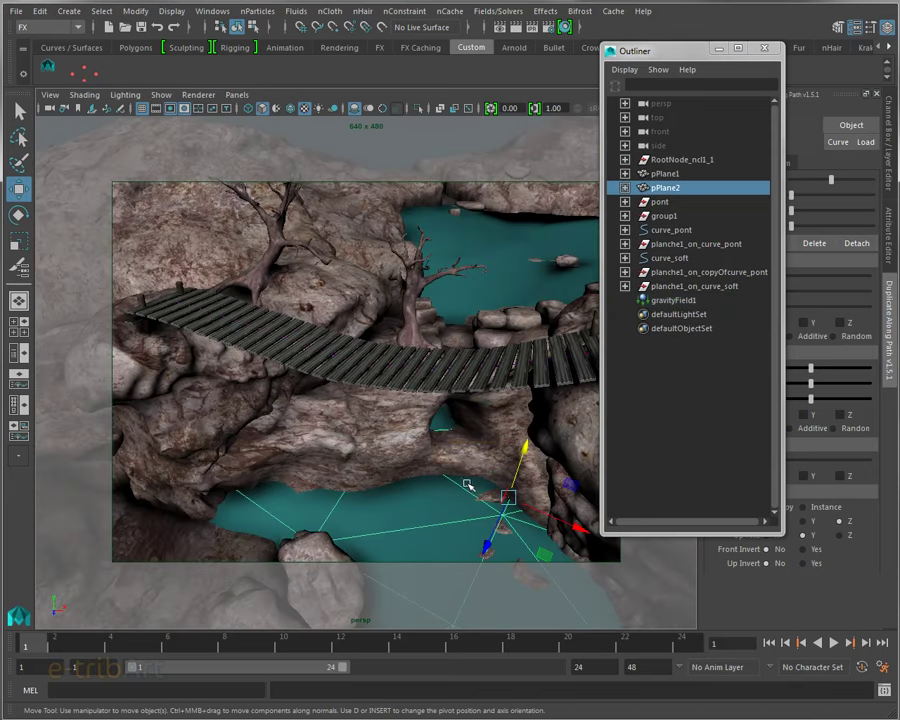
left_click(669, 258)
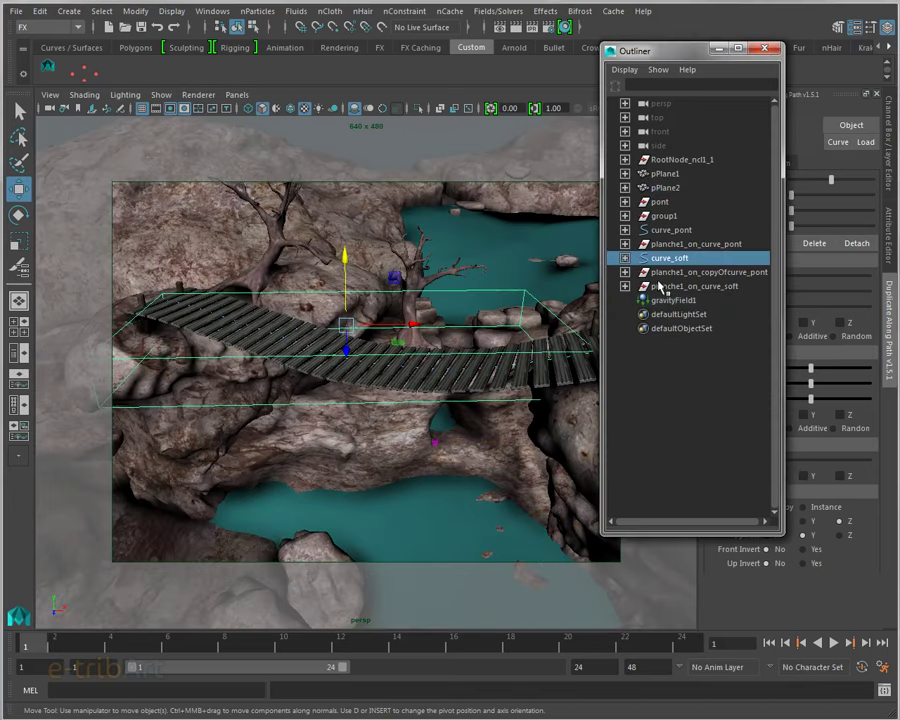
left_click(625, 258)
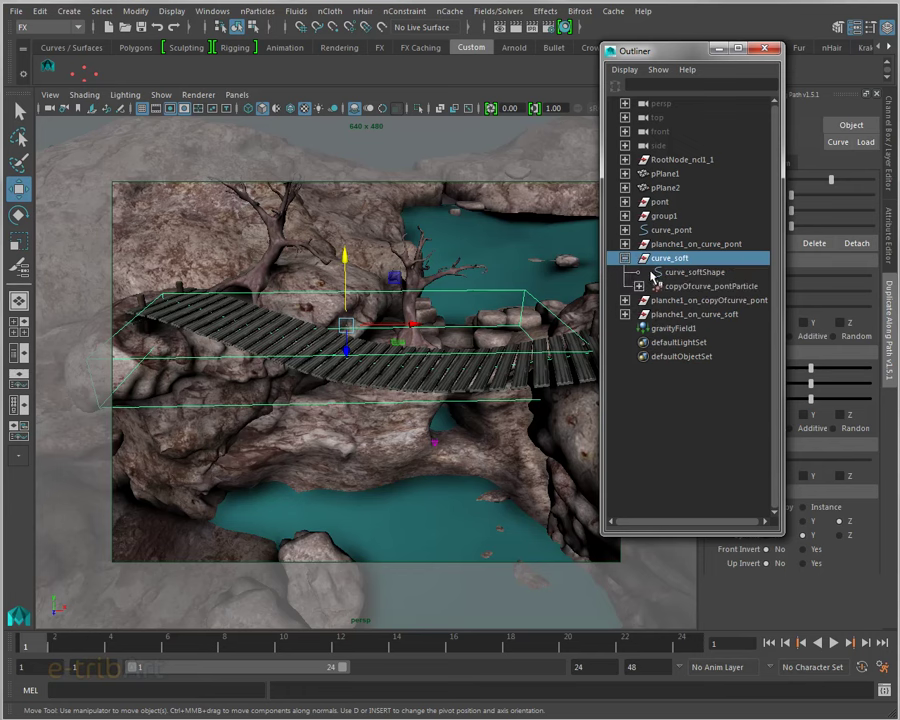
left_click(625, 258)
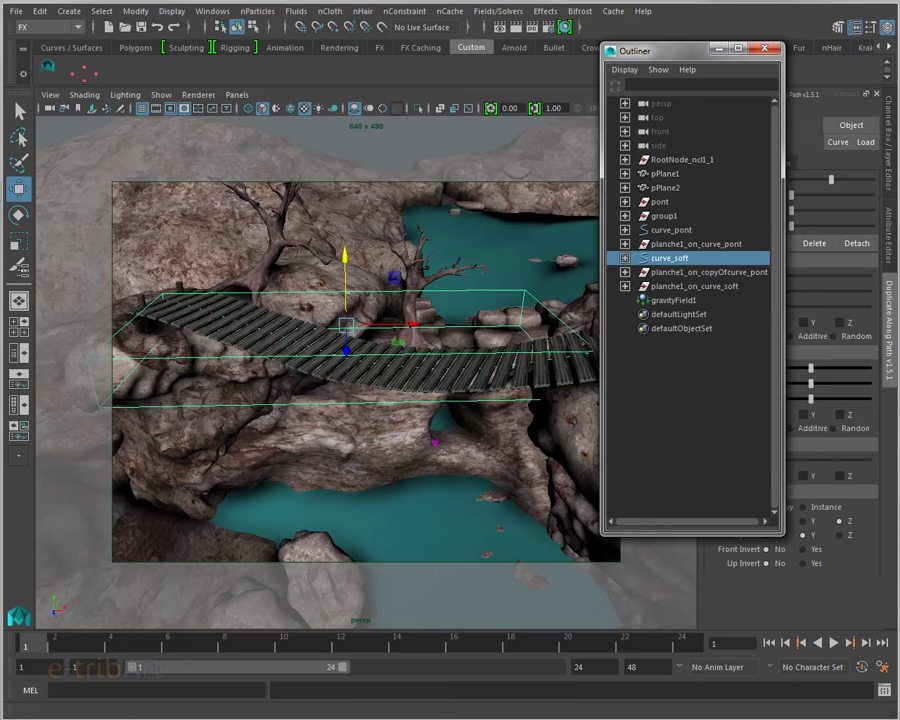
Set the playback end and maximum animation time to 500 frames.
left_click(634, 667)
type("500")
key("Return")
left_click(578, 667)
type("500")
key("Return")
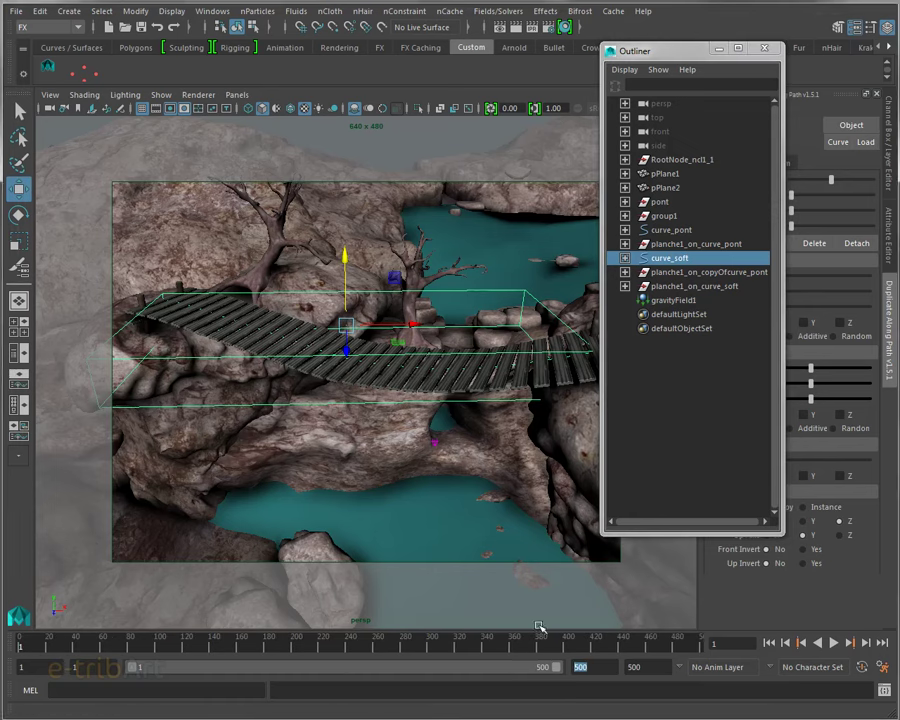
type("1000")
Extend the end time to 1000 frames and play the simulation, stopping at frame 38.
key("Return")
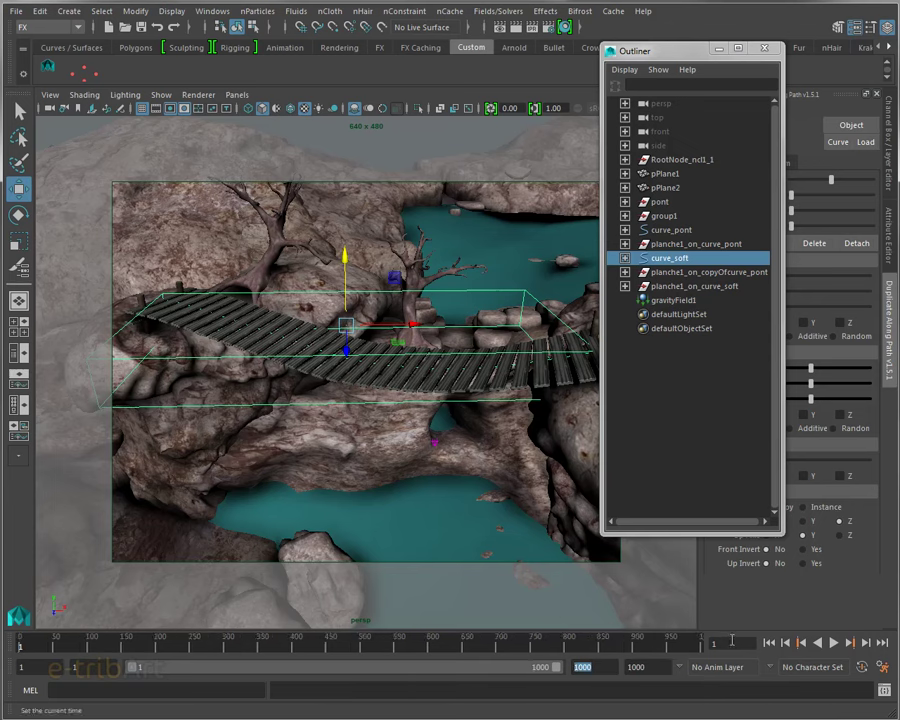
left_click(835, 645)
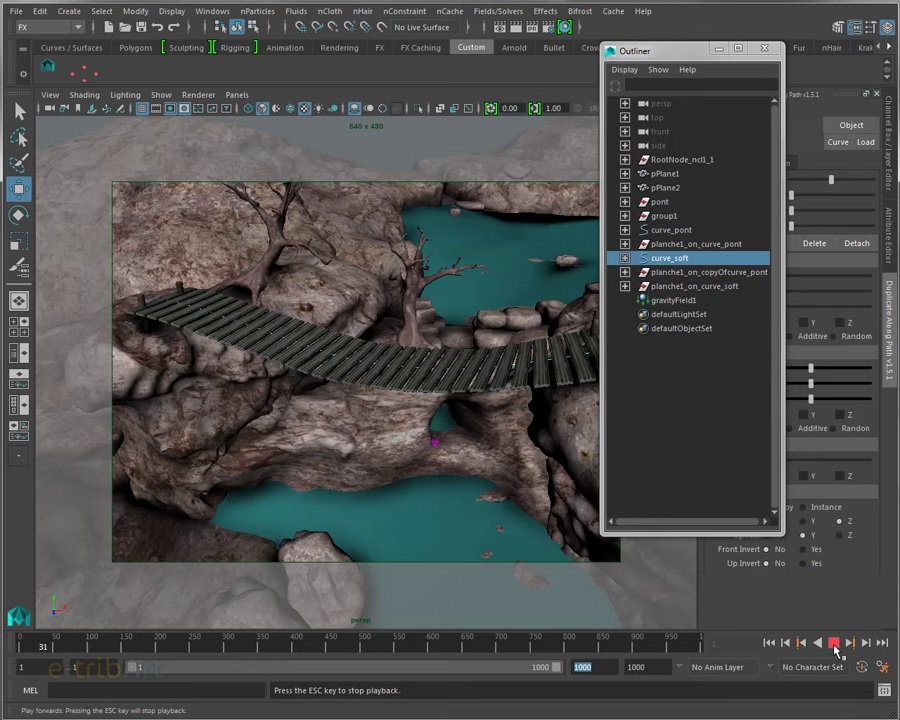
left_click(835, 645)
left_click(769, 643)
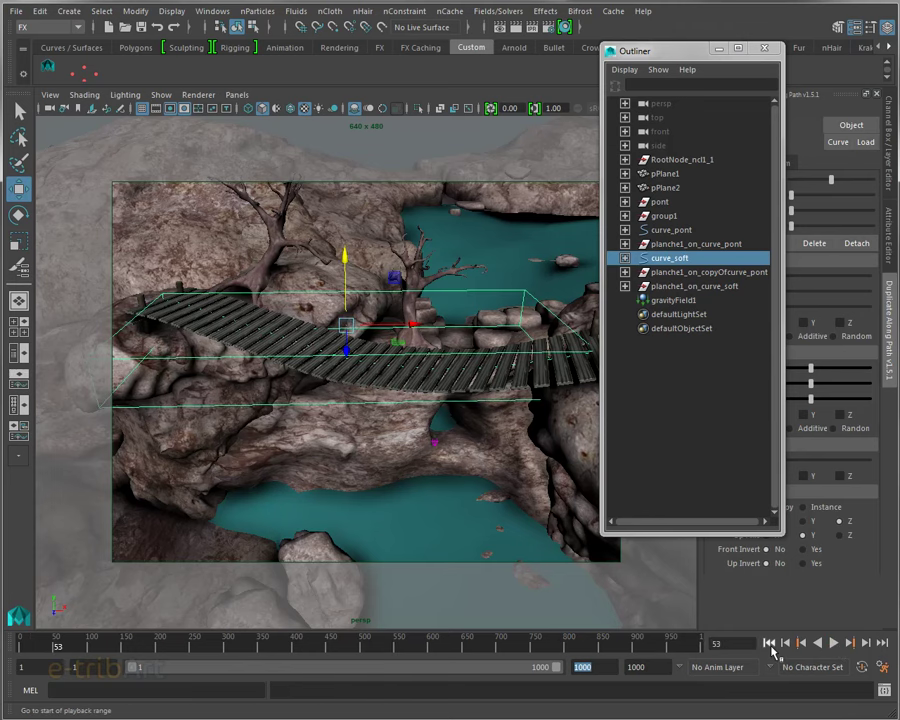
left_click(836, 645)
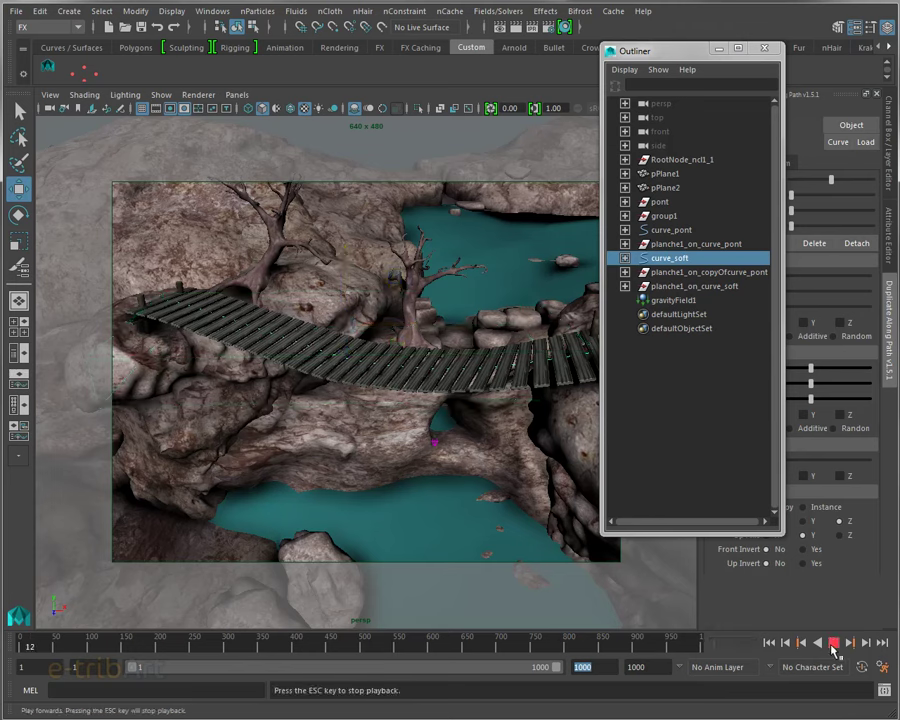
left_click(835, 645)
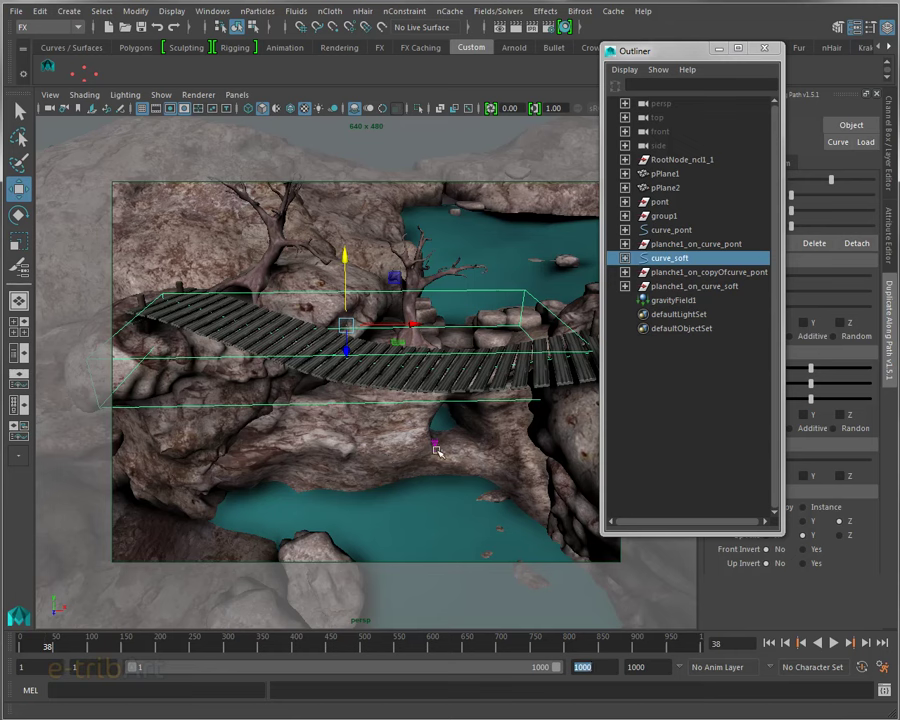
Isolate copyOfcurve_pontParticle in the viewport with View Selected.
mouse_move(437, 450)
left_mouse_down("alt")
mouse_move(490, 412)
mouse_move(472, 430)
mouse_move(476, 424)
left_mouse_up("alt")
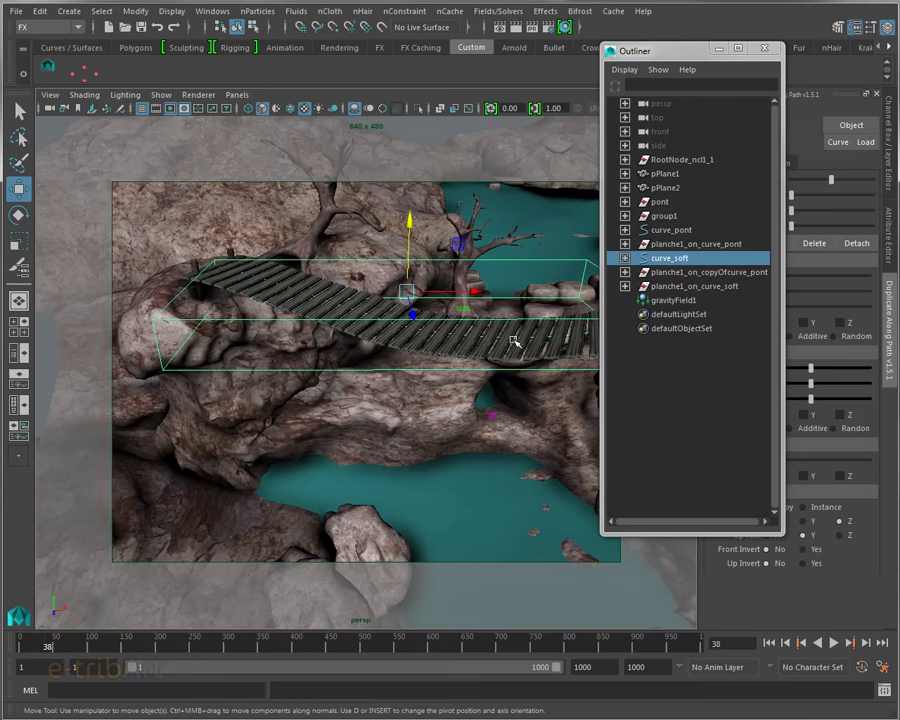
mouse_move(490, 356)
left_mouse_down("alt")
mouse_move(514, 336)
mouse_move(522, 362)
mouse_move(508, 367)
left_mouse_up("alt")
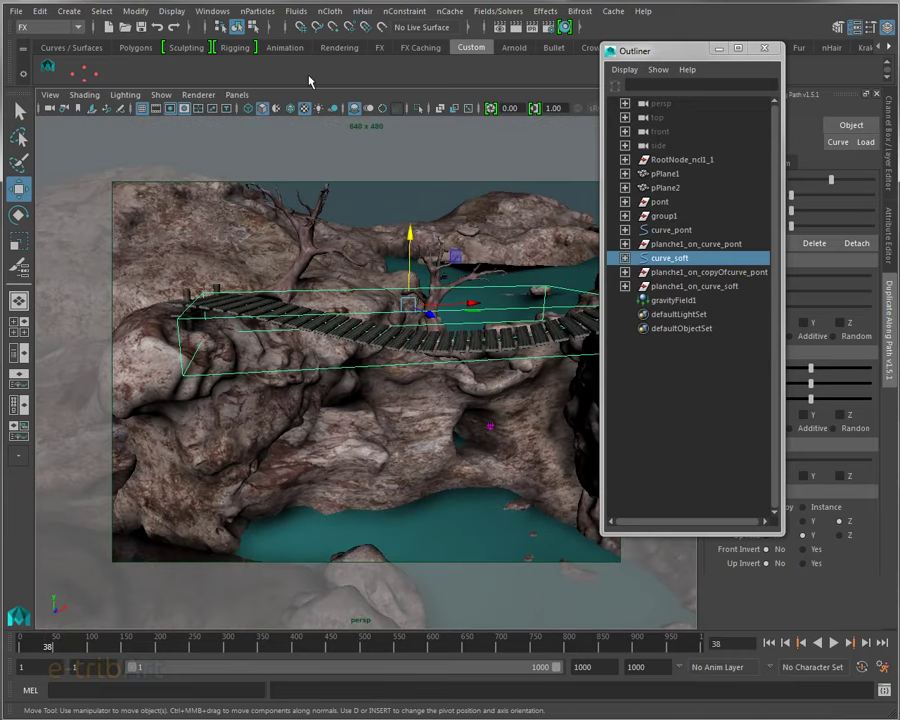
left_click(625, 258)
left_click(672, 287)
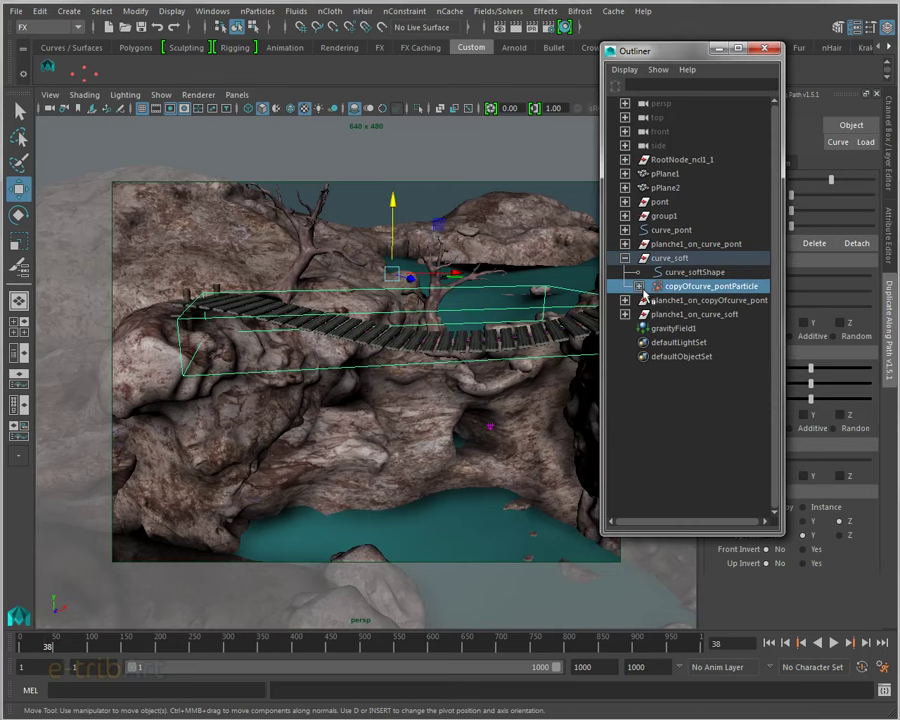
left_click(237, 94)
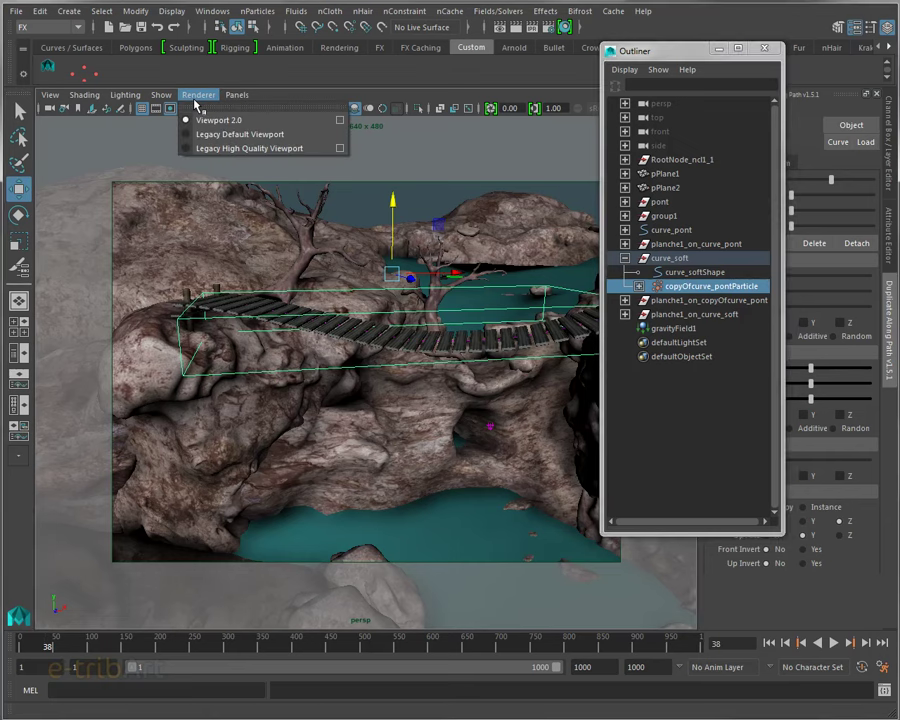
left_click(311, 133)
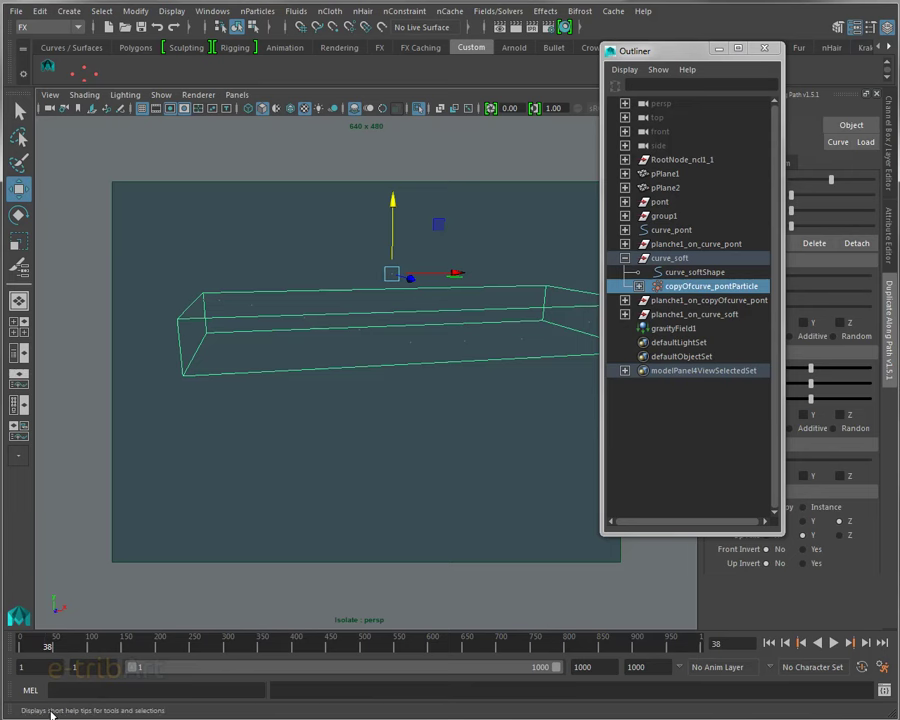
Switch to particle selection mode and marquee-select all particles along the bridge.
mouse_move(323, 405)
left_mouse_down("alt")
mouse_move(318, 434)
mouse_move(292, 460)
left_mouse_up("alt")
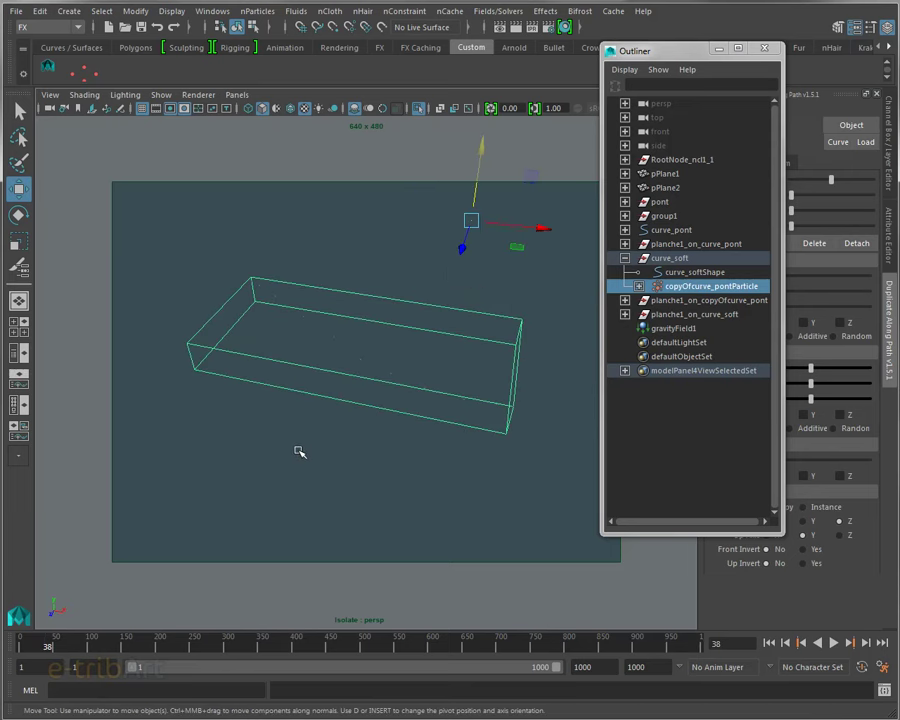
right_click(305, 315)
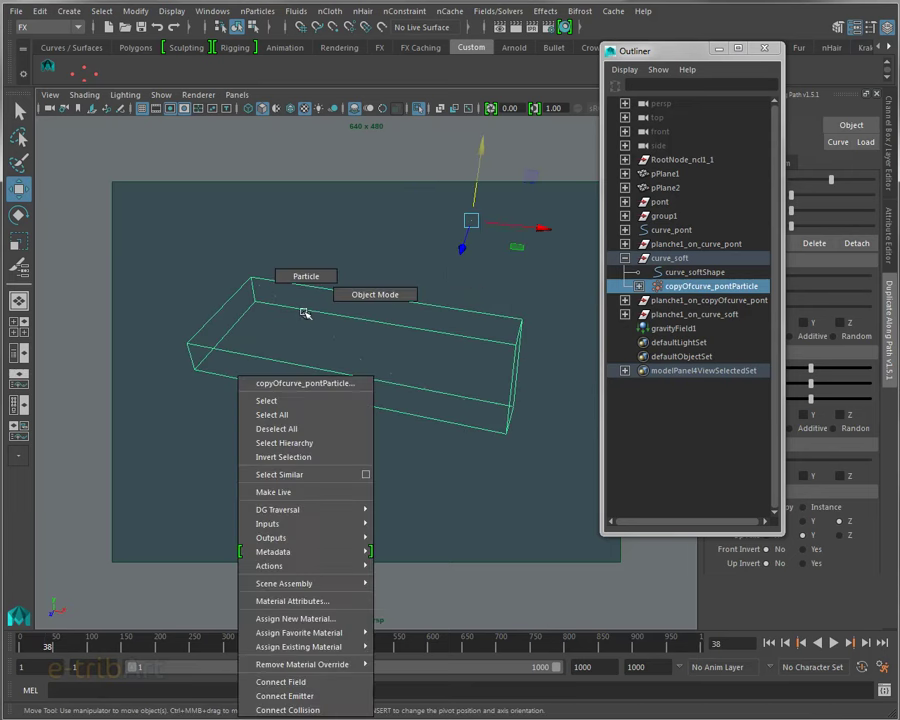
left_click(305, 279)
left_click_drag(224, 249, 527, 463)
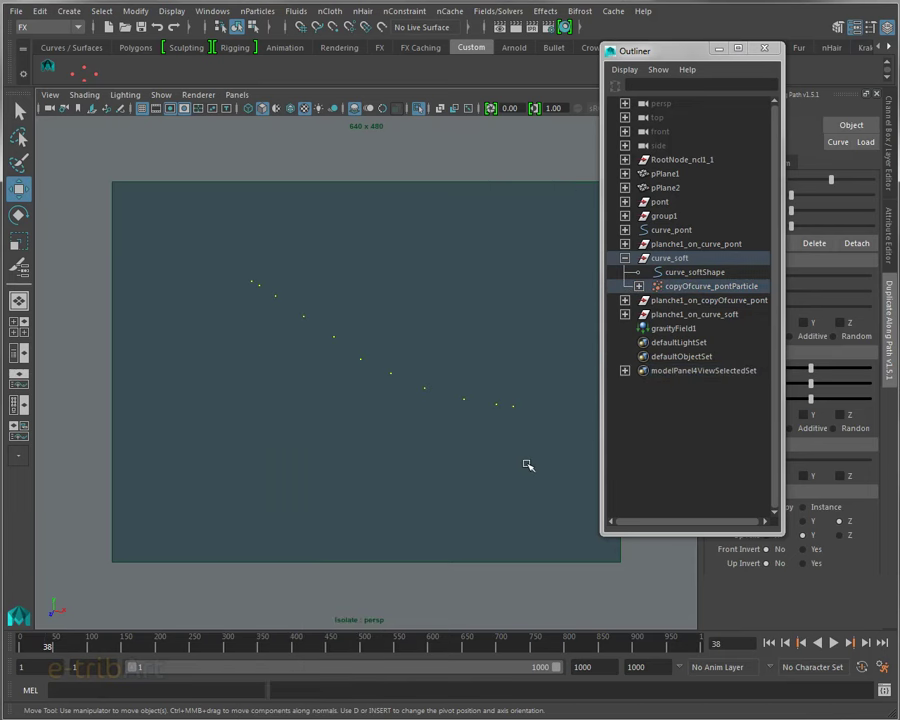
left_click(256, 12)
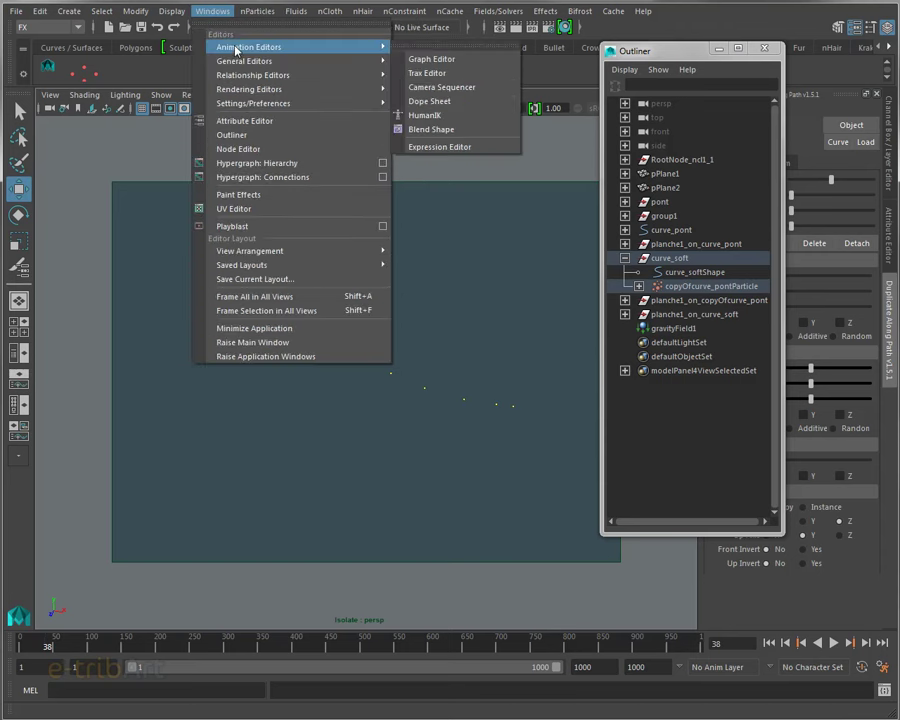
mouse_move(244, 61)
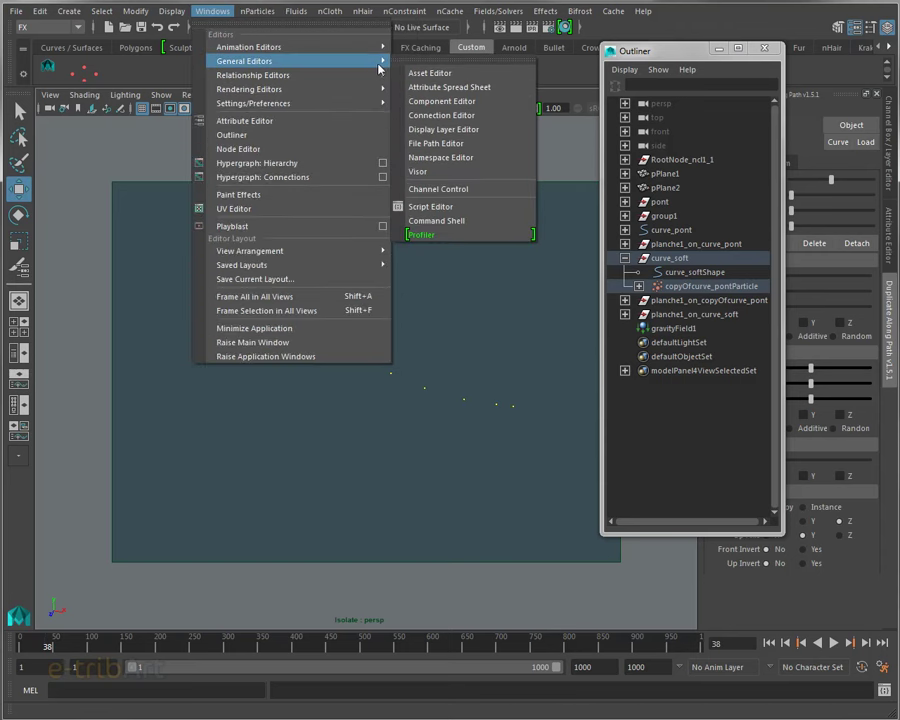
Show the particles in the Component Editor and select all eleven goalPP values of 1.000.
left_click(445, 102)
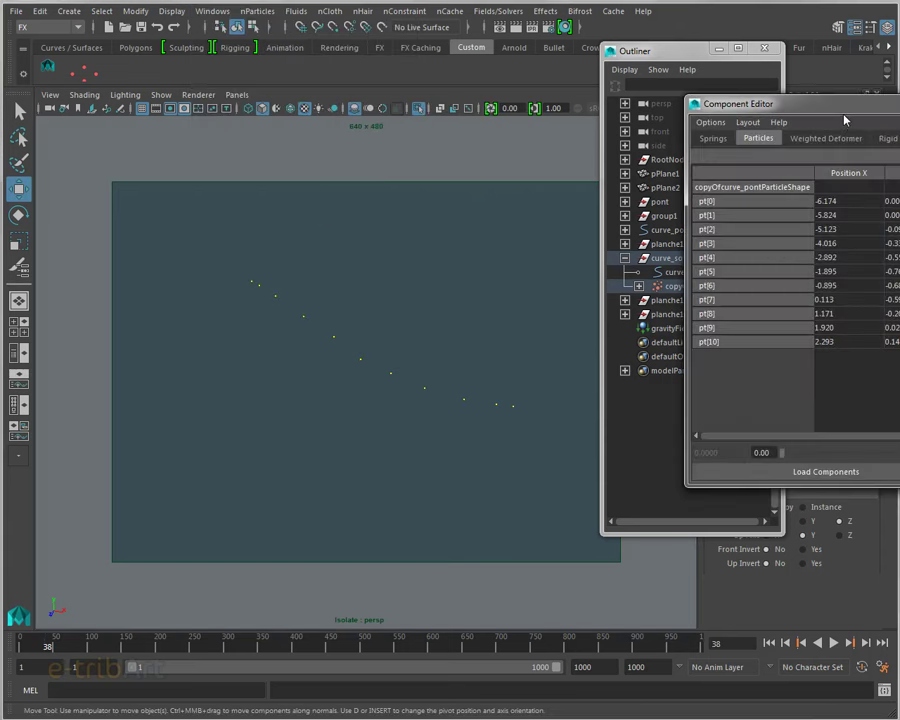
left_click_drag(844, 119, 488, 82)
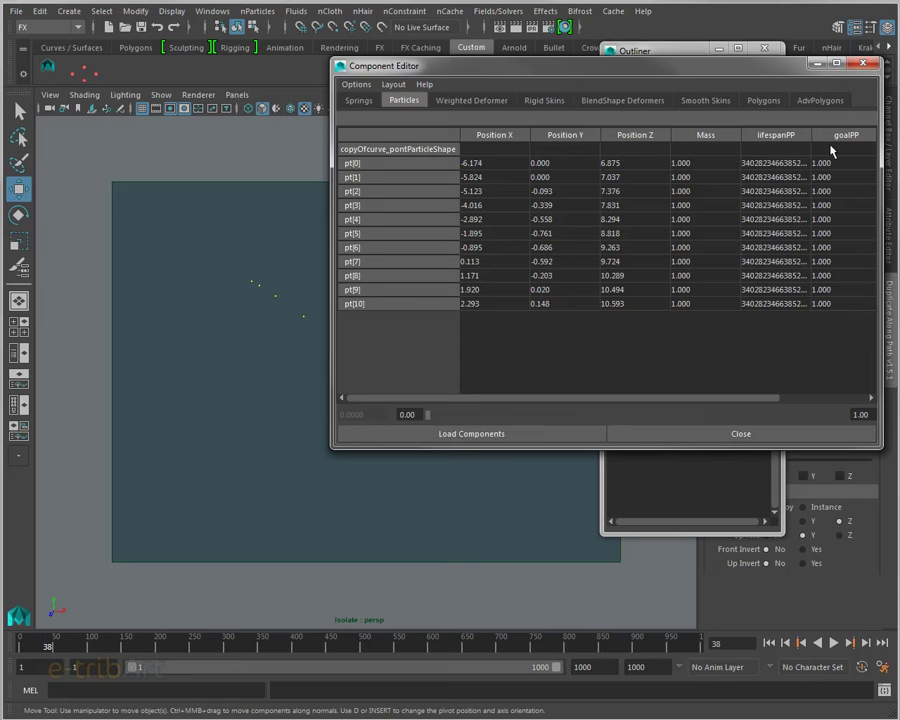
left_click_drag(745, 65, 720, 62)
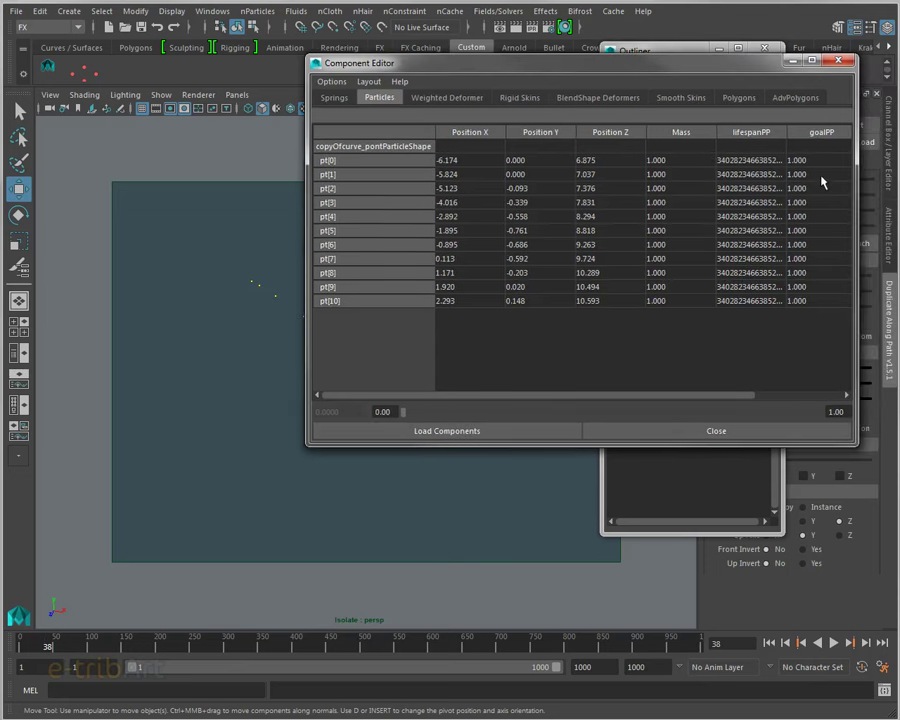
left_click_drag(857, 445, 880, 452)
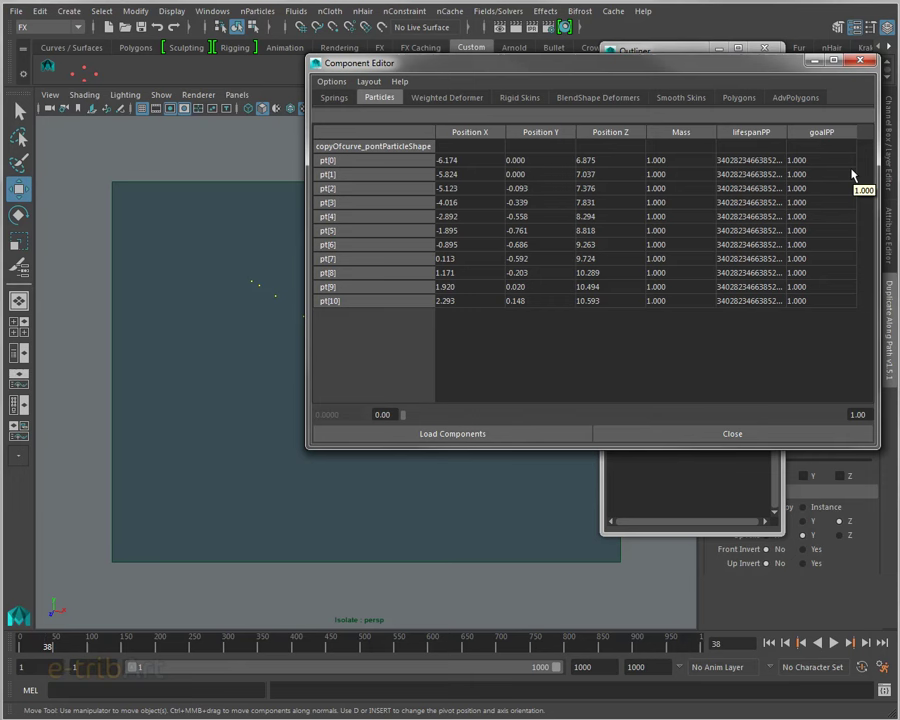
left_click_drag(790, 161, 831, 302)
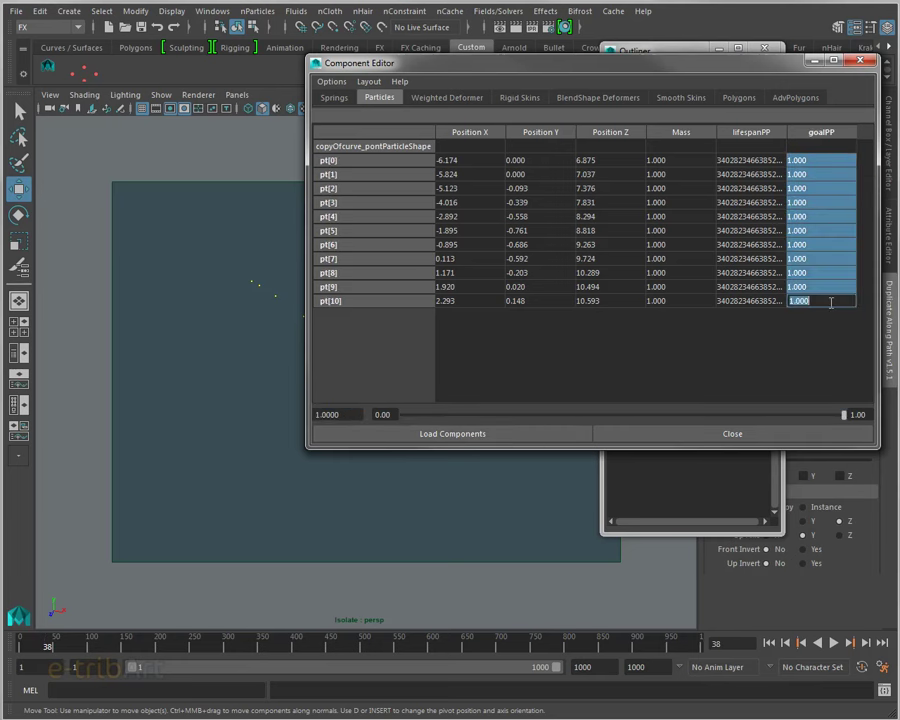
Set goalPP to 0.2 for pt[4] and pt[5], 0.4 for pt[3], and 0.6 for pt[2].
left_click(805, 216)
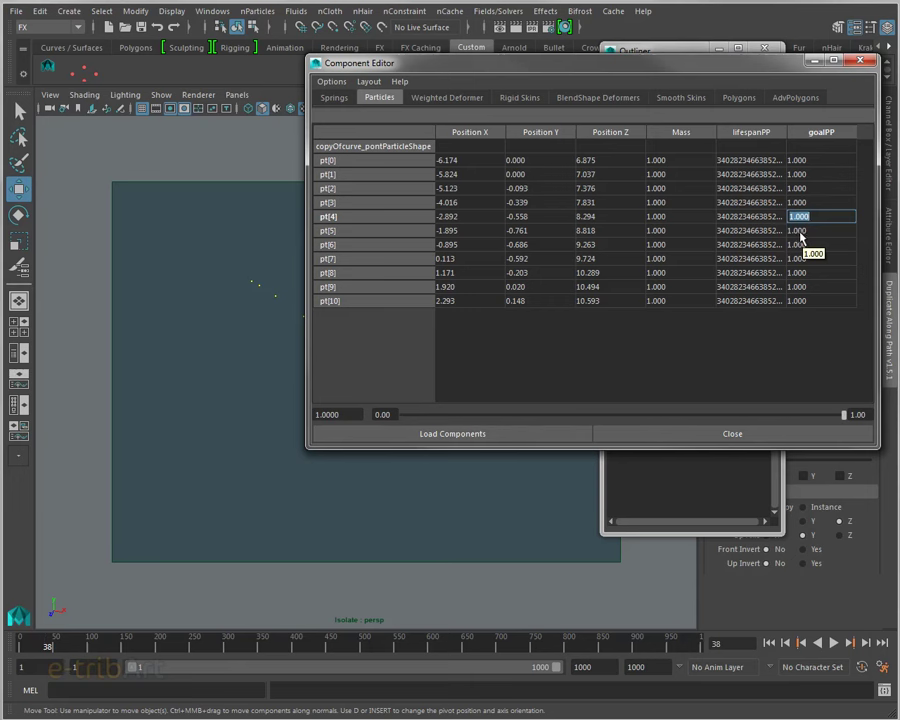
left_click(801, 232)
type("0.2")
key("Return")
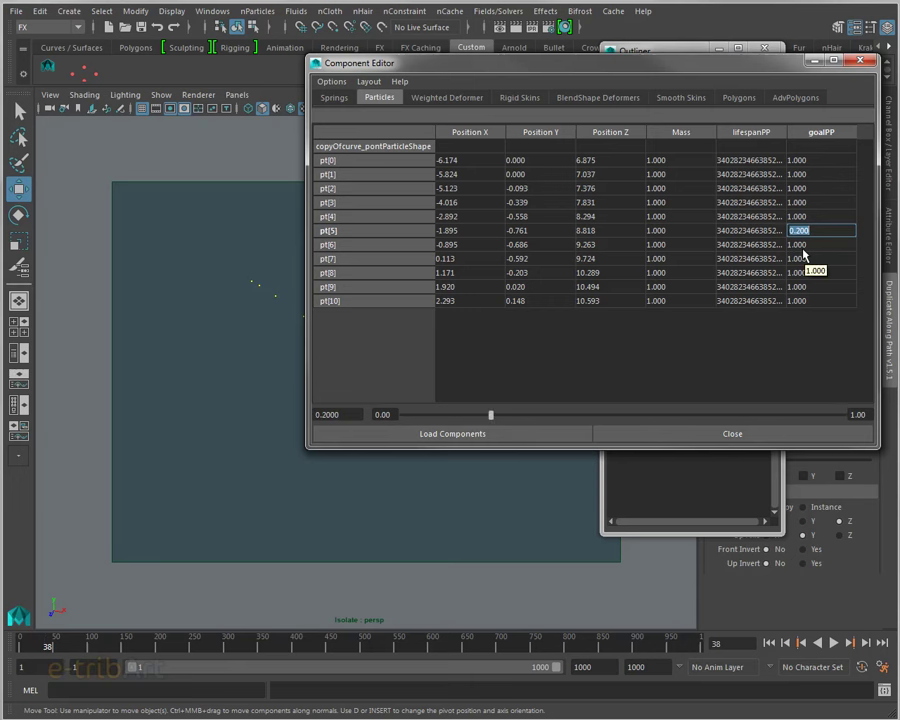
left_click(803, 217)
type("0.2")
key("Return")
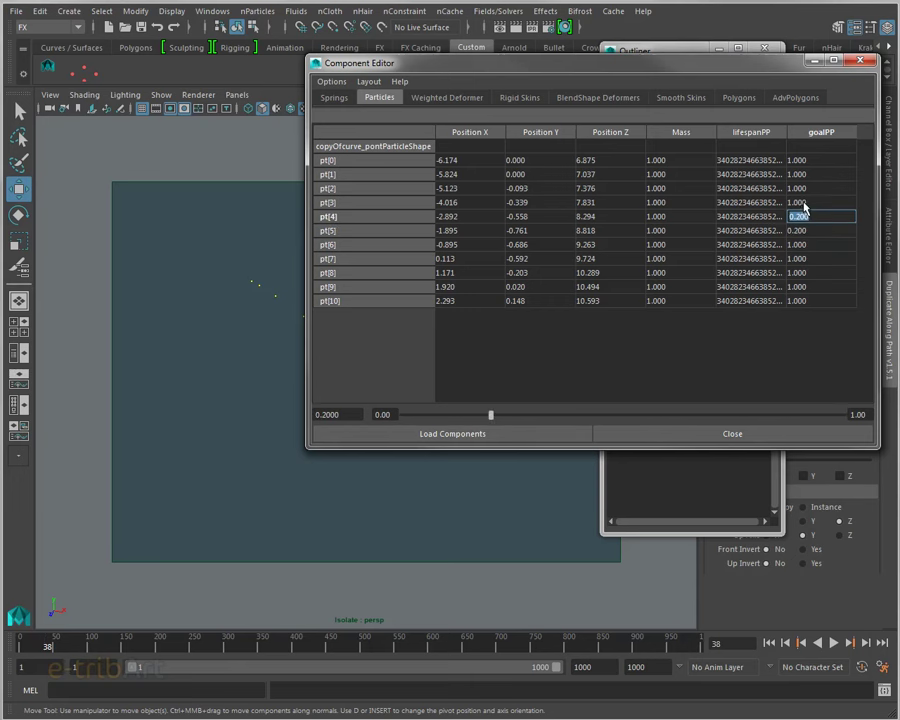
left_click(799, 202)
type("0.4")
key("Return")
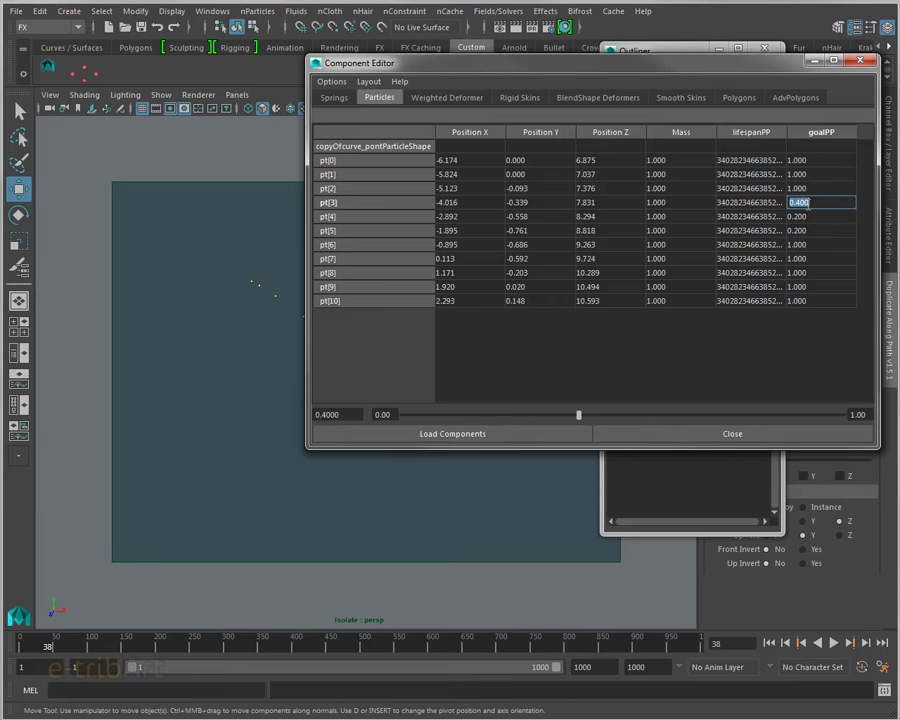
left_click(805, 189)
type("0.6")
key("Return")
Set goalPP of pt[1] and pt[9] to 0.9.
left_click(809, 175)
type("0.8")
key("Return")
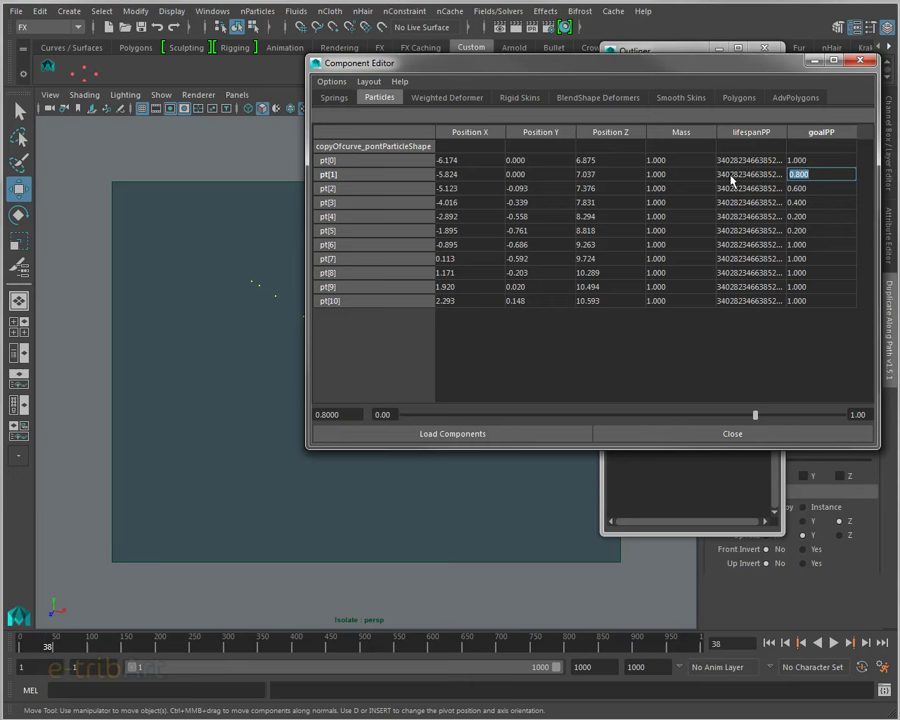
type("0.9")
key("Return")
left_click(800, 287)
type("0.9")
key("Return")
Set goalPP of pt[8] to 0.6, pt[7] to 0.4, and pt[6] to 0.2.
left_click(800, 272)
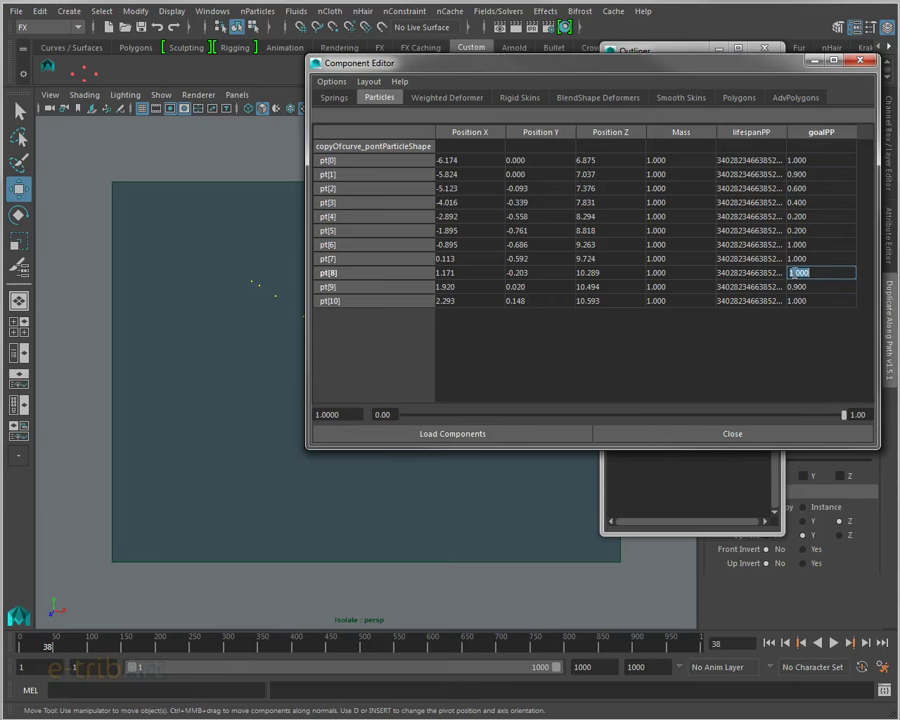
type("0.6")
key("Return")
left_click(801, 258)
type("0.")
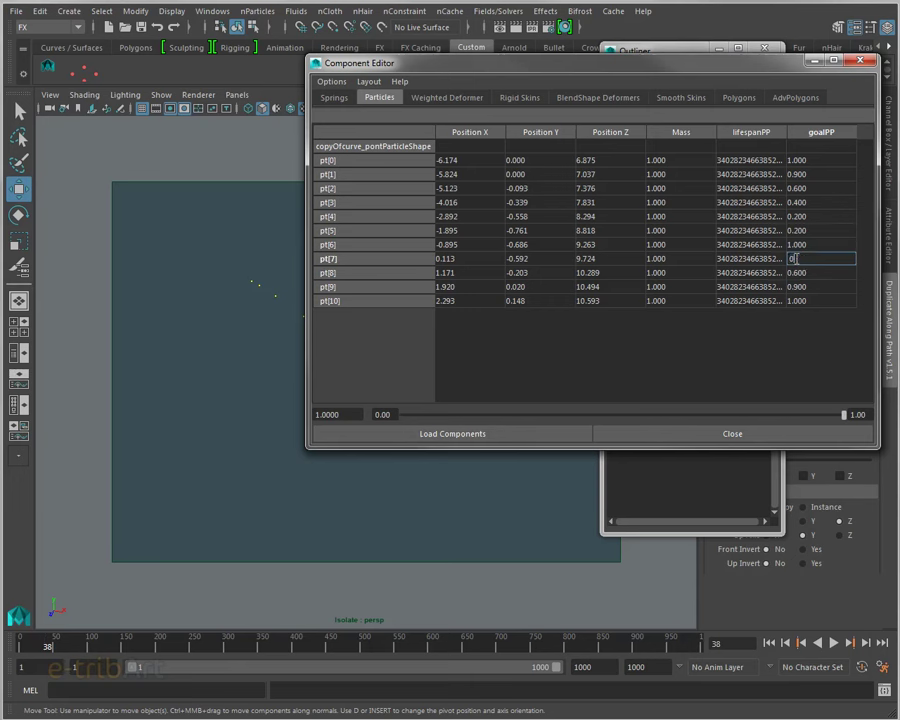
type("4")
key("Return")
left_click(801, 244)
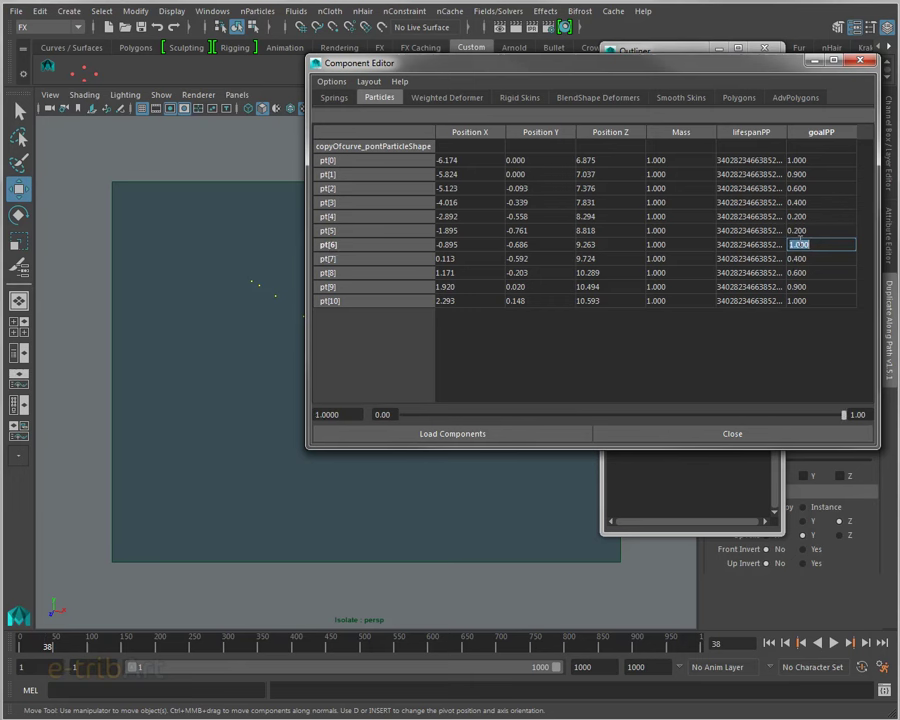
type("0.2")
key("Return")
Close the Component Editor and play the simulation once from frame 1.
left_click_drag(519, 68, 556, 72)
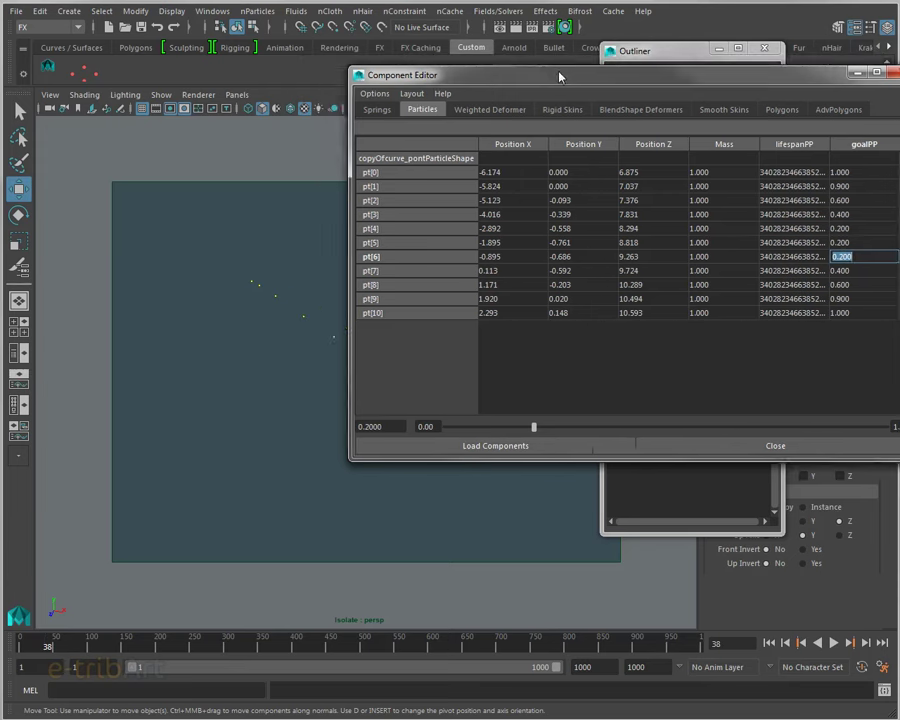
left_click(769, 643)
left_click(834, 643)
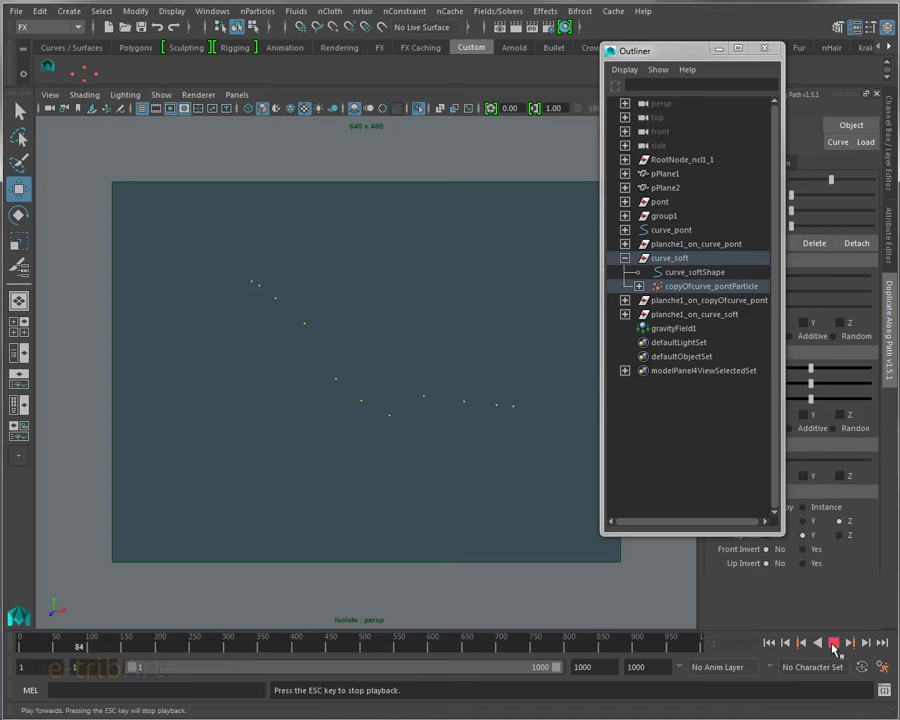
key("Escape")
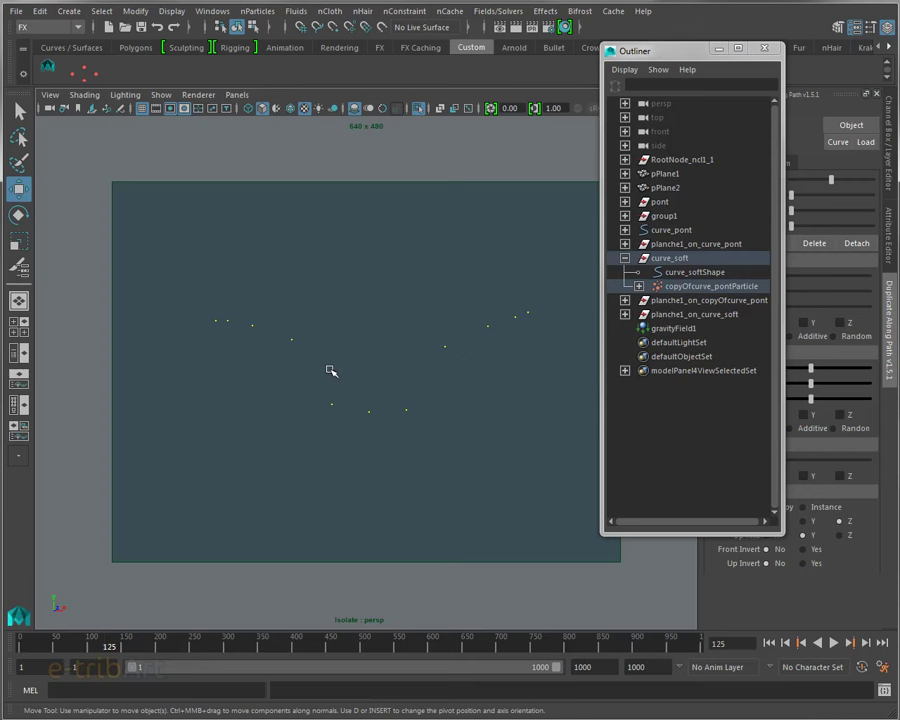
Replay from frame 1, stop at frame 438, and bring the Component Editor back.
left_click(788, 646)
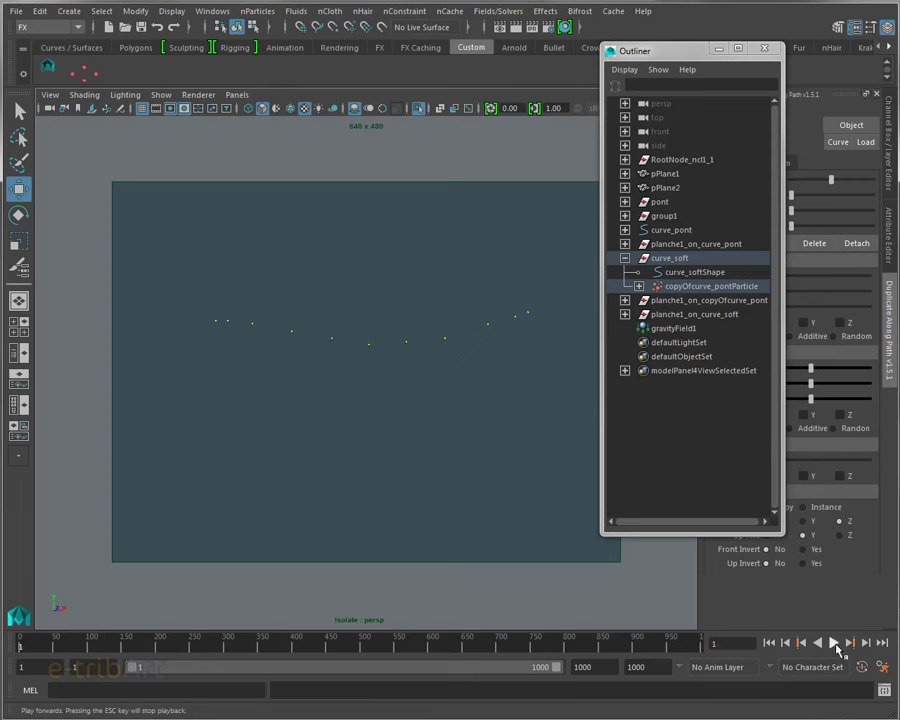
left_click(834, 644)
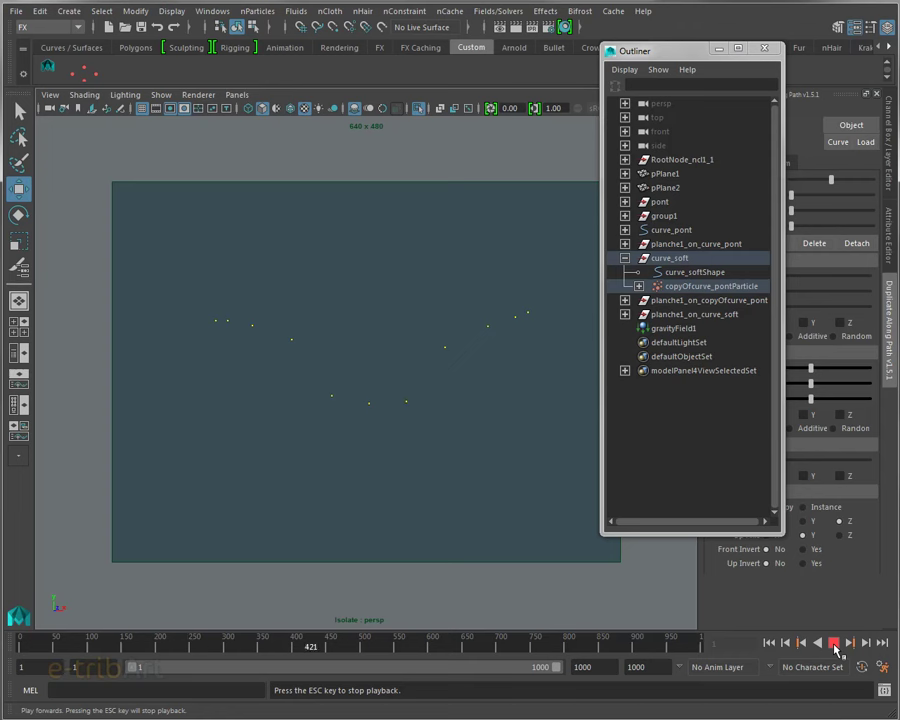
left_click(834, 644)
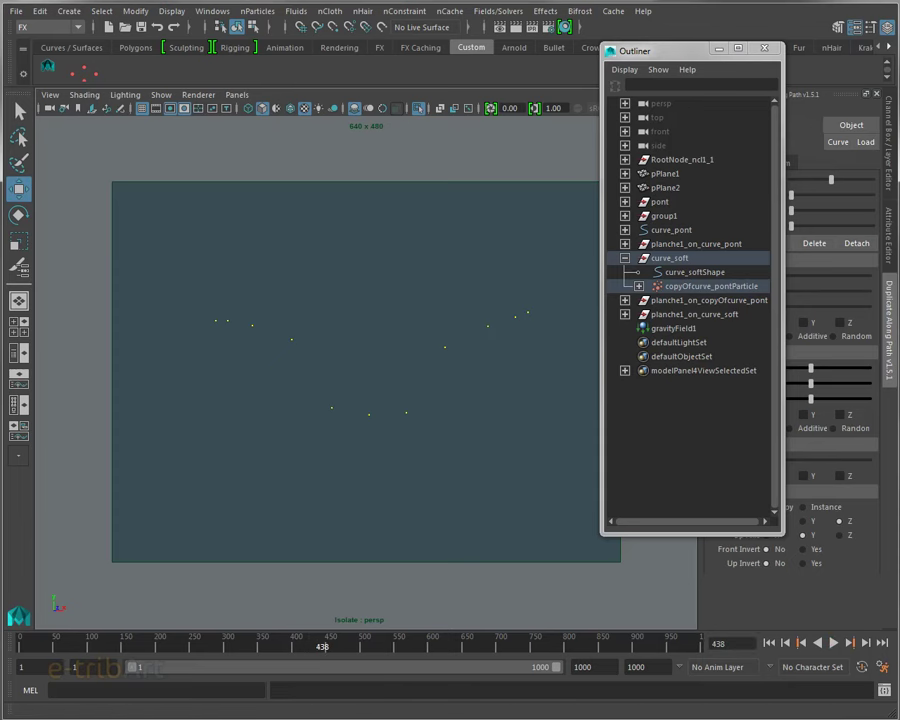
left_click_drag(670, 40, 478, 13)
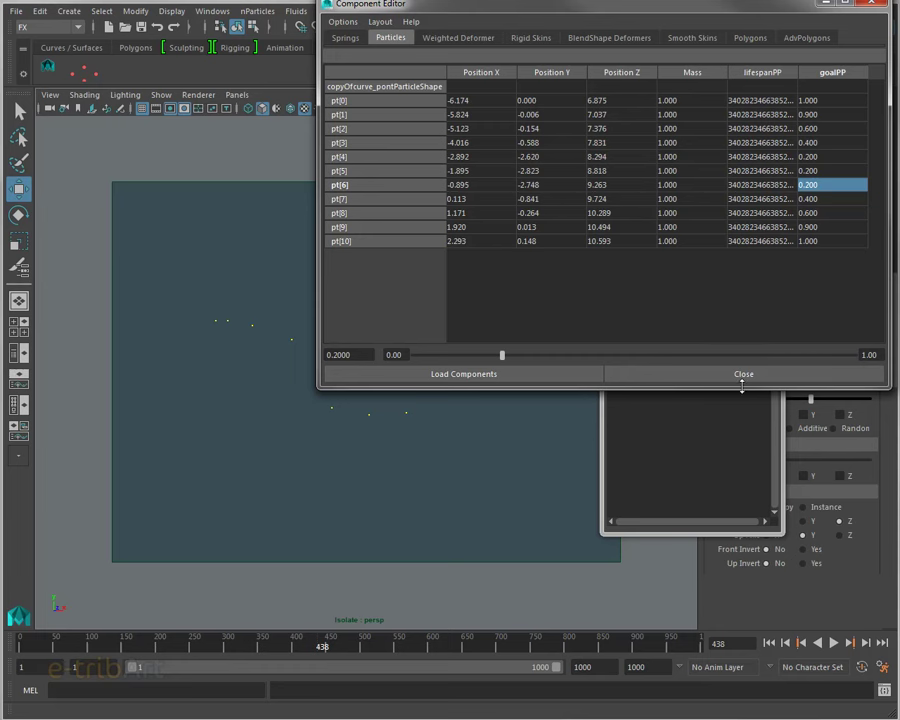
Resize the Component Editor and set goalPP to 0.3 for pt[6] and pt[4].
left_click_drag(741, 386, 741, 306)
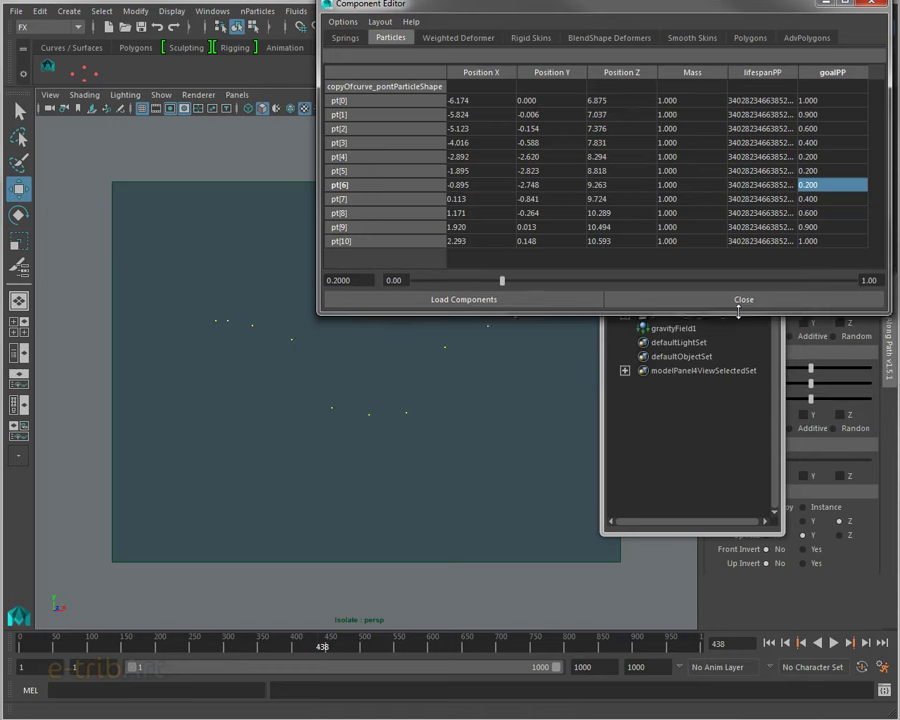
double_click(824, 185)
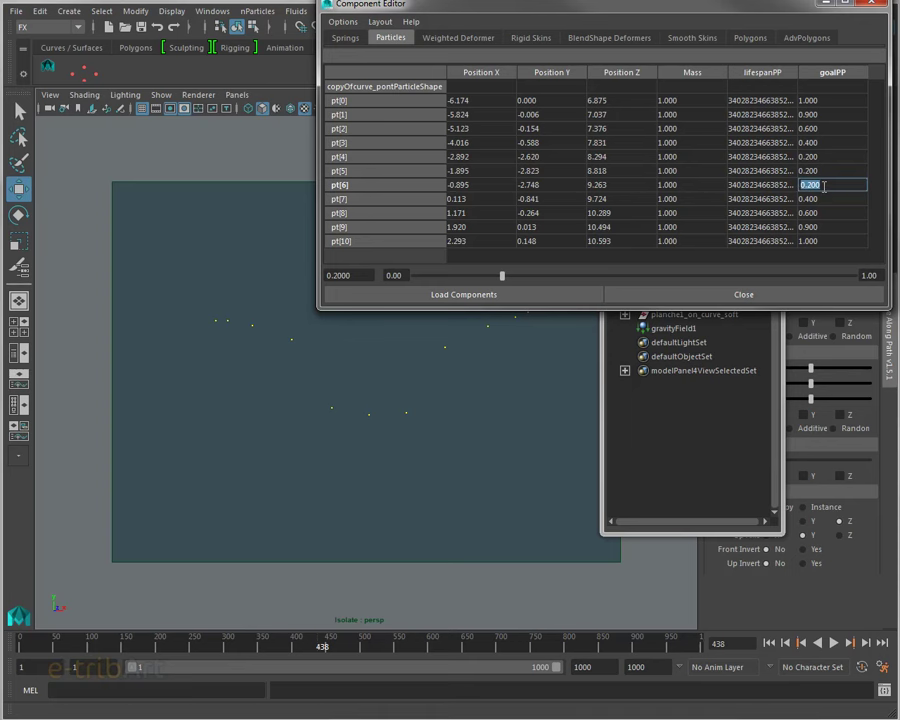
type("0.3")
key("Return")
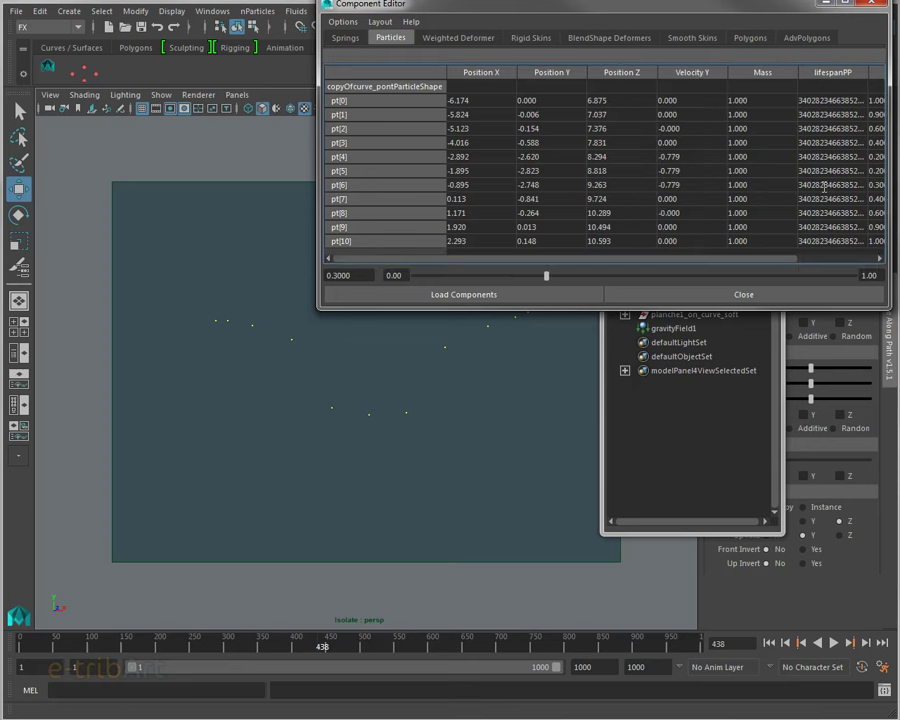
left_click(810, 259)
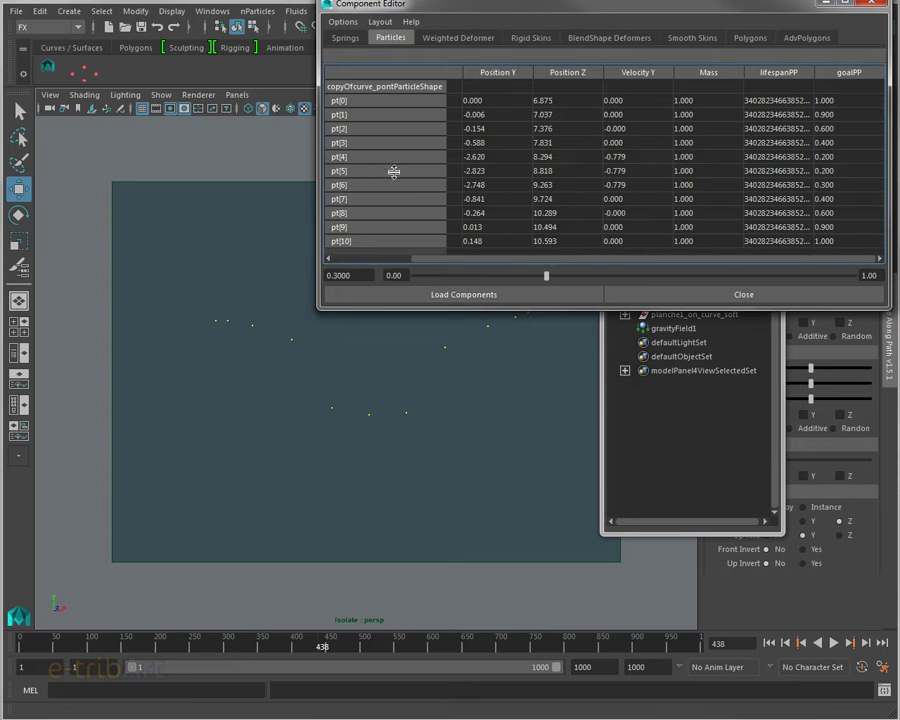
left_click_drag(318, 150, 121, 148)
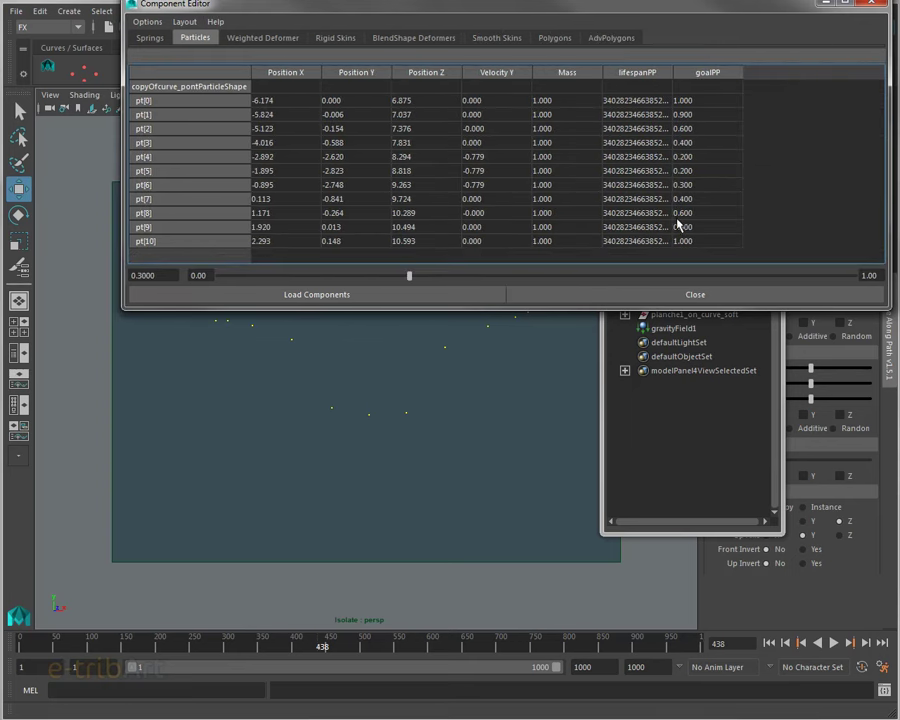
double_click(705, 160)
type("0.3")
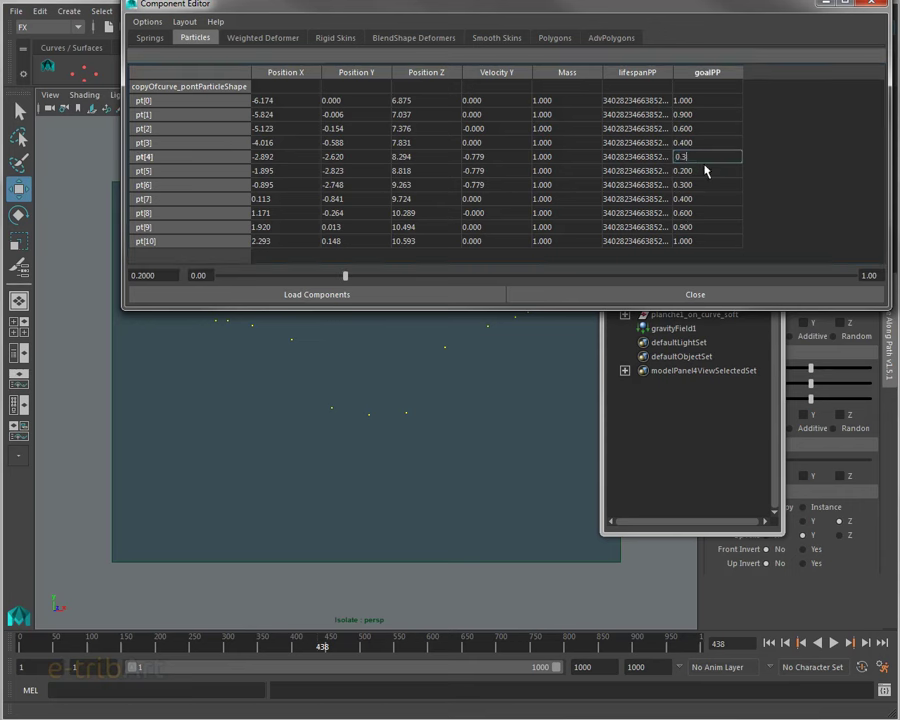
key("Return")
Replay the simulation from frame 1 to test the new goal weights.
double_click(711, 145)
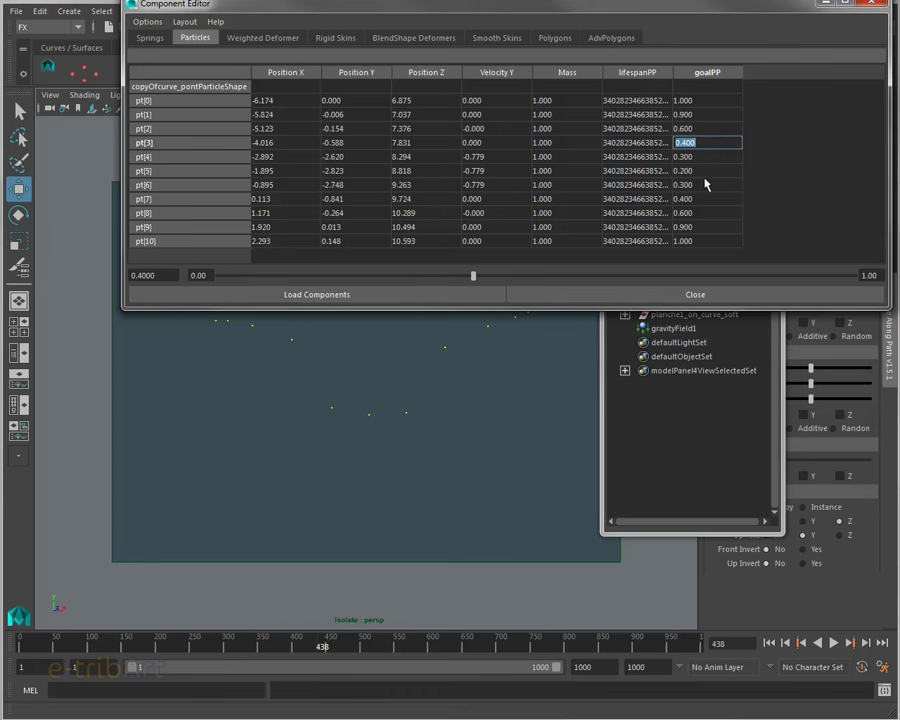
left_click(768, 645)
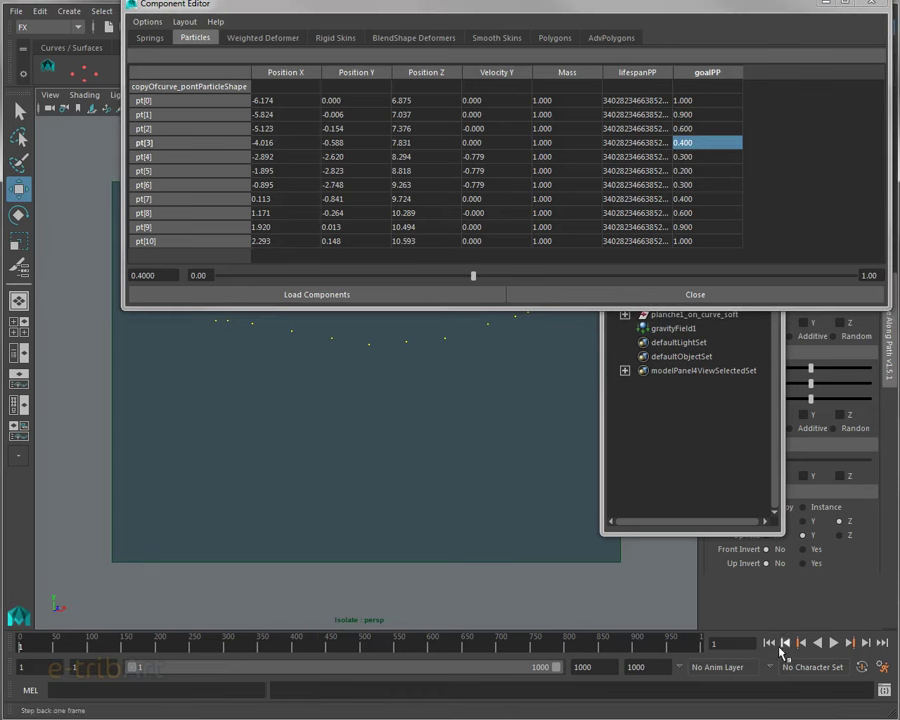
left_click(834, 644)
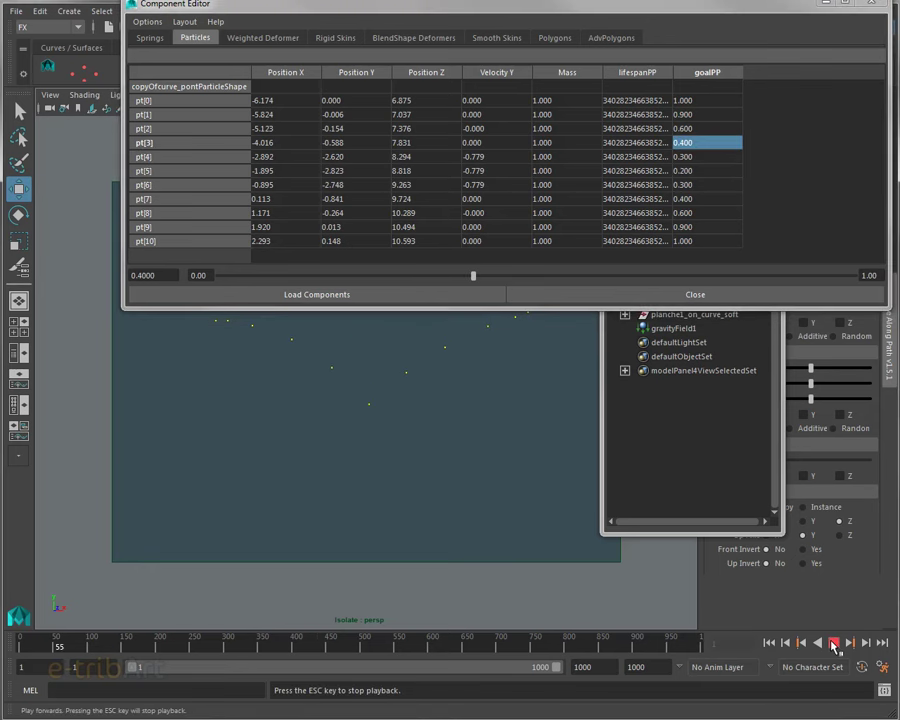
left_click(834, 644)
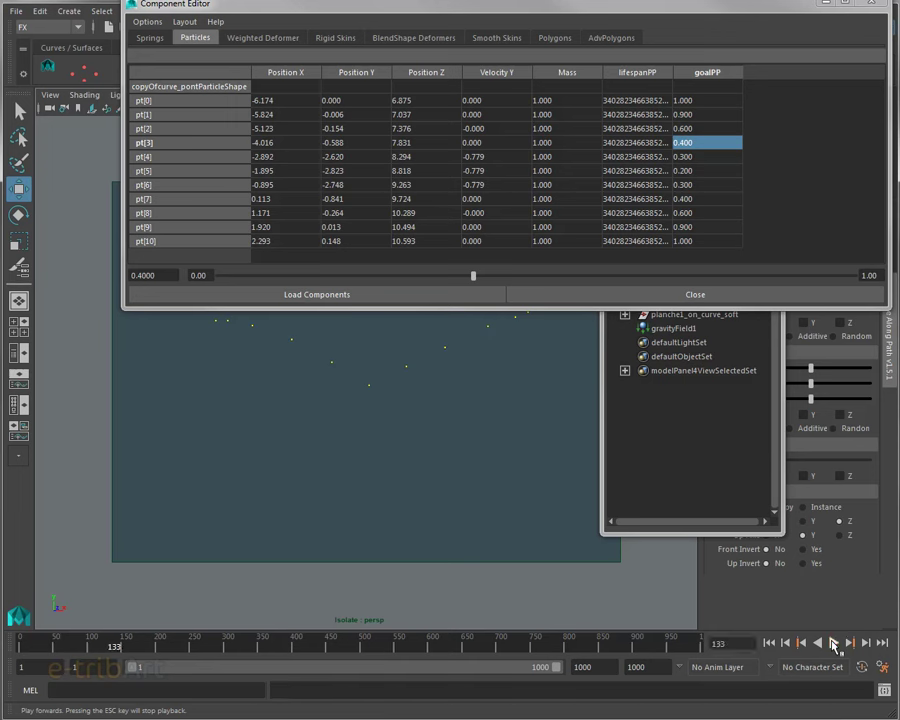
Try goalPP 0.25 for pt[5], then settle on 0.3, replaying after each change.
left_click(692, 171)
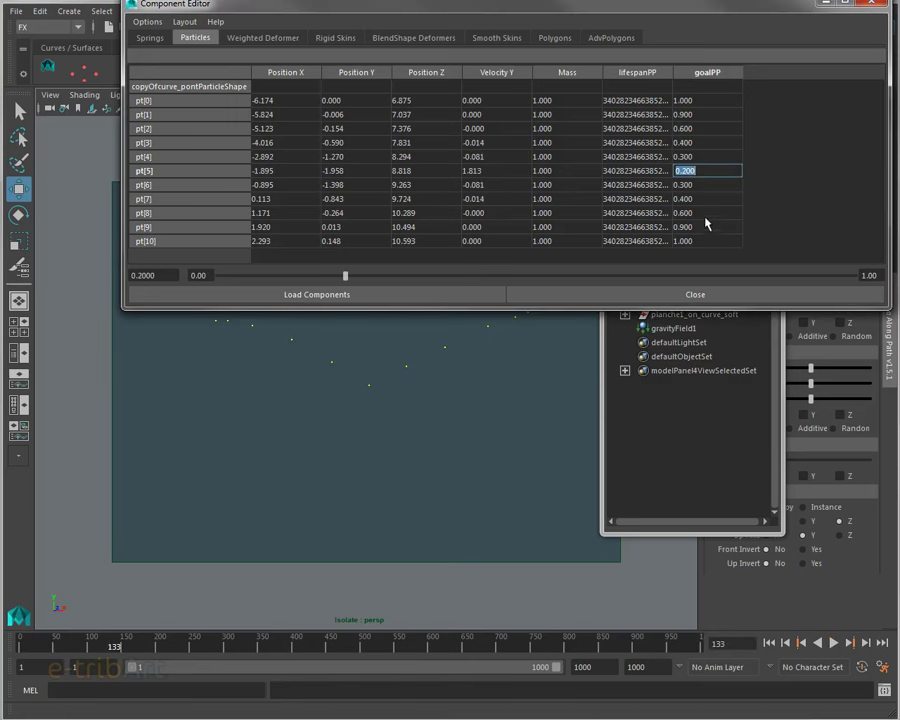
type("0.25")
key("Return")
left_click(769, 643)
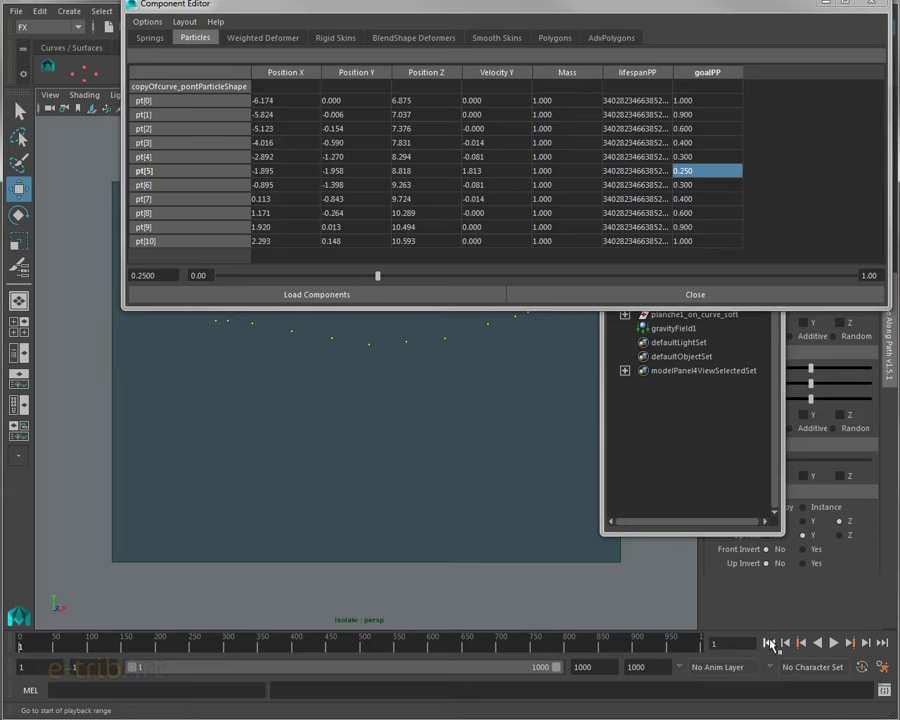
left_click(834, 644)
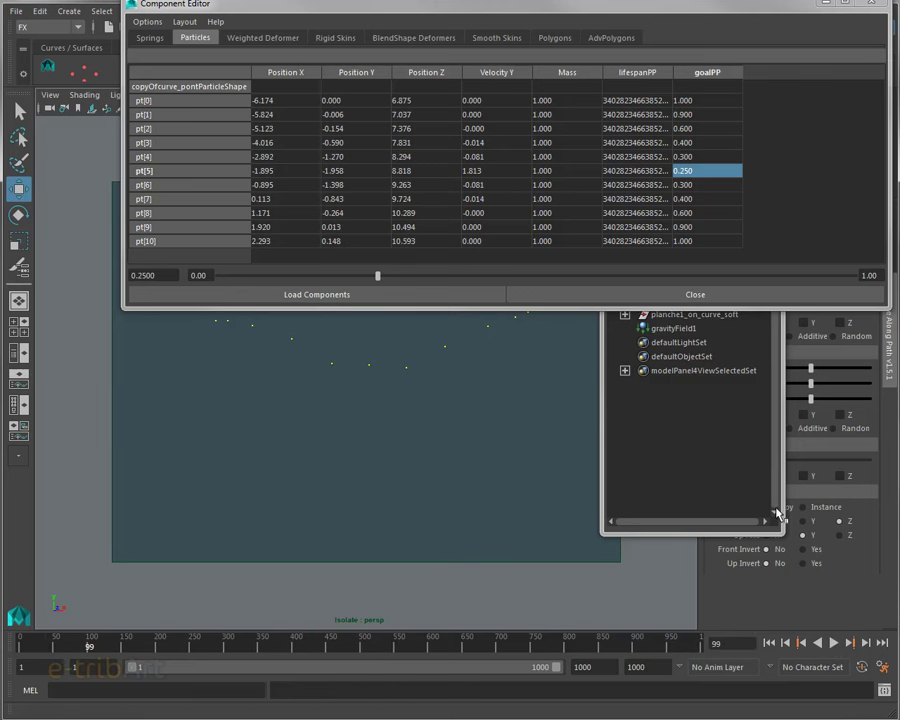
left_click(690, 176)
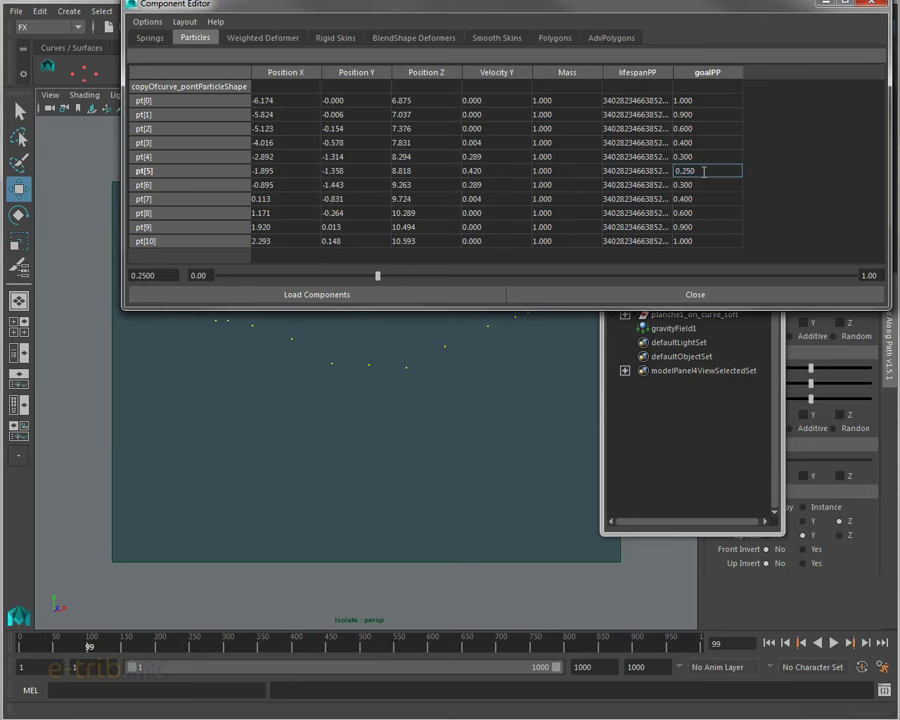
type("0.3")
key("Return")
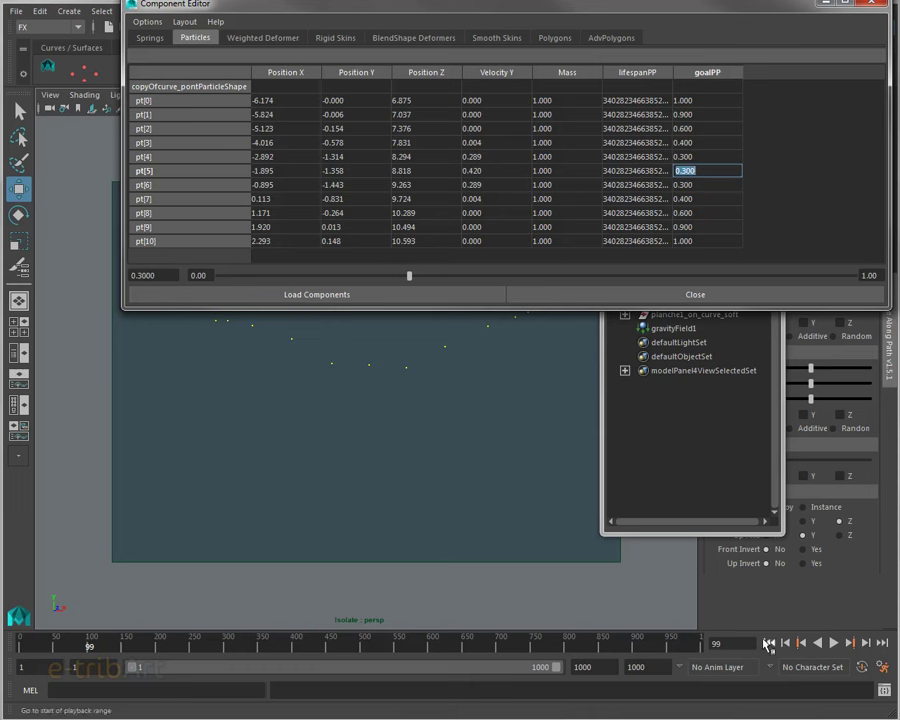
left_click(834, 644)
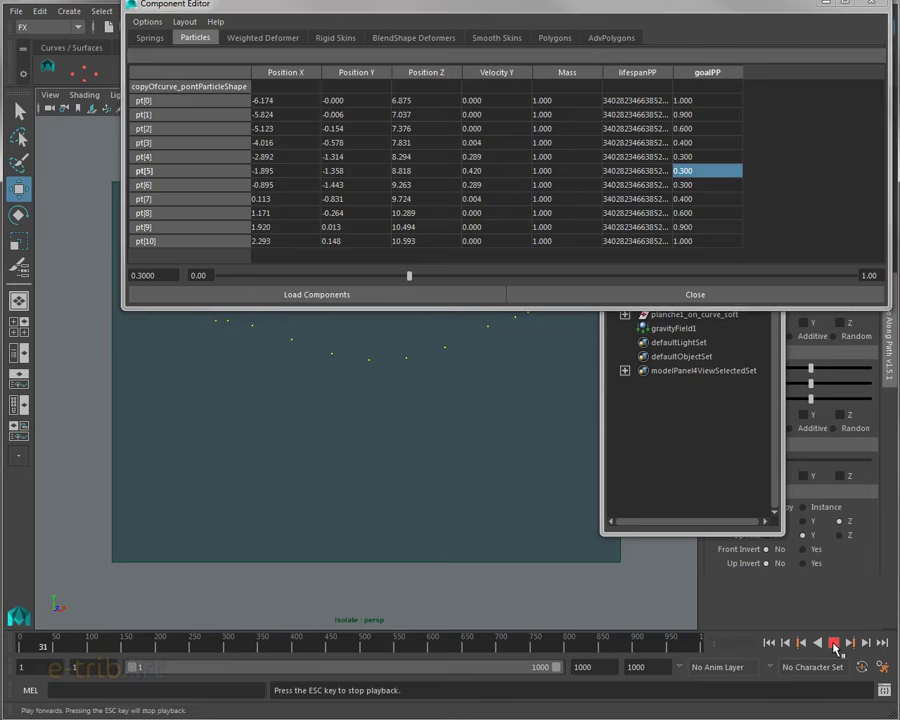
left_click(834, 644)
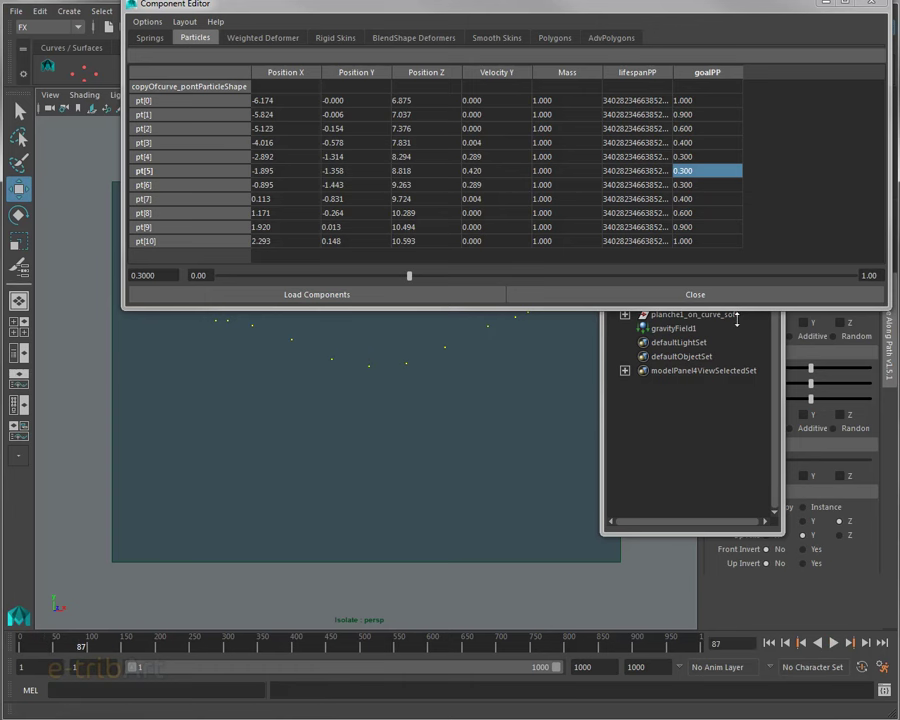
Set goalPP to 0.35 for pt[3] and pt[7], and 0.5 for pt[2] and pt[8].
left_click(686, 143)
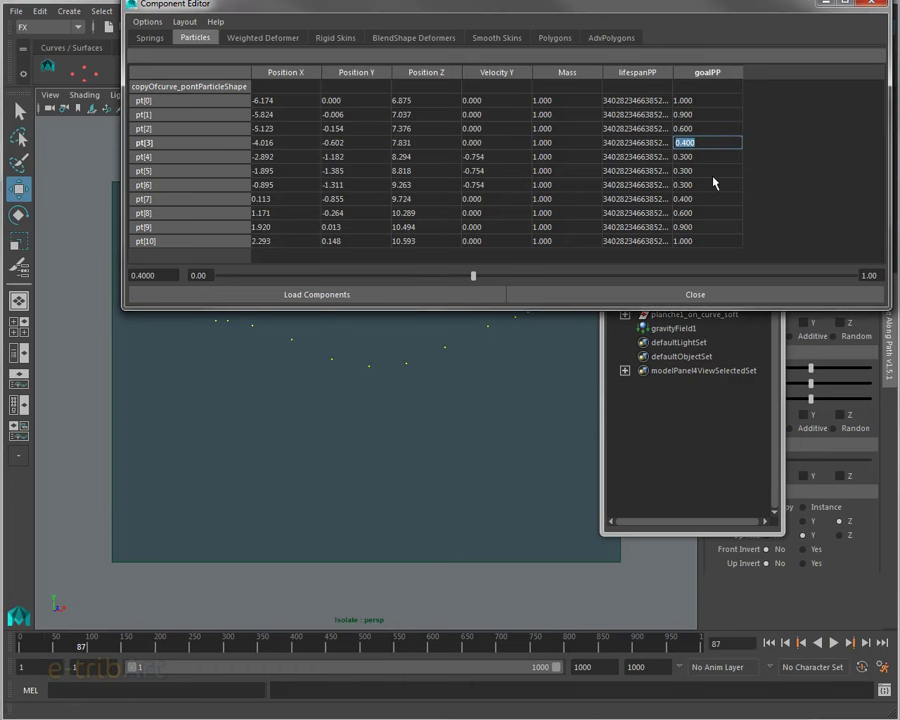
type("0.35")
key("Return")
left_click(703, 198)
type("0.3")
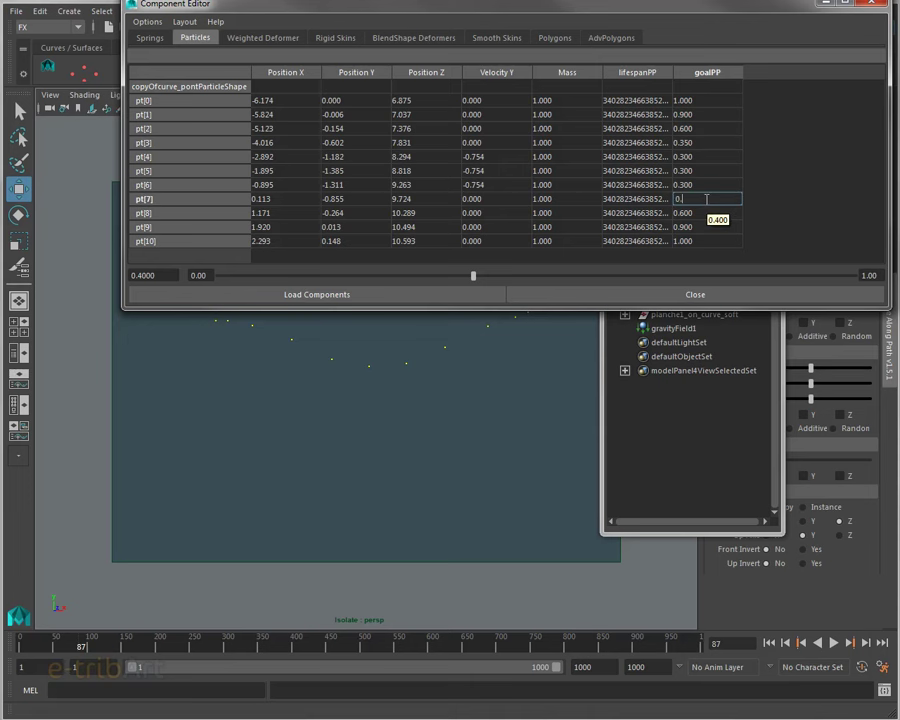
type("5")
key("Return")
left_click(697, 129)
type("0.5")
key("Return")
left_click(713, 212)
type("0.5")
key("Return")
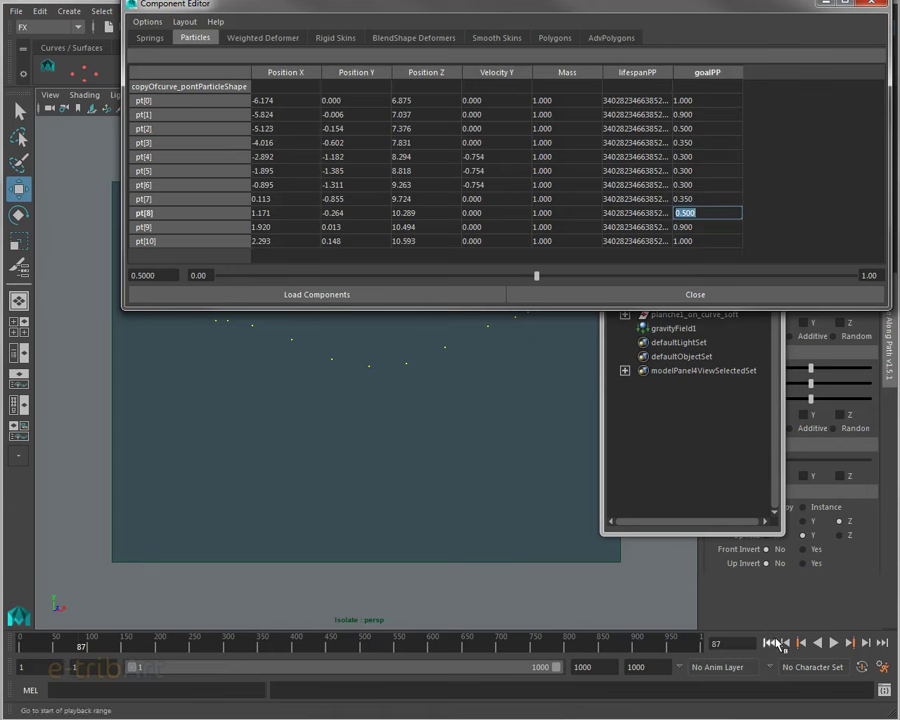
Replay the simulation from frame 1 and stop at frame 93.
left_click(769, 643)
left_click(835, 643)
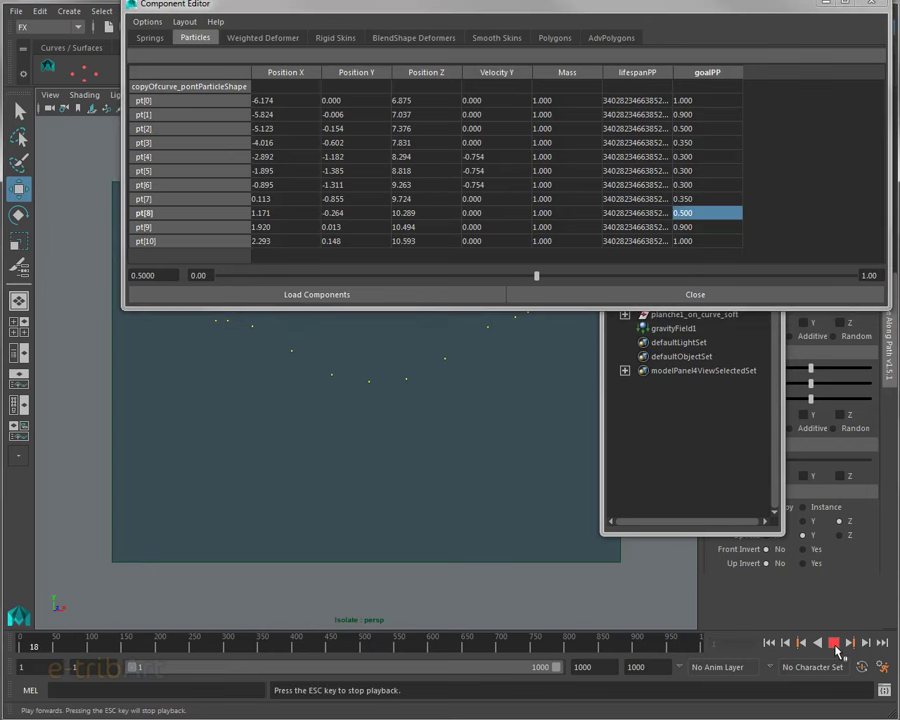
left_click(835, 643)
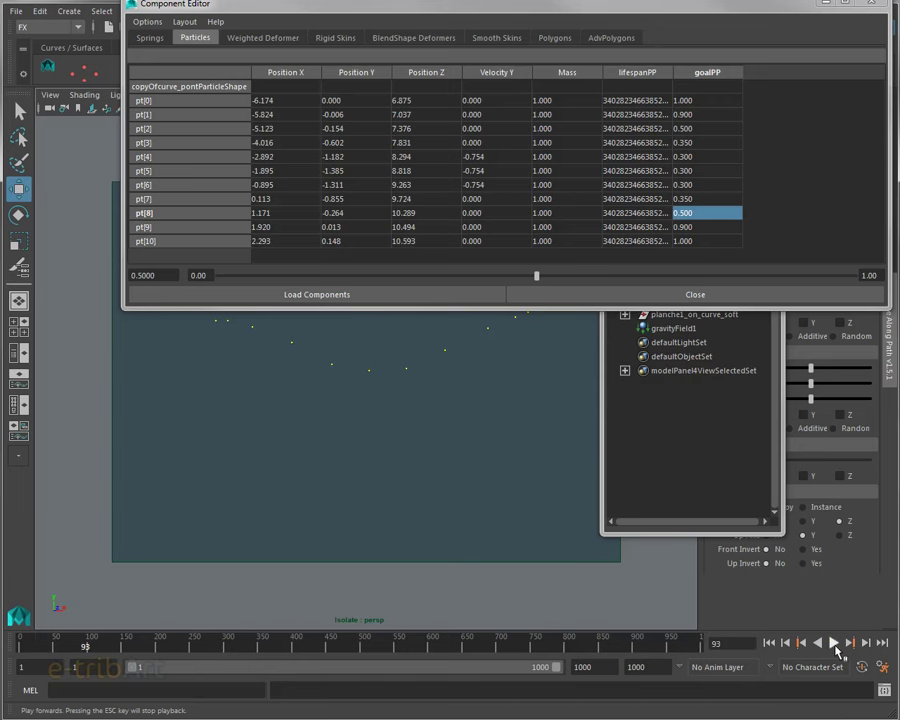
Move the Component Editor away and turn off View Selected isolation to reveal the canyon.
left_click_drag(337, 7, 899, 80)
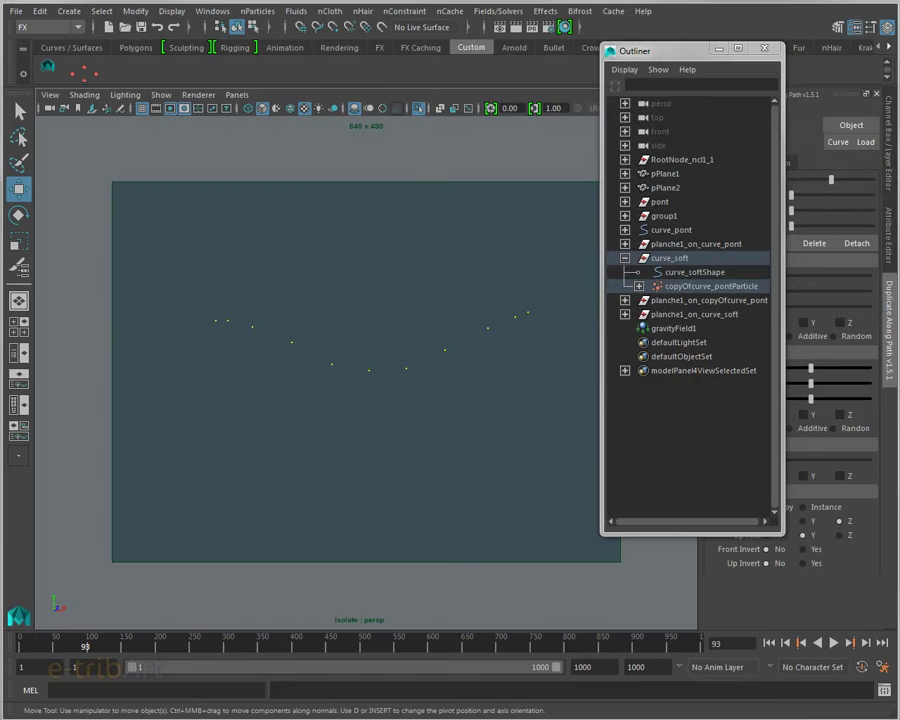
left_click_drag(627, 57, 667, 62)
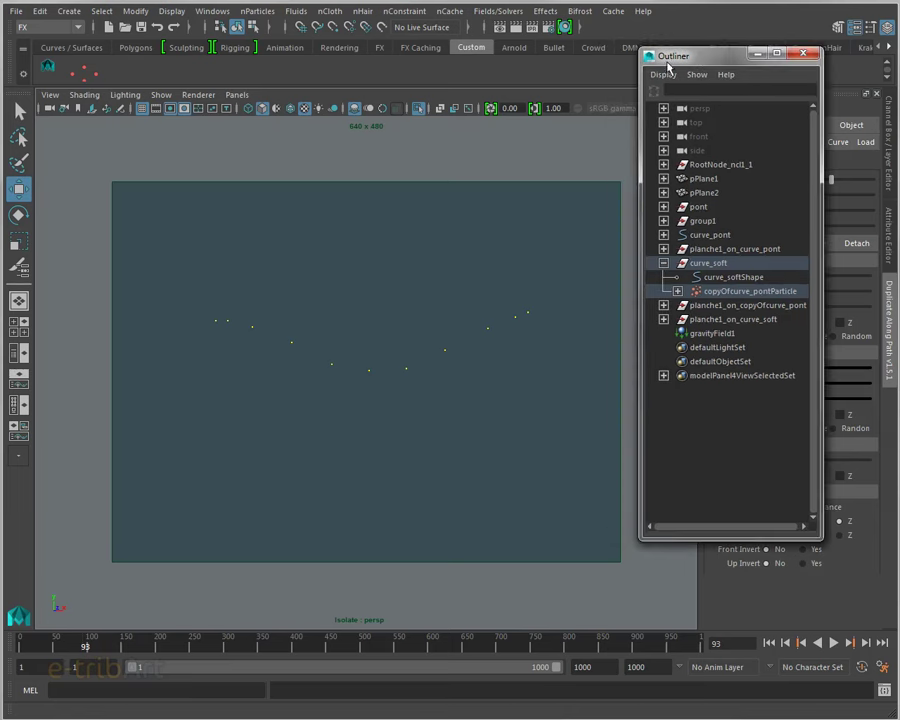
left_click(165, 94)
mouse_move(189, 120)
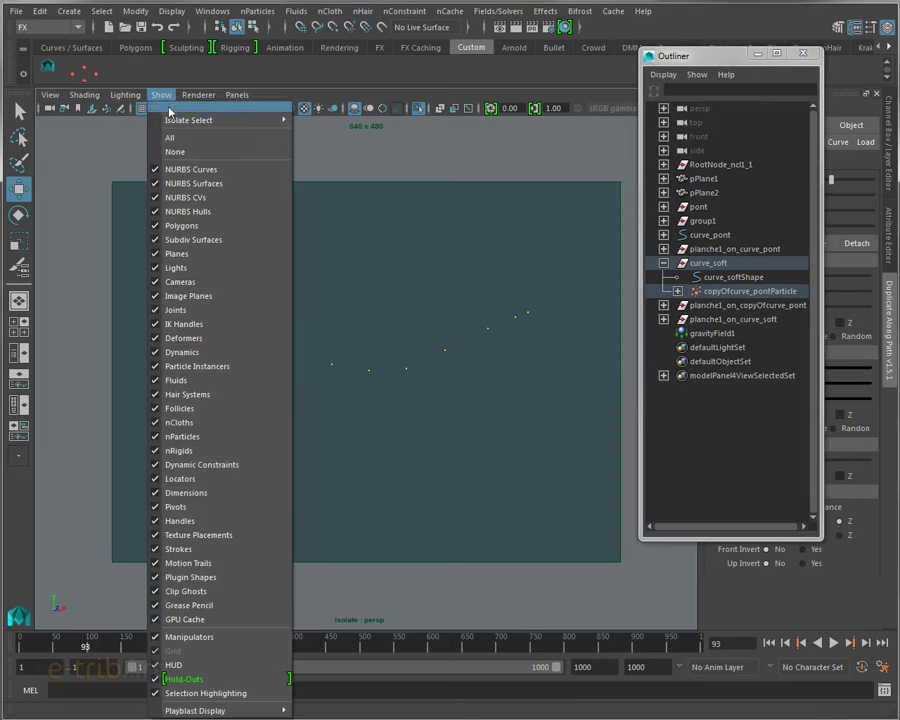
left_click(314, 132)
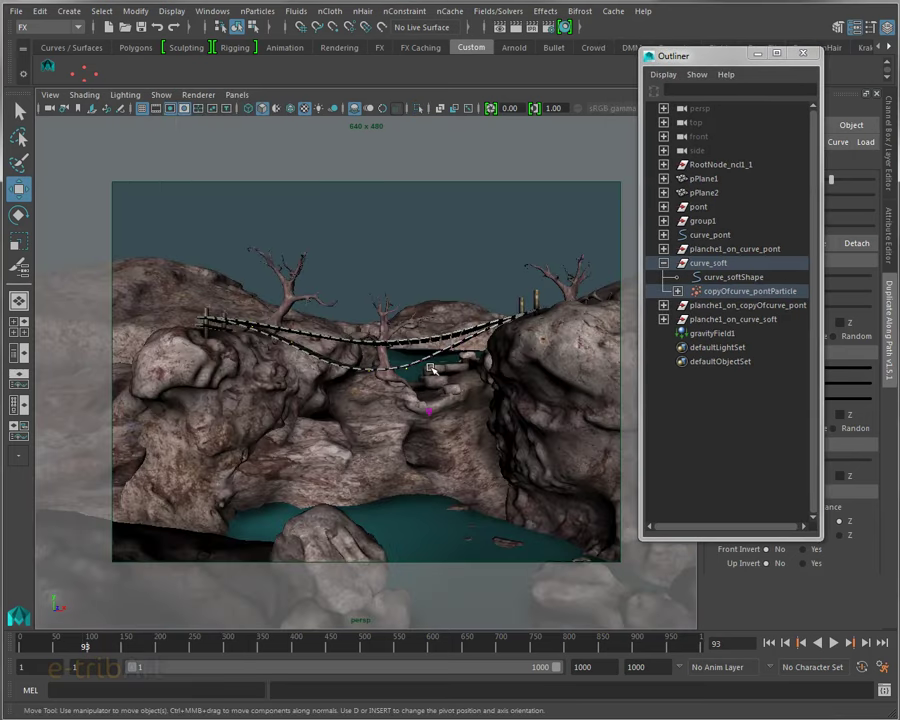
left_click_drag(432, 369, 372, 394, "alt")
scroll(372, 394, "up", 3)
scroll(372, 394, "up", 3)
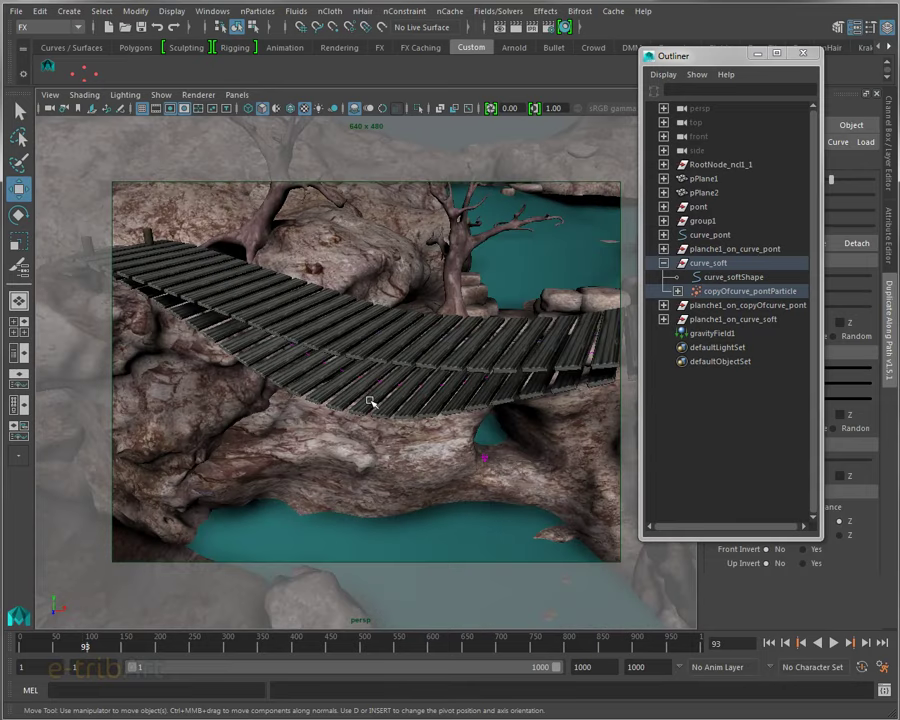
Select planche1_on_curve_soft, pPlane1 and planche1_on_copyOfcurve_pont in turn in the Outliner.
left_click(372, 365)
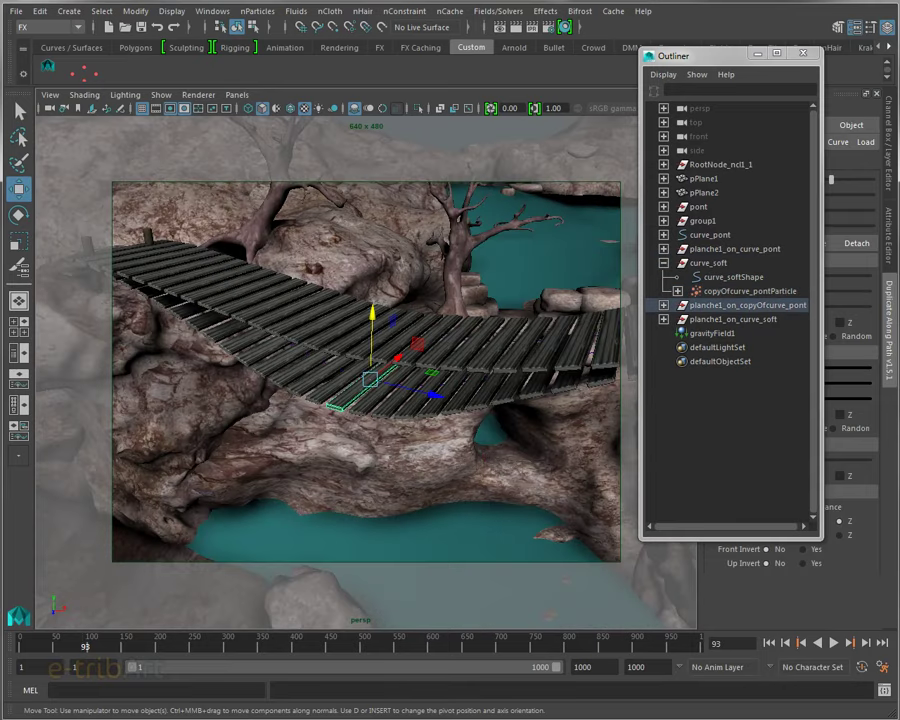
left_click(702, 320)
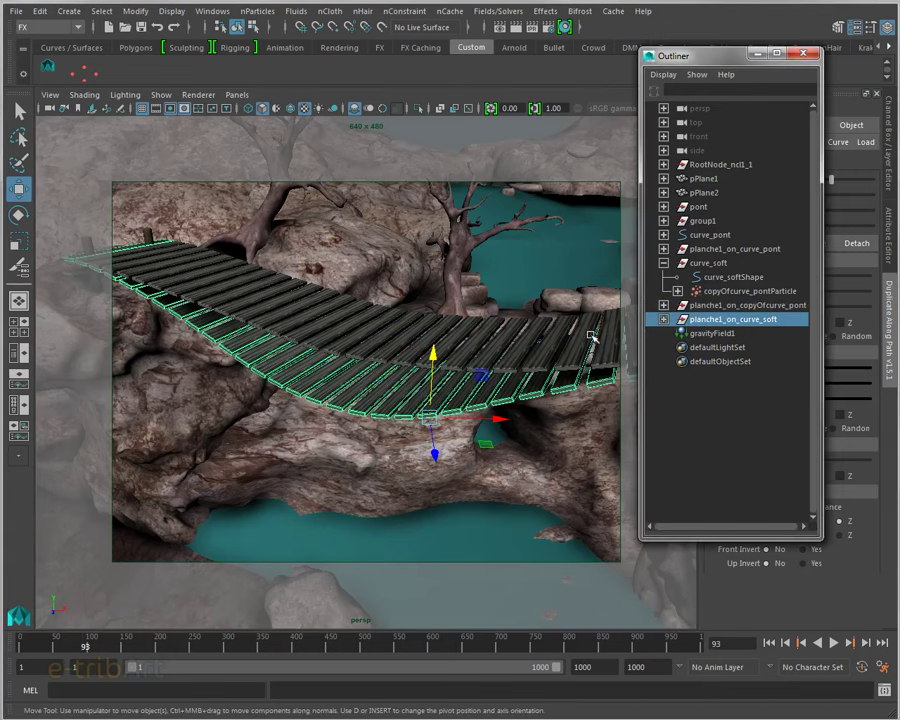
left_click(553, 340)
left_click(700, 305)
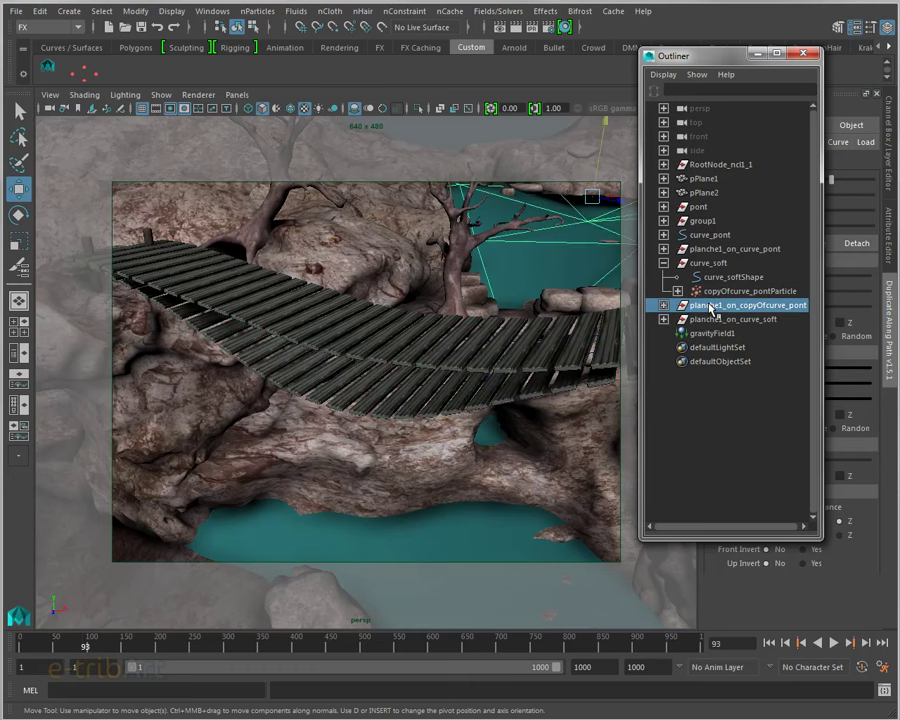
left_click(663, 305)
left_click(663, 305)
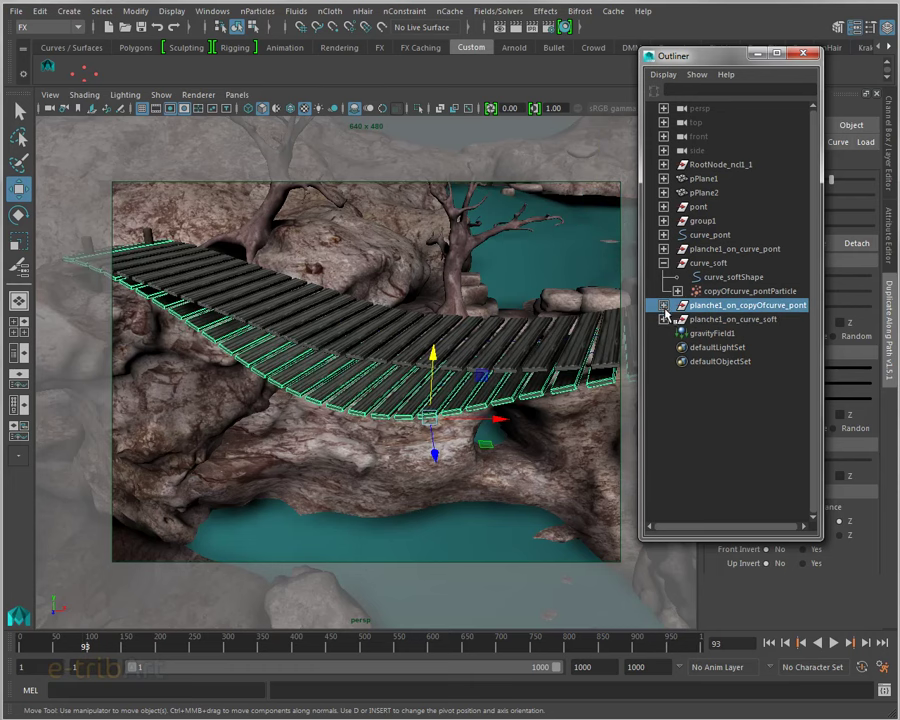
left_click(714, 319)
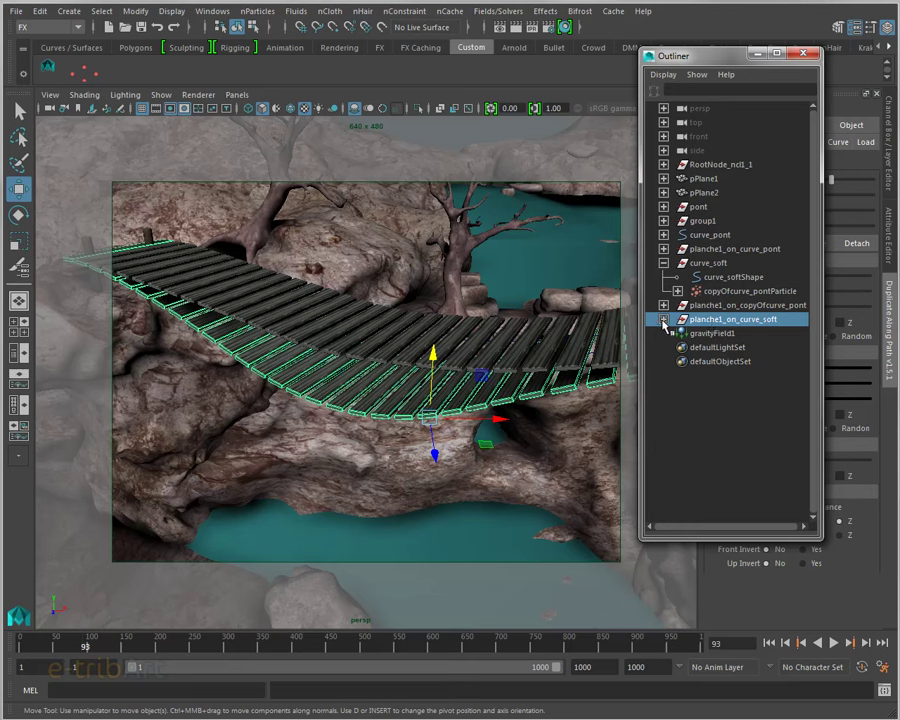
Inspect planks planche66, 67, 73 and 74 inside planche1_on_curve_soft.
left_click(663, 319)
left_click(706, 334)
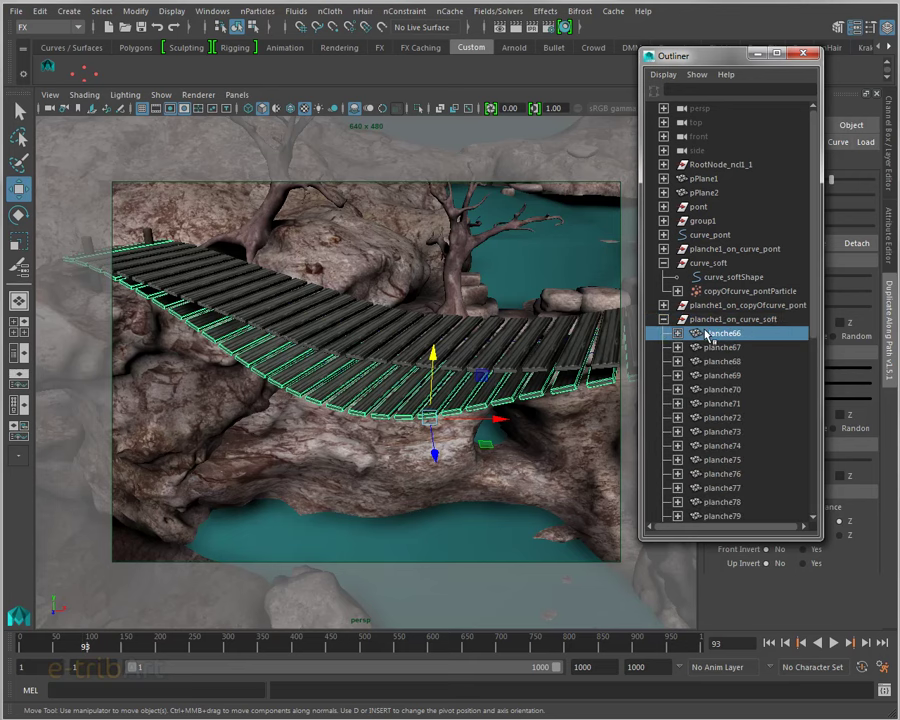
left_click(717, 348)
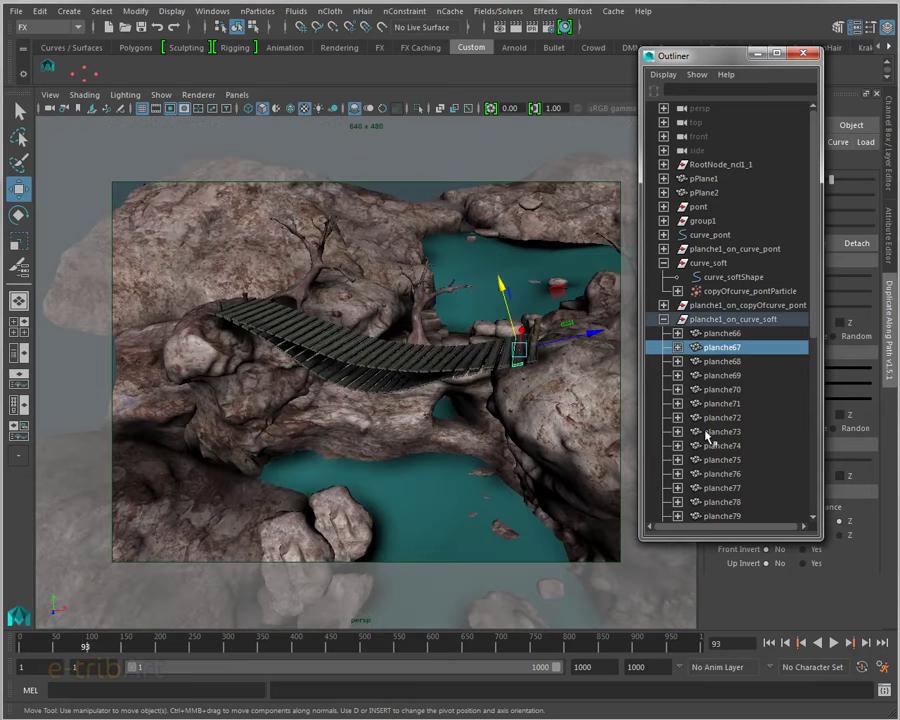
left_click(712, 431)
left_click(705, 450)
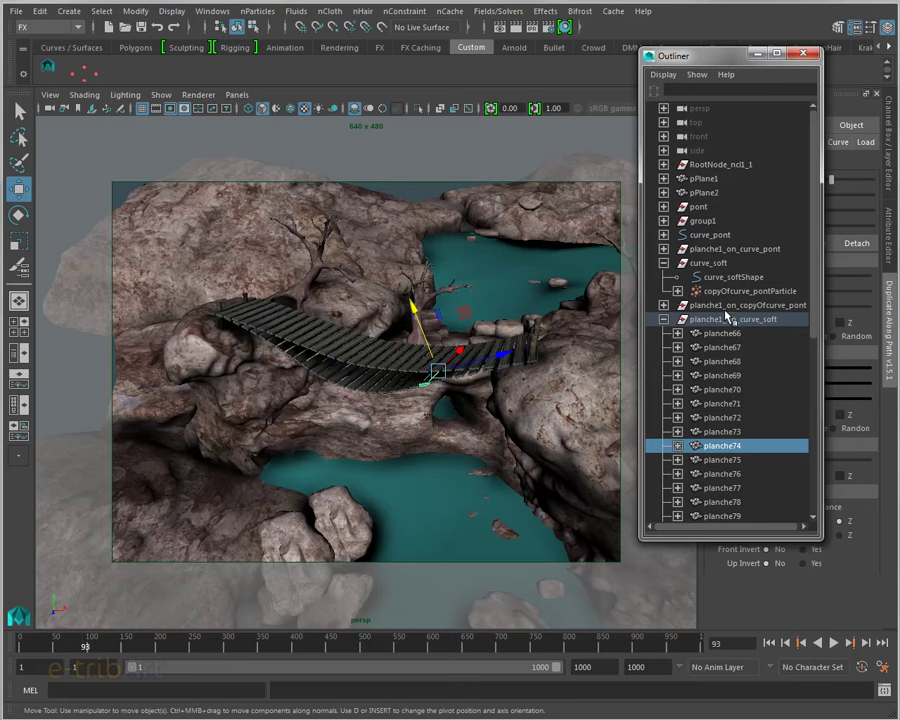
Check planks planche34 and planche36, then delete the planche1_on_copyOfcurve_pont group.
left_click(676, 308)
left_click(663, 305)
left_click(700, 319)
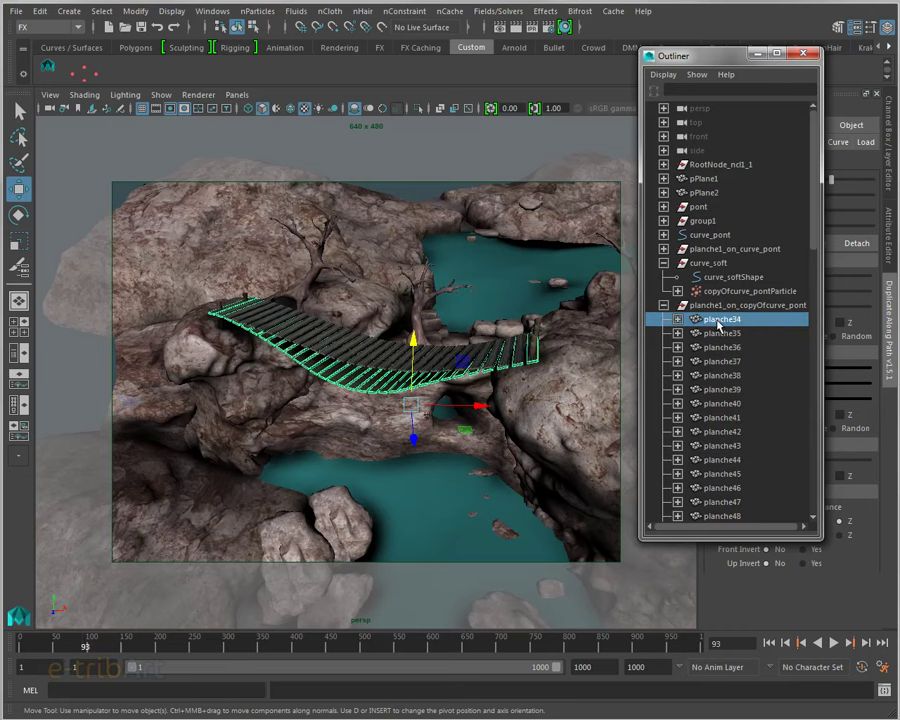
left_click(700, 347)
left_click(705, 305)
left_click(663, 305)
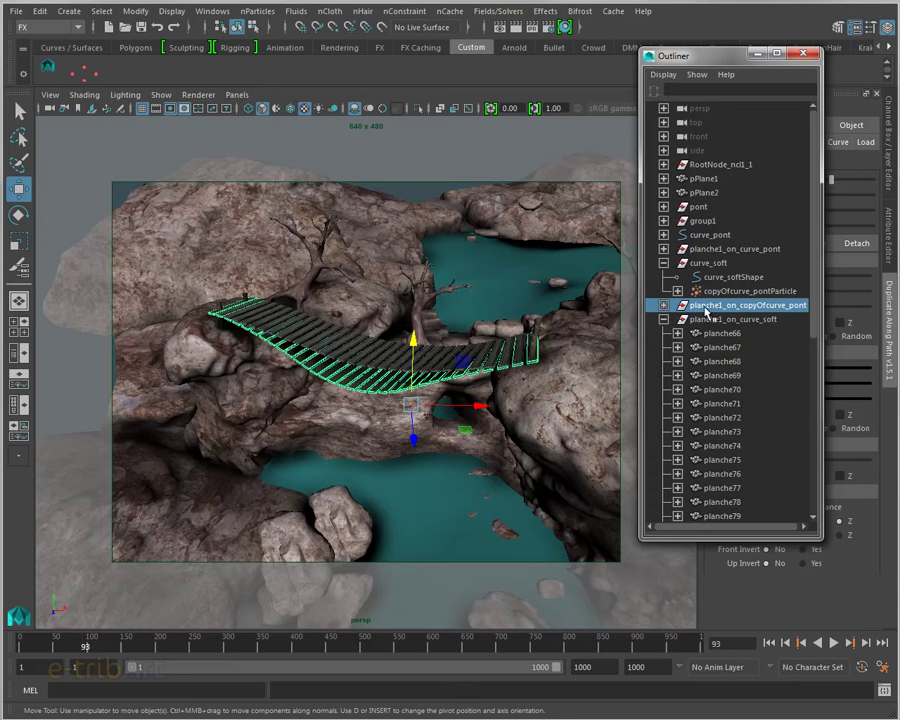
double_click(703, 307)
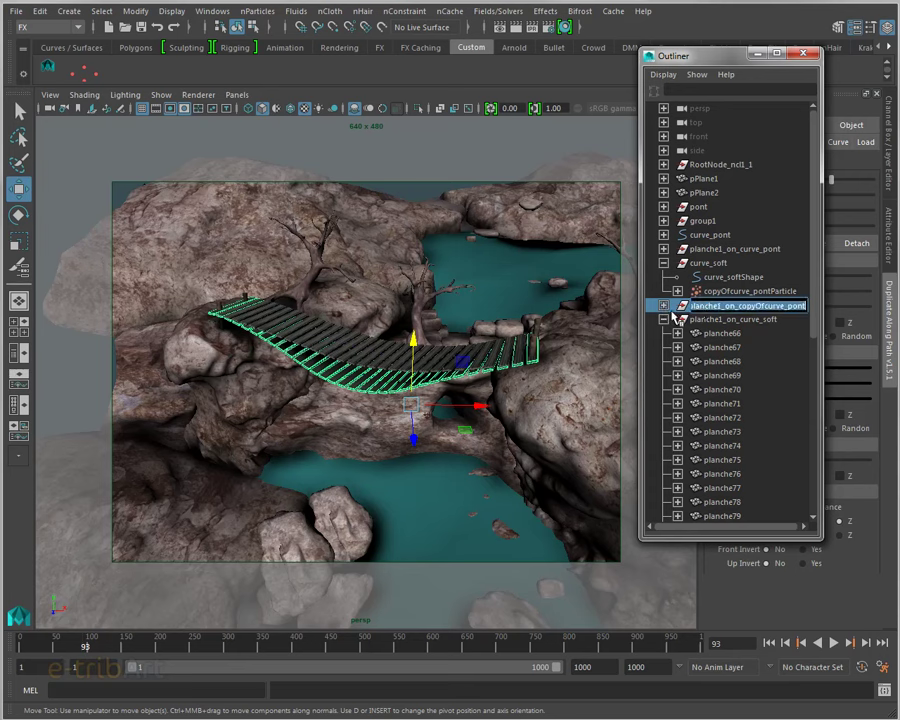
key("Return")
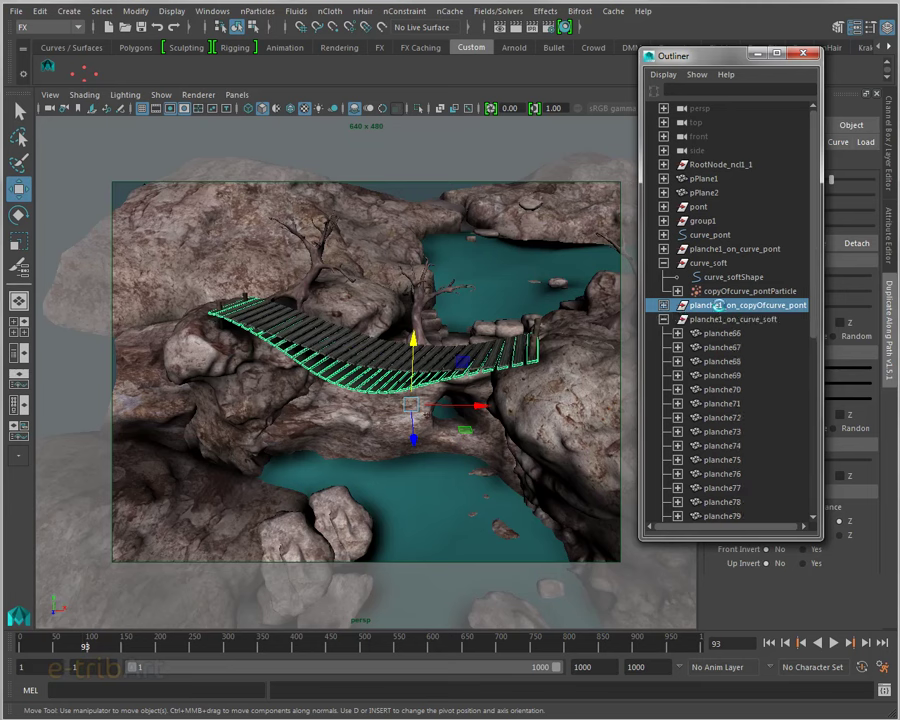
key("Delete")
Create layer2 from the selected planche1_on_curve_pont bridge and turn its visibility off.
left_click(664, 305)
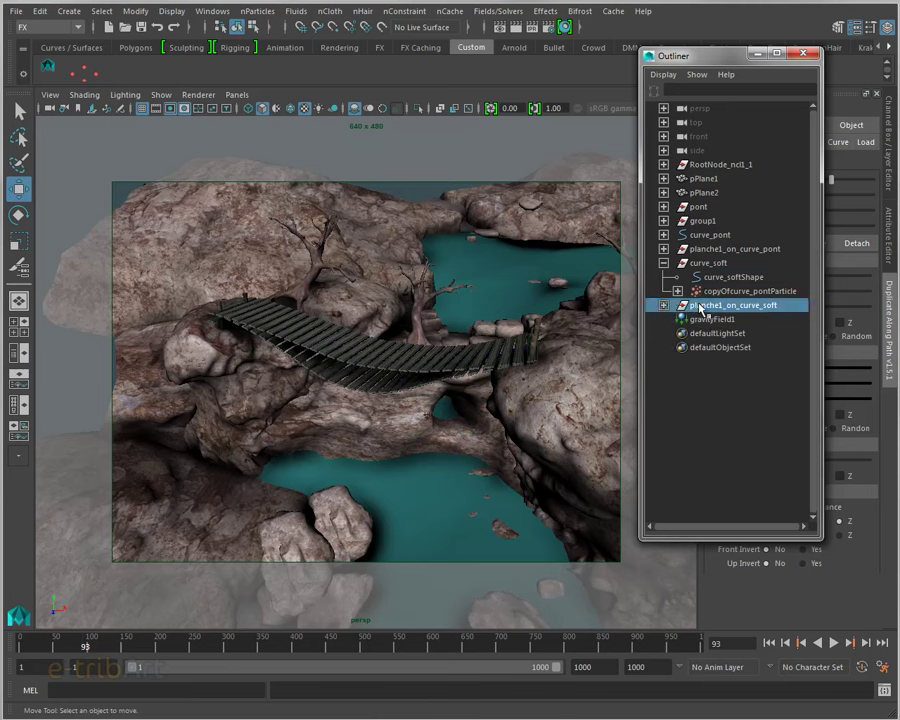
left_click(668, 250)
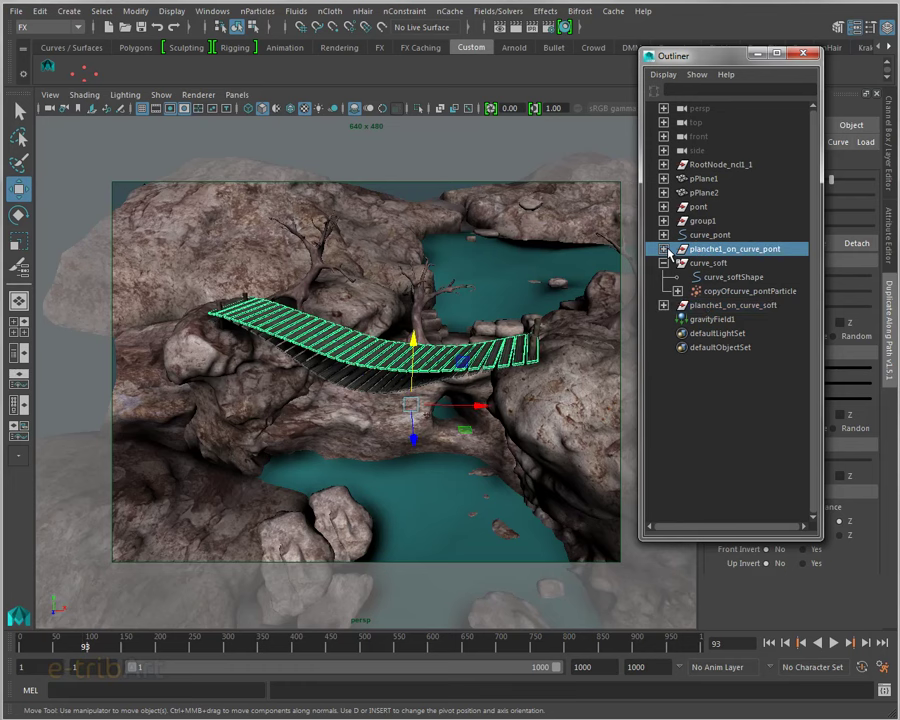
left_click_drag(675, 58, 558, 60)
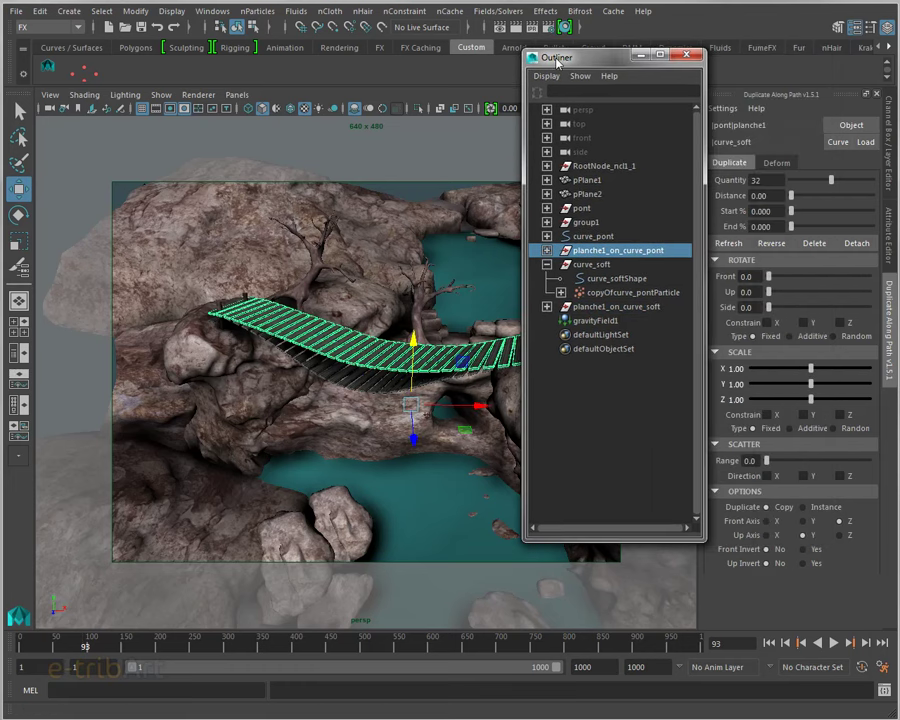
left_click(890, 160)
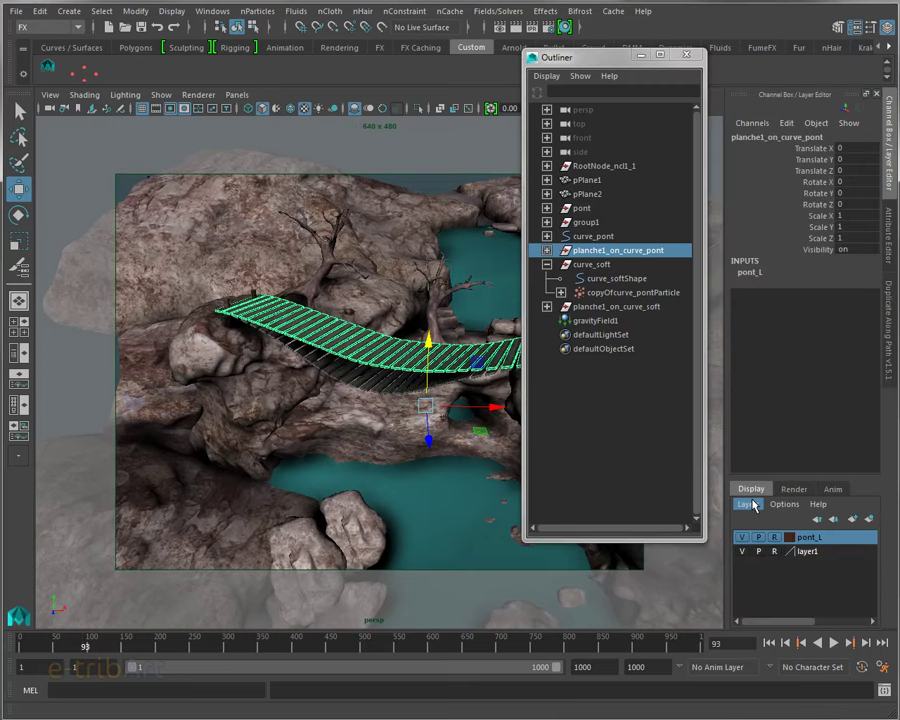
left_click(752, 504)
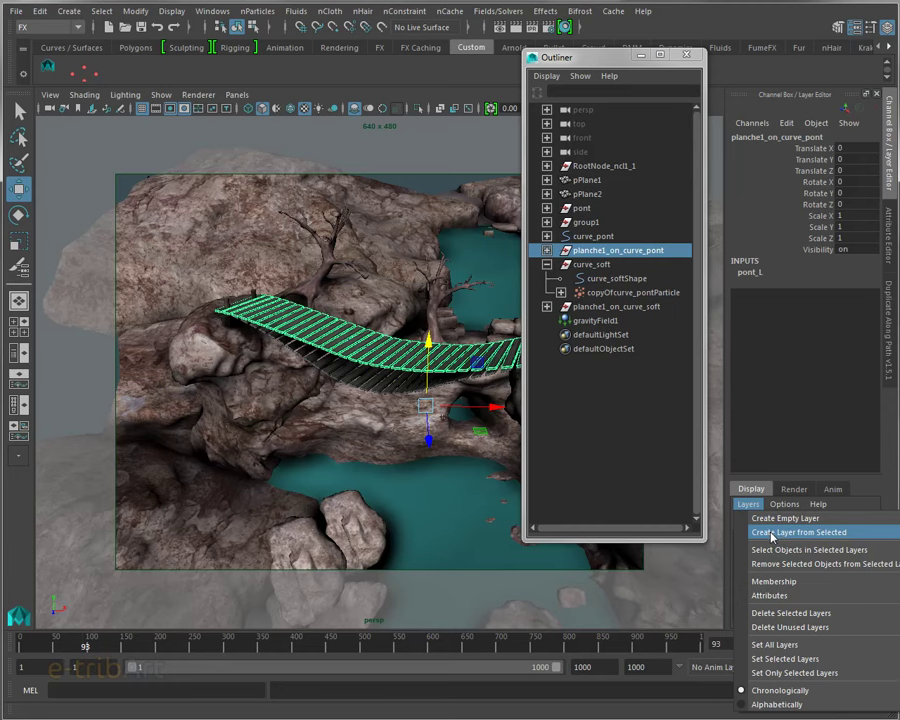
left_click(772, 533)
left_click(741, 537)
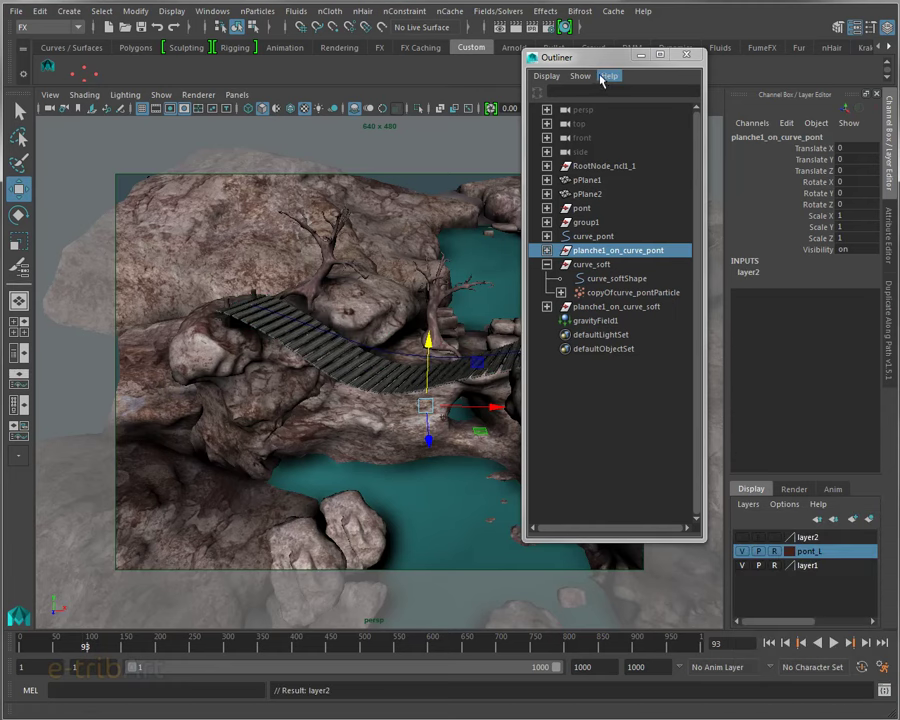
left_click_drag(590, 57, 735, 77)
mouse_move(300, 300)
left_mouse_down("alt")
mouse_move(345, 234)
mouse_move(485, 335)
mouse_move(478, 368)
left_mouse_up("alt")
left_click(487, 317)
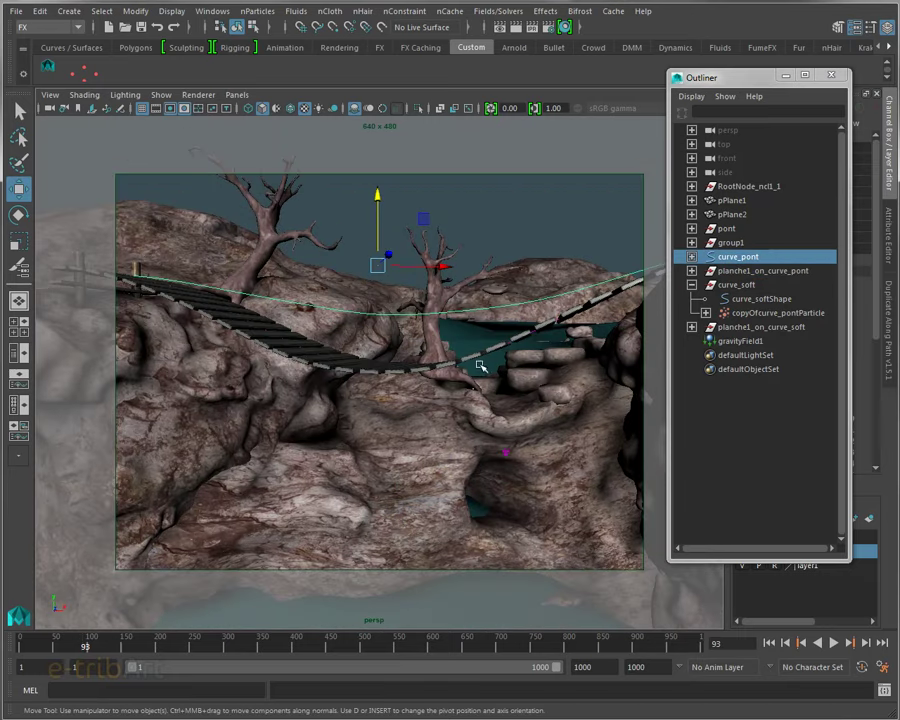
mouse_move(372, 369)
left_mouse_down("alt")
mouse_move(360, 382)
mouse_move(365, 370)
left_mouse_up("alt")
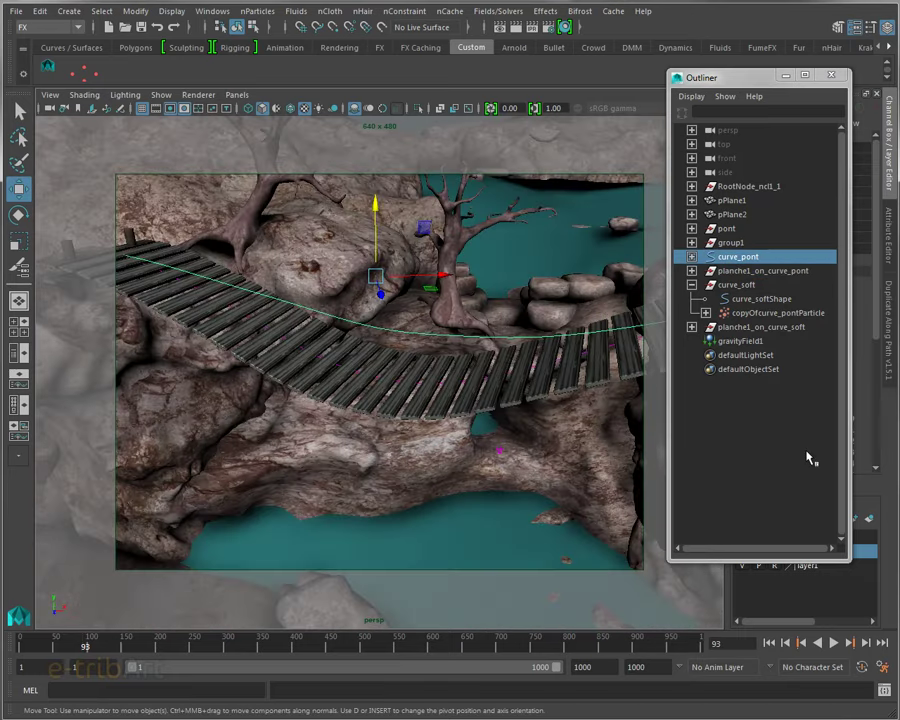
left_click(769, 644)
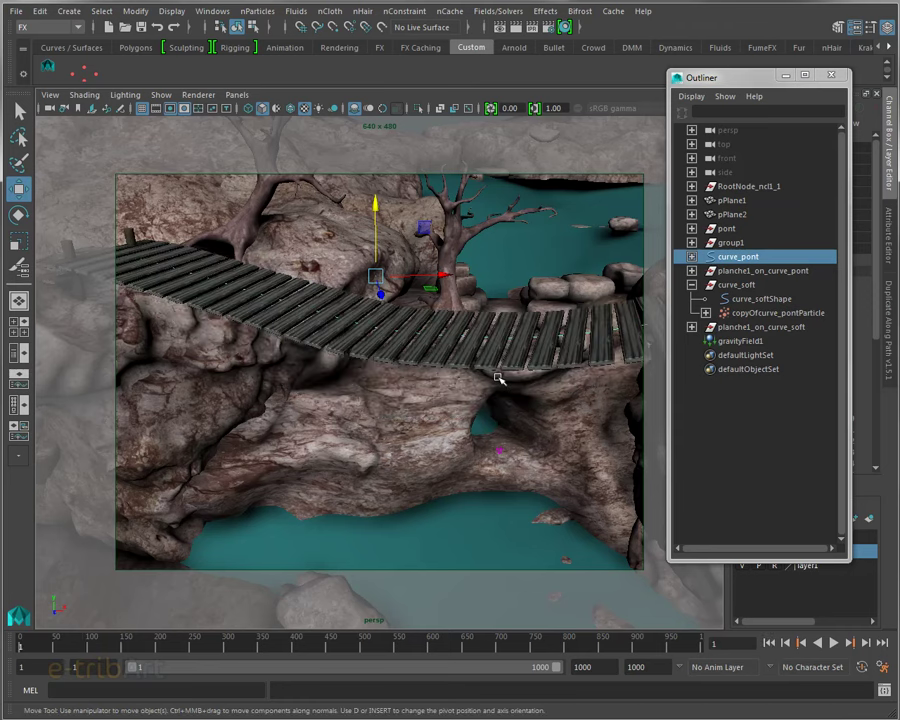
mouse_move(497, 371)
left_mouse_down("alt")
mouse_move(466, 374)
mouse_move(473, 382)
left_mouse_up("alt")
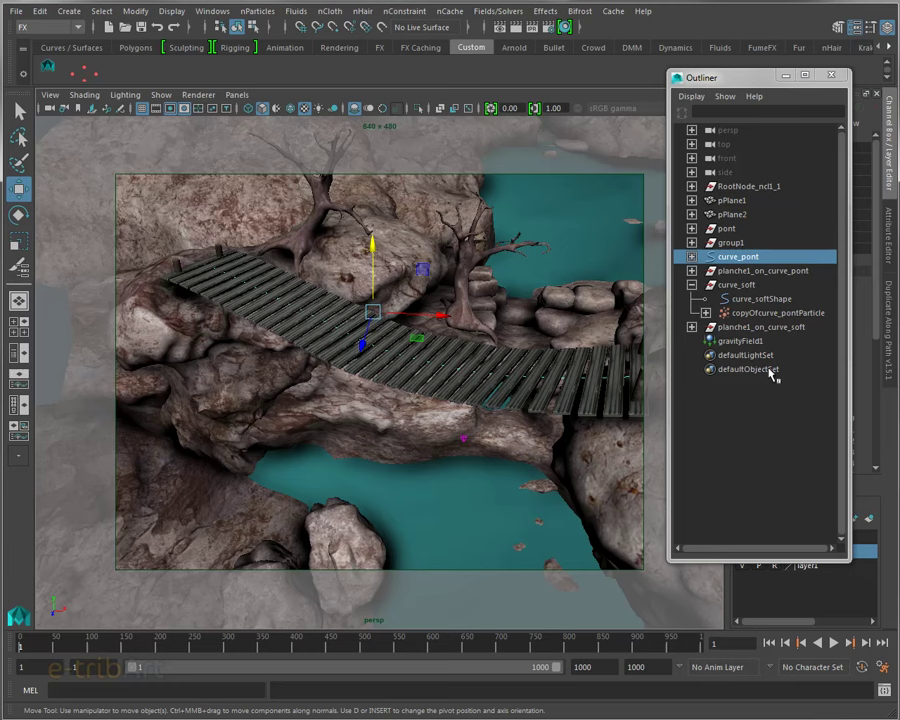
left_click(722, 285)
left_click(691, 285)
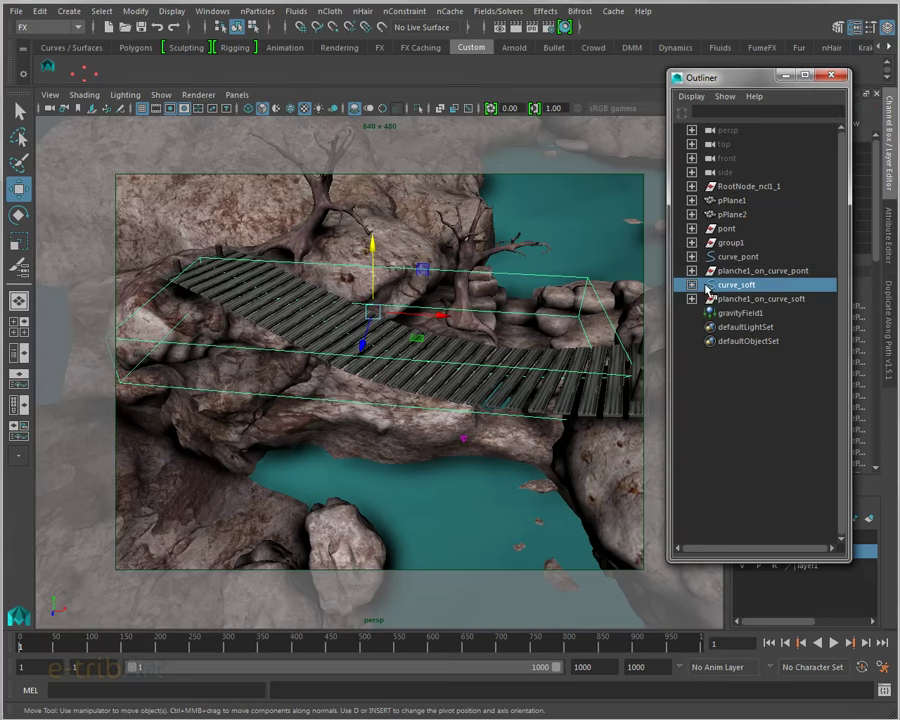
left_click(834, 643)
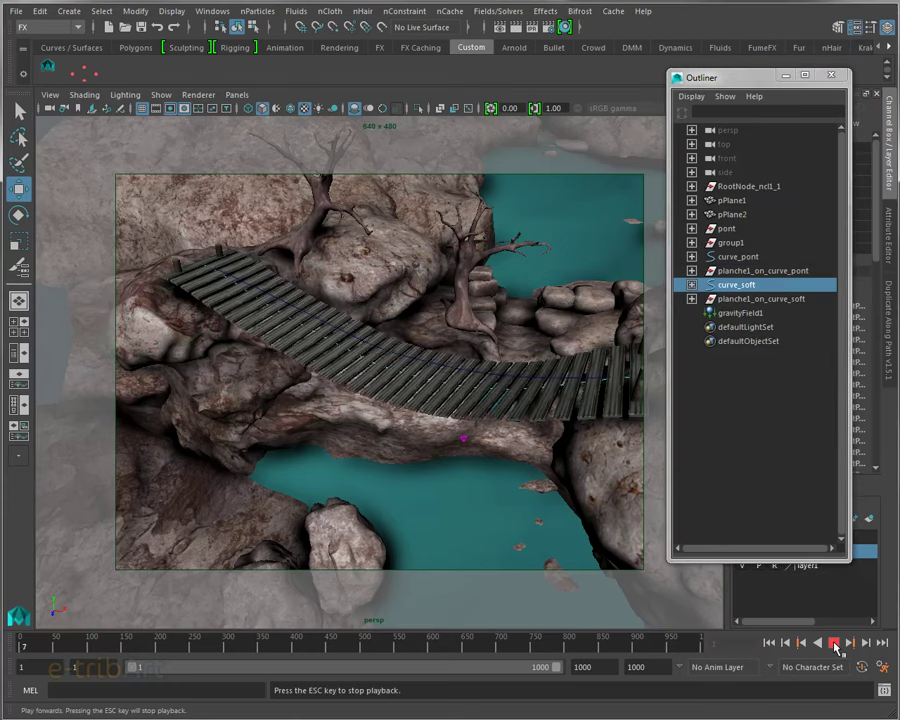
left_click_drag(462, 467, 492, 438, "alt")
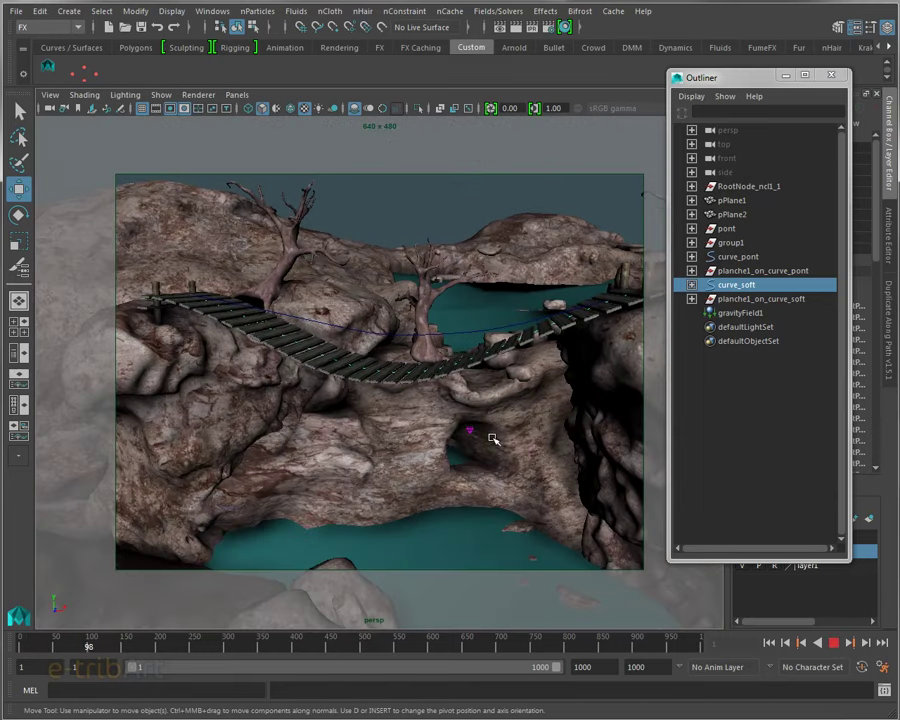
mouse_move(492, 438)
left_mouse_down("alt")
mouse_move(401, 417)
mouse_move(472, 413)
left_mouse_up("alt")
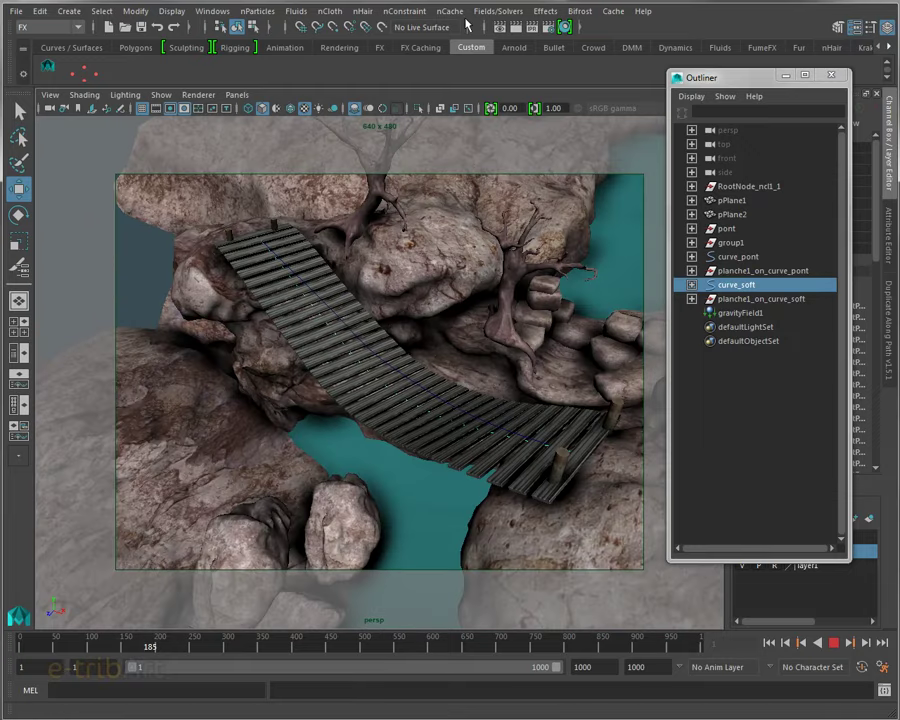
left_click(735, 289)
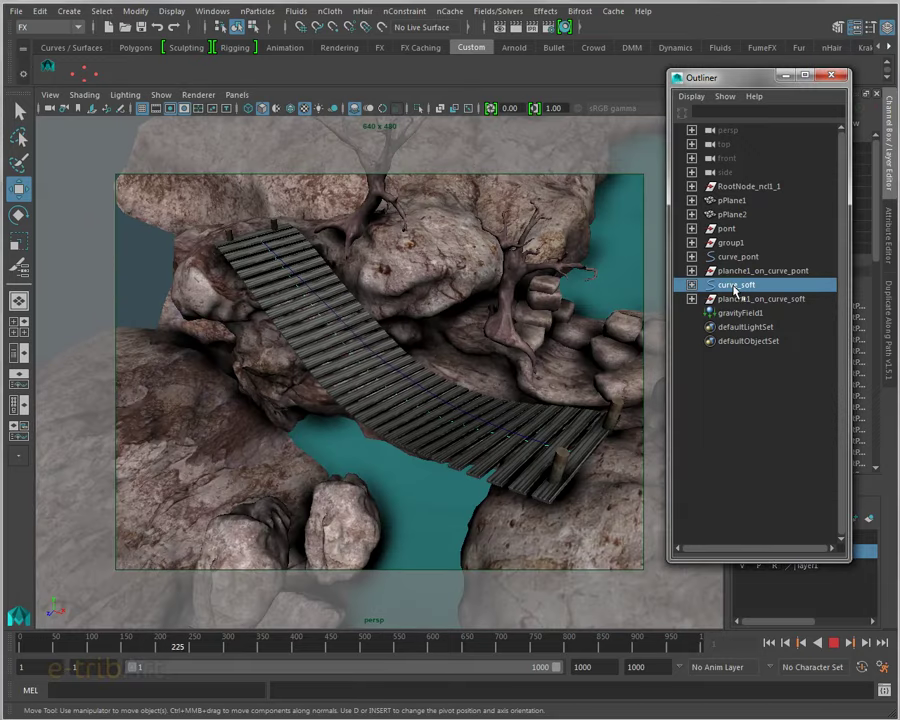
left_click(834, 643)
left_click(770, 644)
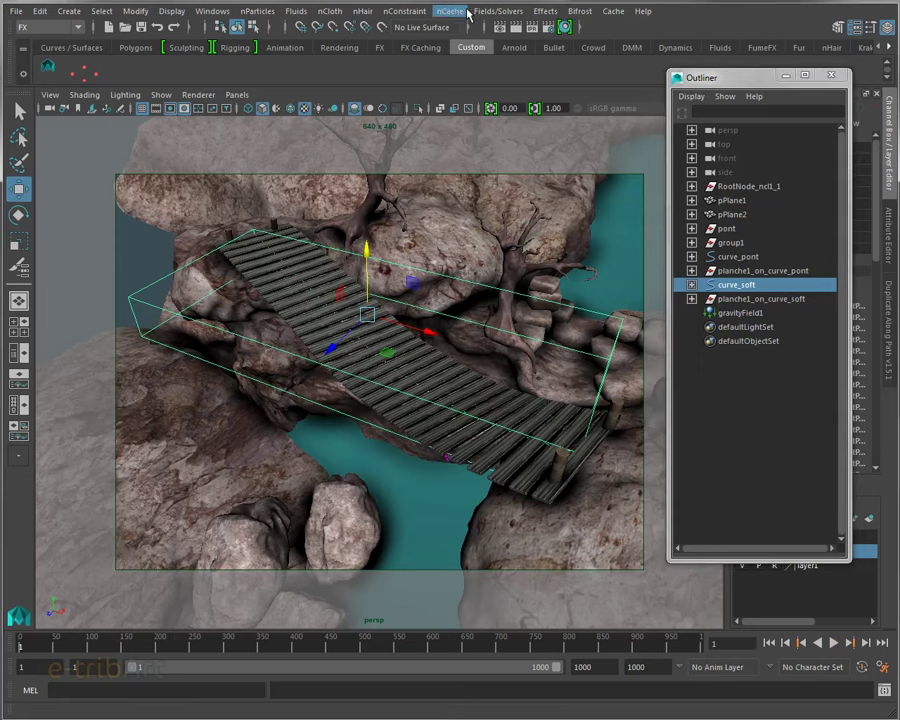
Create an air field and position it above the plank bridge.
left_click(495, 11)
left_click(498, 45)
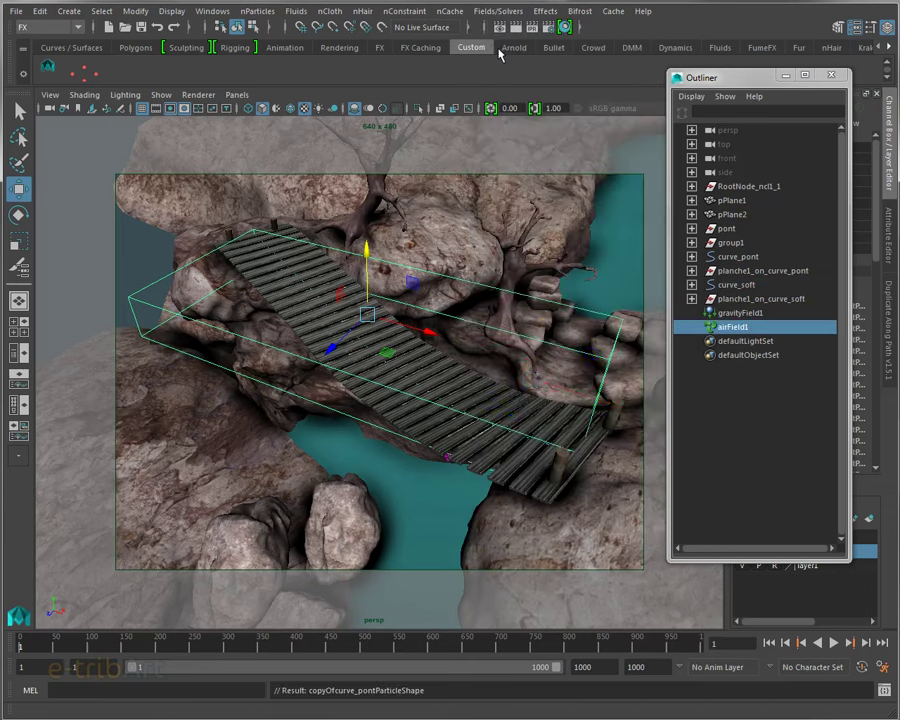
mouse_move(512, 422)
left_mouse_down()
mouse_move(450, 452)
mouse_move(440, 560)
left_mouse_up()
left_click_drag(466, 481, 500, 250)
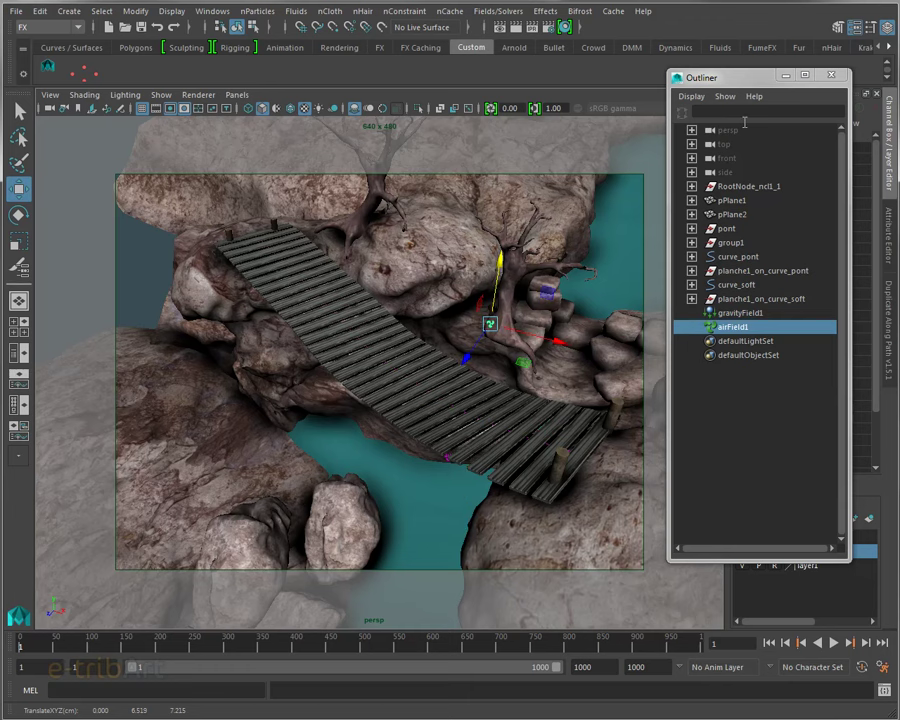
left_click(831, 75)
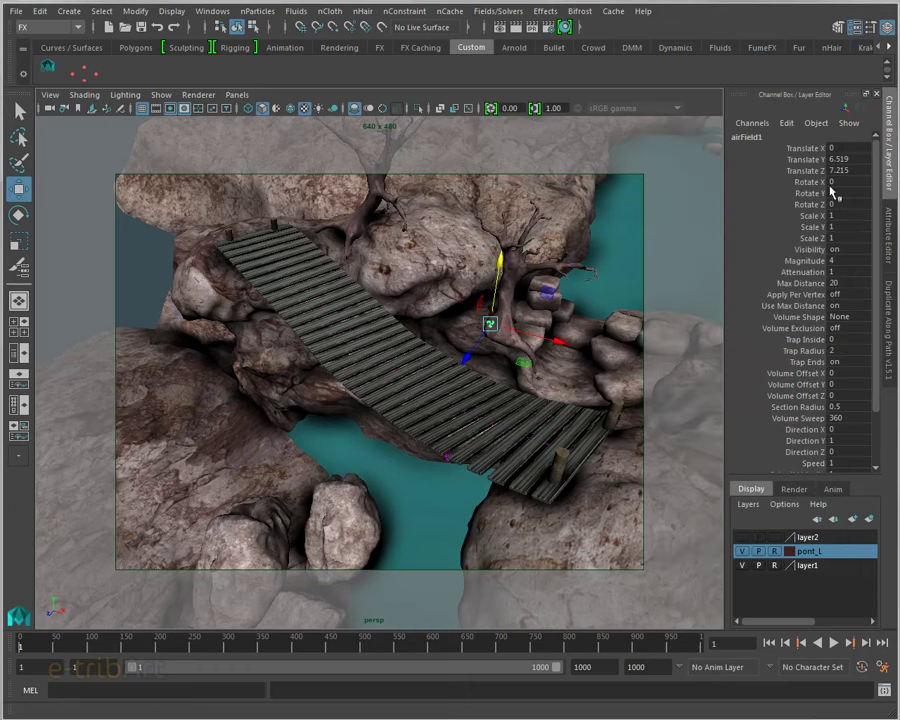
Apply the Wind preset to the air field and enable spread at 0.344.
key("ctrl+a")
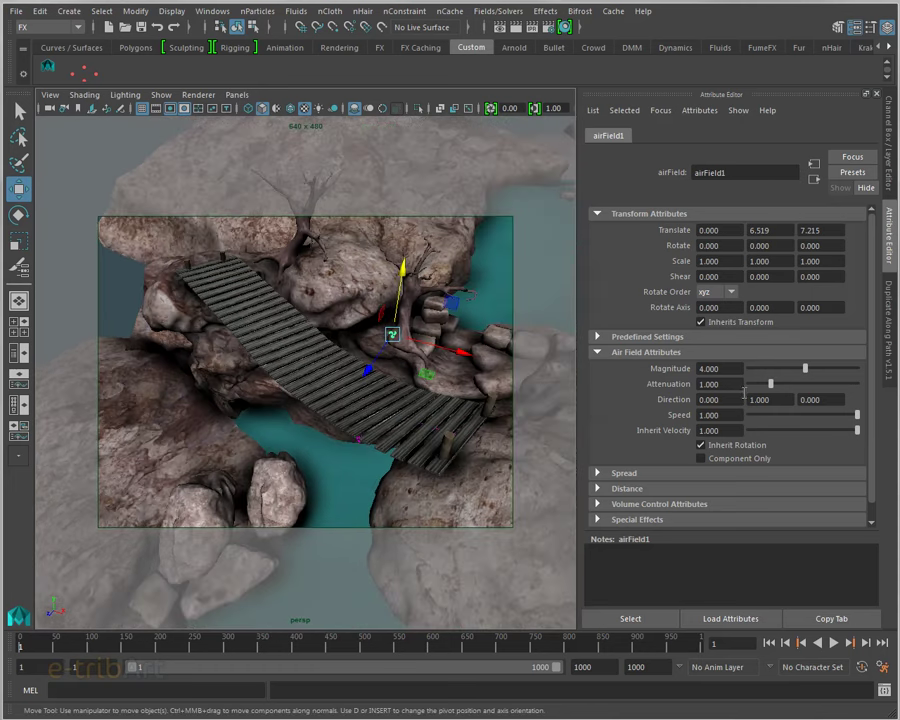
left_click(698, 340)
left_click(722, 356)
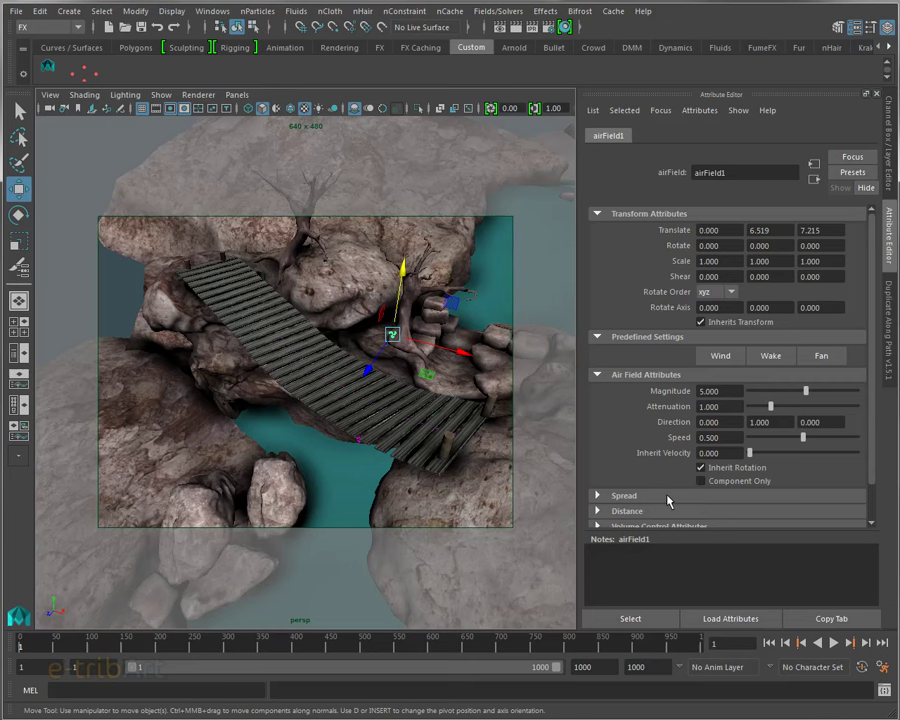
left_click(619, 497)
left_click(765, 470)
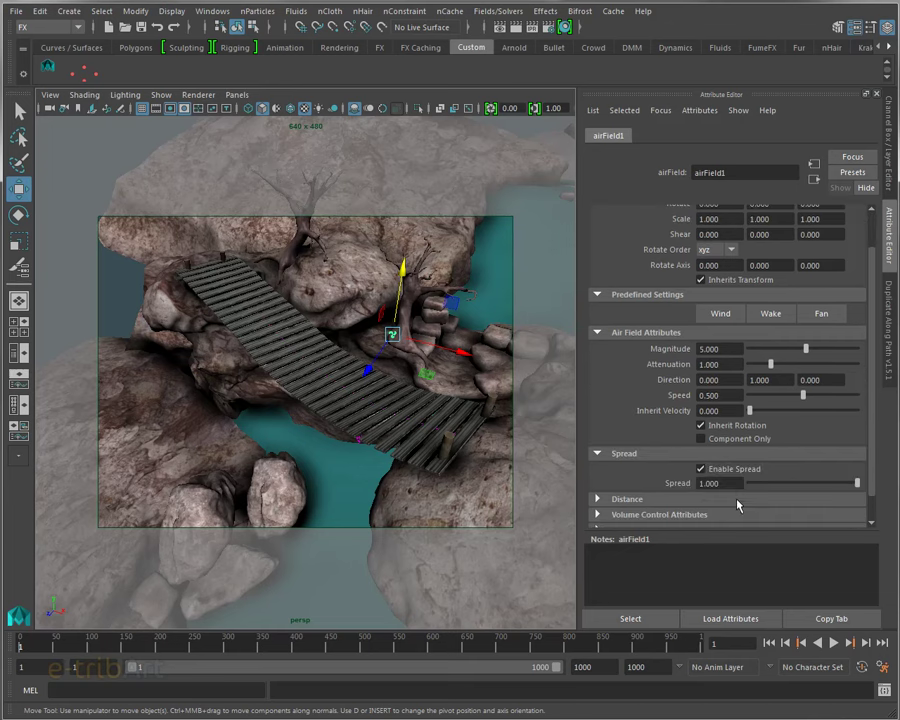
left_click_drag(779, 486, 786, 487)
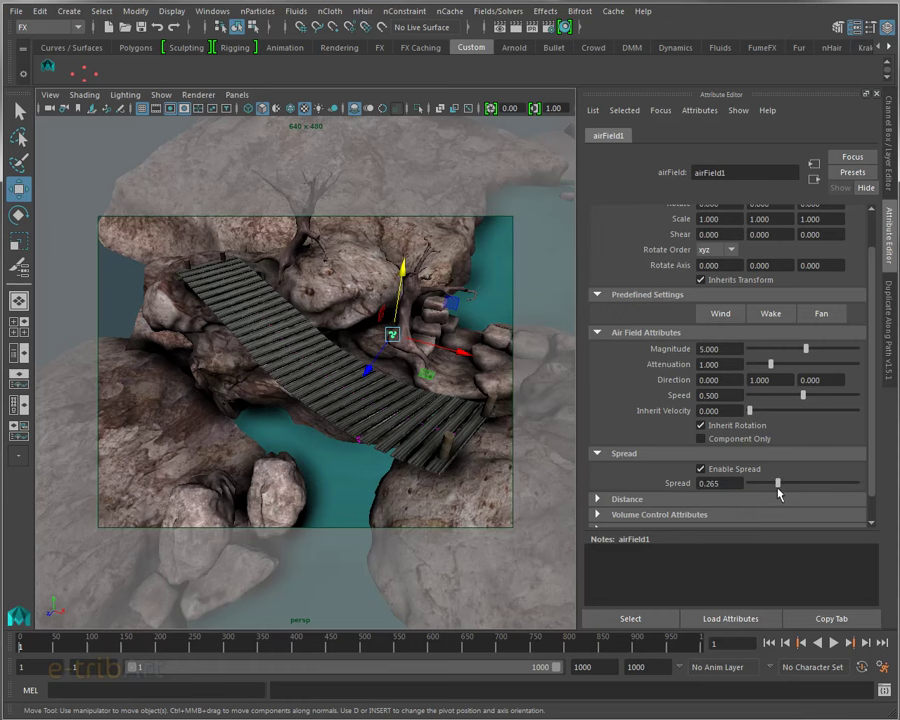
left_click(652, 500)
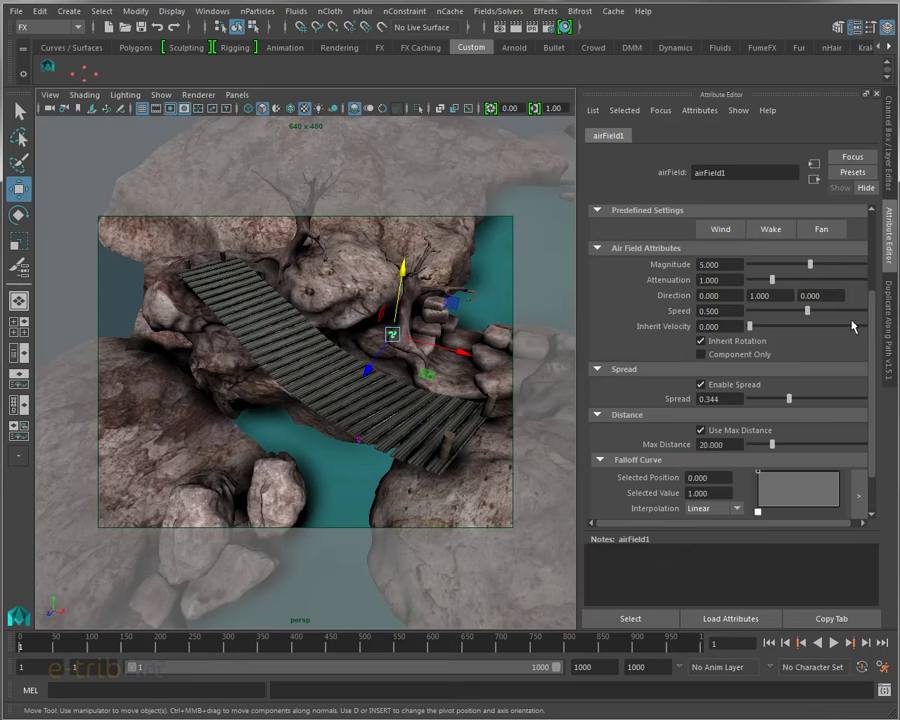
left_click_drag(874, 337, 876, 234)
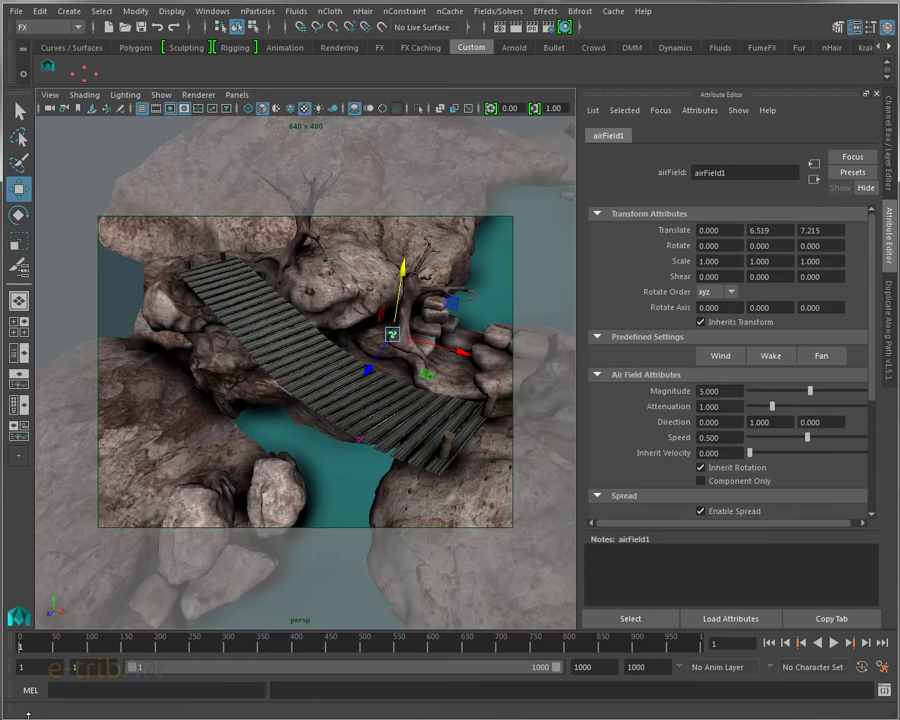
Set the air field direction to 0,0,1 and rotate it slightly around Y.
double_click(762, 422)
key("Tab")
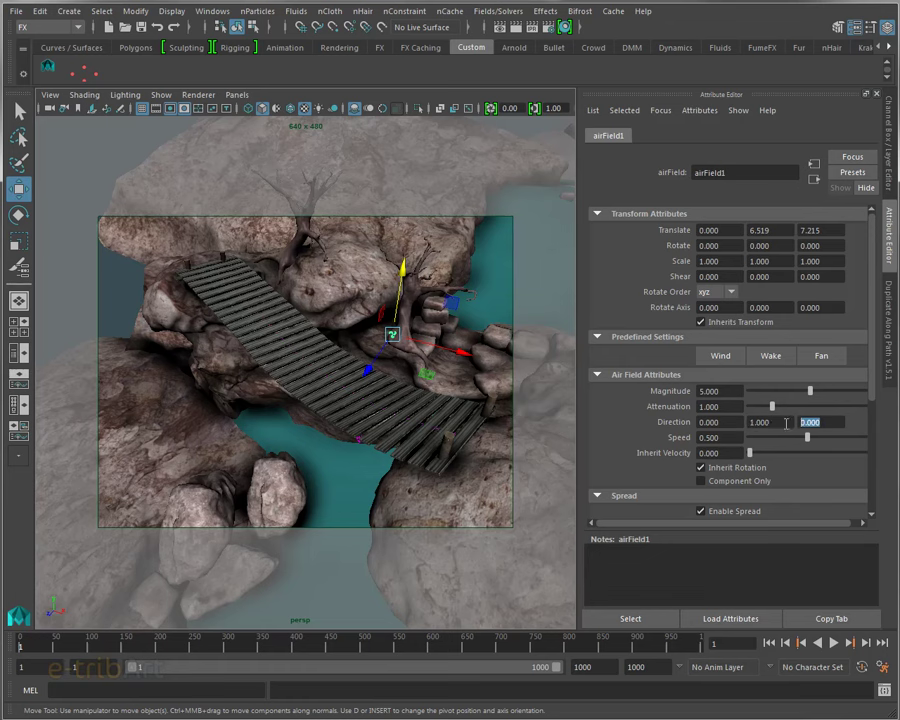
type("1.000")
double_click(760, 422)
mouse_move(367, 402)
left_mouse_down("alt")
mouse_move(373, 410)
mouse_move(390, 384)
mouse_move(381, 458)
left_mouse_up("alt")
key("e")
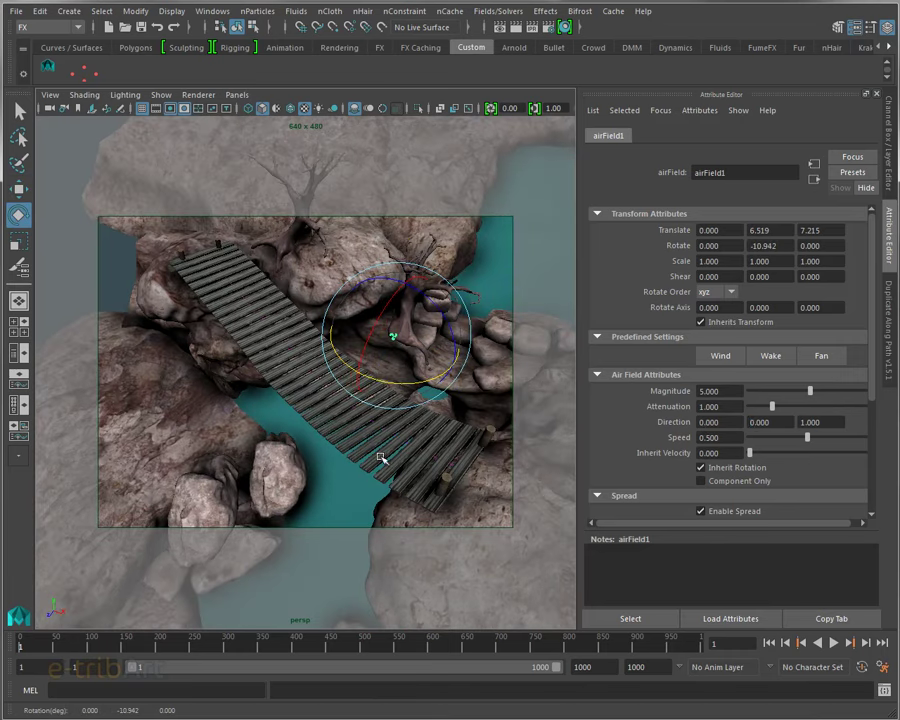
key("w")
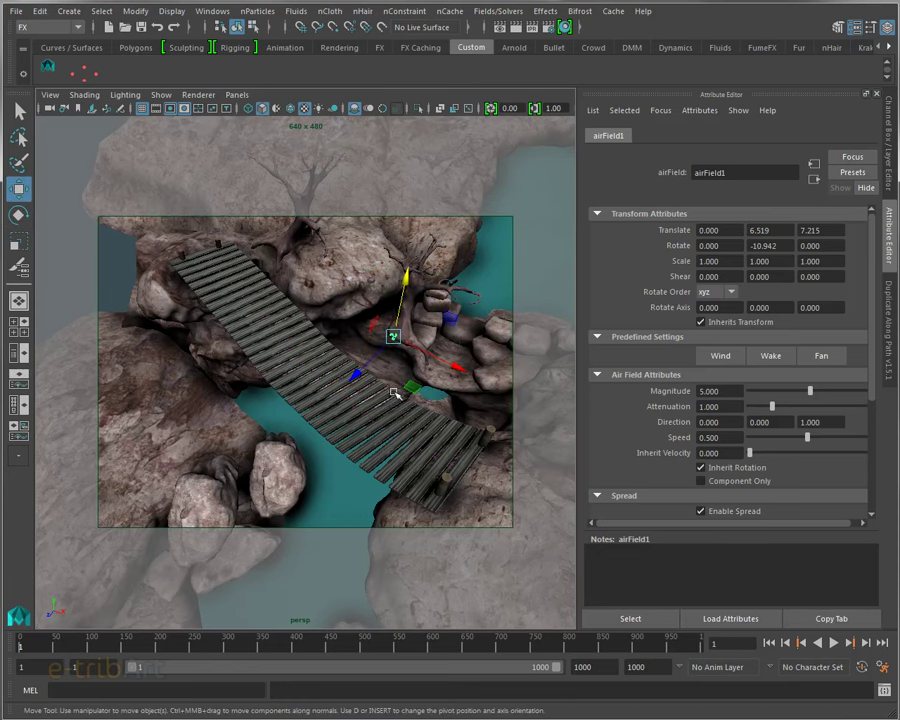
left_click_drag(394, 390, 352, 386, "alt")
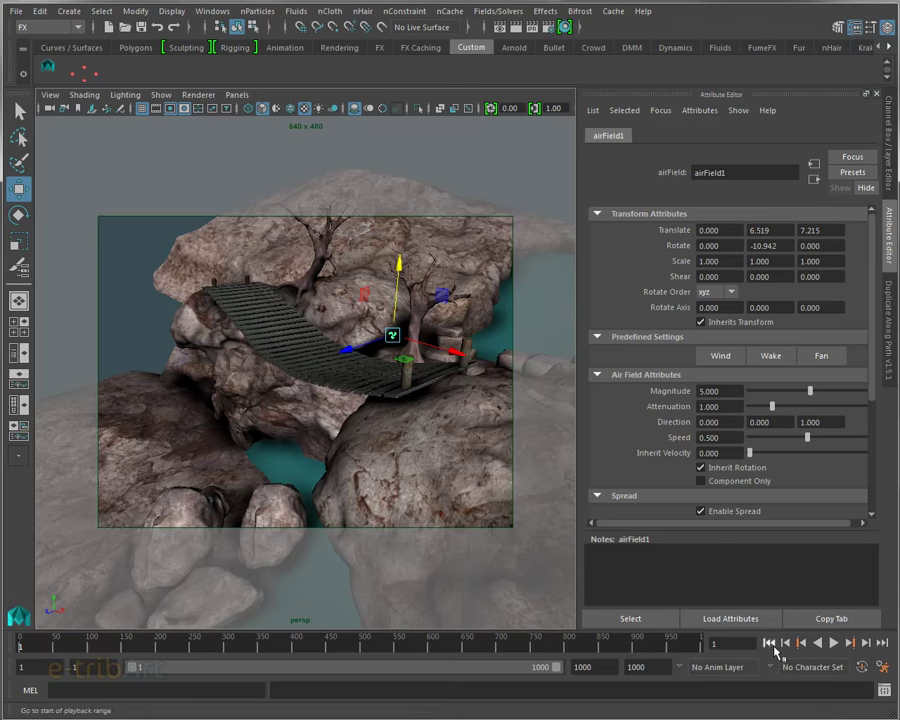
Play the simulation while adjusting wind magnitude to about 48, 58, then 18.
left_click(834, 644)
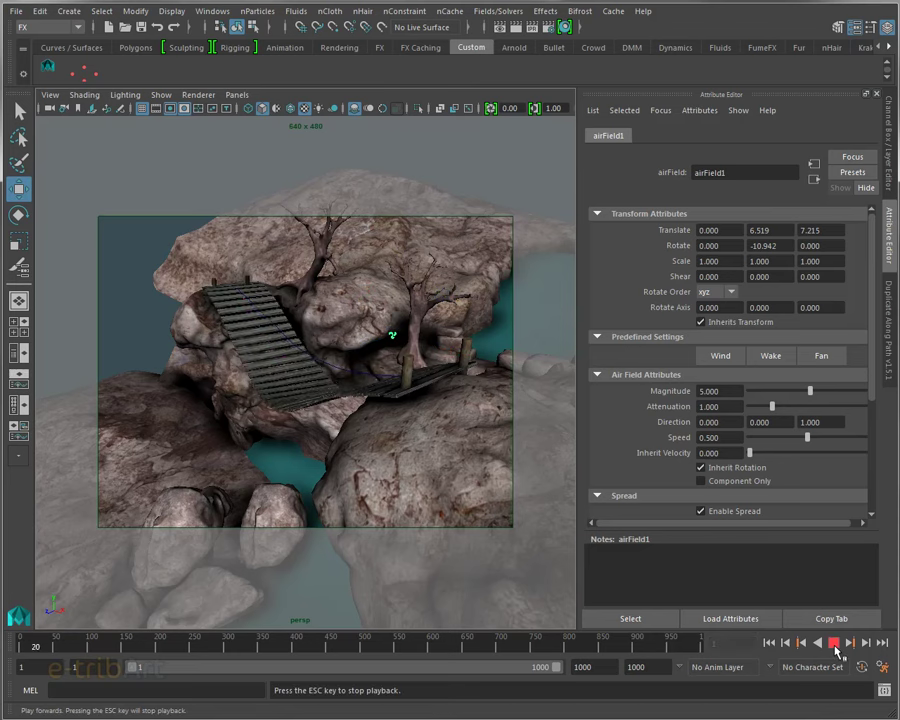
left_click_drag(810, 391, 841, 392)
mouse_move(393, 420)
left_mouse_down("alt")
mouse_move(470, 430)
mouse_move(406, 438)
mouse_move(390, 426)
left_mouse_up("alt")
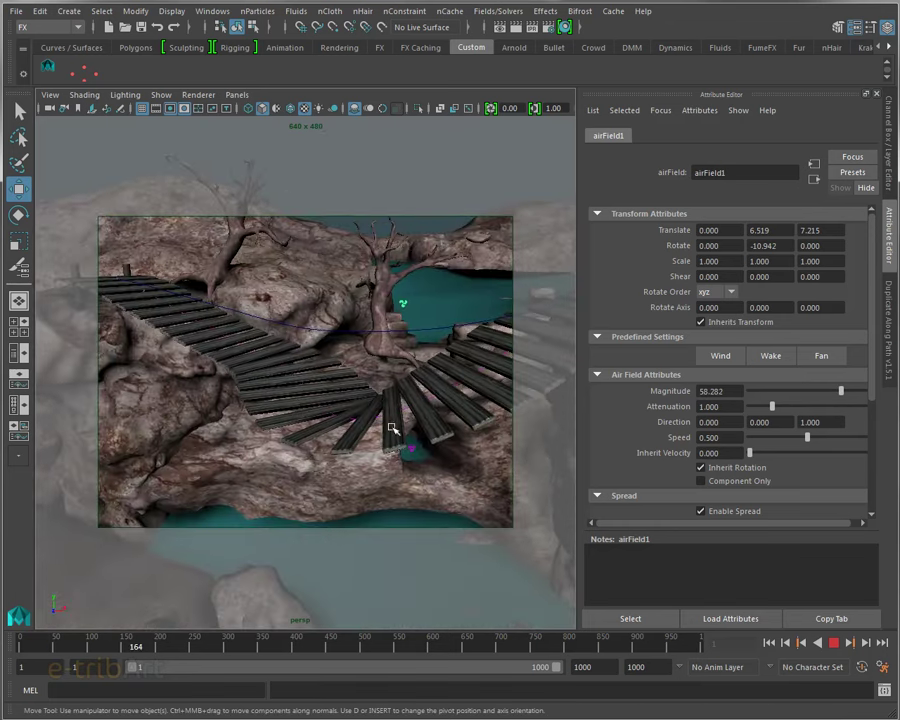
mouse_move(841, 392)
left_mouse_down()
mouse_move(817, 398)
mouse_move(824, 393)
left_mouse_up()
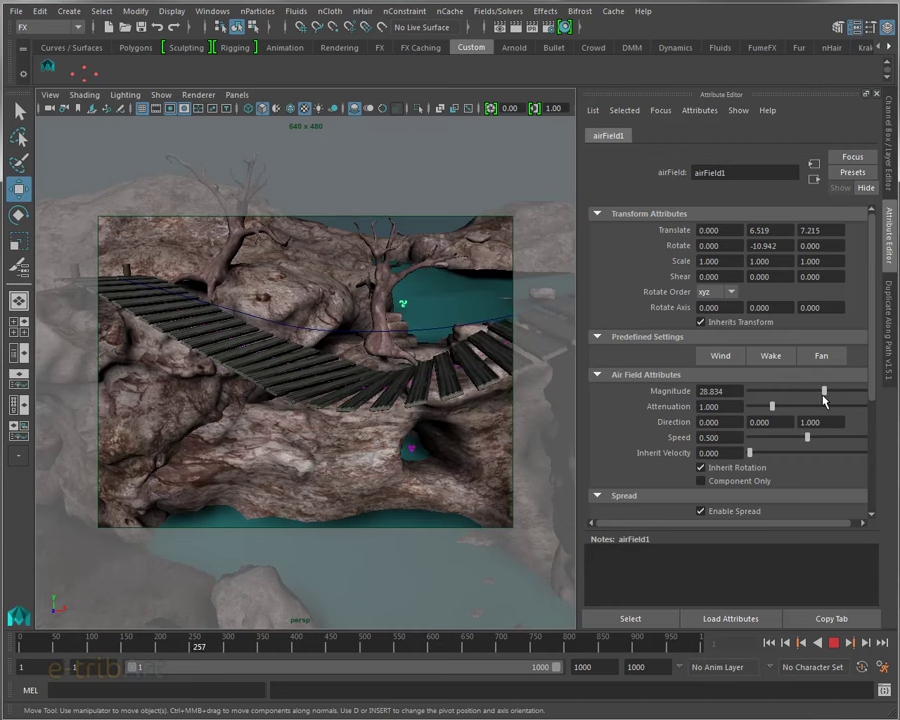
mouse_move(328, 405)
left_mouse_down("alt")
mouse_move(301, 426)
mouse_move(335, 434)
left_mouse_up("alt")
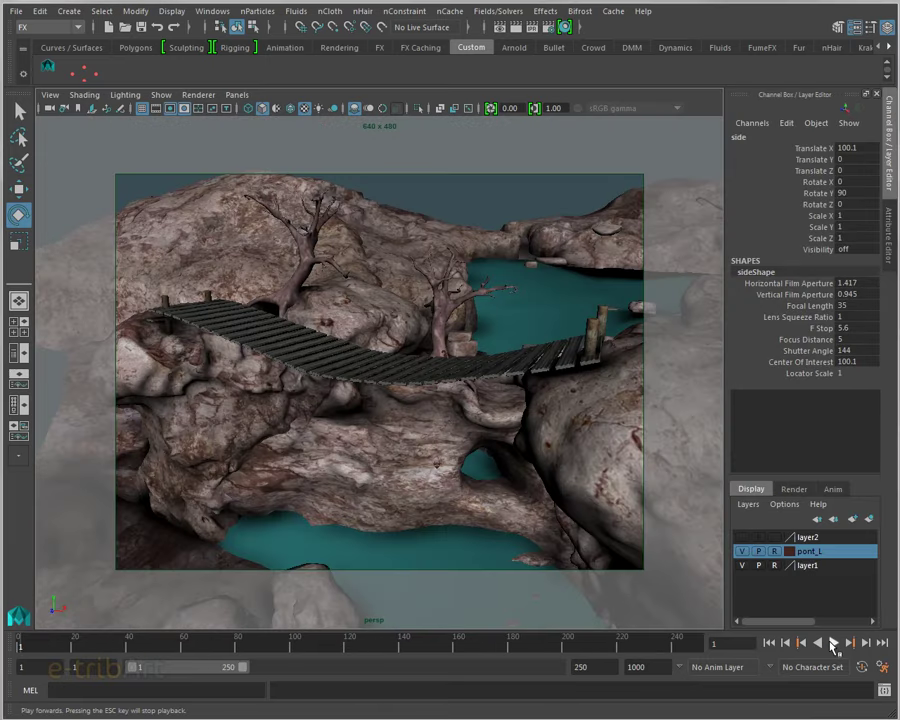
left_click(833, 645)
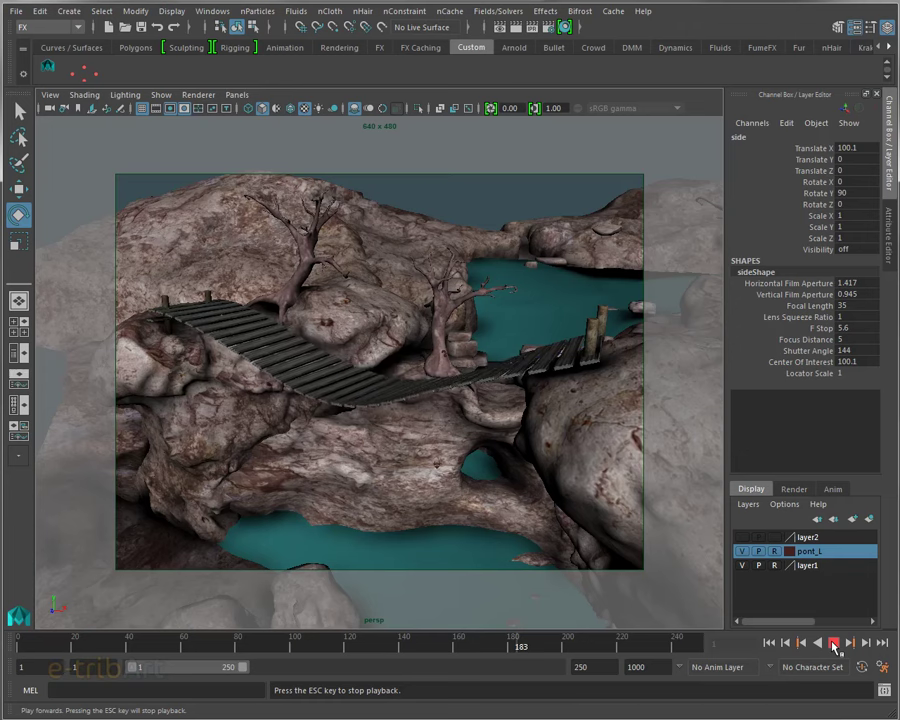
left_click(834, 643)
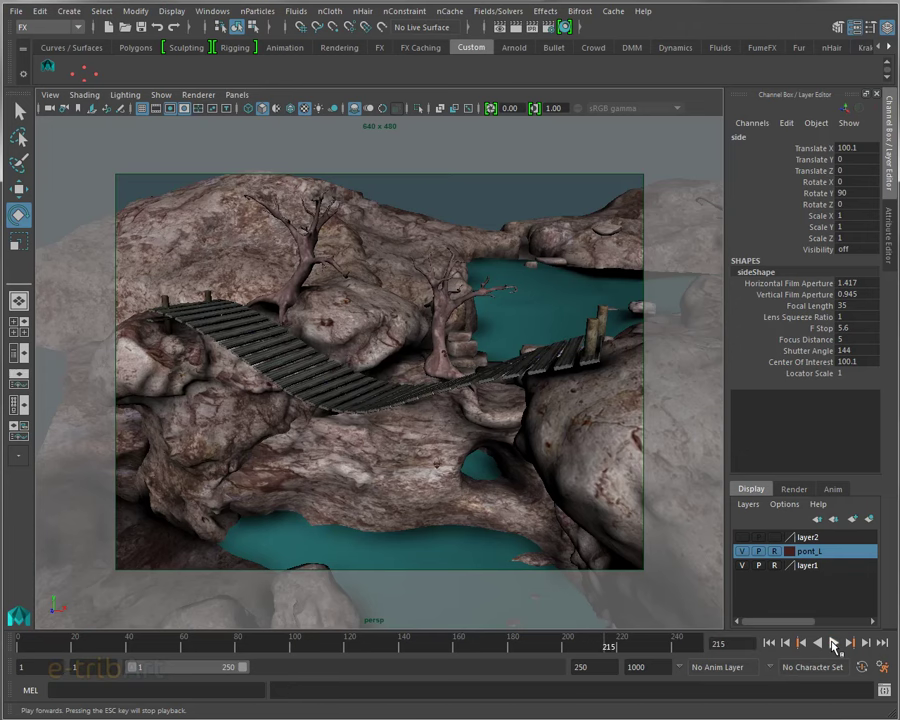
left_click(834, 643)
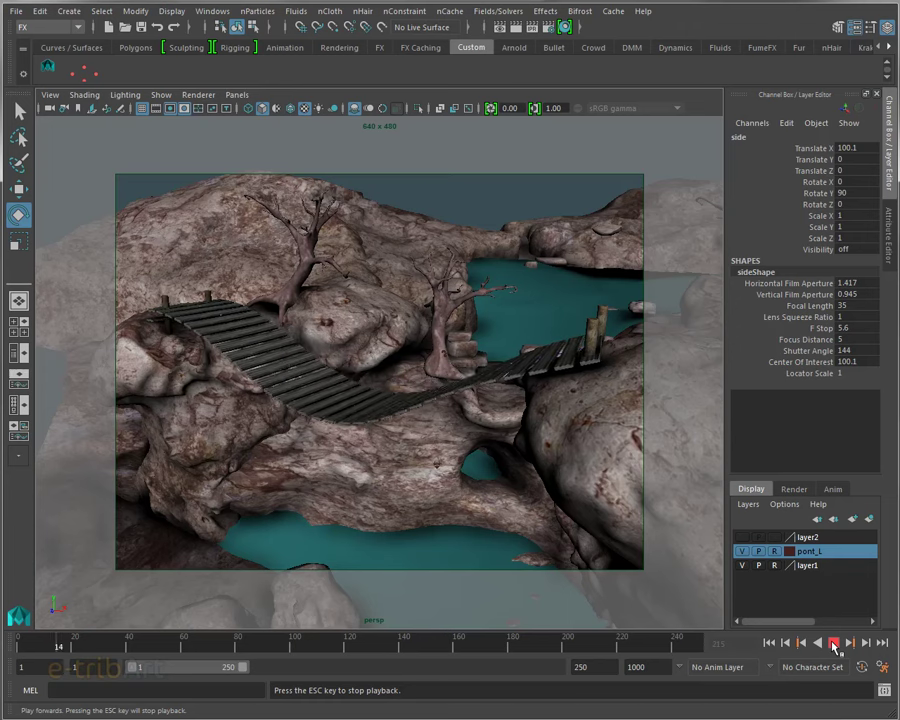
left_click(835, 645)
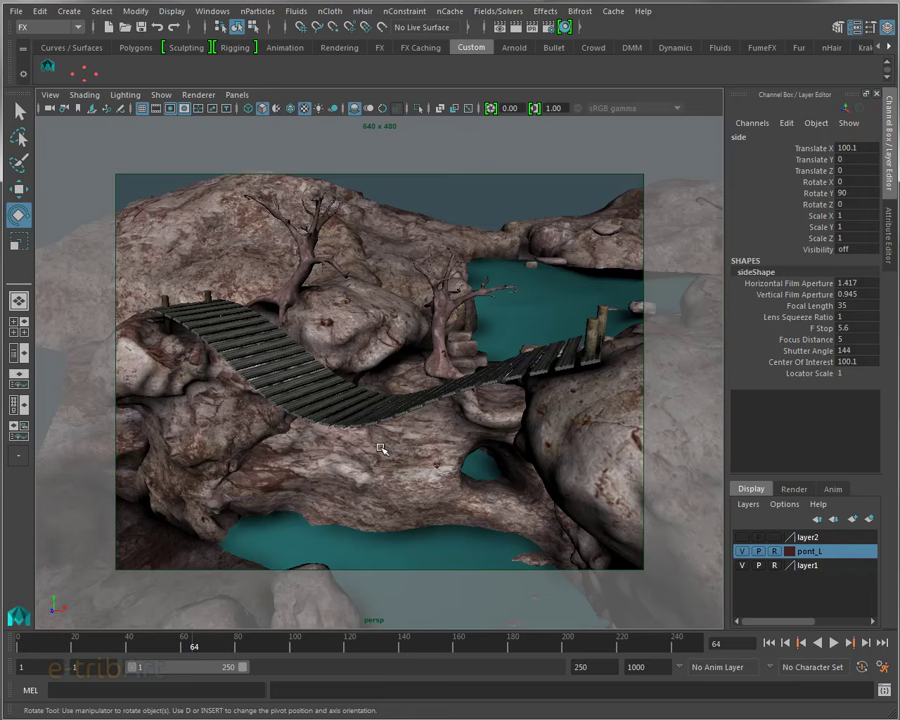
mouse_move(380, 450)
left_mouse_down("alt")
mouse_move(421, 456)
mouse_move(393, 458)
left_mouse_up("alt")
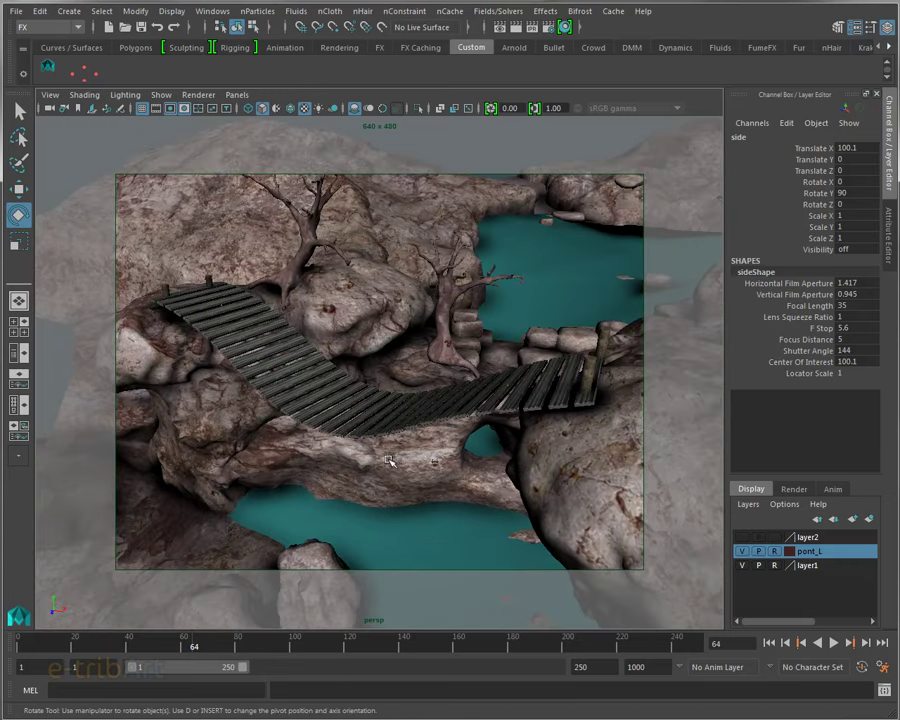